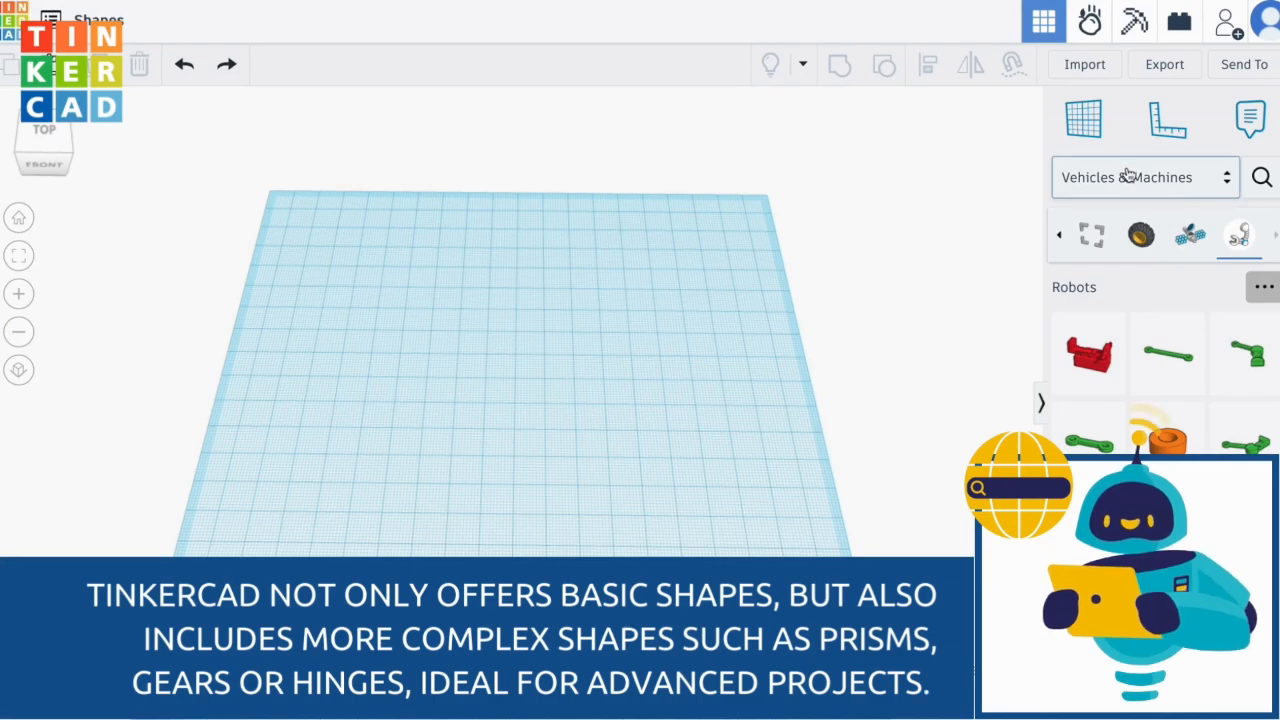
Place the orange ring part from the Vehicles & Machines Robots collection on the workplane
click(1128, 177)
click(1127, 252)
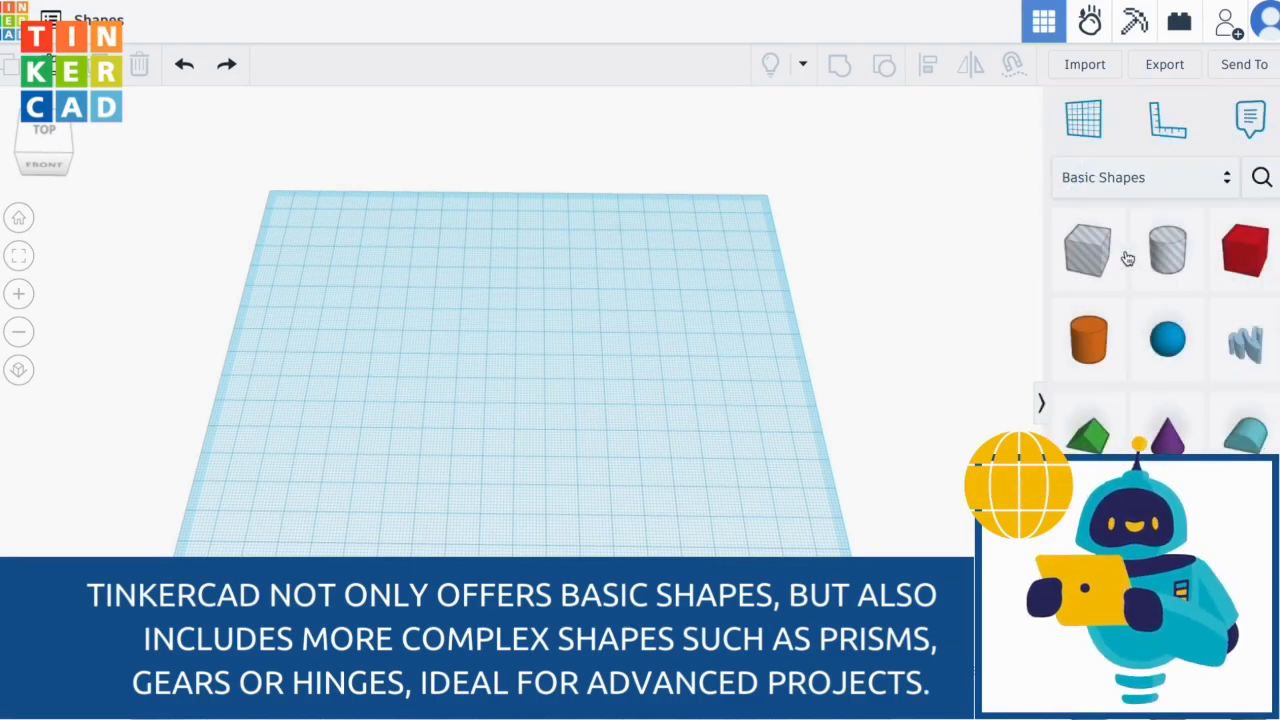
click(1088, 177)
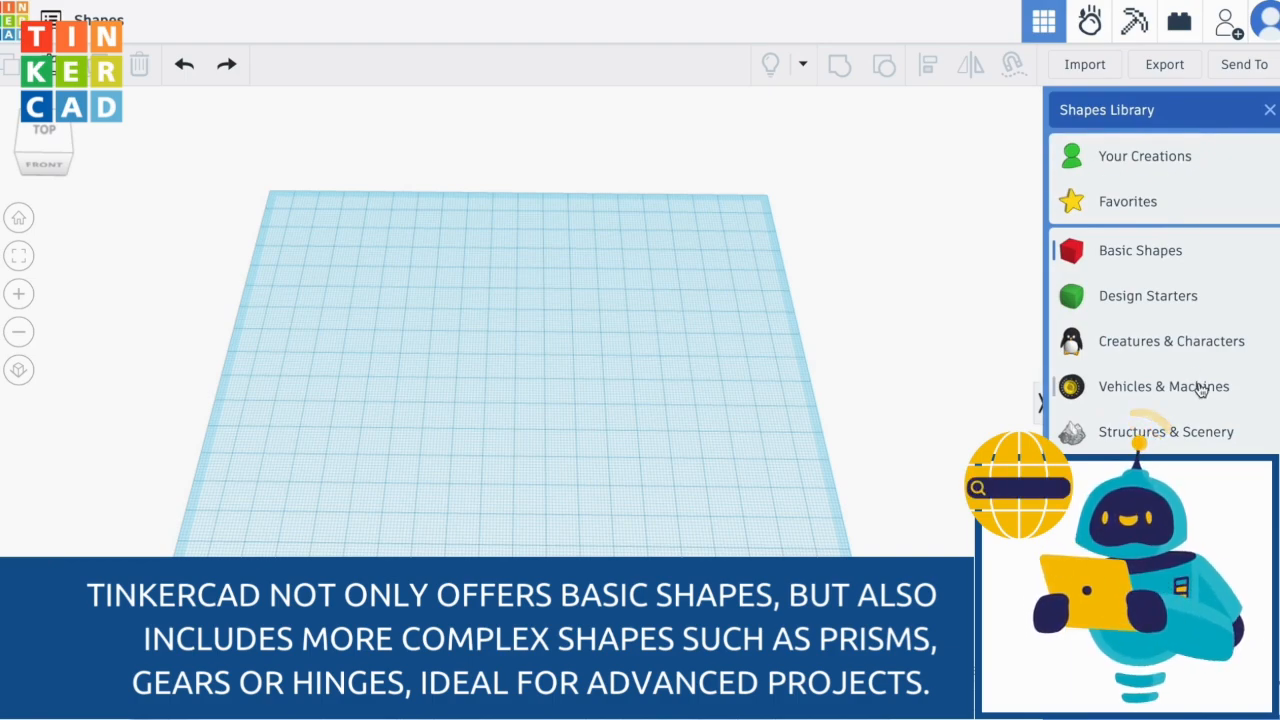
click(1163, 386)
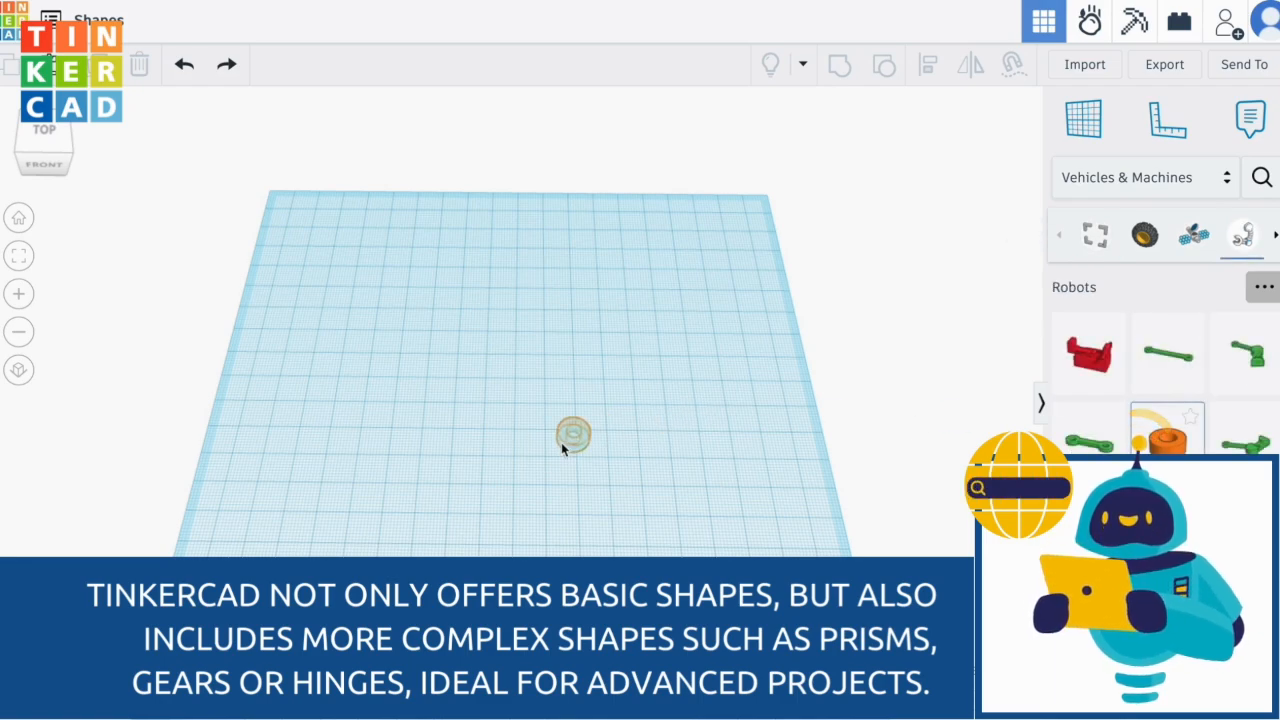
drag(561, 442, 558, 446)
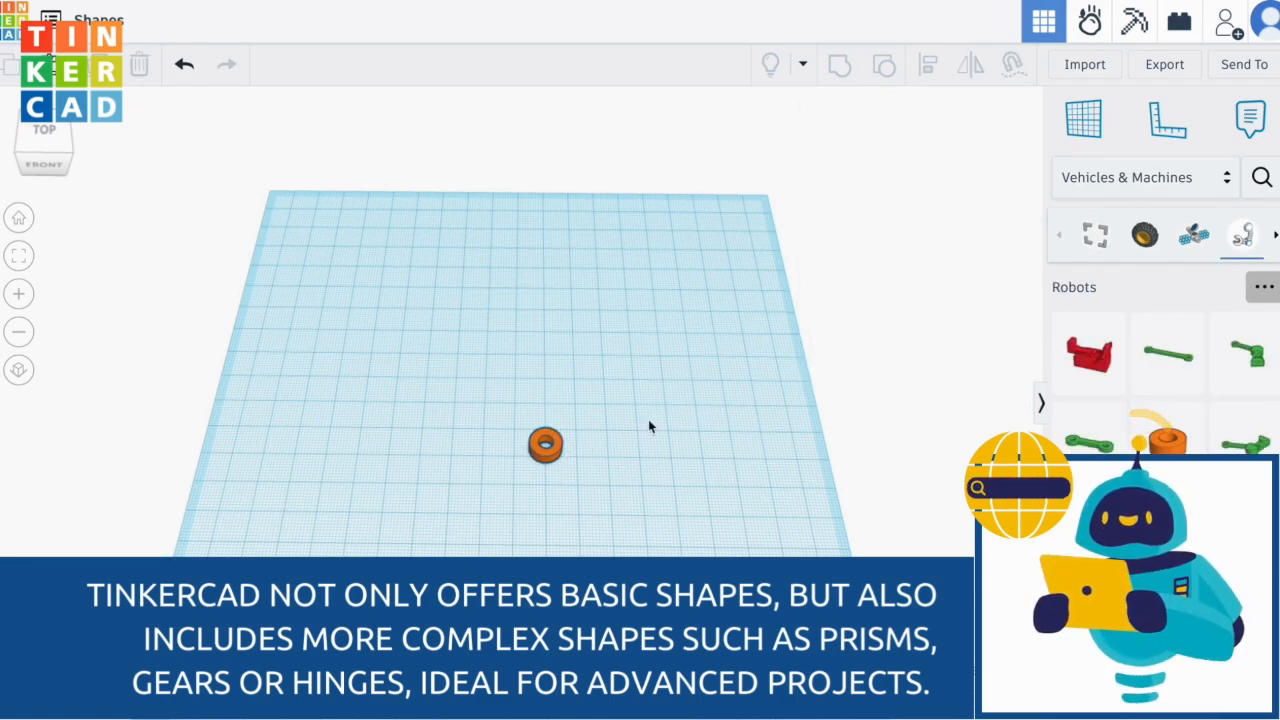
Add a grey gear and a blue gear from the Hardware collection to the workplane, near the orange ring
click(1089, 182)
scroll(1103, 434, down, 2)
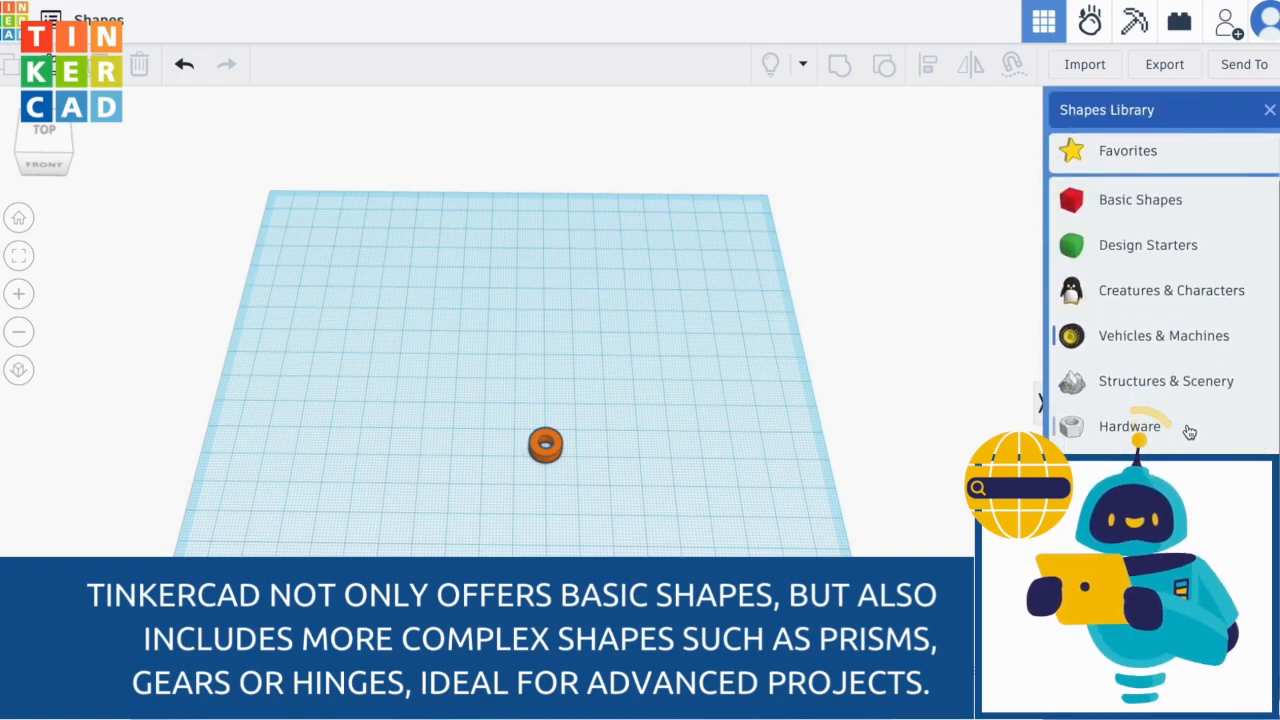
scroll(1191, 410, up, 1)
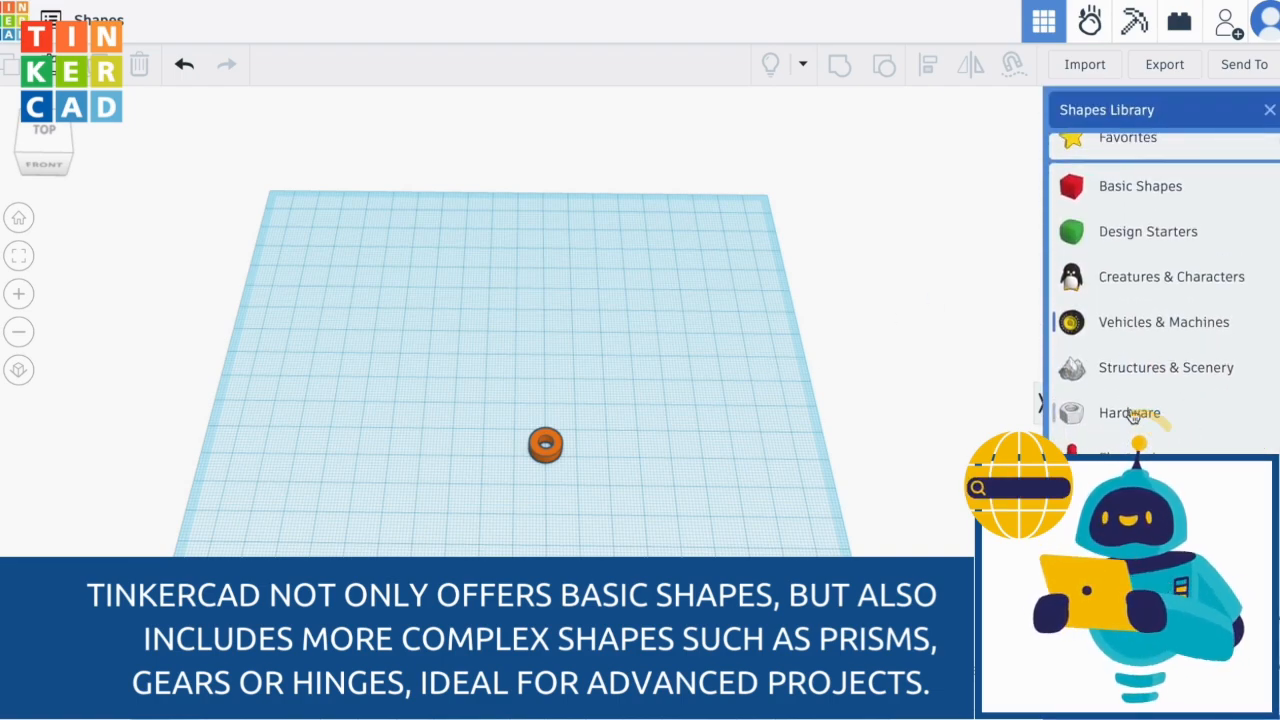
click(1130, 413)
drag(607, 543, 435, 488)
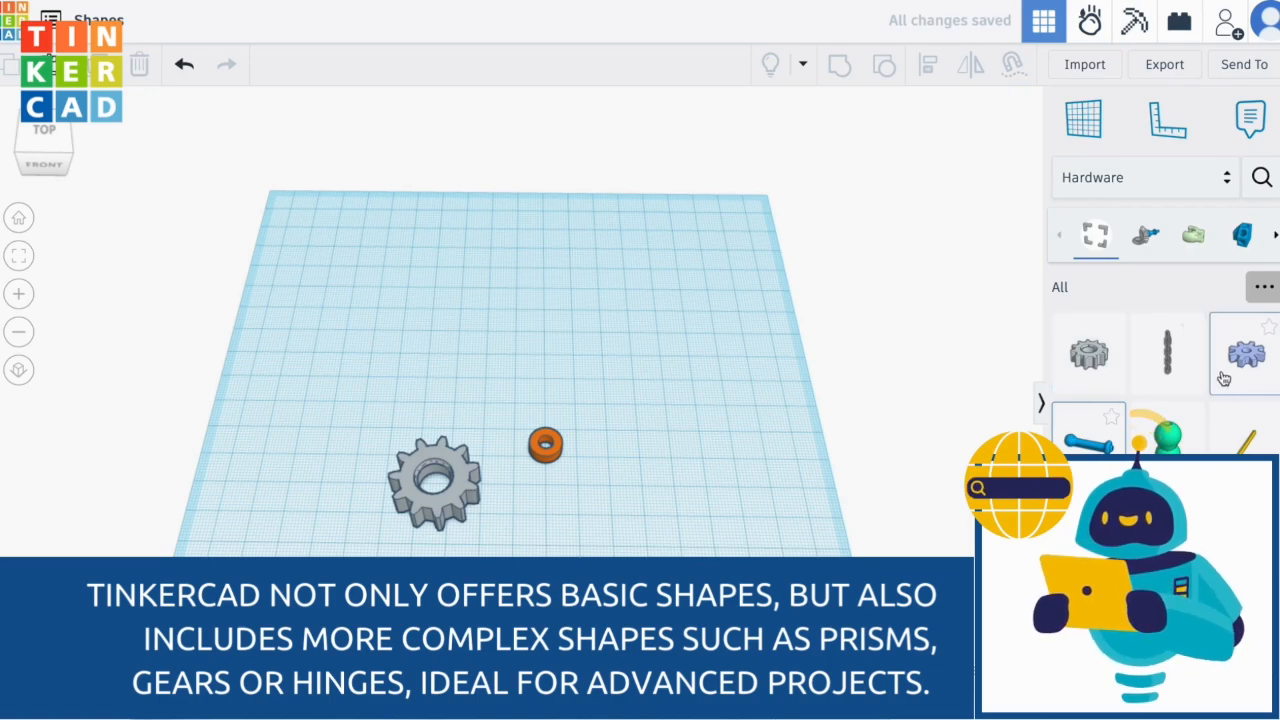
click(670, 600)
mouse_move(670, 600)
right_down()
mouse_move(735, 602)
mouse_move(692, 601)
right_up()
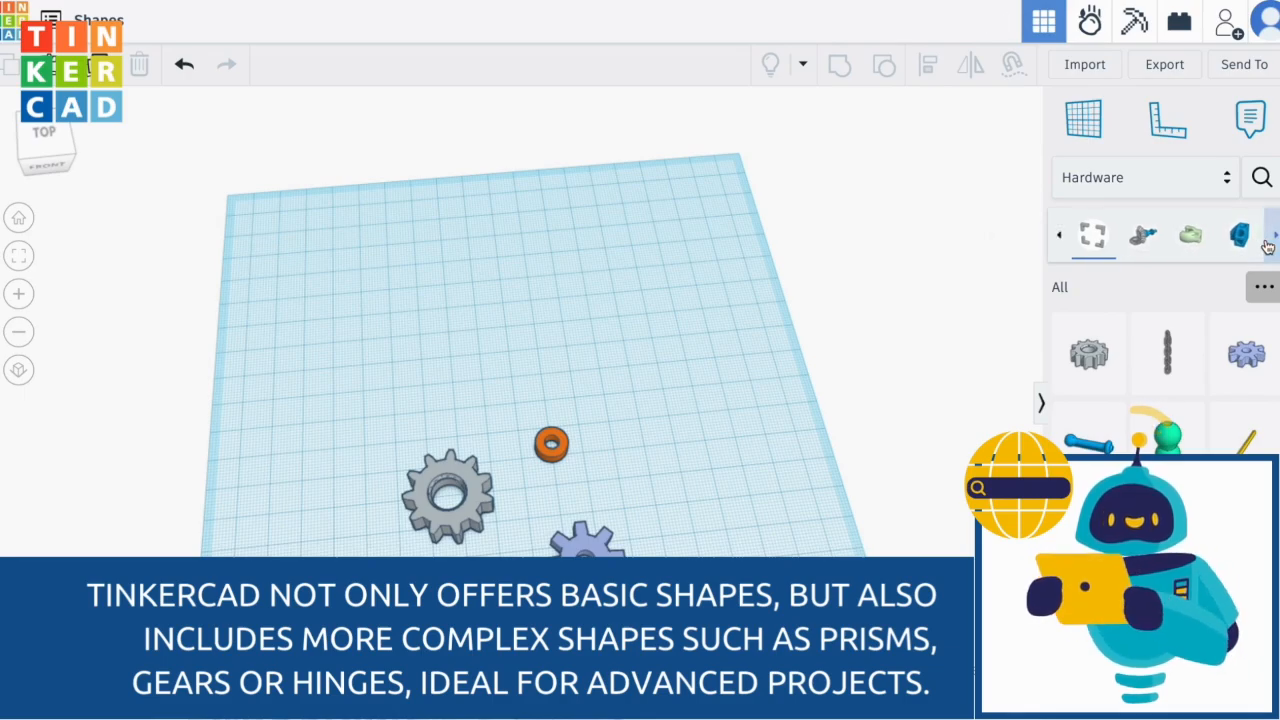
Place the circuit board component from the Electronics collection on the workplane
click(1170, 189)
click(1134, 459)
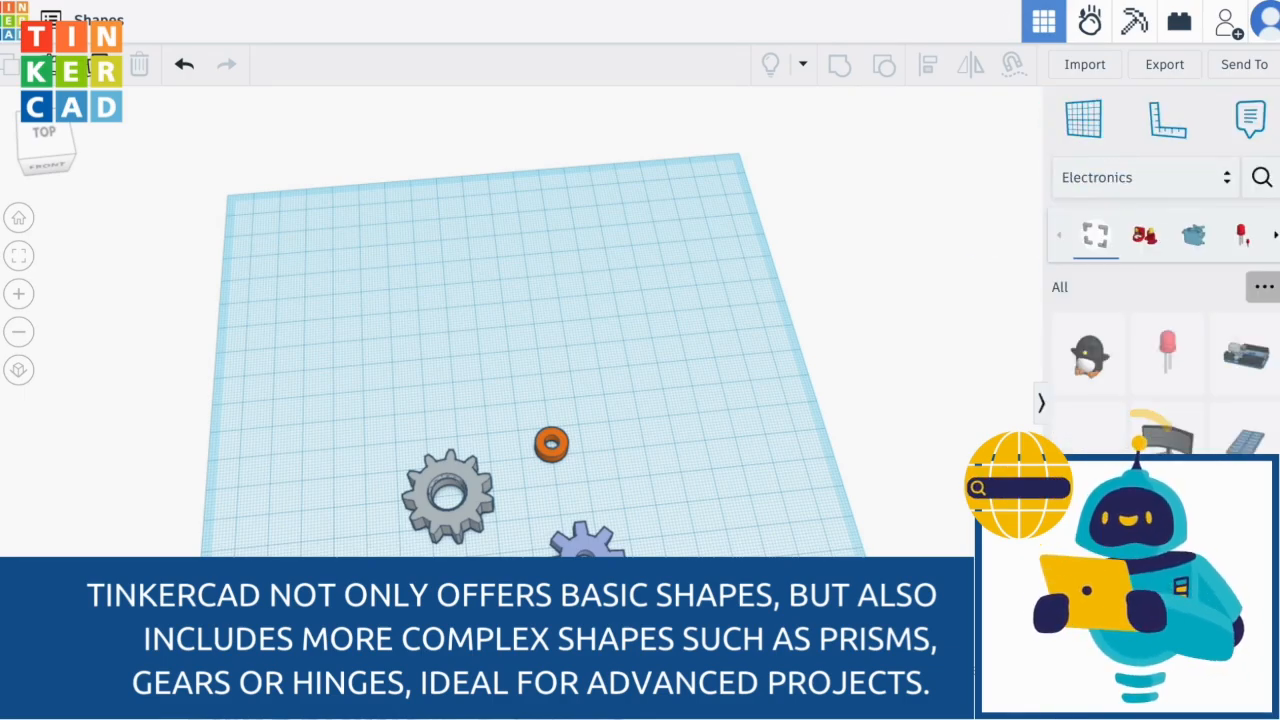
drag(1241, 361, 595, 318)
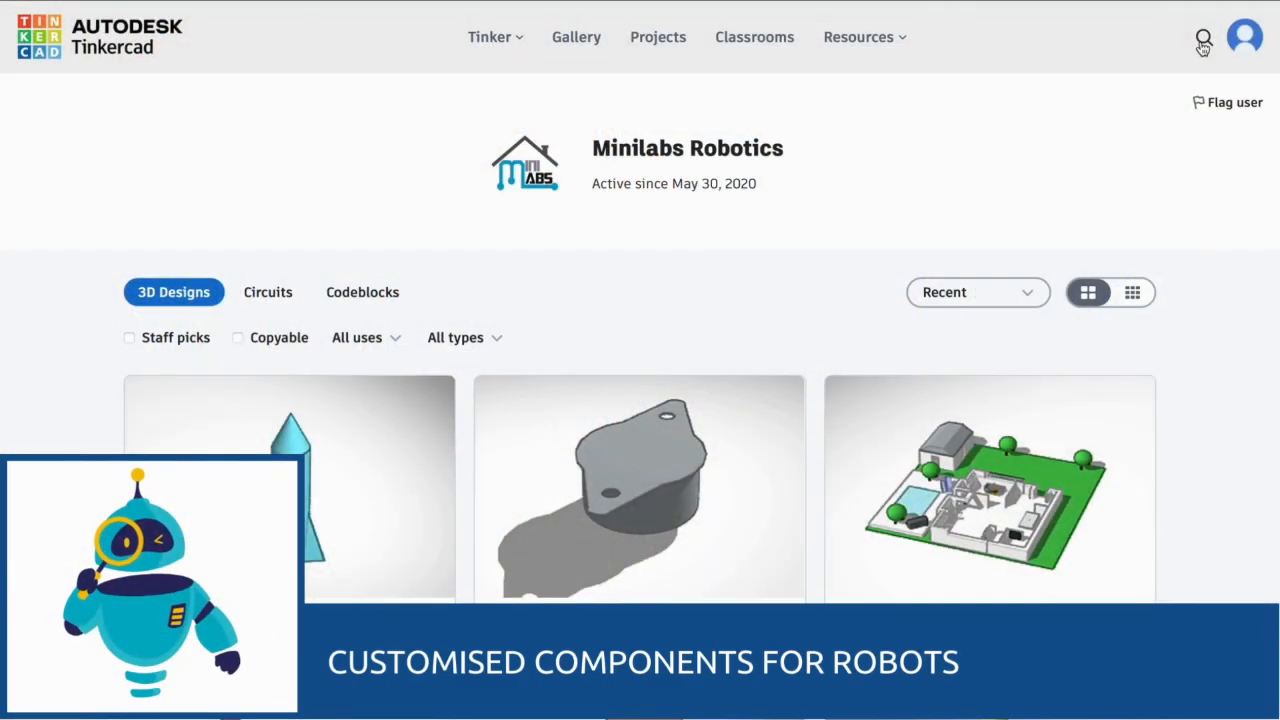
Look through the published 3D designs of Minilabs Robotics for robot components
click(1203, 40)
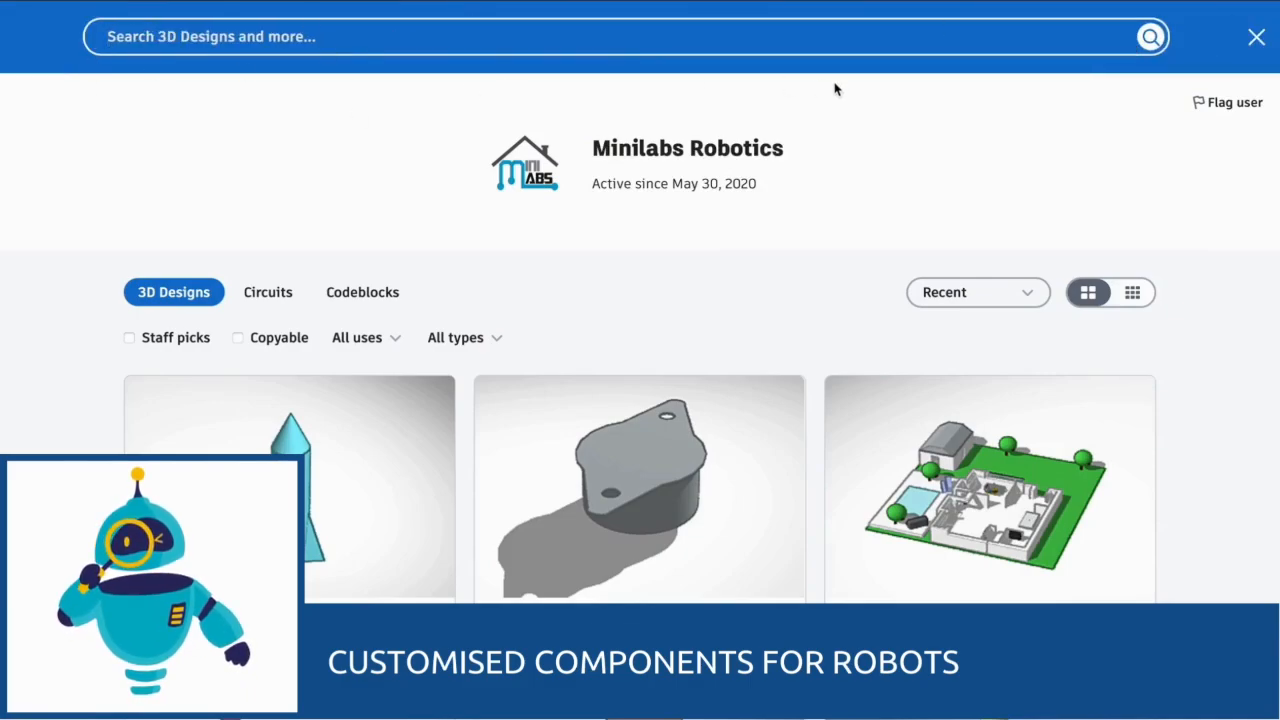
click(1266, 36)
scroll(997, 177, down, 2)
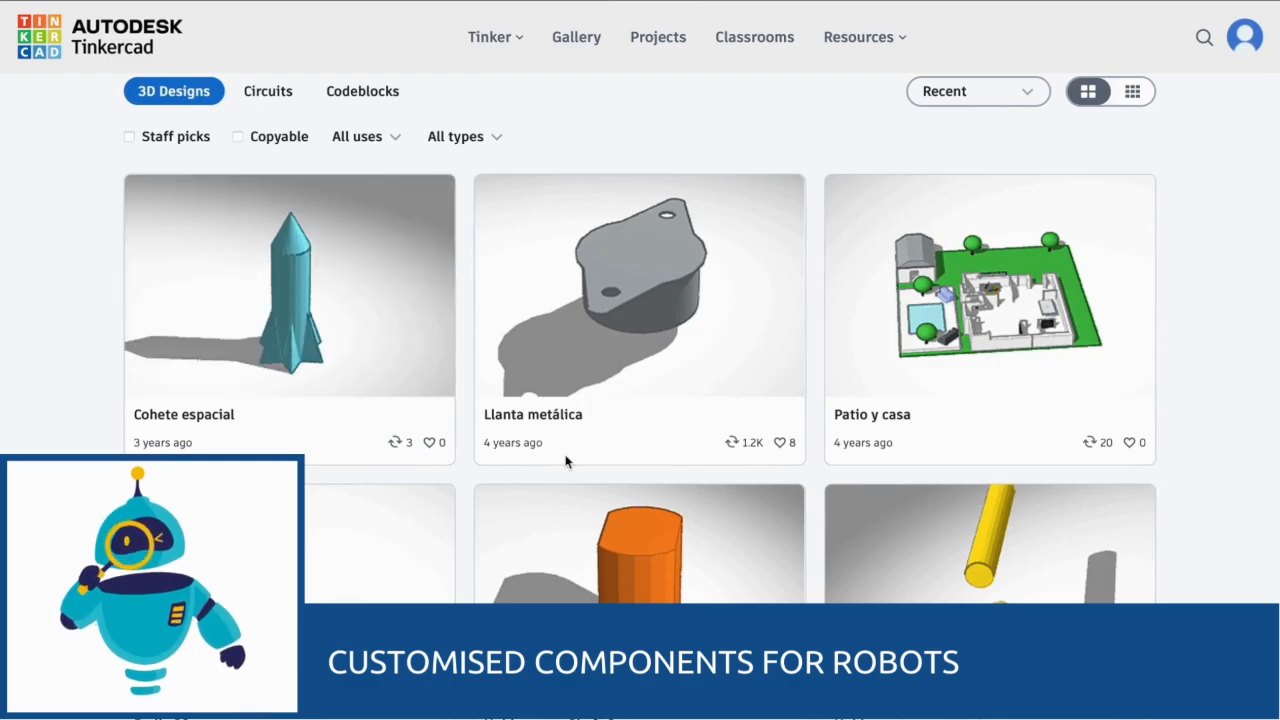
scroll(620, 380, down, 1)
scroll(700, 228, down, 3)
scroll(700, 228, down, 3)
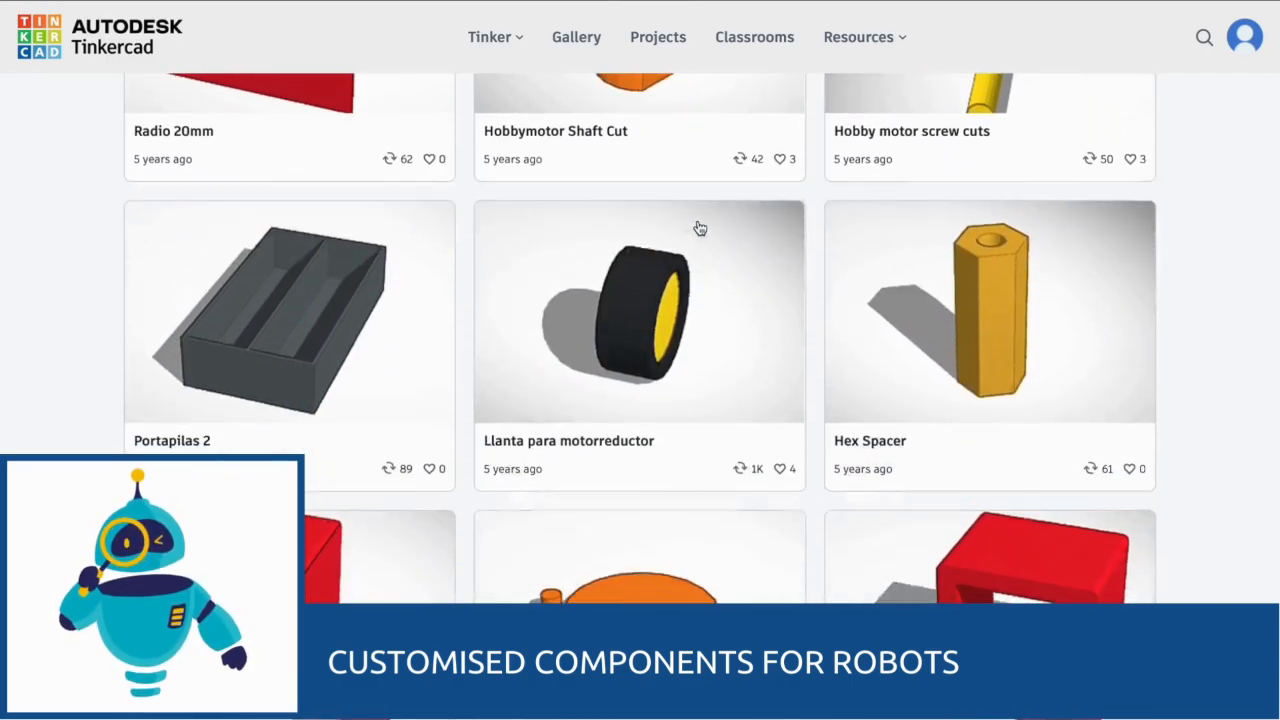
scroll(644, 279, down, 3)
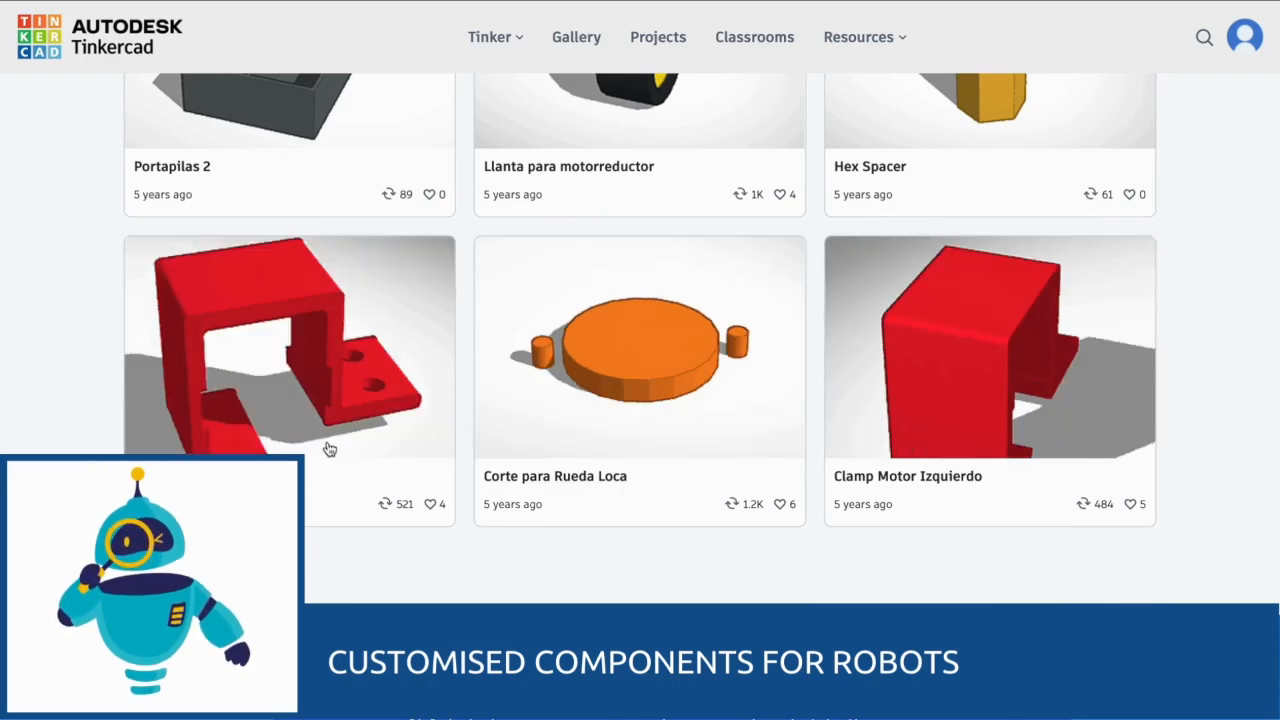
Make an editable copy of the Clamp Motor Derecho design and inspect the clamp in the 3D editor
click(338, 388)
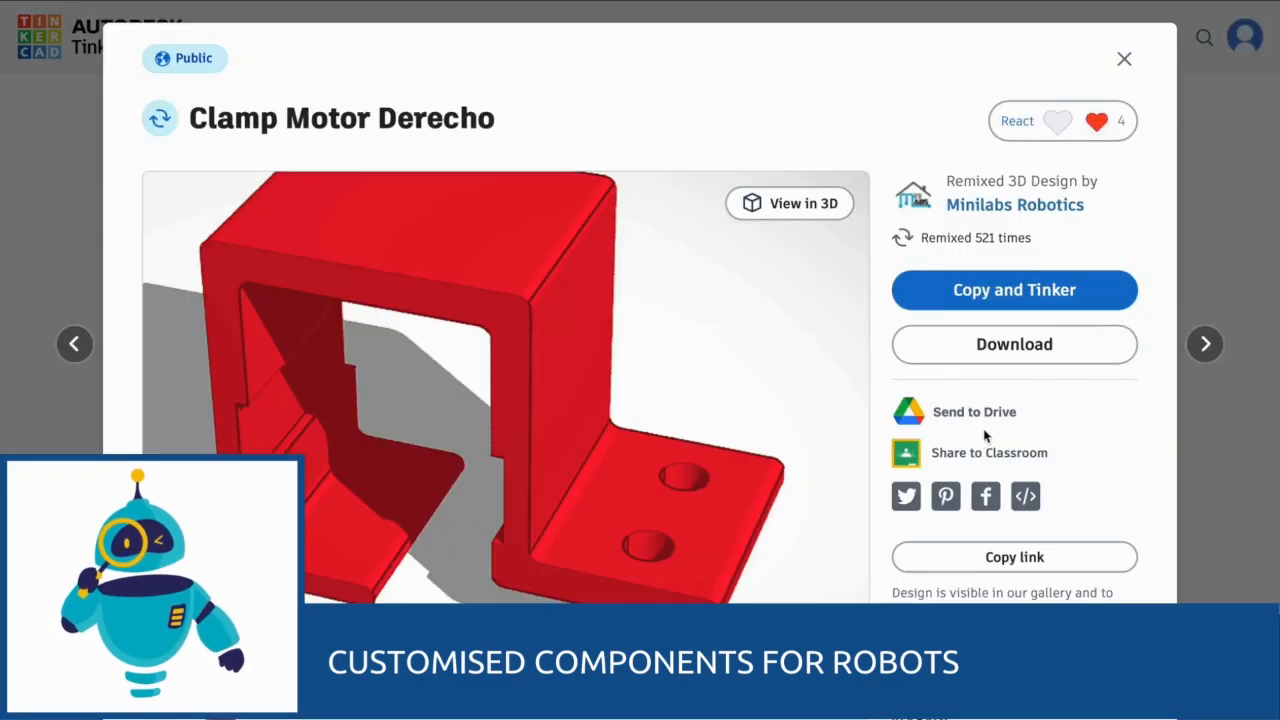
click(1013, 290)
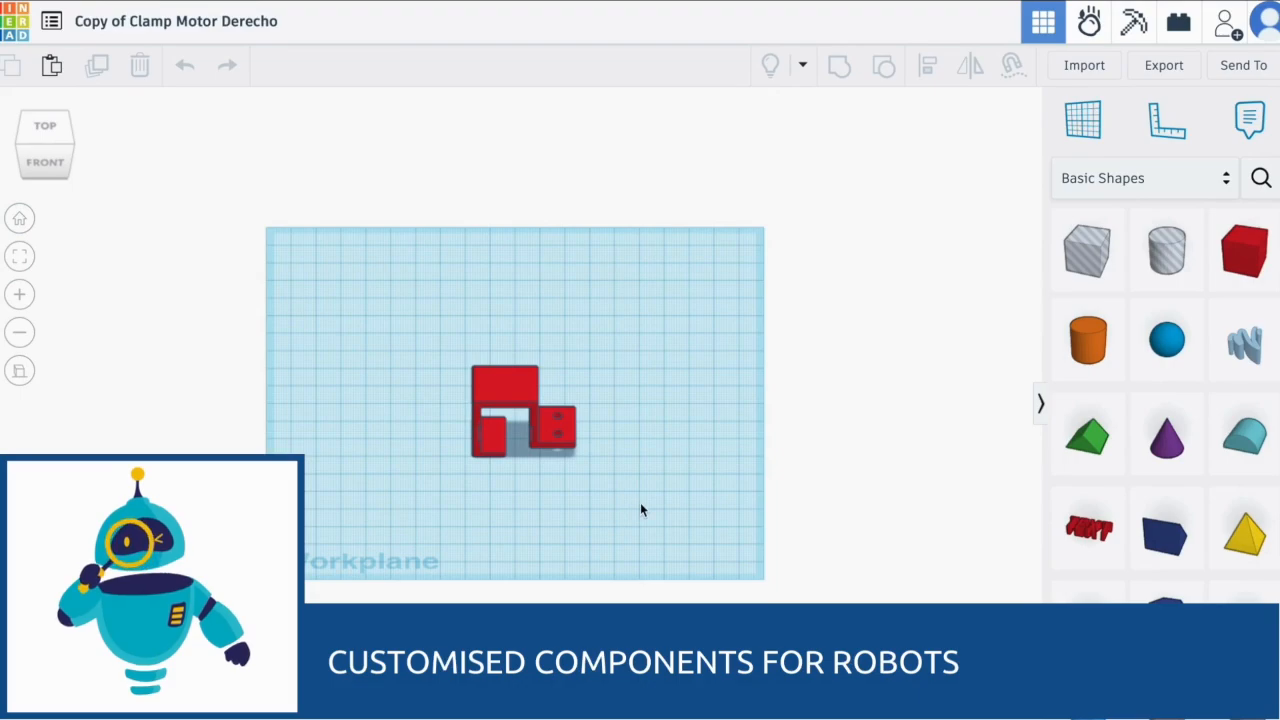
right_drag(641, 509, 477, 434)
scroll(479, 434, up, 5)
right_drag(598, 502, 394, 403)
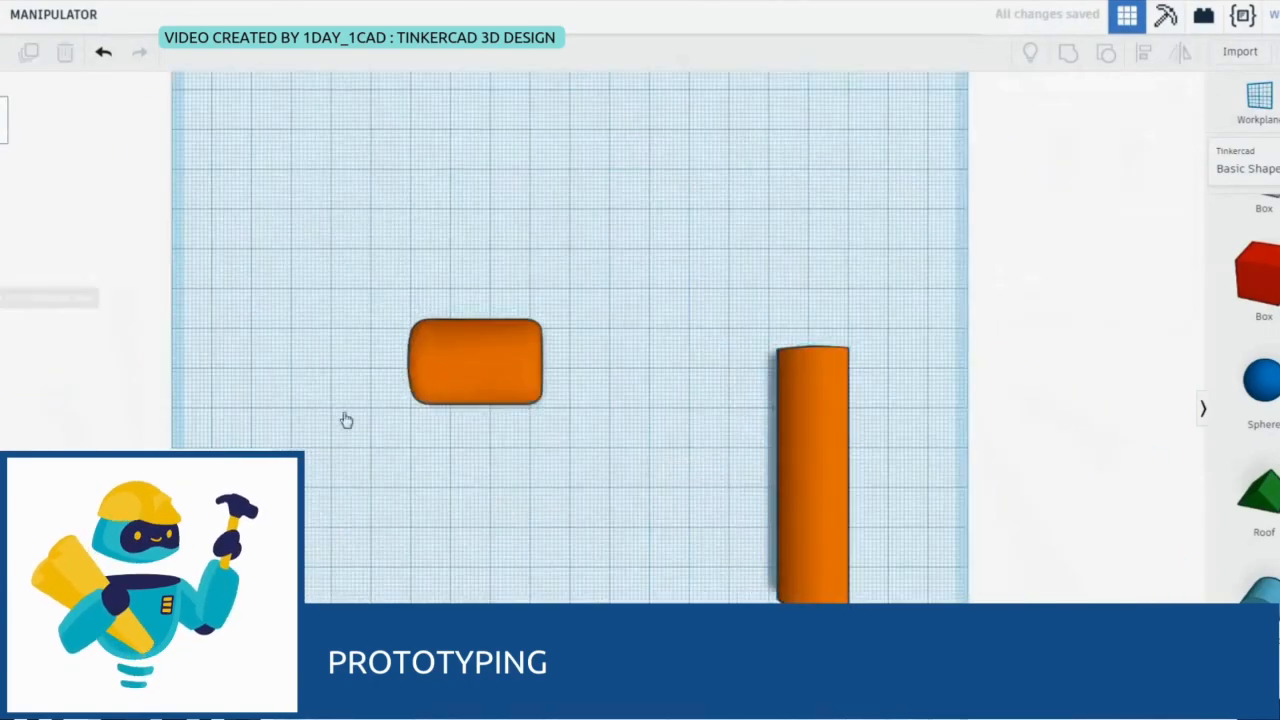
Position the rounded cylinder at one end of the long cylinder and put a duplicate of it at the other end
drag(470, 440, 317, 226)
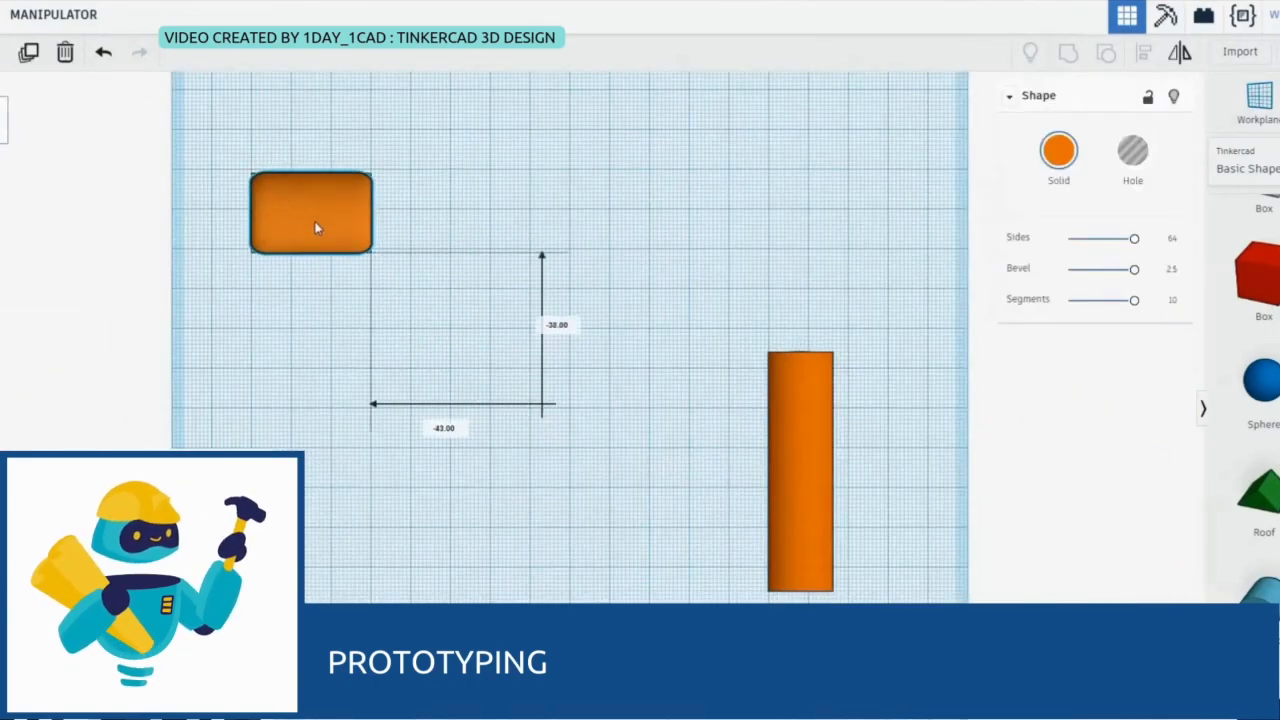
drag(800, 470, 329, 406)
click(292, 192)
alt+drag(293, 189, 311, 528)
Colour the long cylinder red and both rounded end cylinders dark grey, and group them into one link
click(305, 435)
click(1059, 150)
click(1043, 291)
click(311, 200)
shift+click(345, 535)
click(1059, 150)
click(1068, 53)
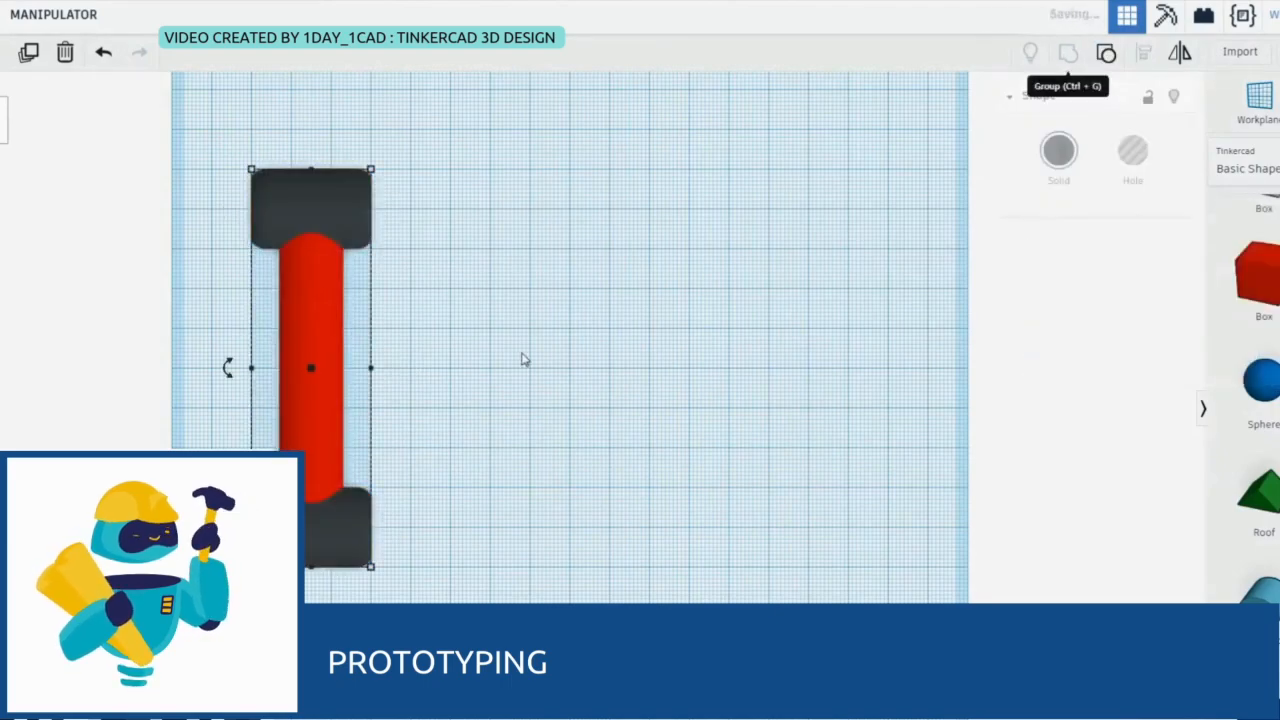
Duplicate the link beside the original and set both links to multicolour
alt+drag(298, 344, 463, 344)
shift+click(311, 345)
click(1059, 150)
click(1063, 363)
Add a dark grey cylinder with 64 sides beside the links and make a red duplicate of it
drag(1279, 275, 713, 352)
drag(1078, 239, 1134, 239)
click(1059, 150)
click(1211, 320)
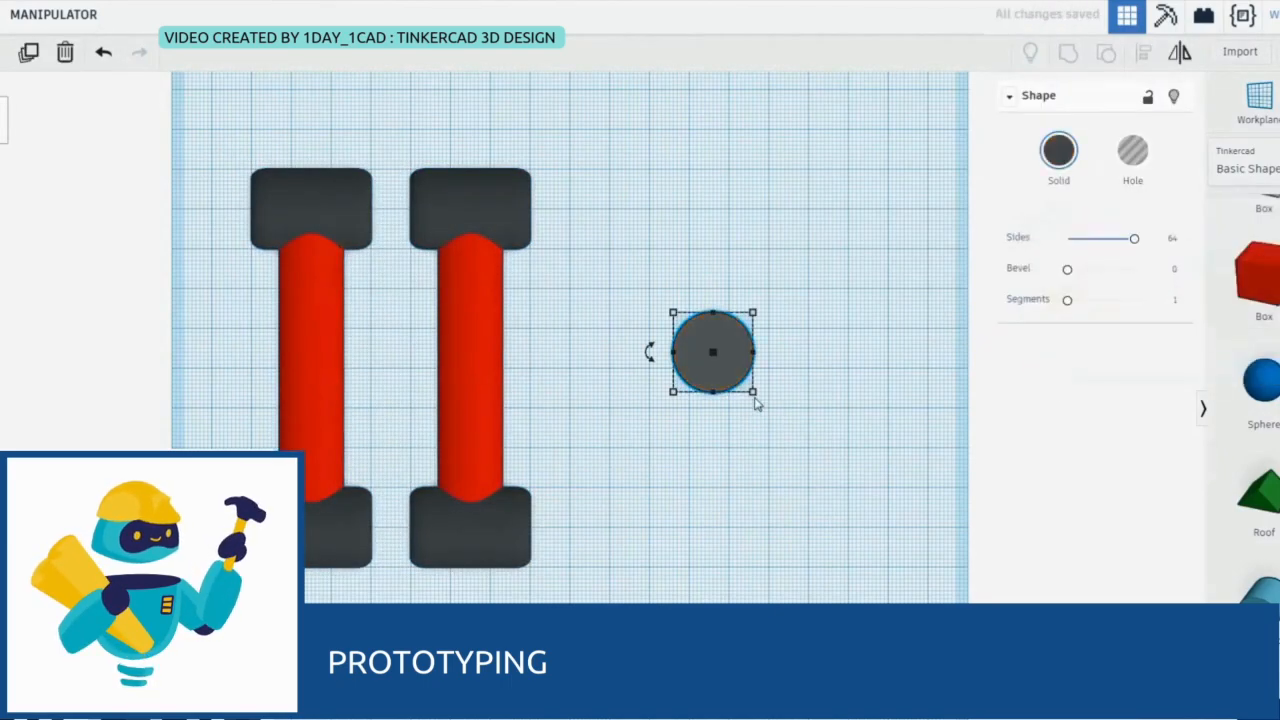
alt+drag(713, 352, 797, 292)
click(1059, 150)
click(1070, 259)
Enlarge the dark grey cylinder into a wide base disc and move the red cylinder clear of it
click(713, 355)
drag(753, 392, 991, 631)
drag(797, 292, 1083, 361)
drag(1067, 269, 1134, 269)
Add a hole box between the links and the disc and stretch it large enough to cover the disc
scroll(1257, 300, up, 1)
drag(1257, 243, 652, 456)
drag(652, 225, 652, 97)
drag(652, 388, 621, 384)
scroll(681, 308, up, 5)
scroll(681, 308, down, 3)
drag(641, 240, 641, 375)
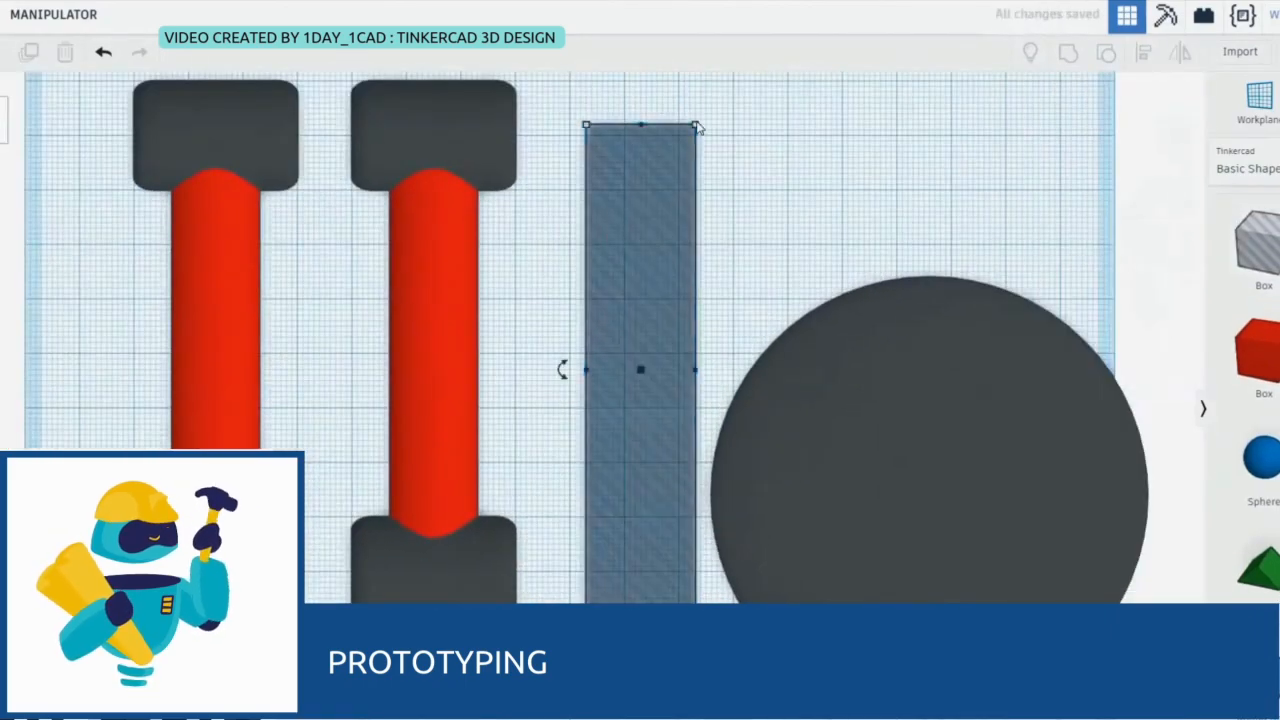
middle_drag(652, 121, 634, 211)
drag(680, 460, 1060, 460)
Align the centres of the hole box and the base disc in both horizontal directions
drag(1177, 640, 960, 520)
key(l)
click(848, 197)
click(1114, 509)
Lower the hole box, group it with the base disc to trim it, and drop the trimmed disc onto the workplane
right_drag(1112, 520, 1040, 415)
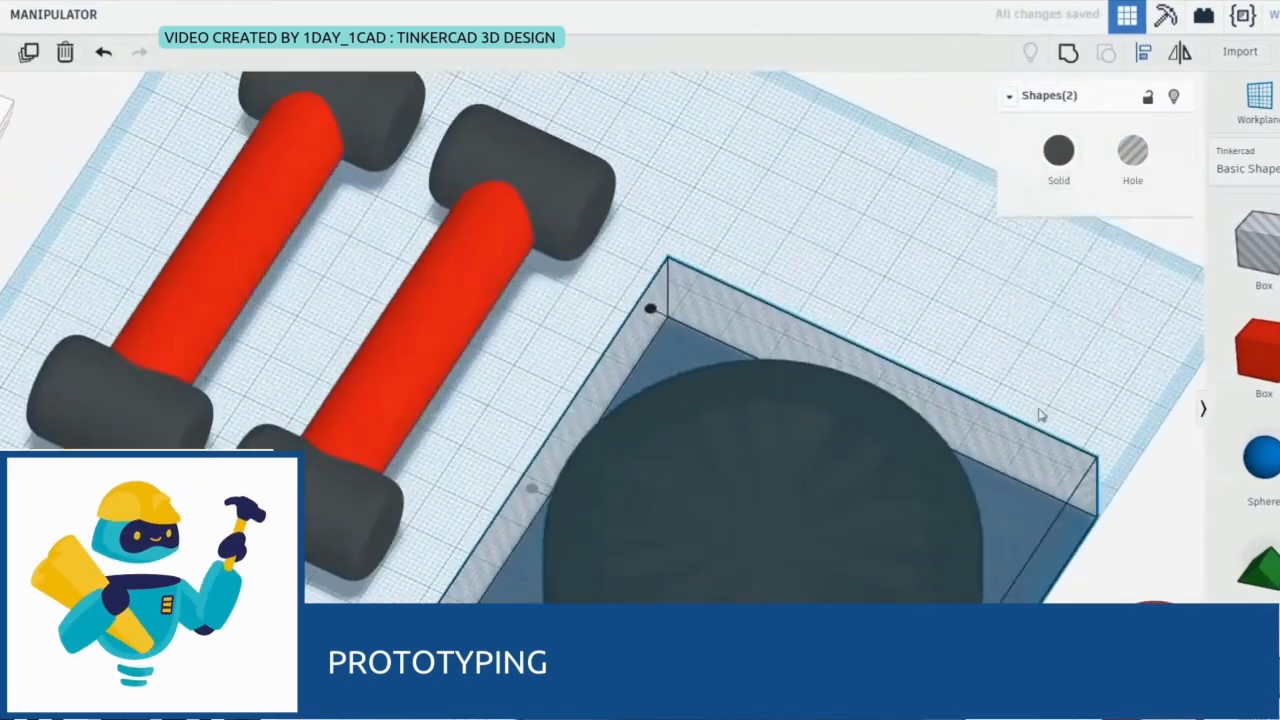
click(1050, 450)
drag(763, 478, 763, 524)
shift+click(840, 450)
key(ctrl+g)
right_drag(888, 630, 866, 525)
key(d)
Set the red cylinder's height to 40
click(1125, 545)
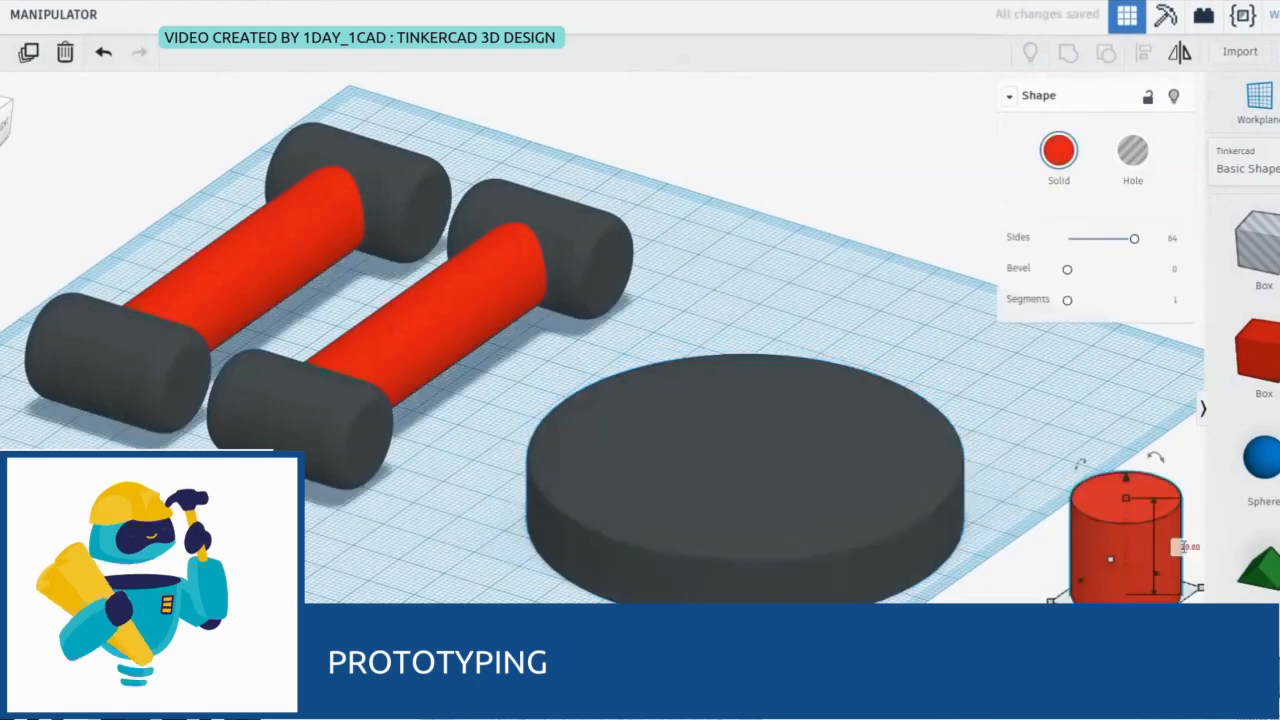
click(1184, 547)
text(40)
key(Return)
Centre the red cylinder on the base disc and group the two with multicolour enabled
shift+click(850, 480)
key(l)
click(721, 646)
click(648, 491)
click(1068, 53)
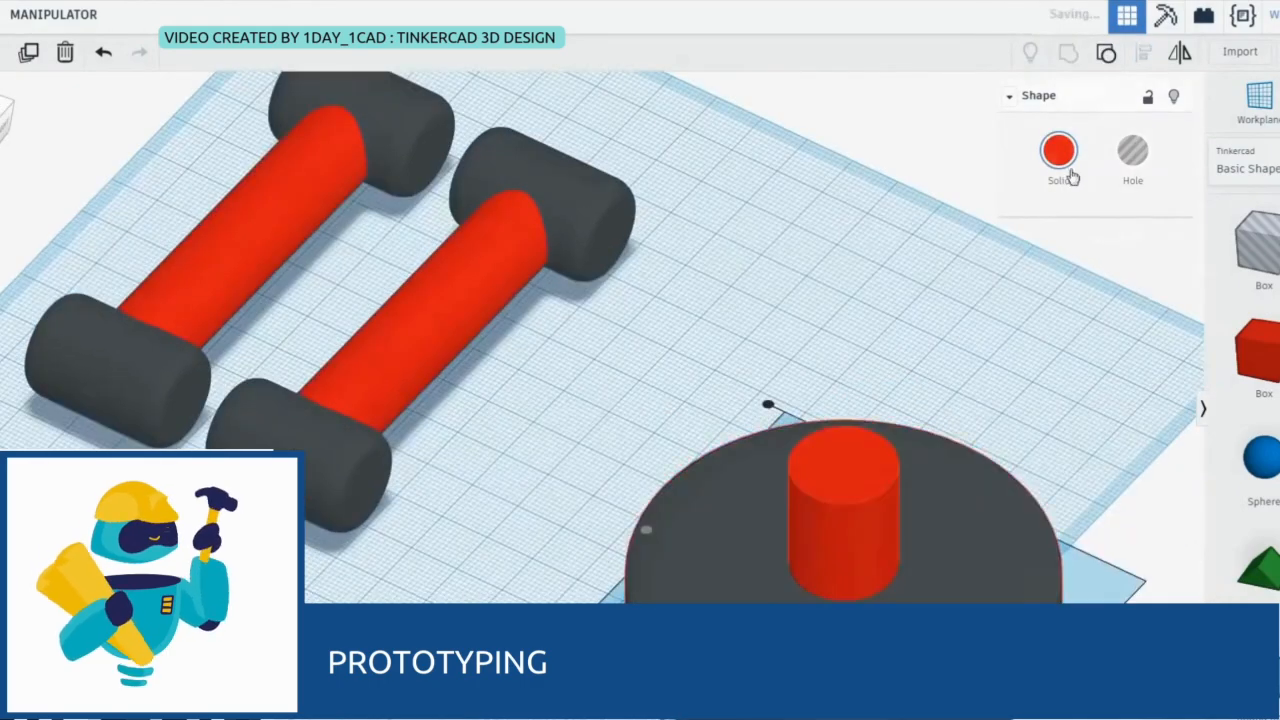
click(1062, 160)
click(1110, 378)
Add a dark grey cylinder with the maximum number of sides below the two links
right_drag(623, 523, 665, 545)
key(ctrl+a)
drag(1278, 350, 403, 560)
drag(1086, 239, 1195, 243)
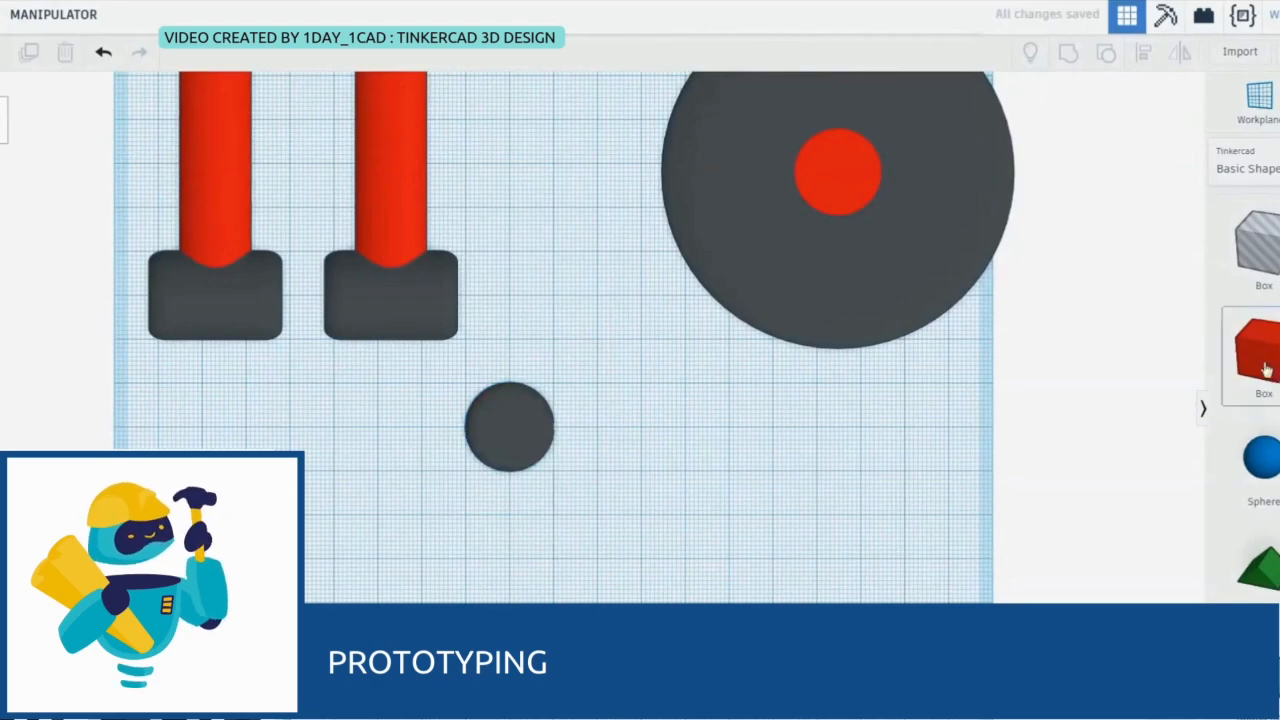
Add a red box and place it as a narrow arm extending from the small dark grey cylinder
drag(1266, 370, 765, 514)
drag(745, 518, 509, 602)
click(543, 508)
click(509, 480)
Add a blue wedge, mirror it, and move it to the free end of the red arm
scroll(1258, 400, down, 1)
drag(1262, 700, 838, 520)
right_drag(838, 540, 809, 511)
drag(829, 430, 748, 446)
click(1181, 55)
click(843, 568)
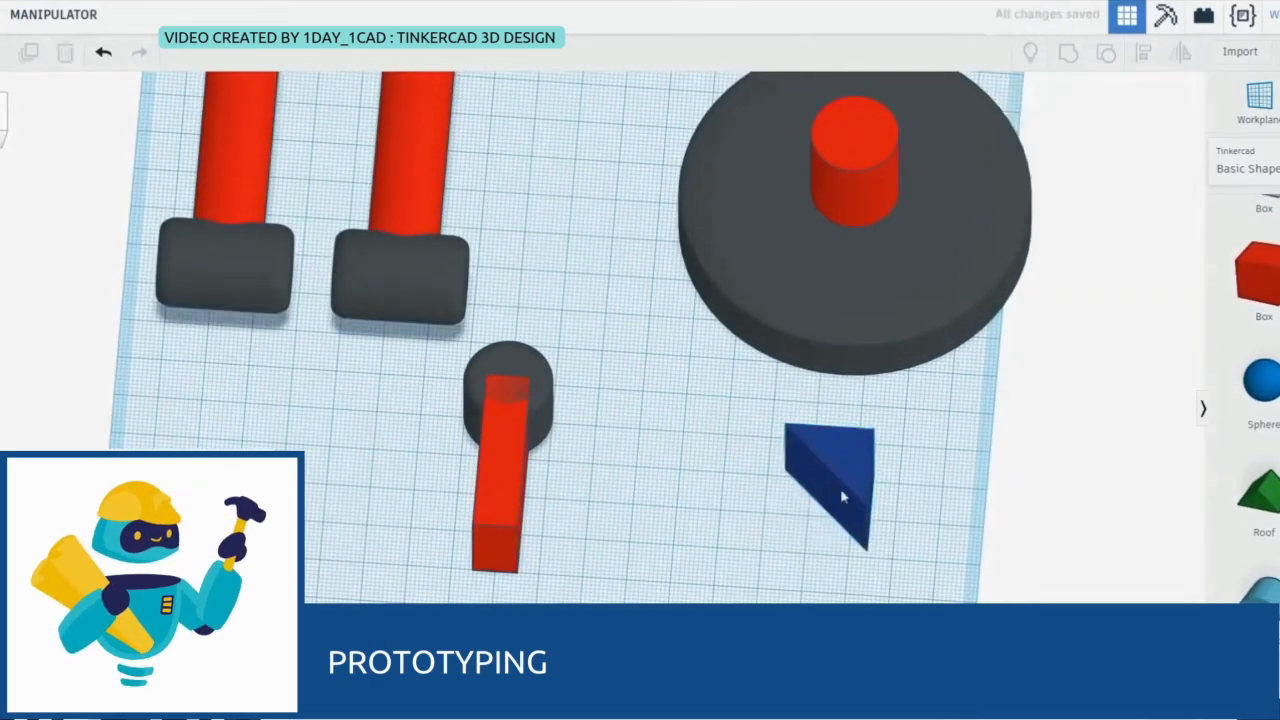
drag(830, 480, 515, 560)
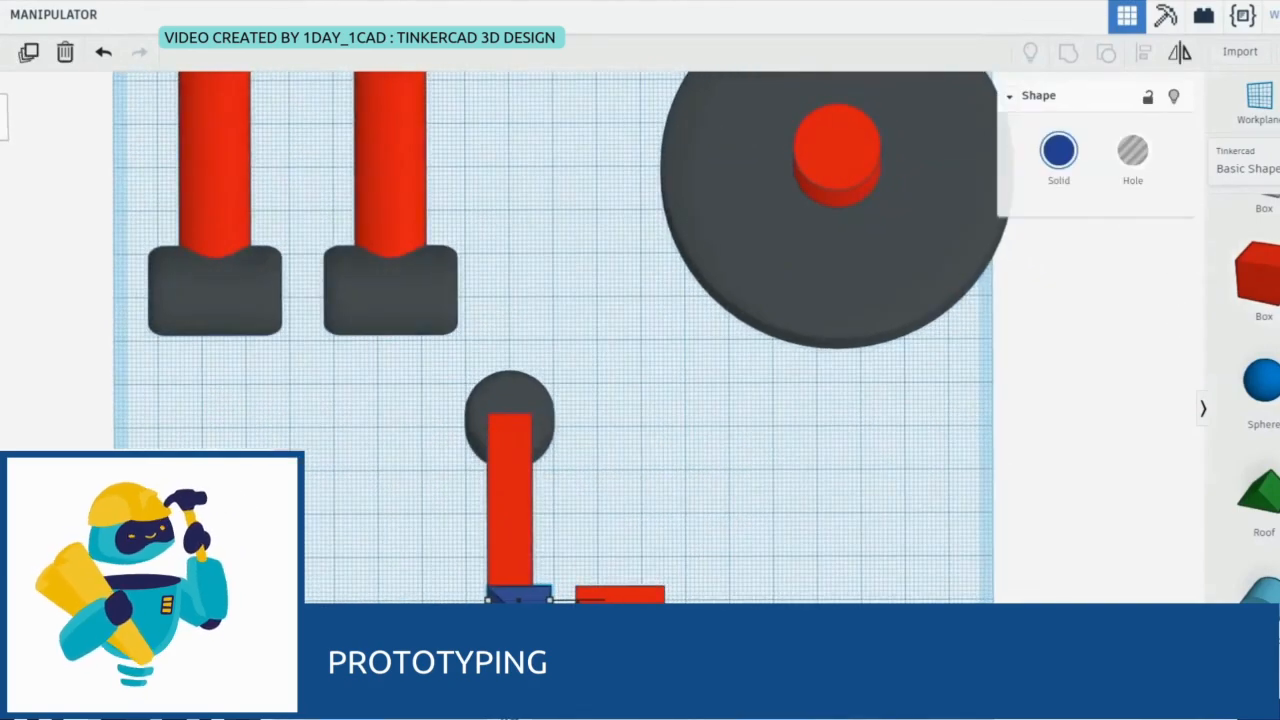
Widen the red arm box, shift the short red box against the wedge, and group all three pieces
click(510, 510)
drag(533, 515, 554, 515)
drag(620, 596, 600, 596)
shift+click(518, 596)
shift+click(515, 500)
click(1068, 53)
Reduce the height of the grouped red arm and ungroup it into its separate pieces
right_drag(585, 512, 561, 468)
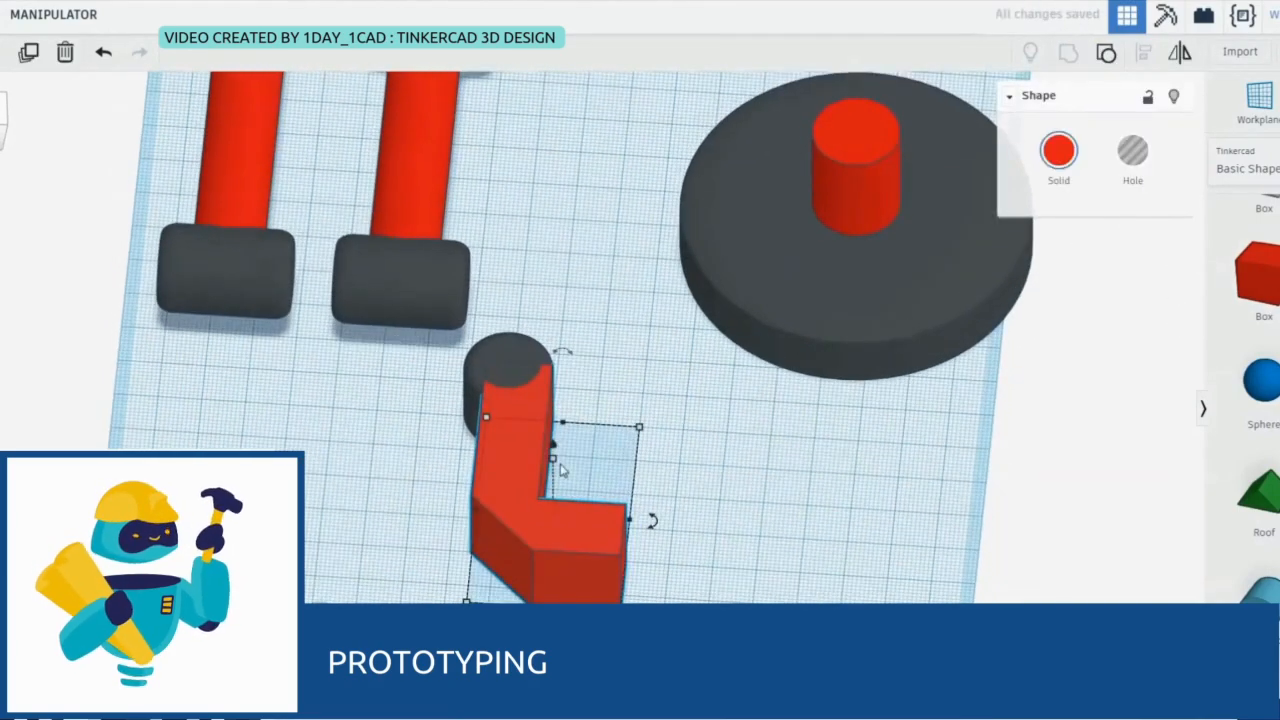
drag(553, 459, 554, 486)
right_drag(309, 526, 333, 570)
click(1106, 53)
Shorten the short red box, narrow the arm box, and group the finger pieces again
click(605, 610)
drag(643, 615, 598, 615)
click(510, 520)
drag(554, 515, 532, 515)
shift+click(570, 610)
click(1073, 63)
Fit a mirrored wedge into the inner corner of the bent finger and group it with the finger
drag(1260, 690, 590, 566)
click(1180, 53)
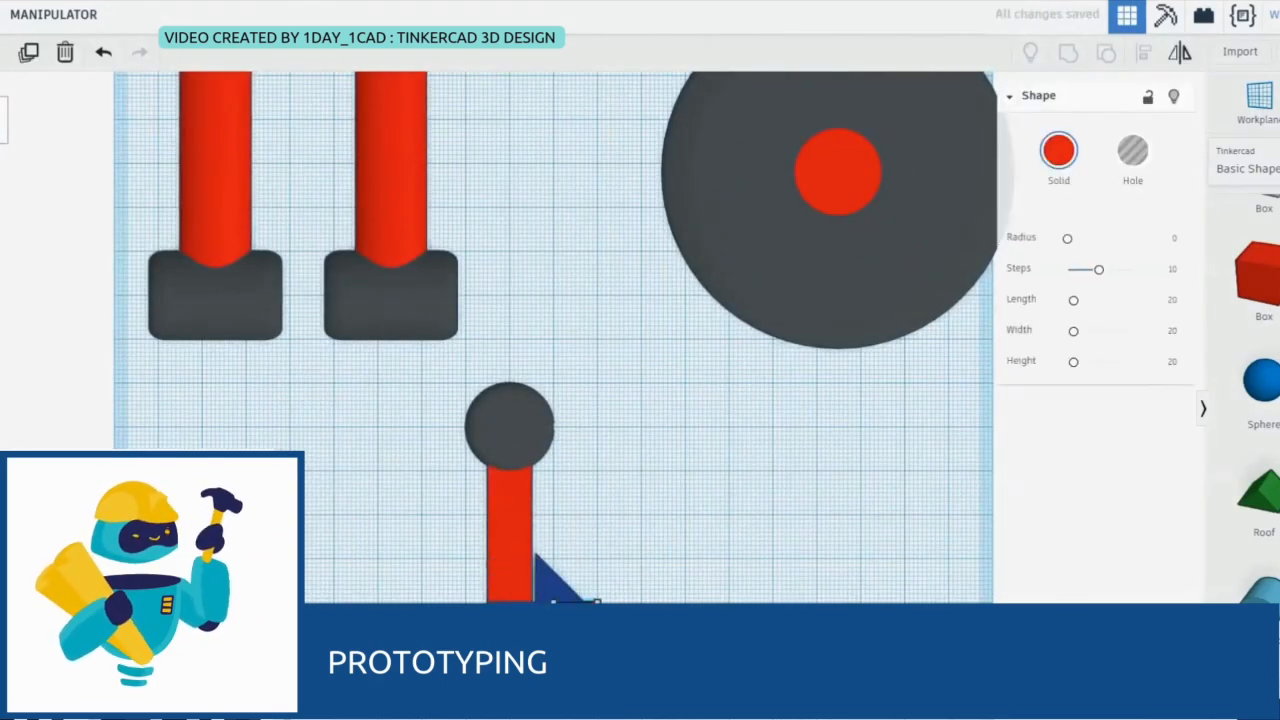
drag(545, 615, 554, 623)
shift+click(510, 520)
click(1068, 53)
Colour the bent finger light grey and join it to the small dark grey cylinder with multicolour enabled
click(1059, 150)
click(1134, 412)
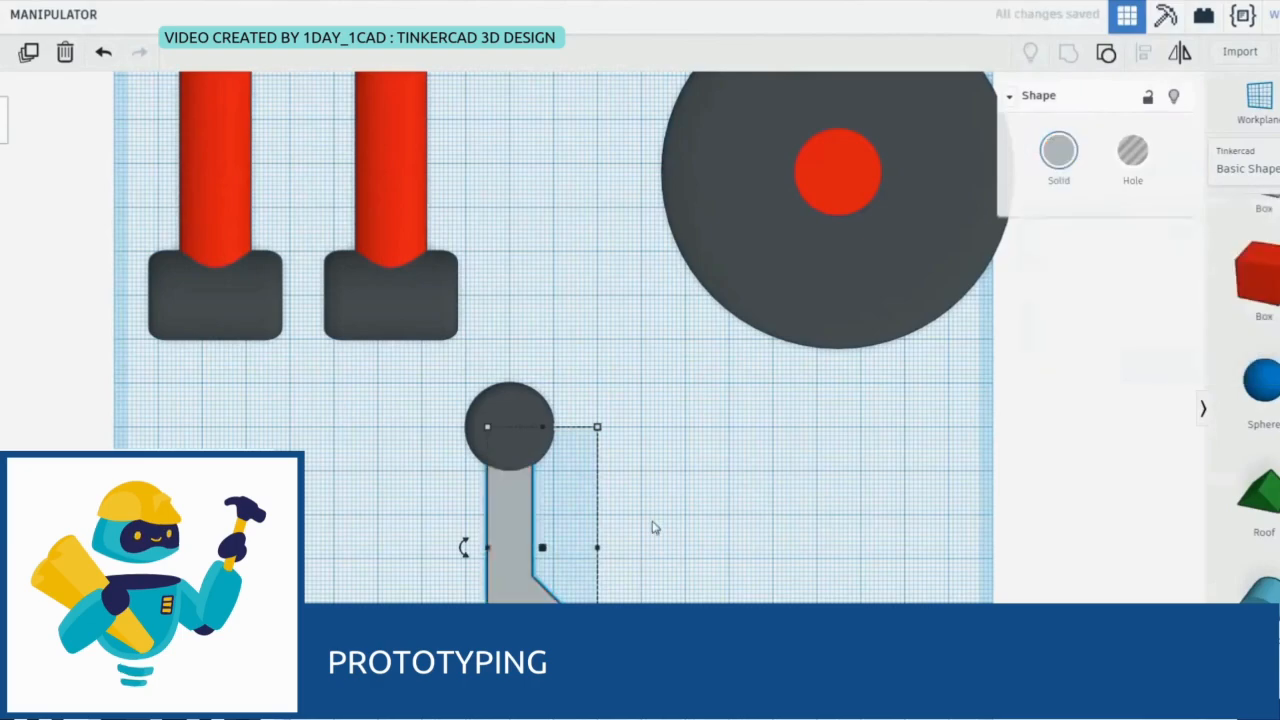
shift+click(510, 426)
click(1055, 165)
click(1035, 410)
Tilt the finished gripper finger and place a mirrored copy beside it
click(497, 570)
drag(442, 525, 450, 488)
drag(563, 423, 592, 437)
click(532, 705)
drag(552, 551, 772, 551)
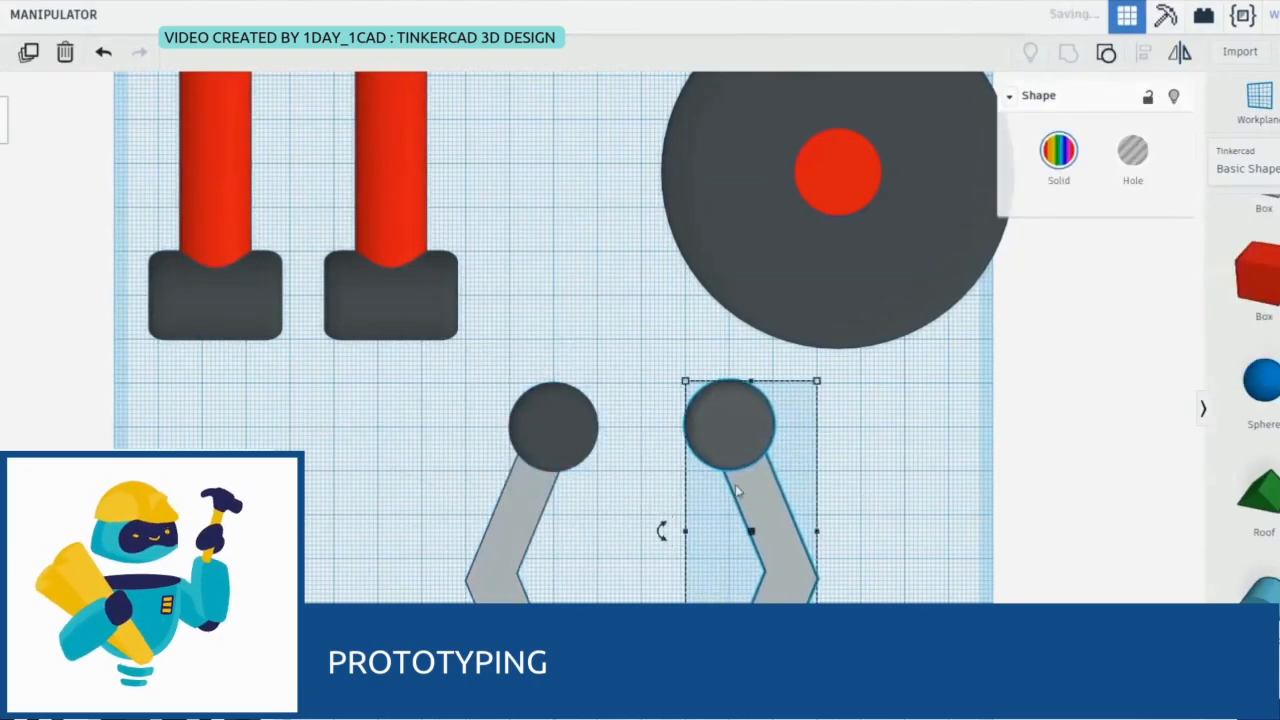
Group the two gripper fingers and move the pair away from the base disc, below the links
click(706, 412)
shift+click(551, 426)
click(1068, 53)
drag(740, 435, 318, 439)
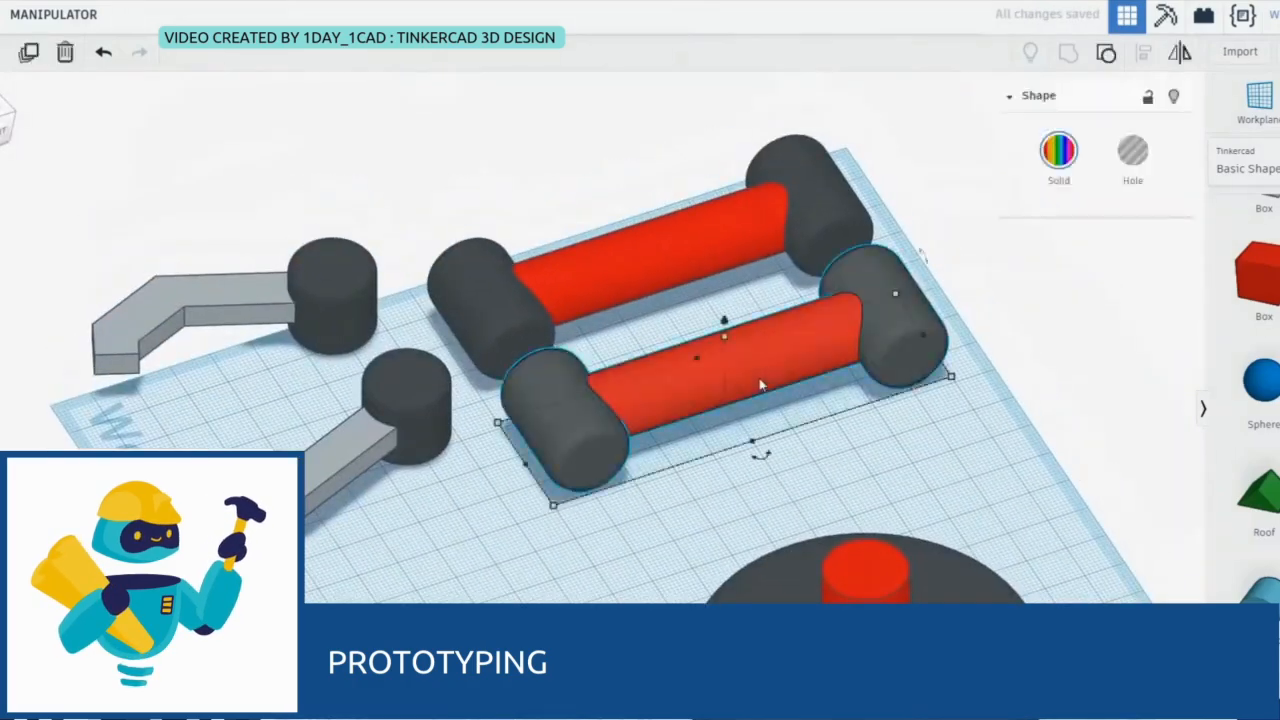
Reposition the duplicated link and mount a tilted link on the red post of the base disc
drag(720, 320, 666, 337)
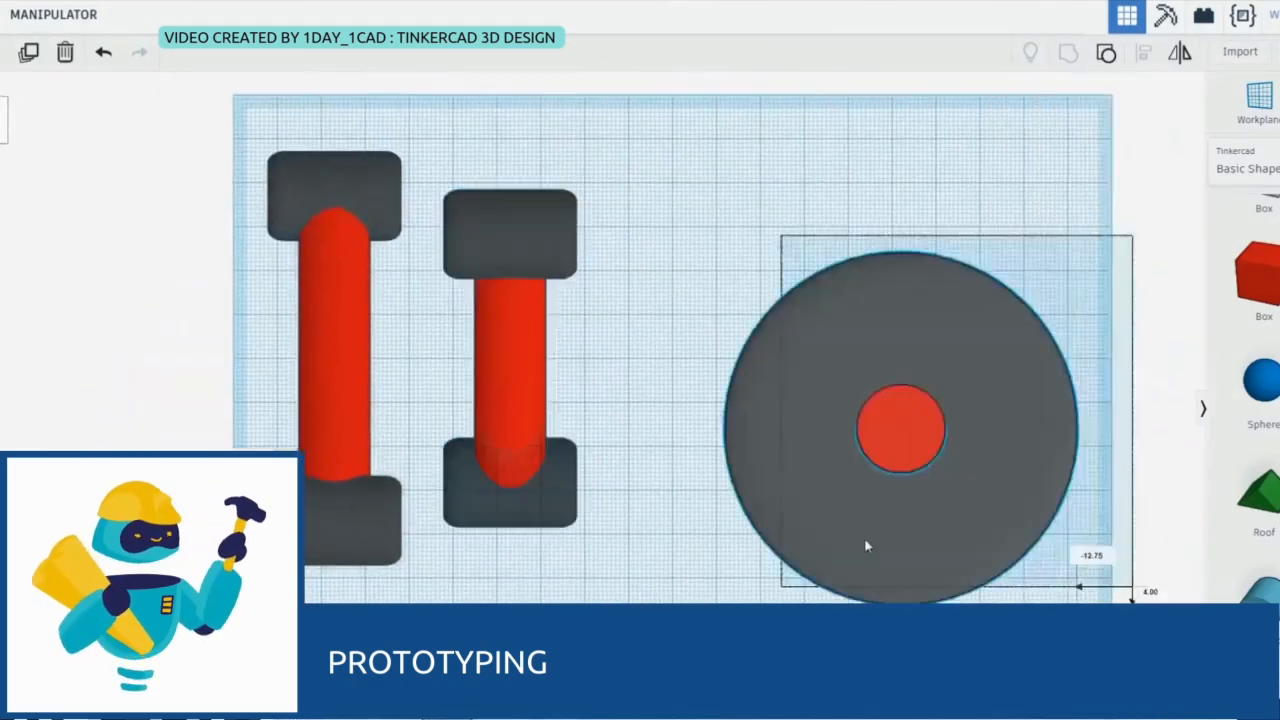
scroll(864, 537, up, 2)
click(568, 503)
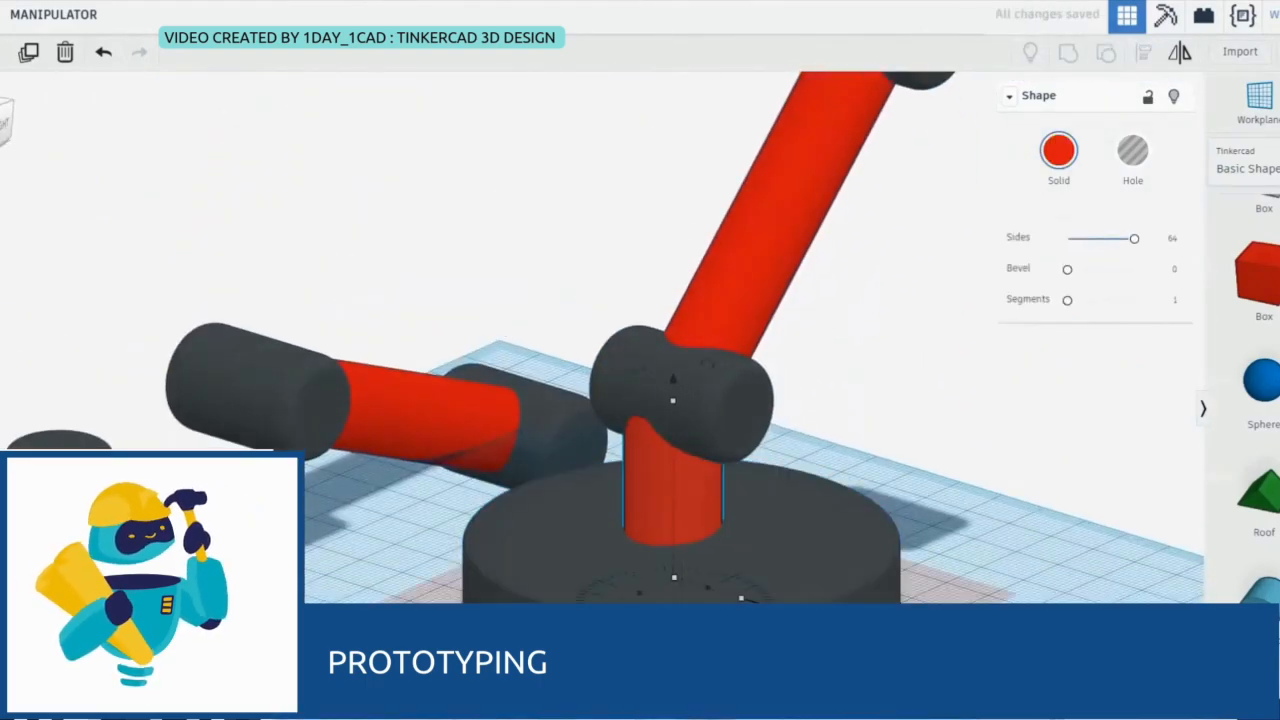
shift+click(699, 585)
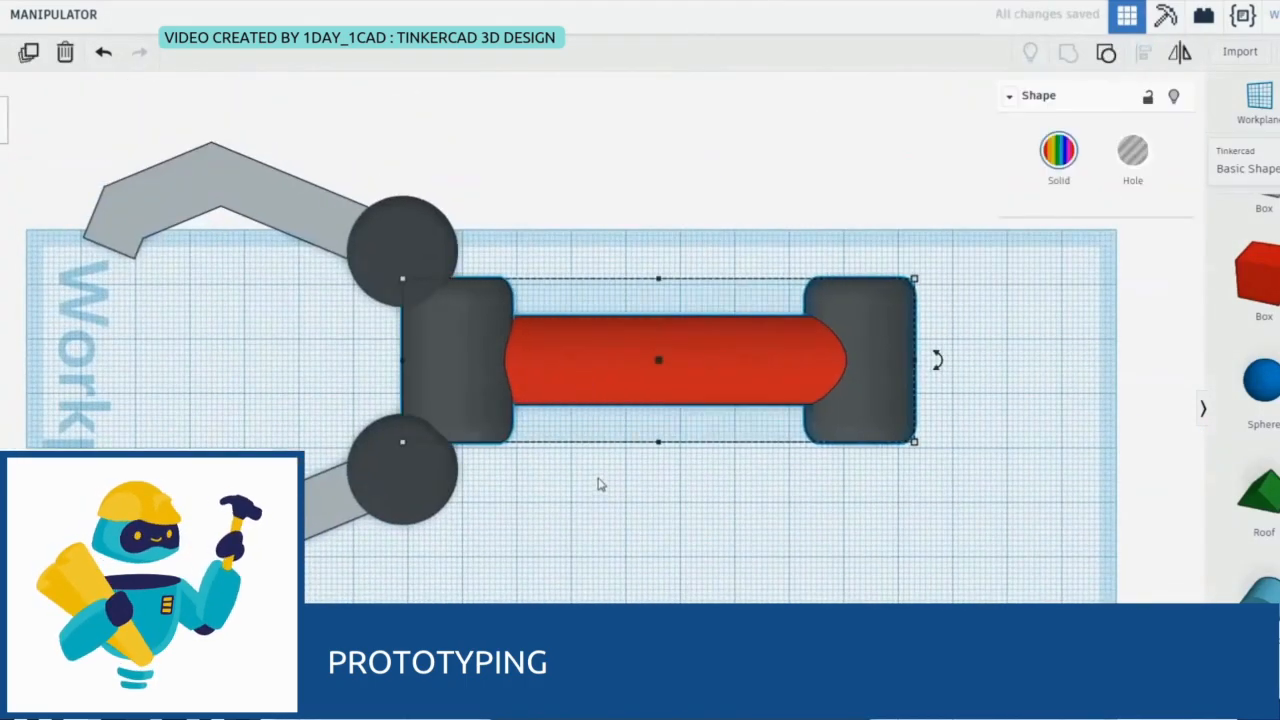
Nudge the lying link towards the gripper so its end cylinder sits between the two finger cylinders
key(Left)
key(Left)
key(Left)
key(Left)
key(Left)
click(563, 526)
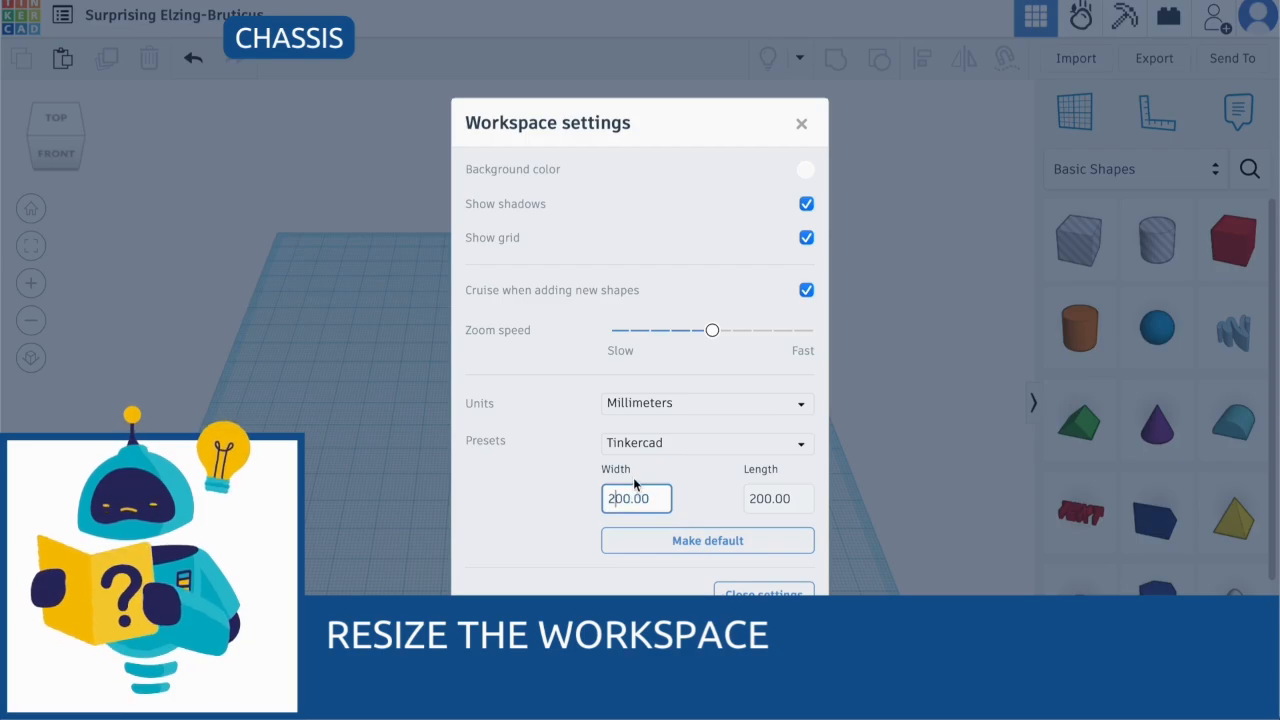
Set the workspace width and length to 400 mm each and close the workspace settings
key(BackSpace)
text(4)
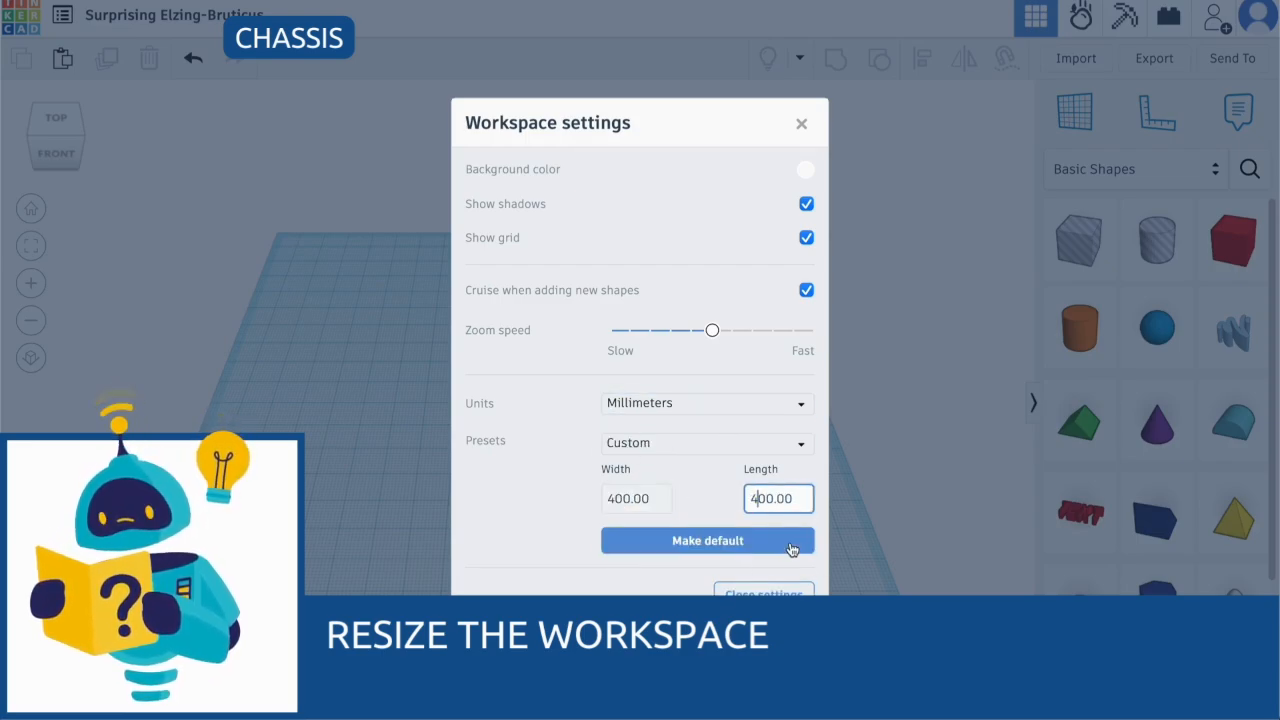
click(757, 592)
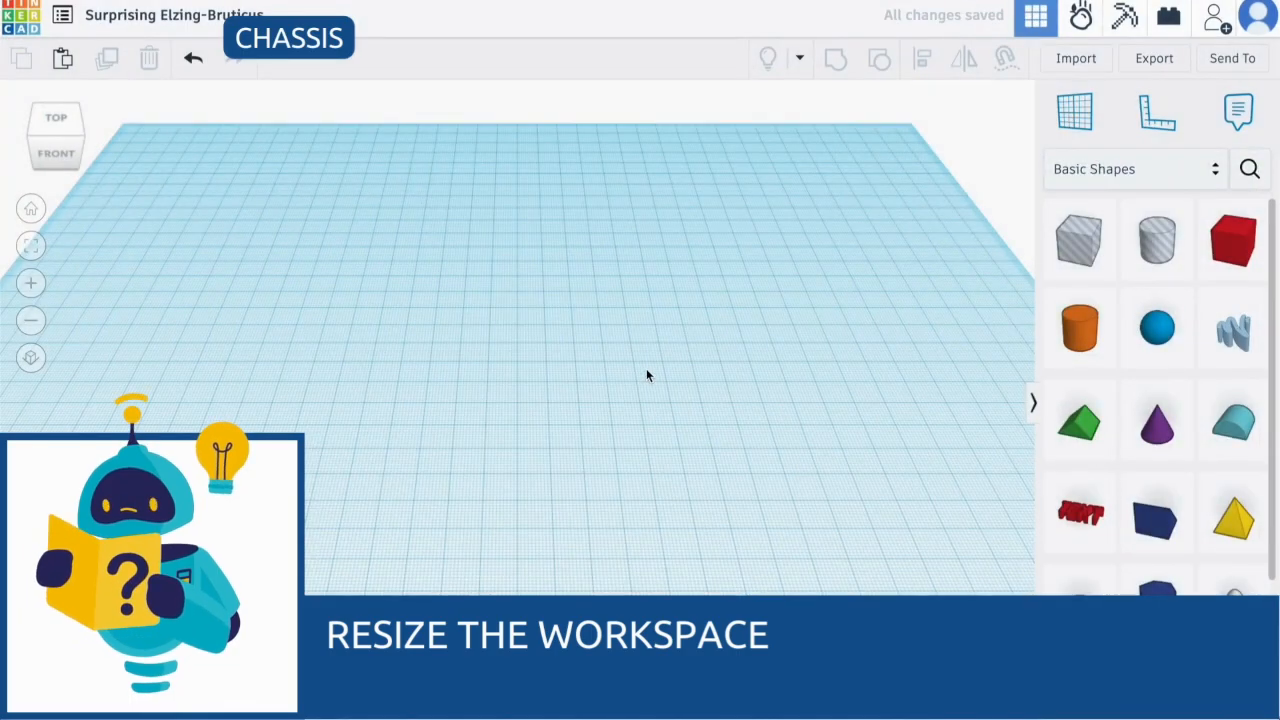
scroll(681, 508, down, 3)
right_drag(681, 536, 654, 524)
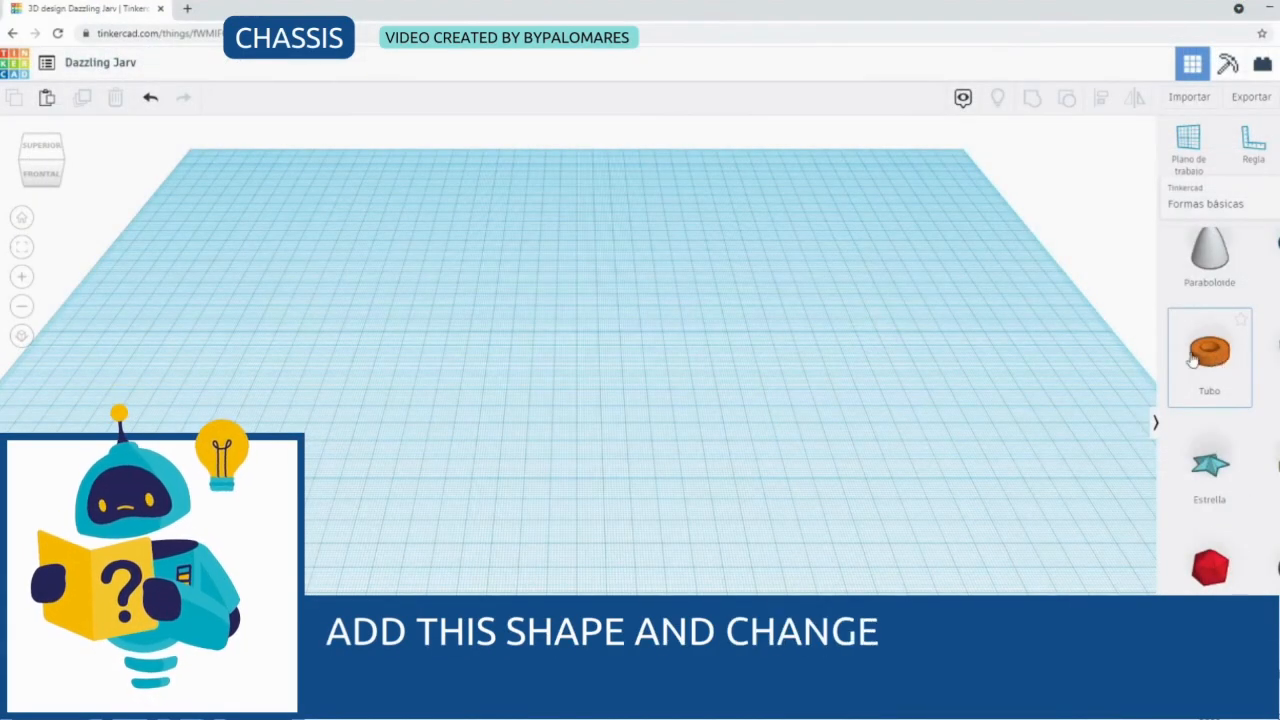
Place a Tube on the workplane and set its radius to 30
drag(1203, 355, 486, 450)
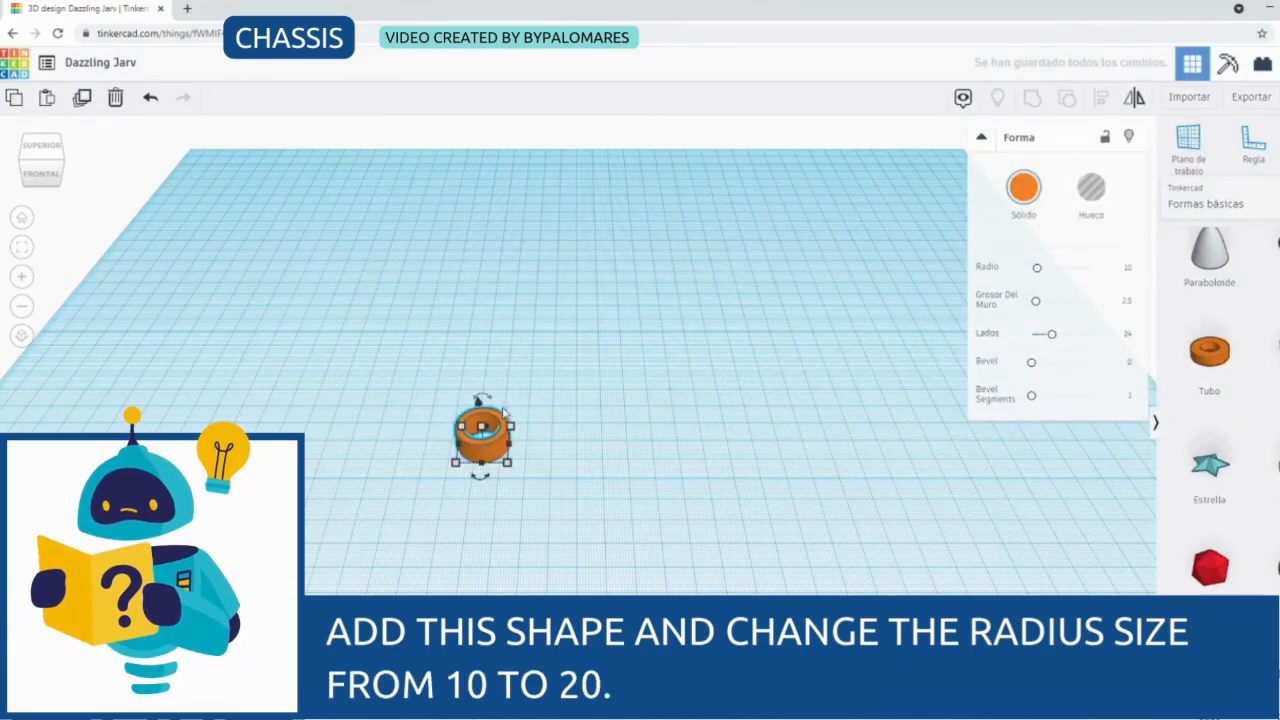
click(42, 154)
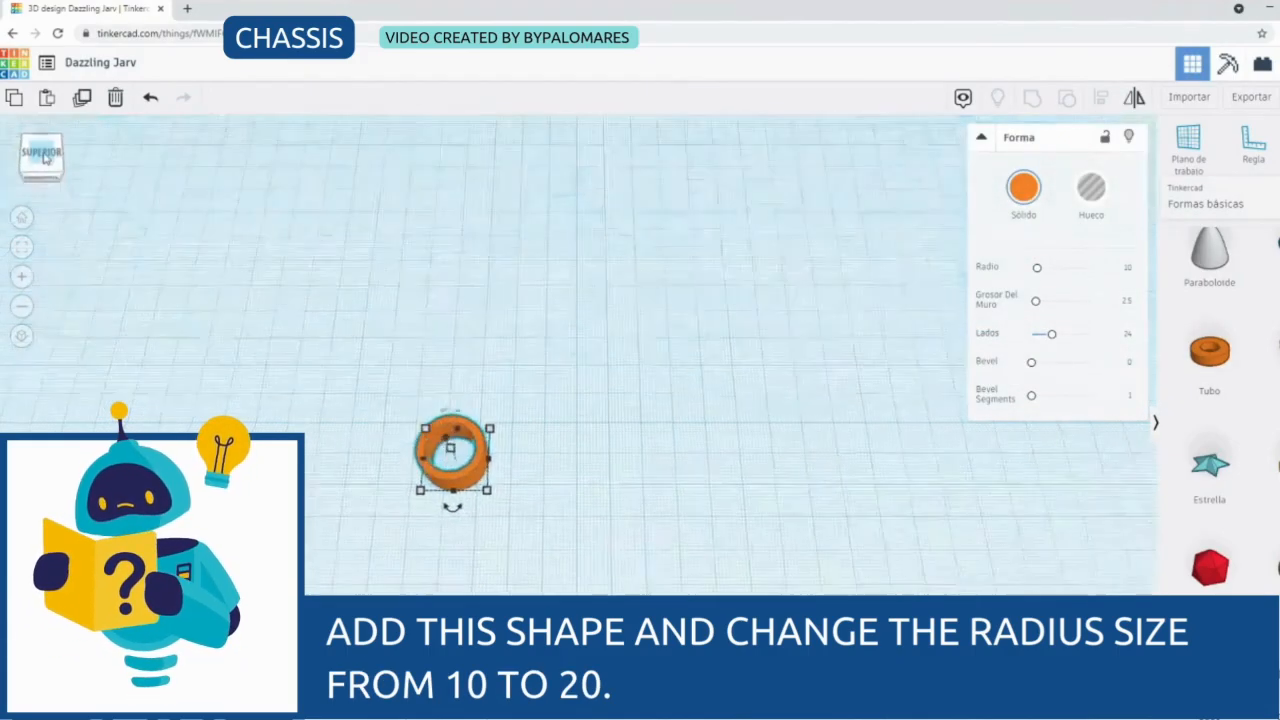
click(43, 155)
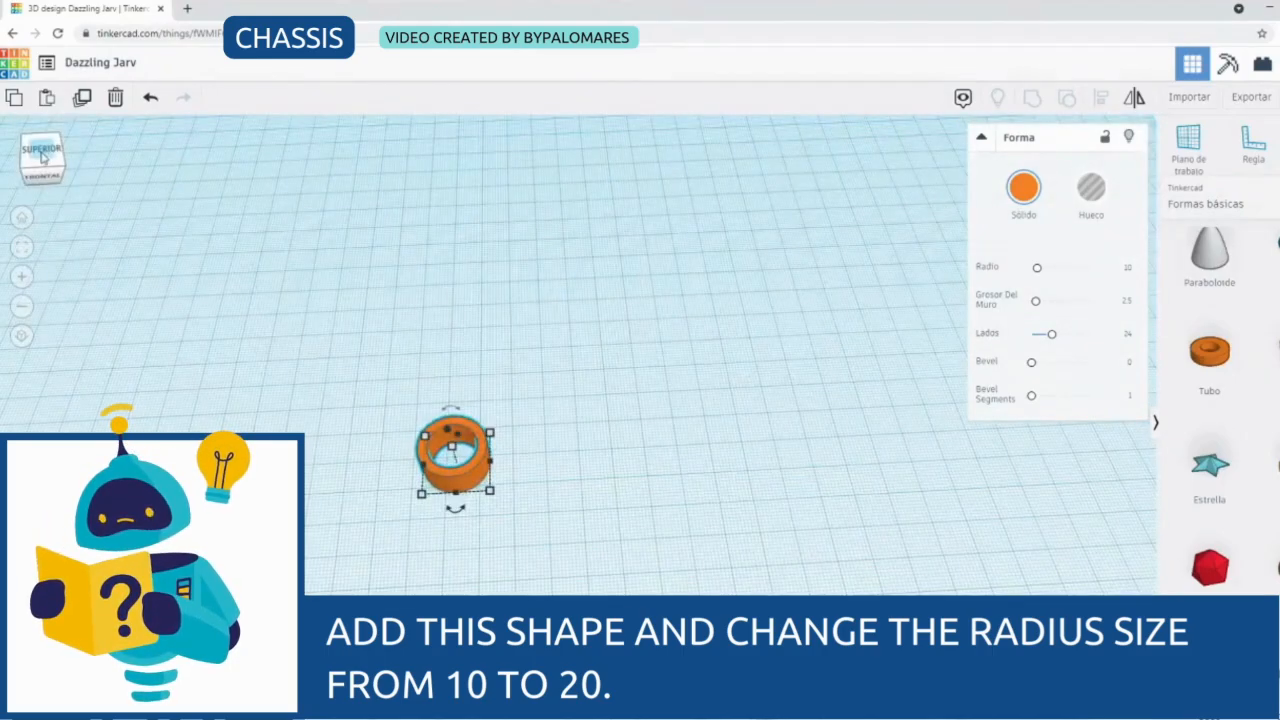
click(44, 153)
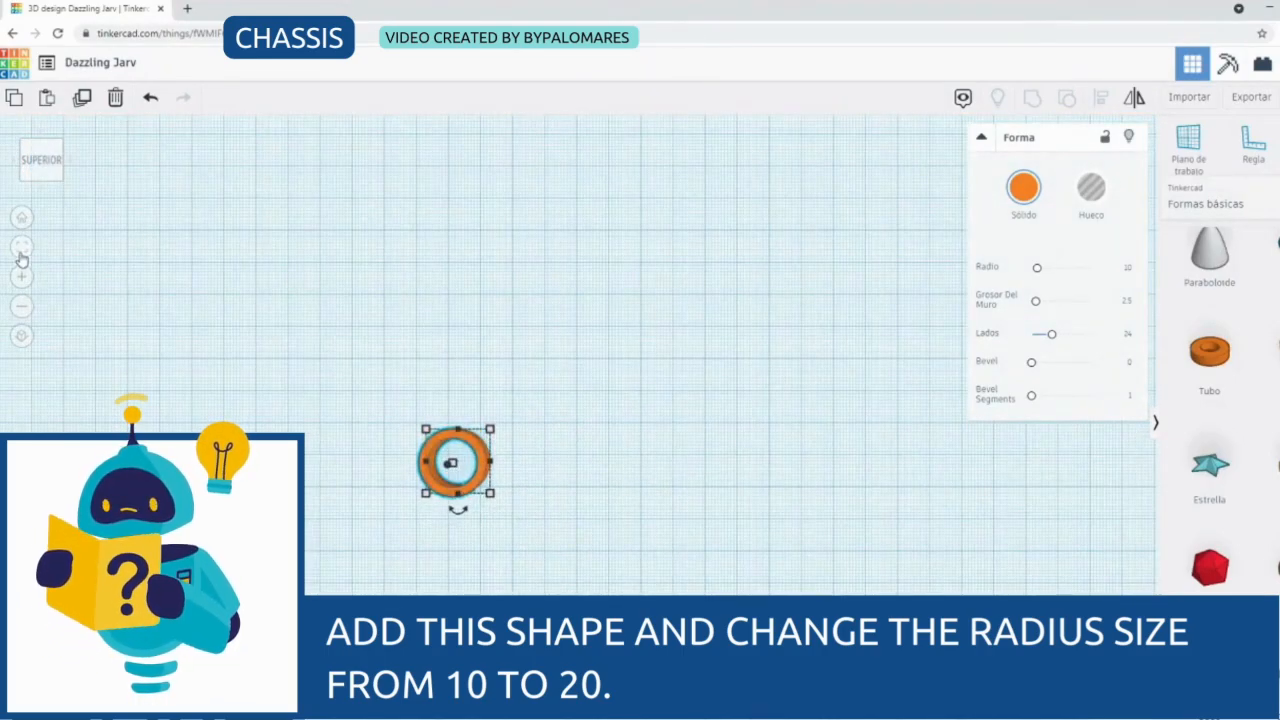
click(22, 248)
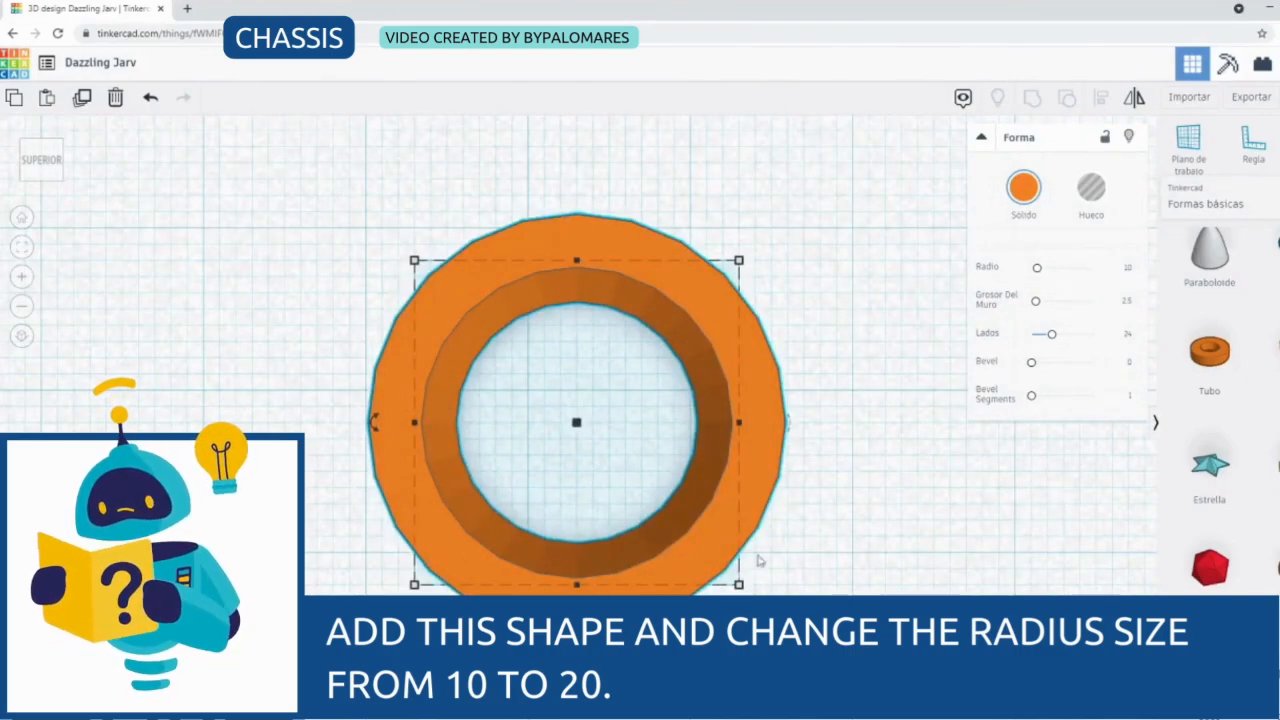
click(1128, 270)
text(20)
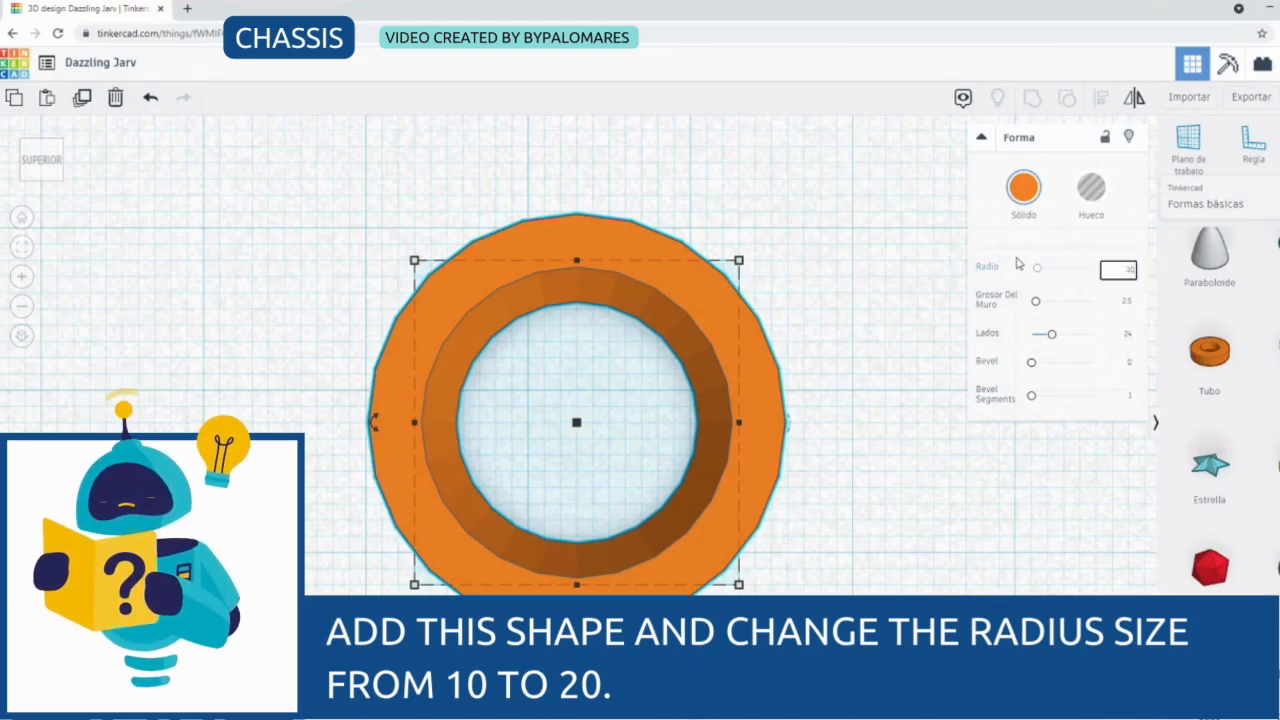
key(Return)
scroll(711, 426, down, 6)
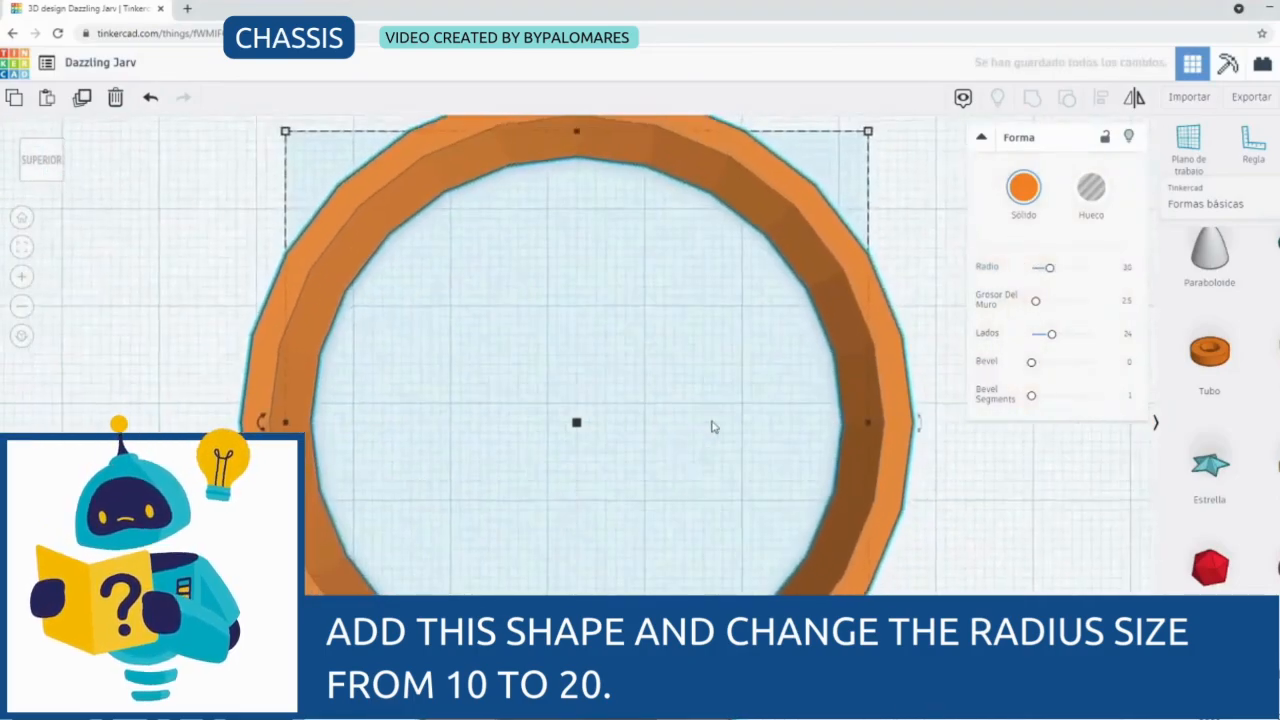
Rotate the tube 90° so it stands upright and raise it 26 mm above its previous height
right_drag(711, 426, 572, 358)
drag(572, 358, 623, 186)
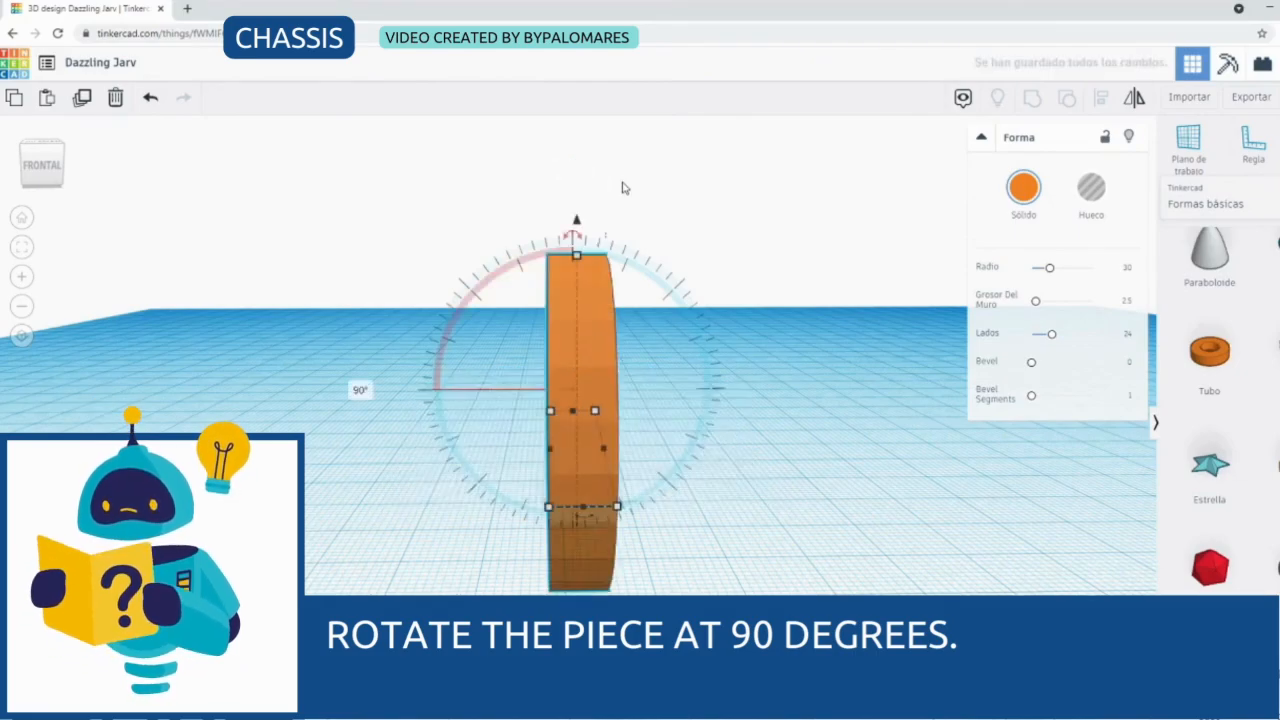
click(42, 170)
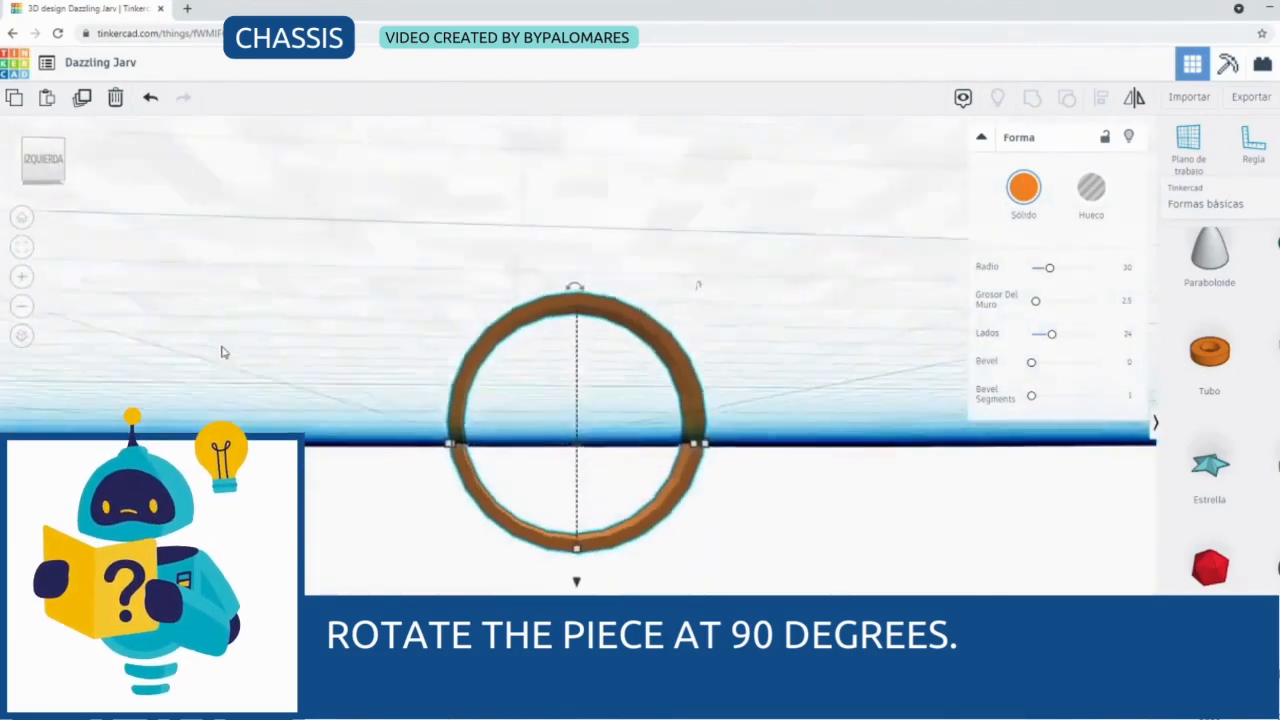
scroll(224, 352, down, 3)
drag(46, 162, 46, 176)
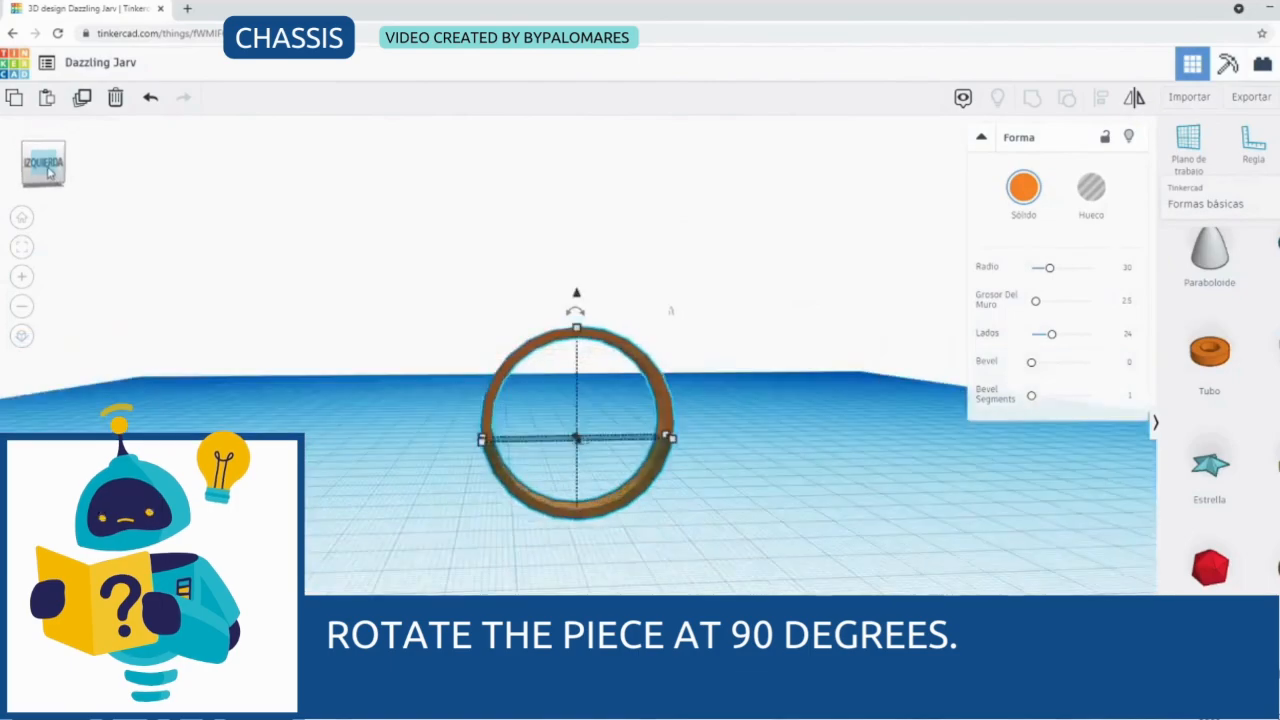
drag(576, 294, 580, 211)
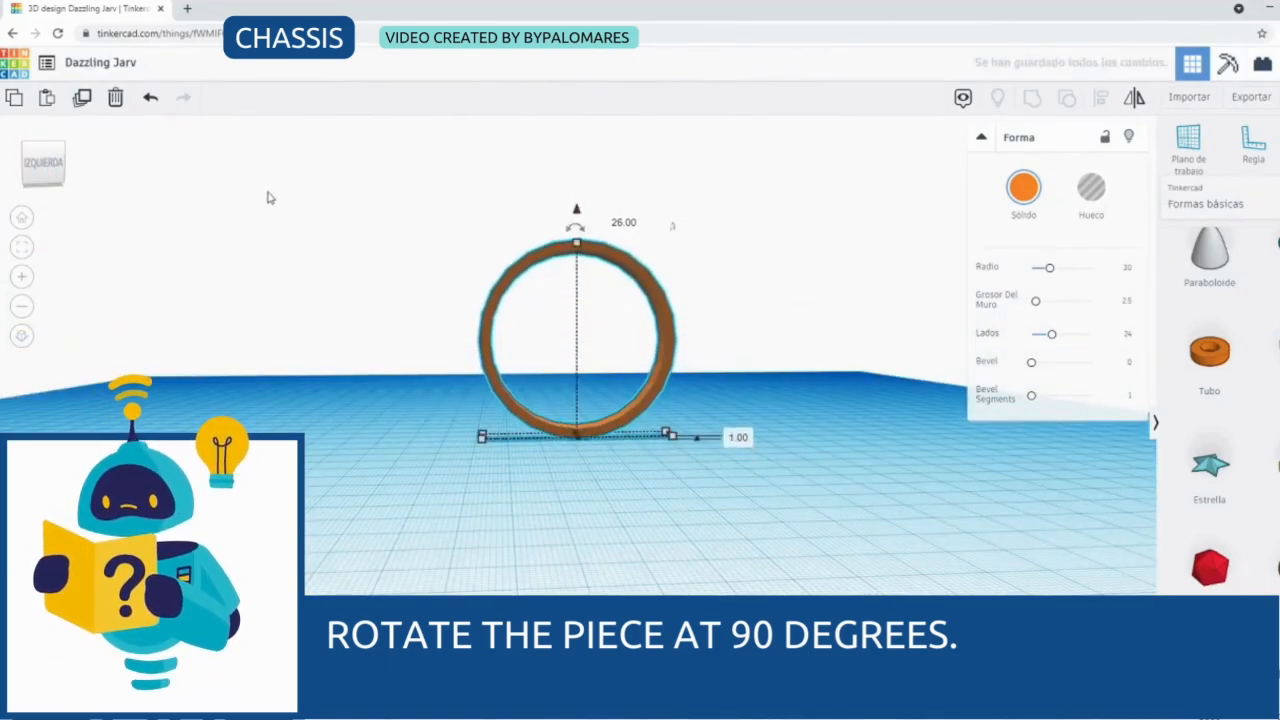
Stretch the upright tube along its axis into a wide wheel and set its wall thickness to 10
click(23, 248)
drag(50, 163, 22, 170)
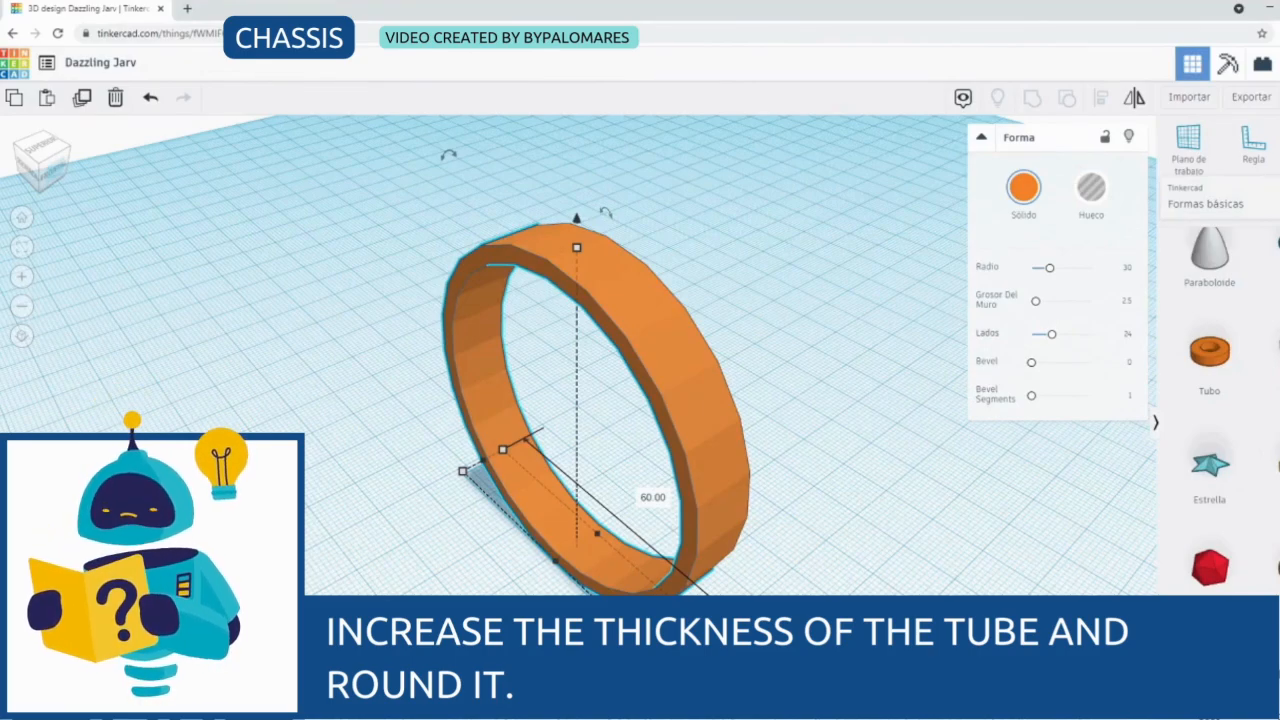
drag(690, 588, 795, 577)
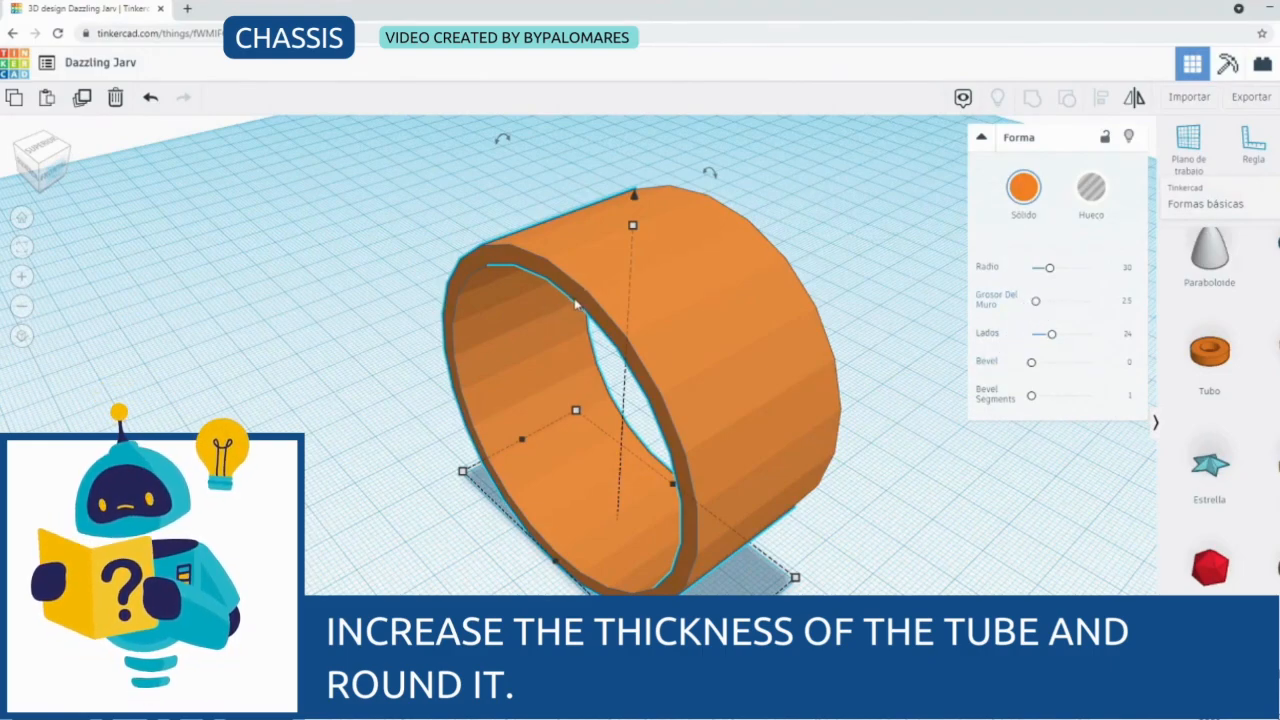
drag(1036, 301, 1050, 305)
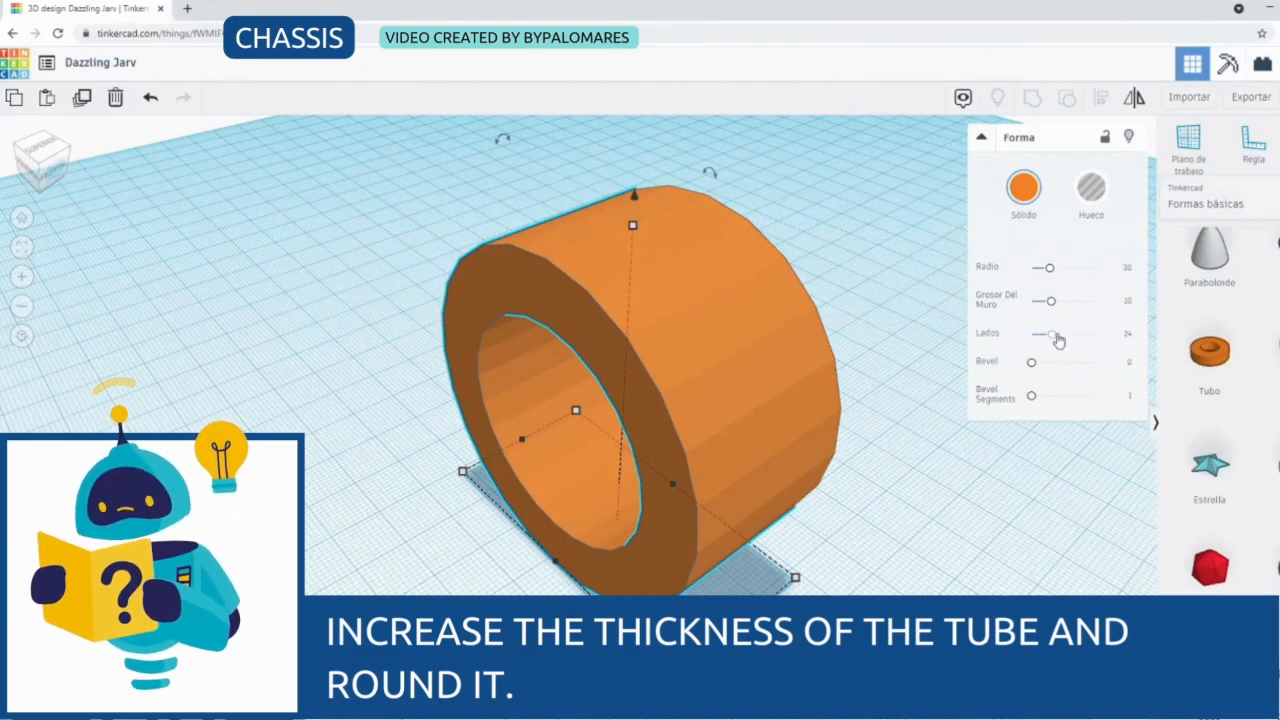
Smooth the tube's outline by setting its number of sides to 50
drag(1053, 335, 1078, 338)
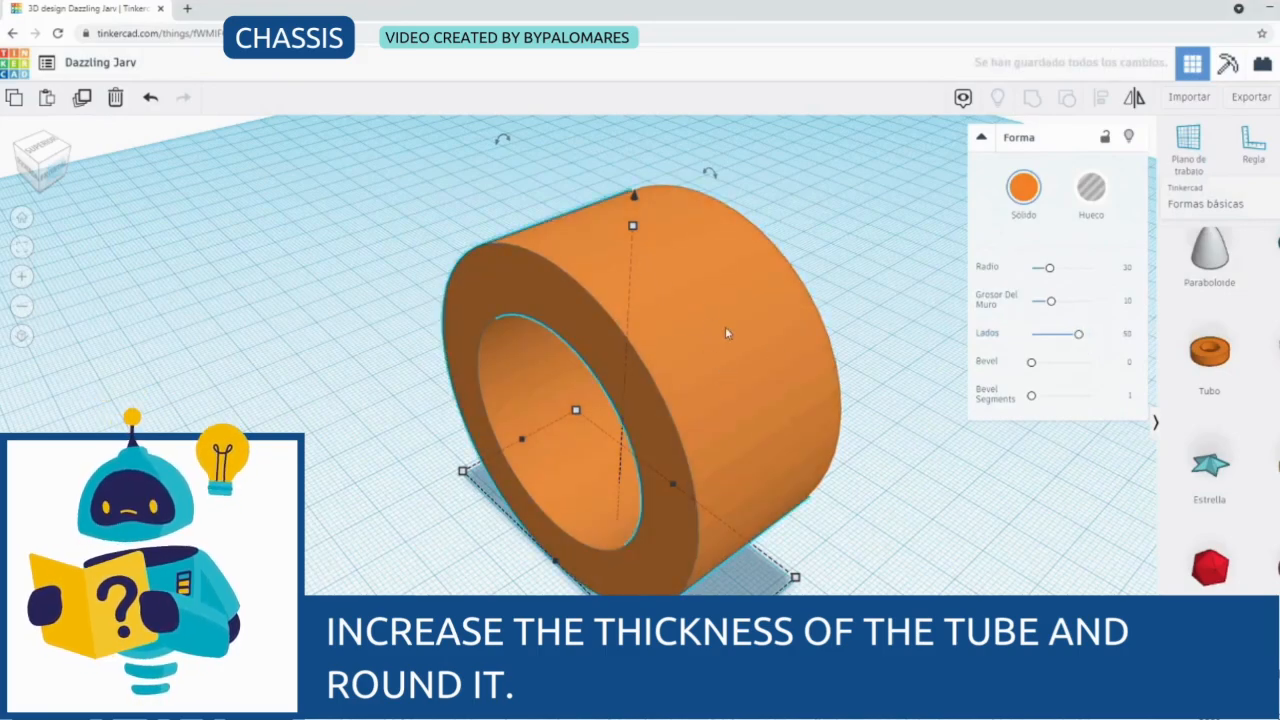
mouse_move(1079, 334)
mouse_down()
mouse_move(1048, 343)
mouse_move(1081, 345)
mouse_up()
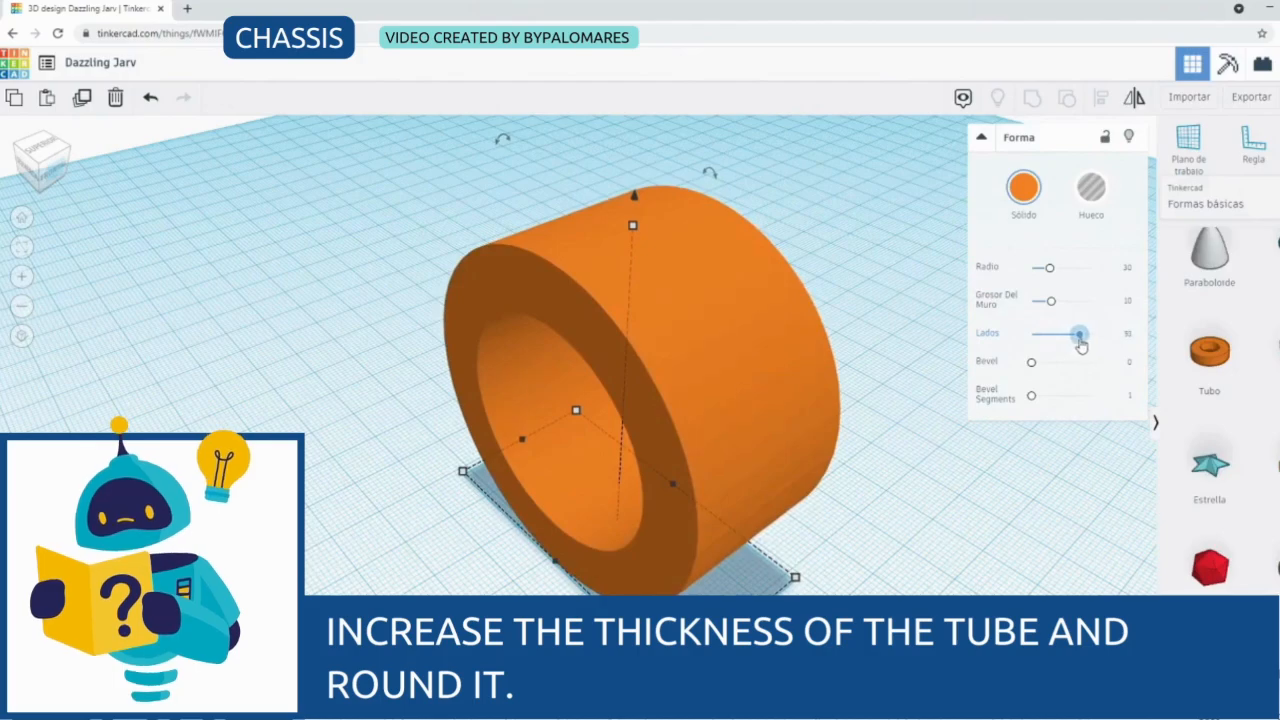
click(1127, 334)
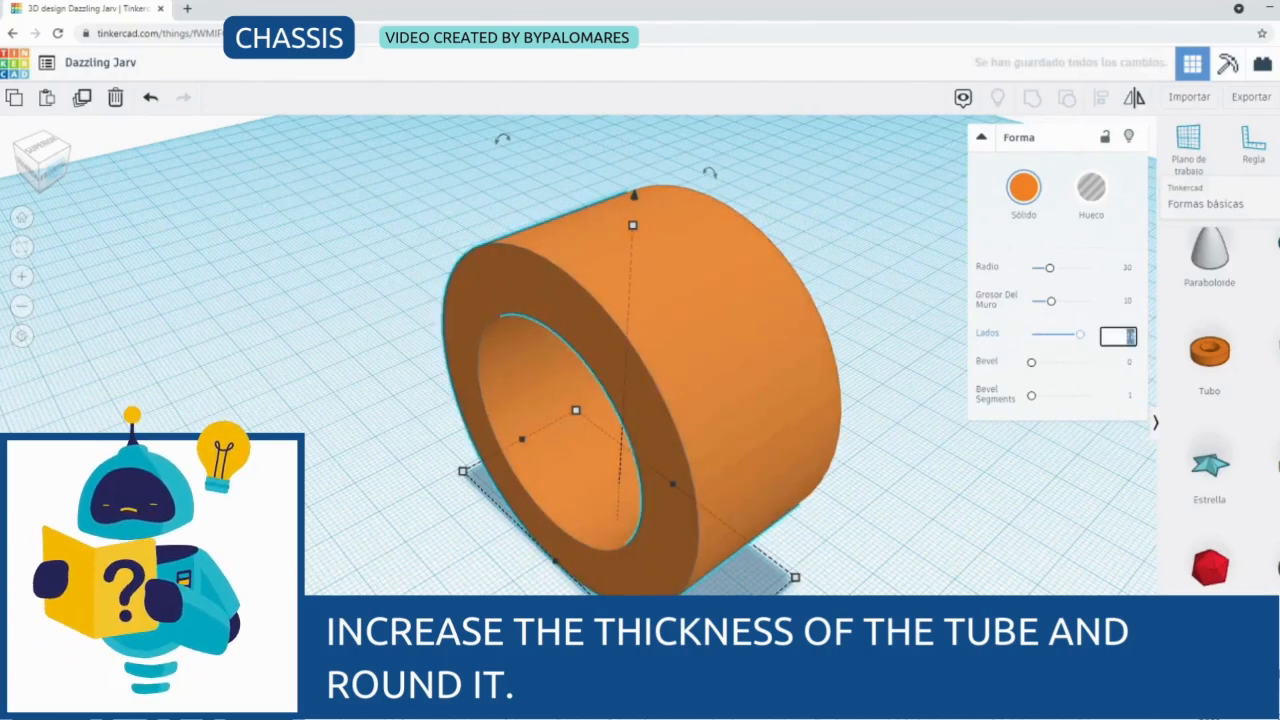
click(1108, 410)
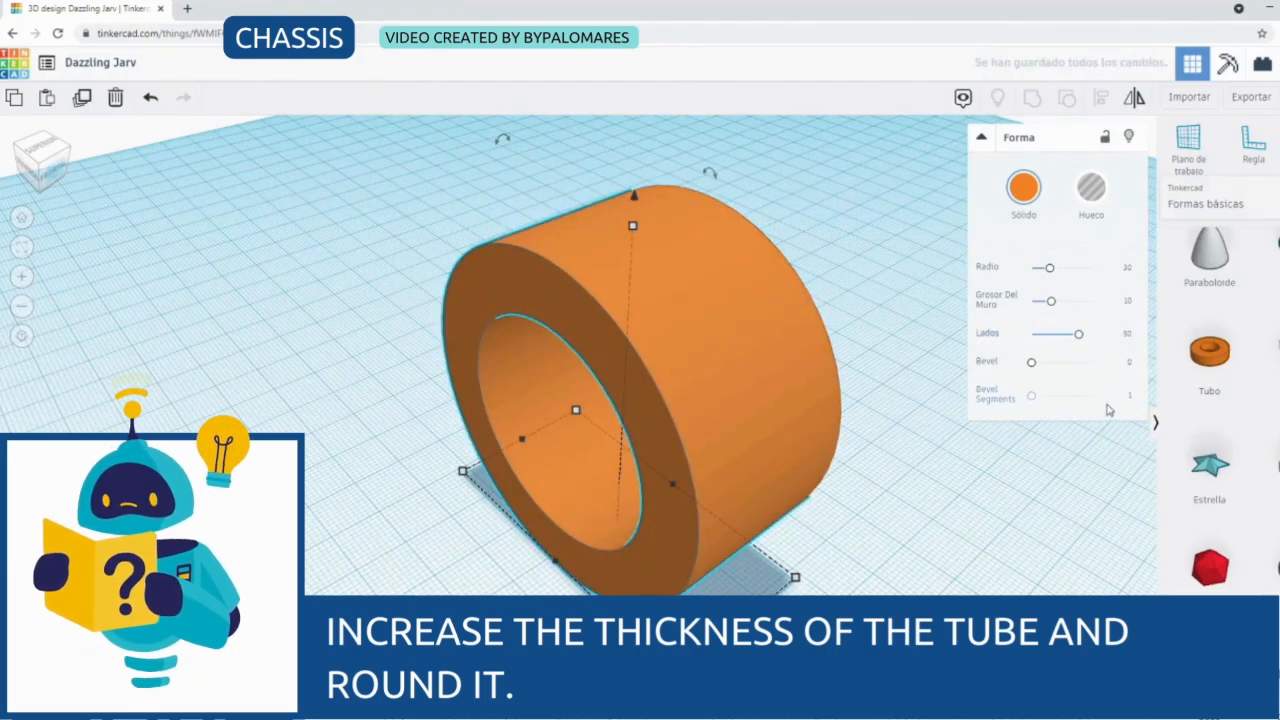
Round the tube's edges with a bevel of 1.7 and 3 bevel segments
drag(1032, 363, 1050, 369)
click(1125, 365)
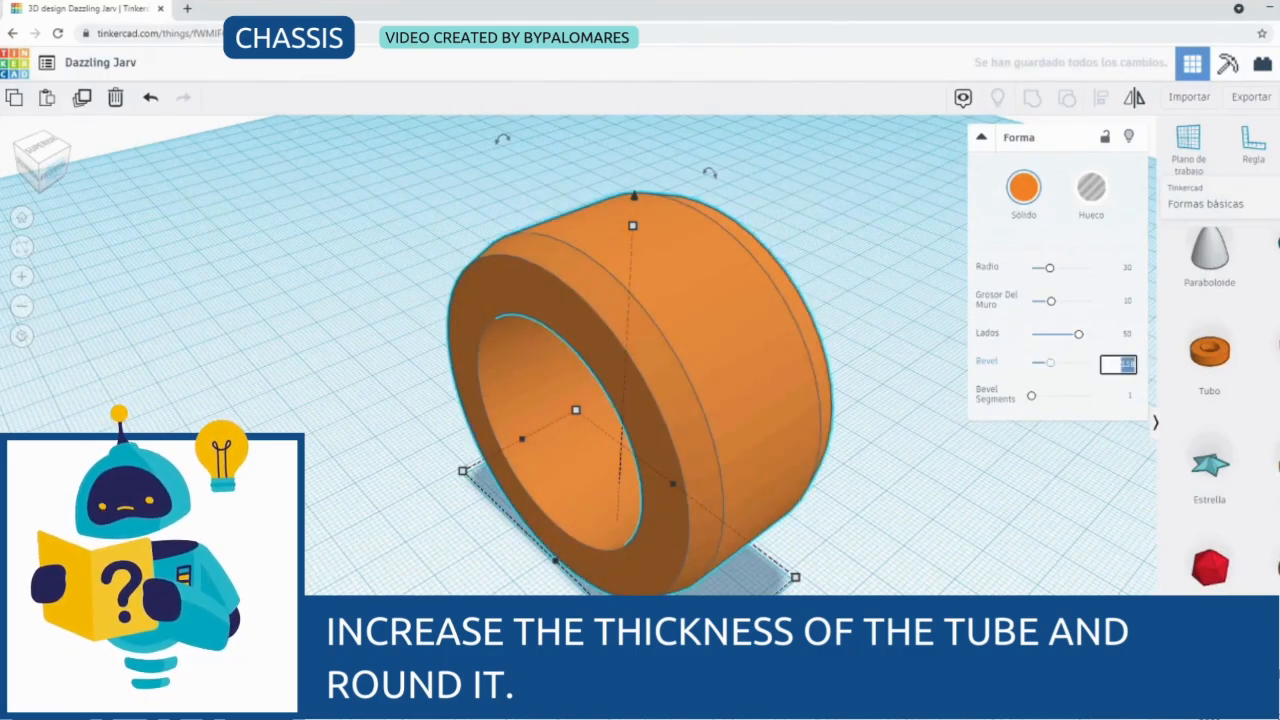
click(1109, 414)
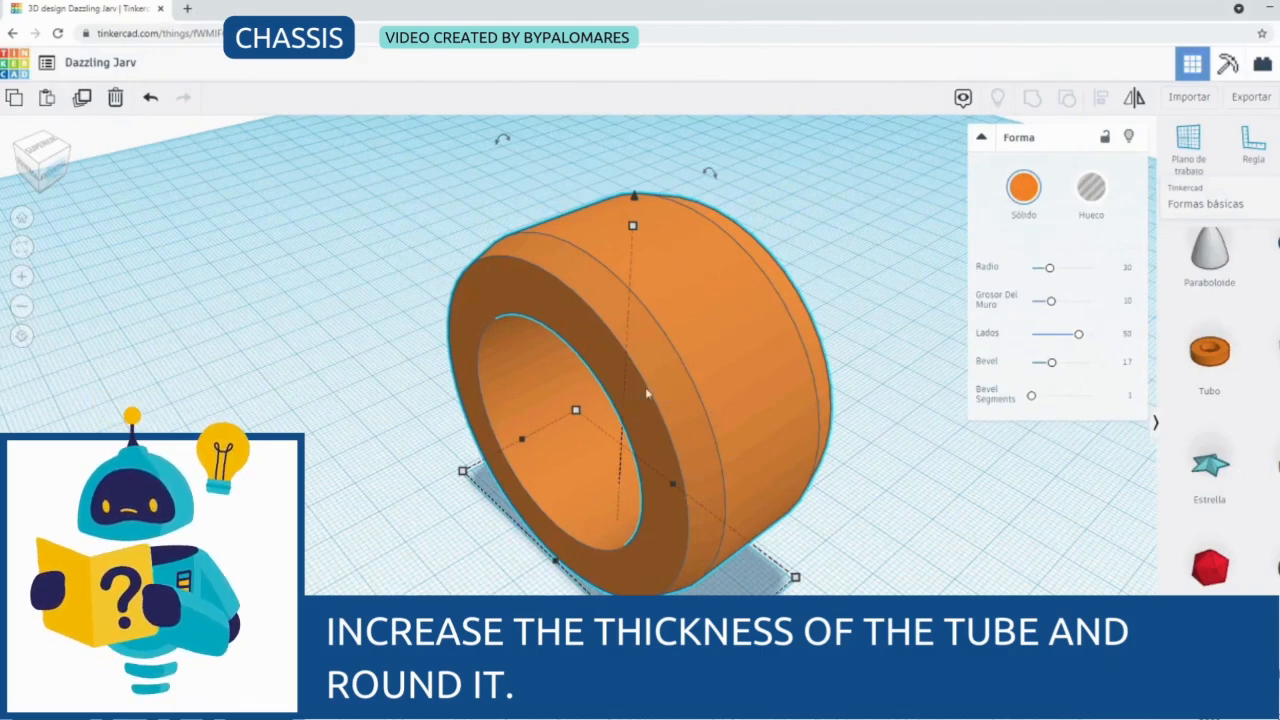
click(1033, 398)
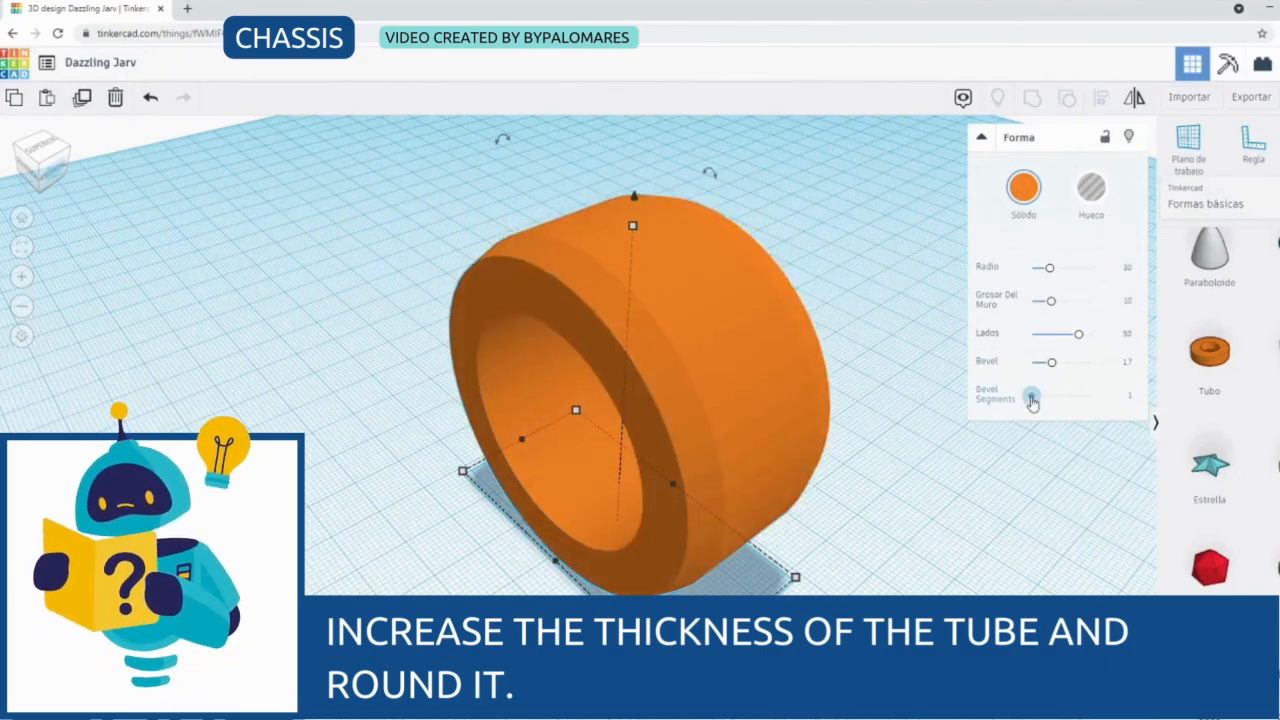
drag(1035, 402, 1044, 401)
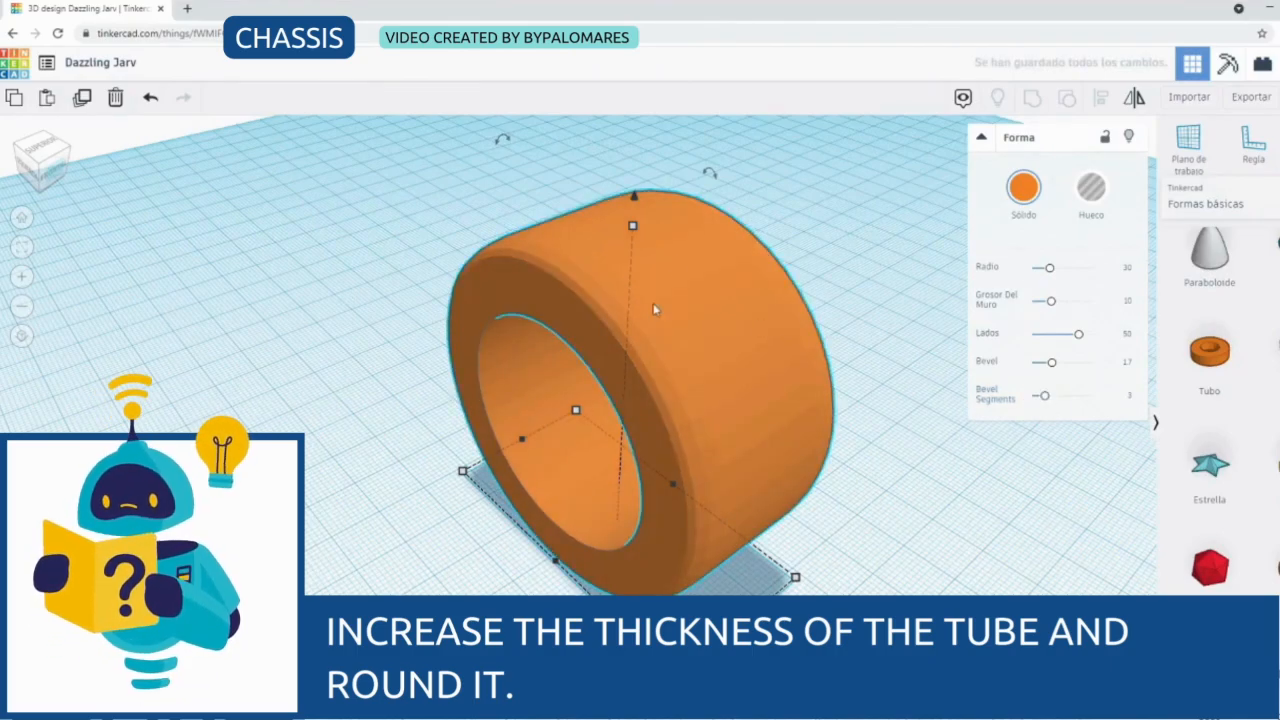
Change the tube's solid colour from the presets to black
click(32, 160)
drag(84, 170, 189, 180)
click(1025, 198)
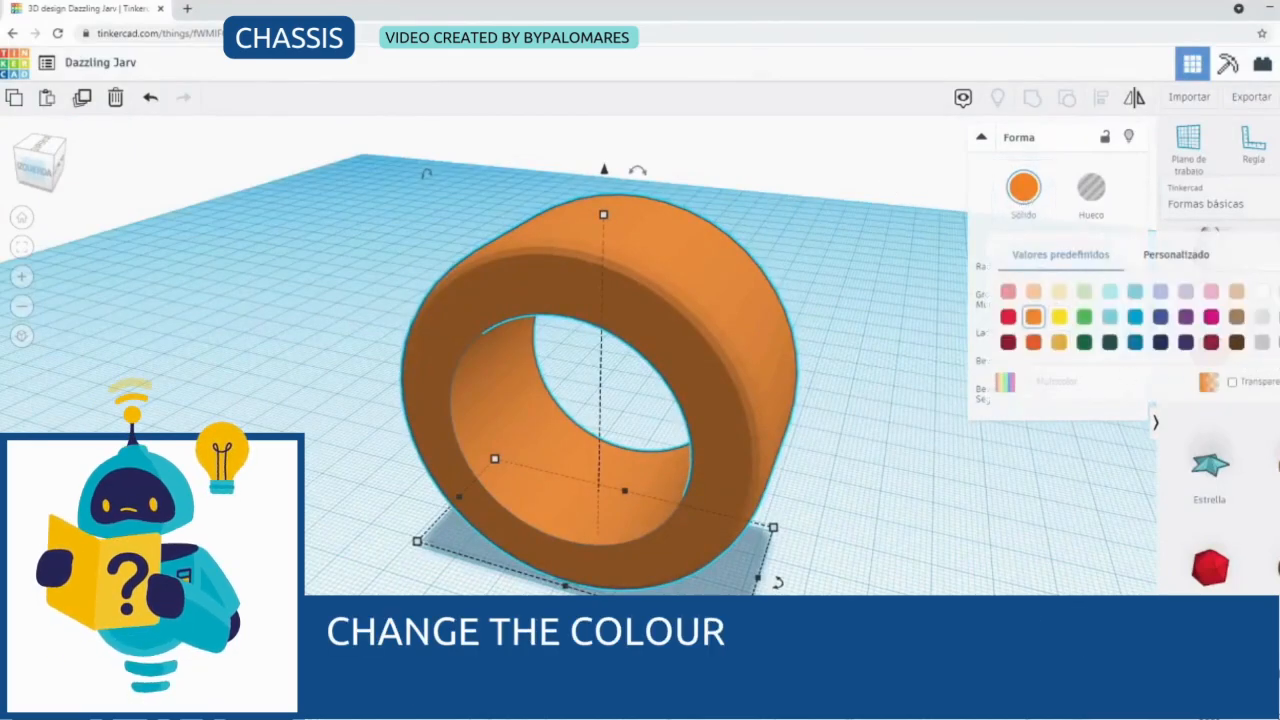
click(1262, 342)
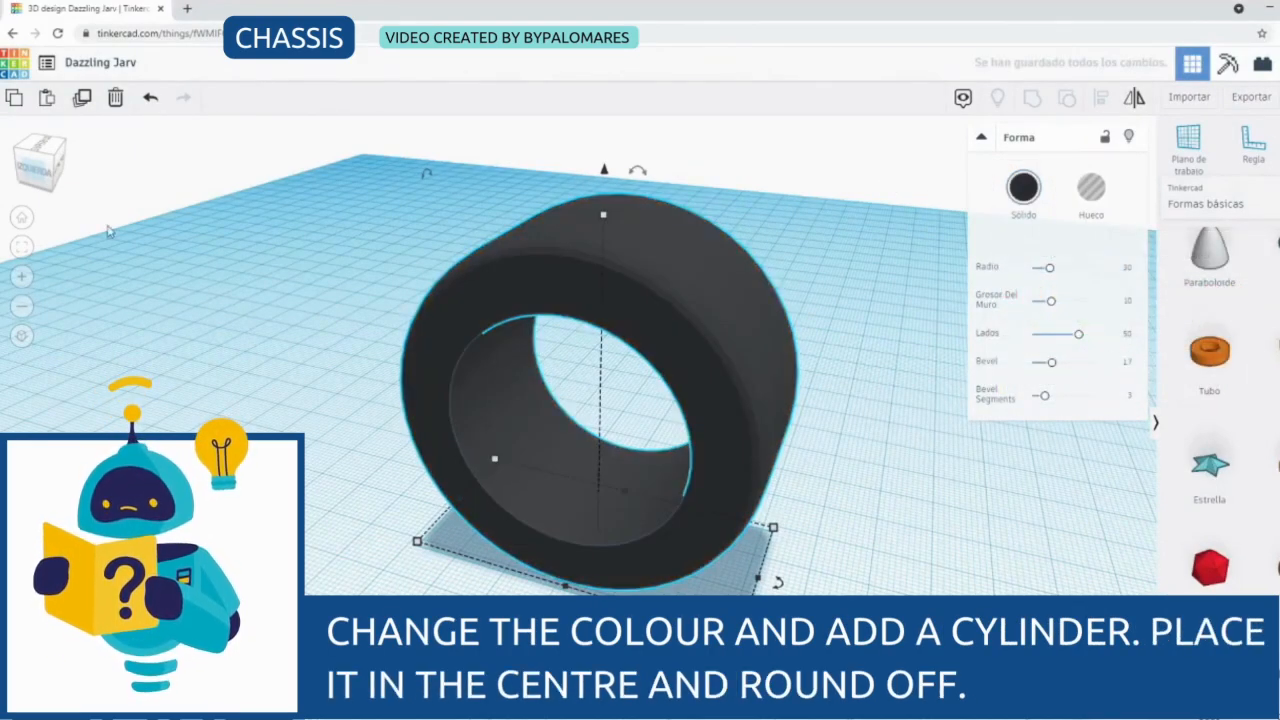
Place a solid Cylinder from the basic shapes on the workplane beside the black tube
mouse_move(41, 172)
mouse_down()
mouse_move(122, 166)
mouse_move(97, 184)
mouse_move(44, 168)
mouse_up()
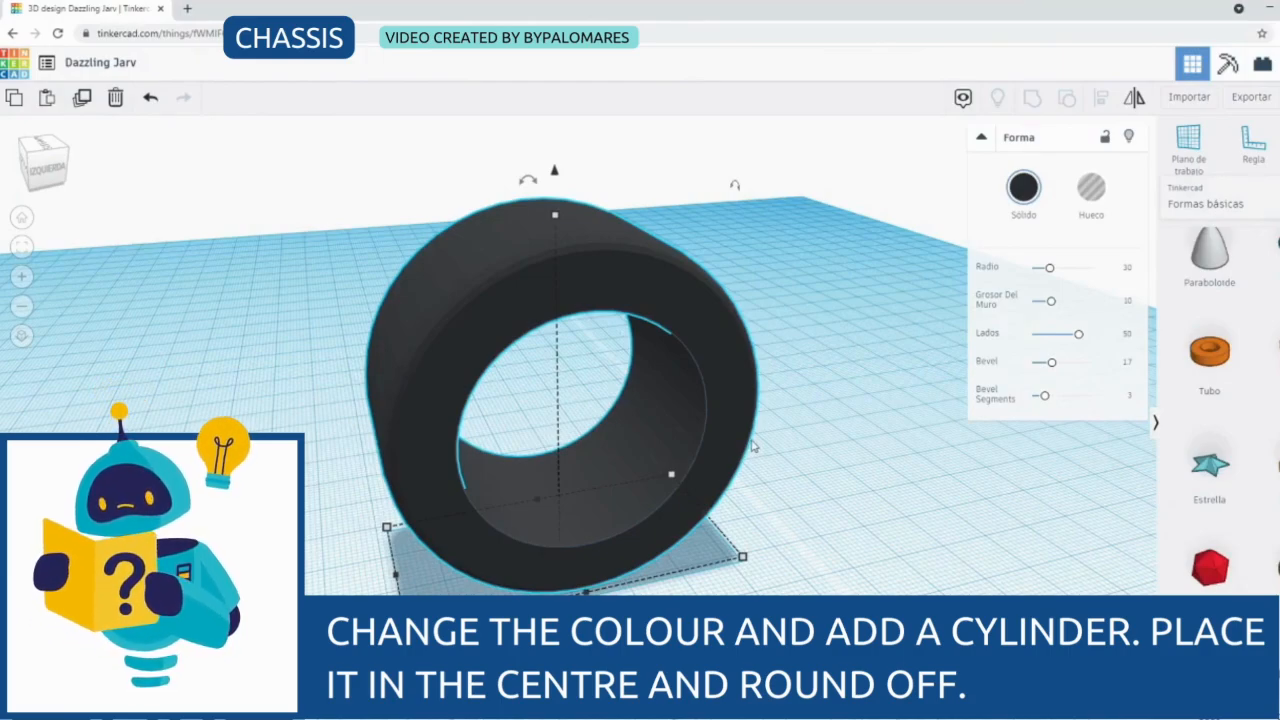
scroll(1210, 420, up, 5)
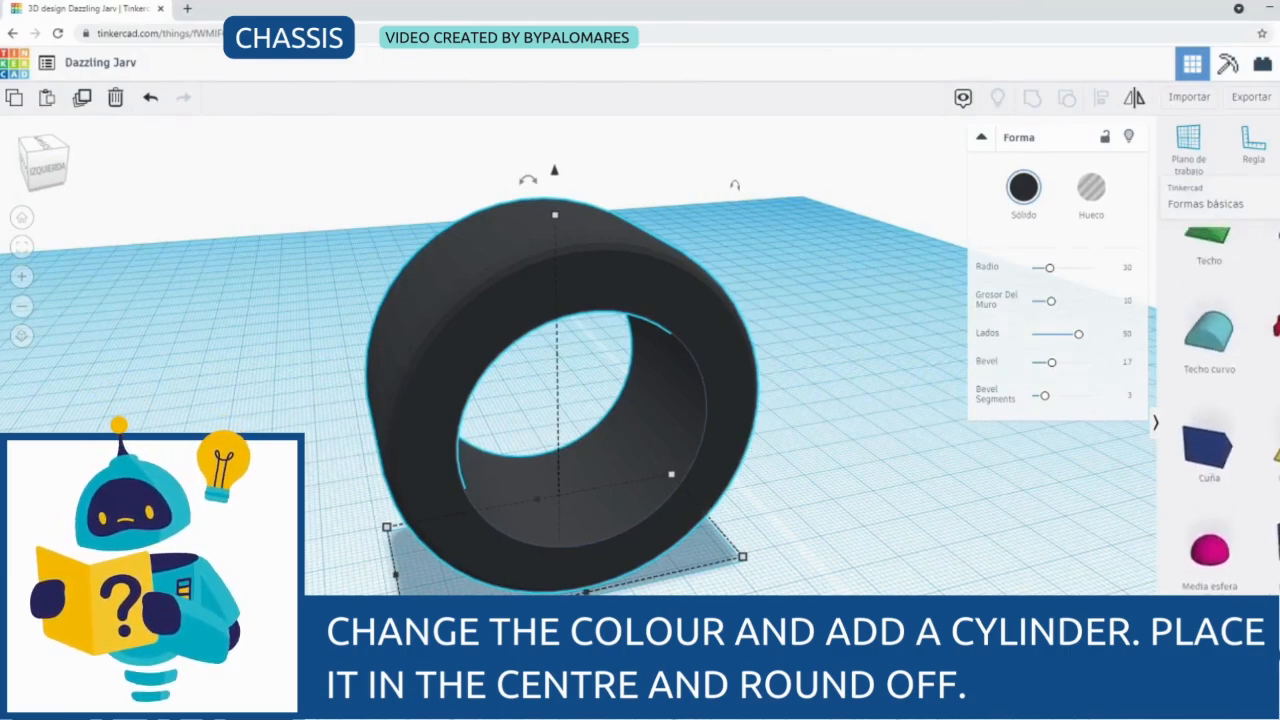
scroll(1210, 420, up, 2)
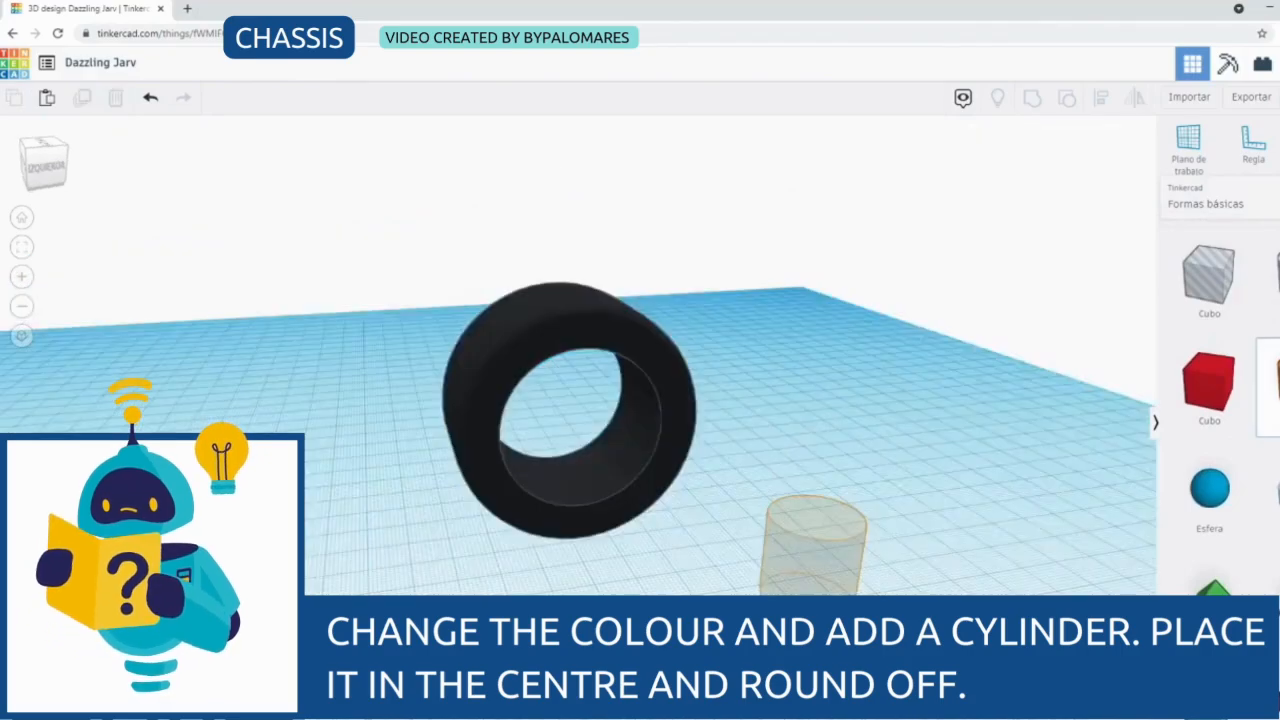
drag(814, 557, 815, 540)
Rotate the orange cylinder onto its side so its round faces point the same way as the black tube's openings
drag(46, 160, 72, 170)
click(774, 358)
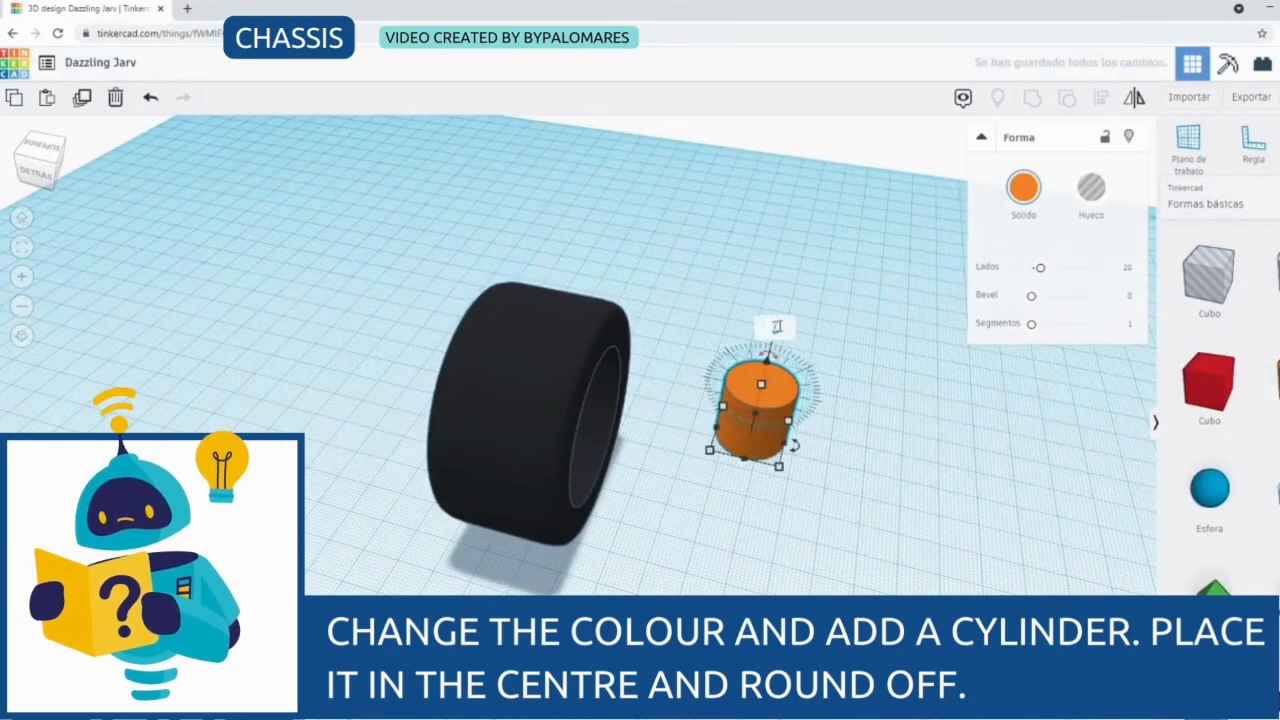
key(Return)
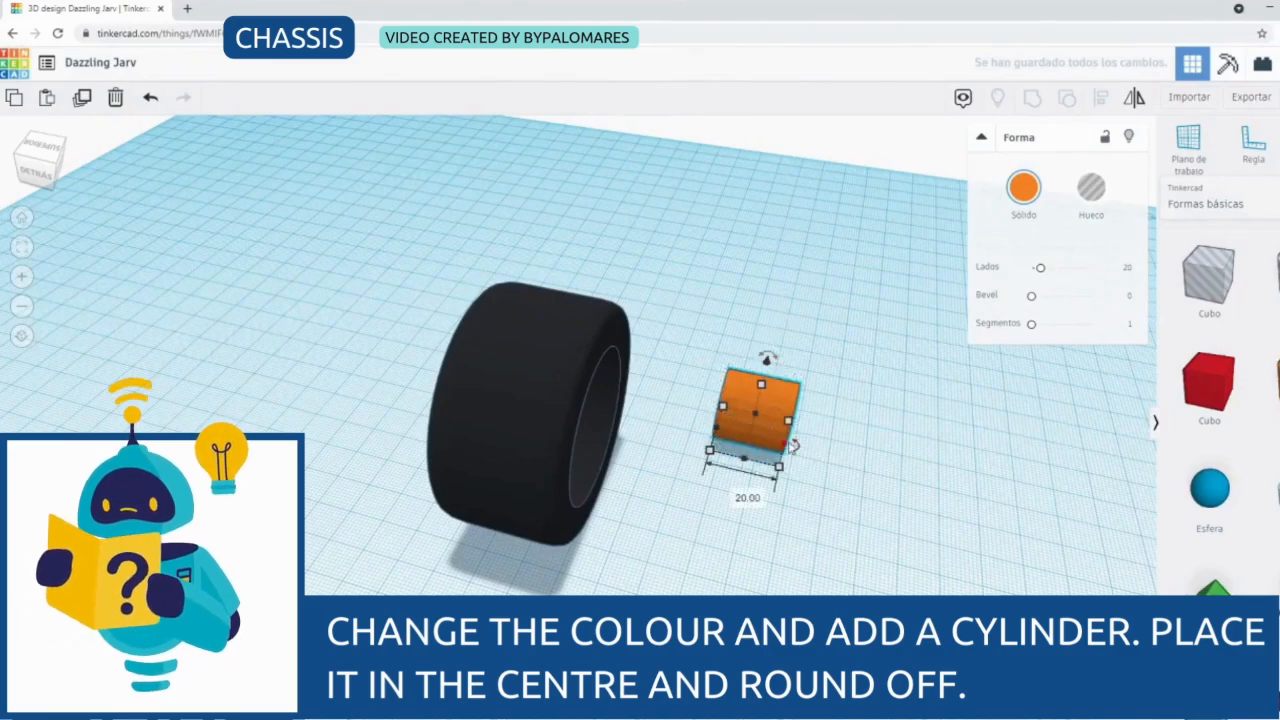
Set the orange cylinder's diameter to 45 mm
click(30, 174)
click(29, 174)
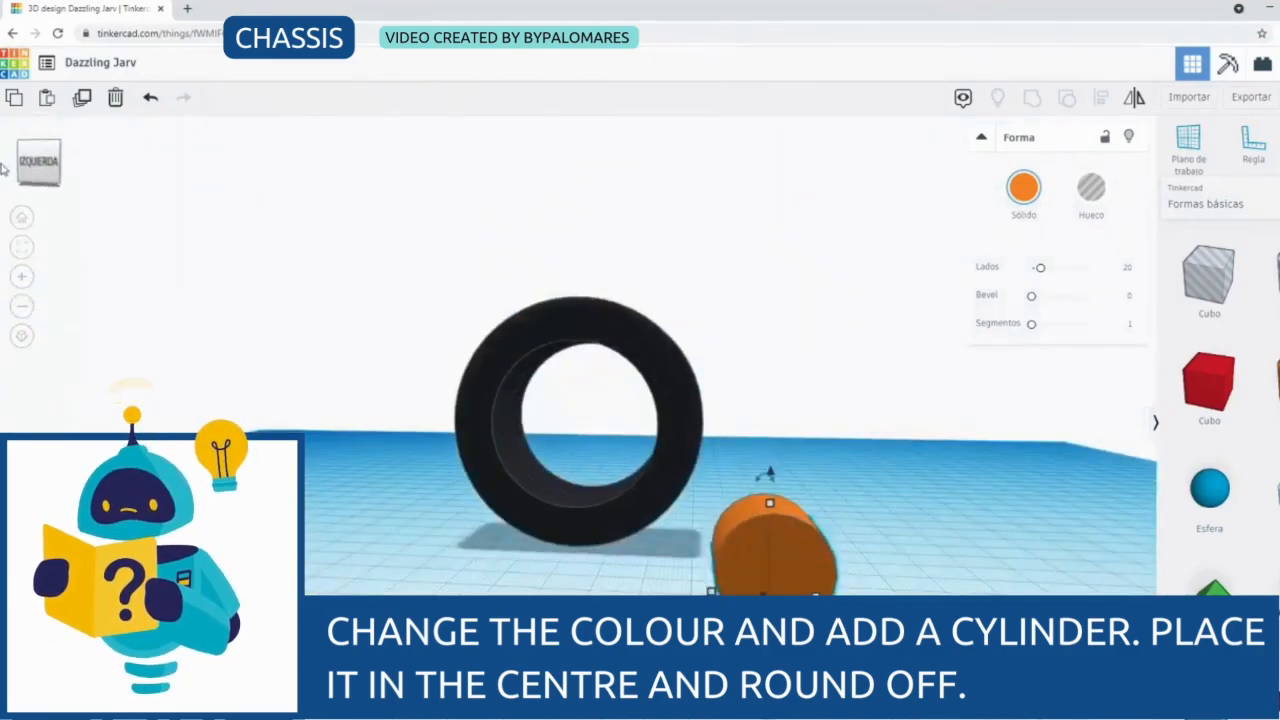
click(840, 558)
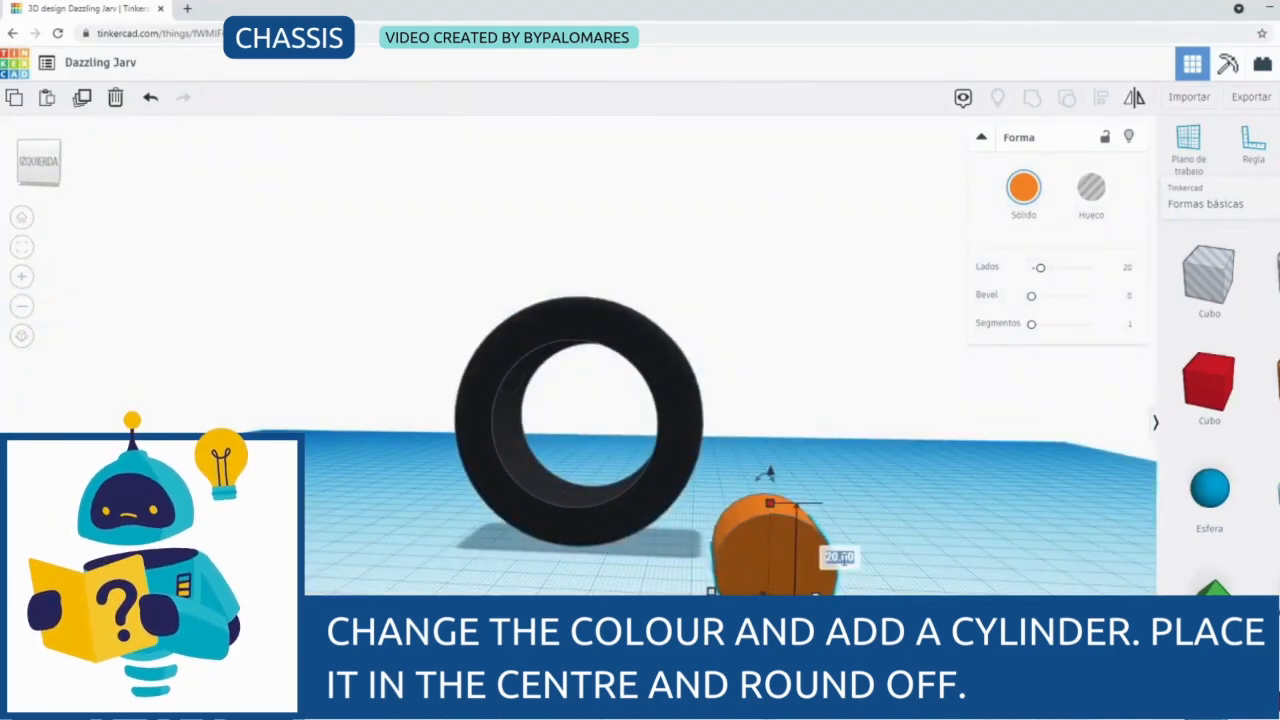
text(45)
key(Return)
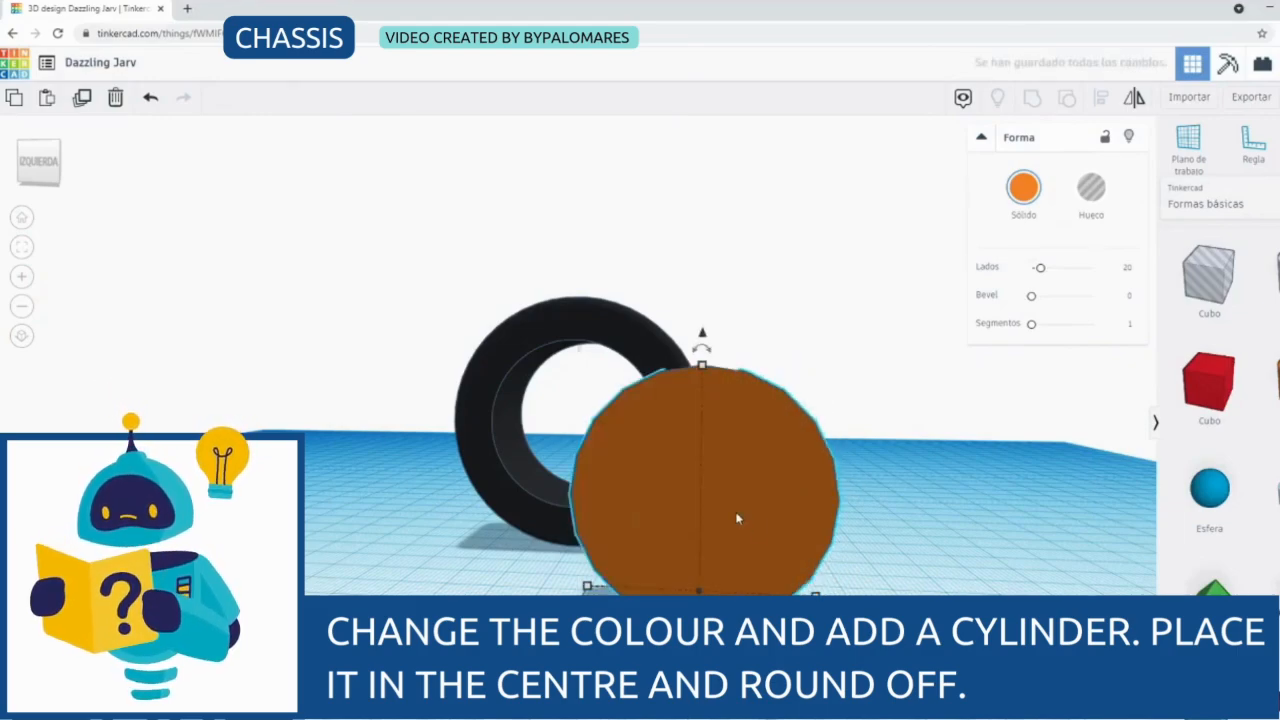
Move the cylinder in front of the black tube's opening and raise it about 8 mm above the workplane
drag(738, 517, 597, 480)
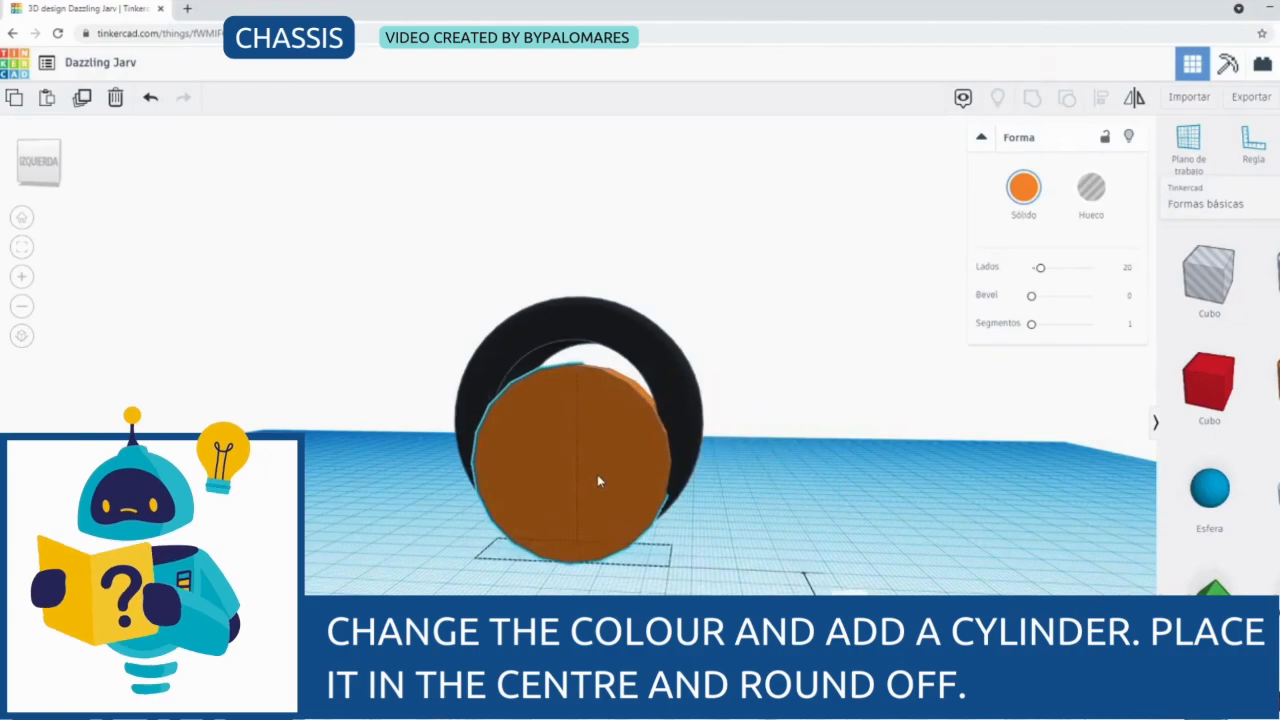
right_drag(575, 400, 625, 530)
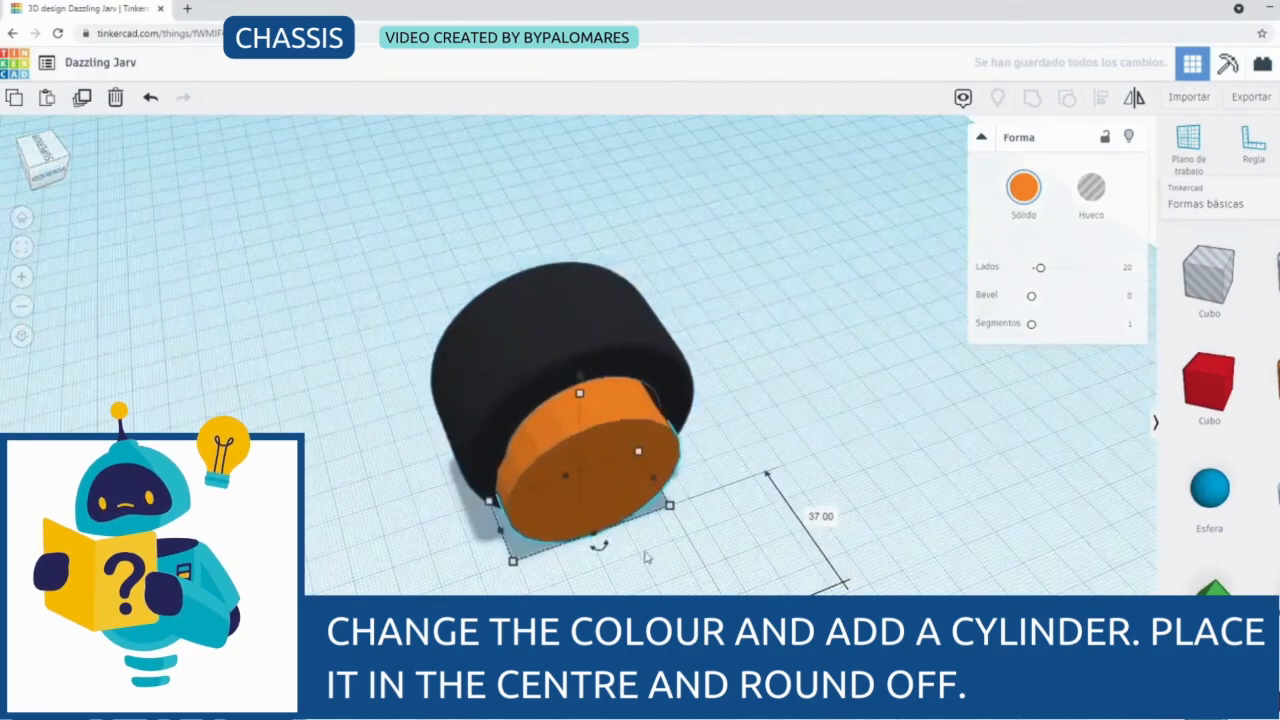
drag(582, 383, 583, 348)
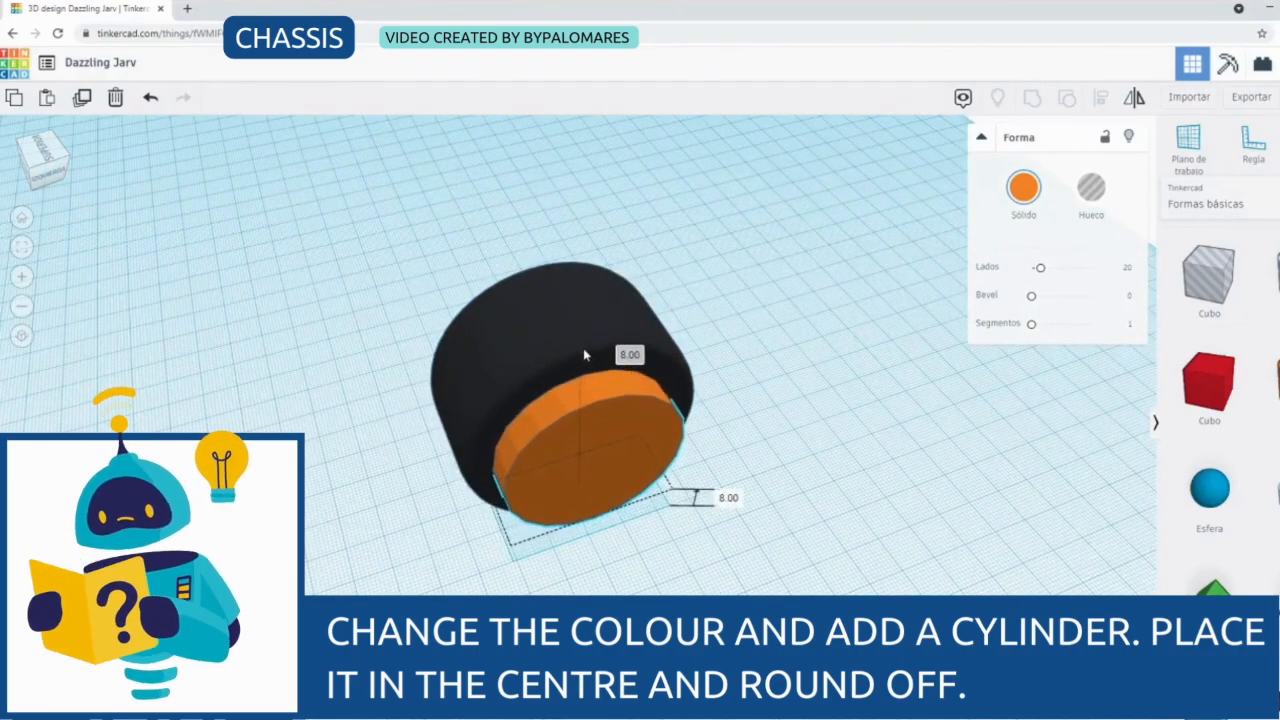
click(58, 176)
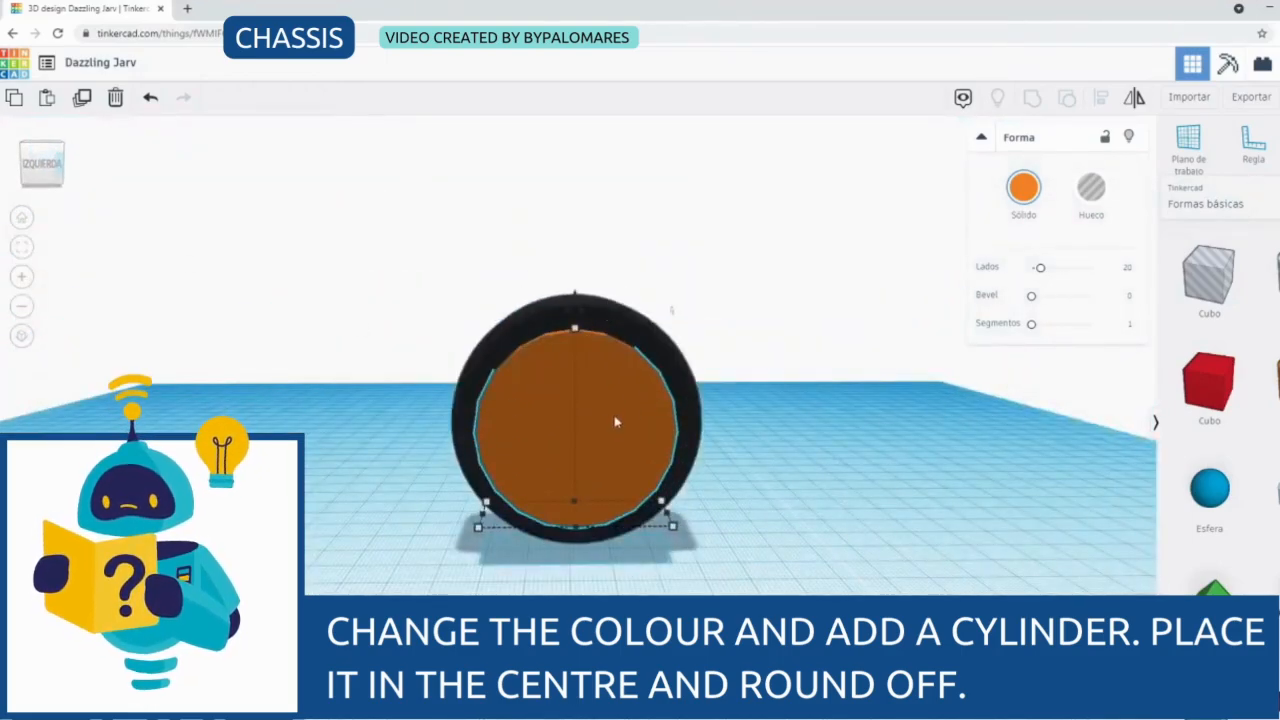
Centre the cylinder within the black tube by aligning the two shapes on their middle points
click(623, 318)
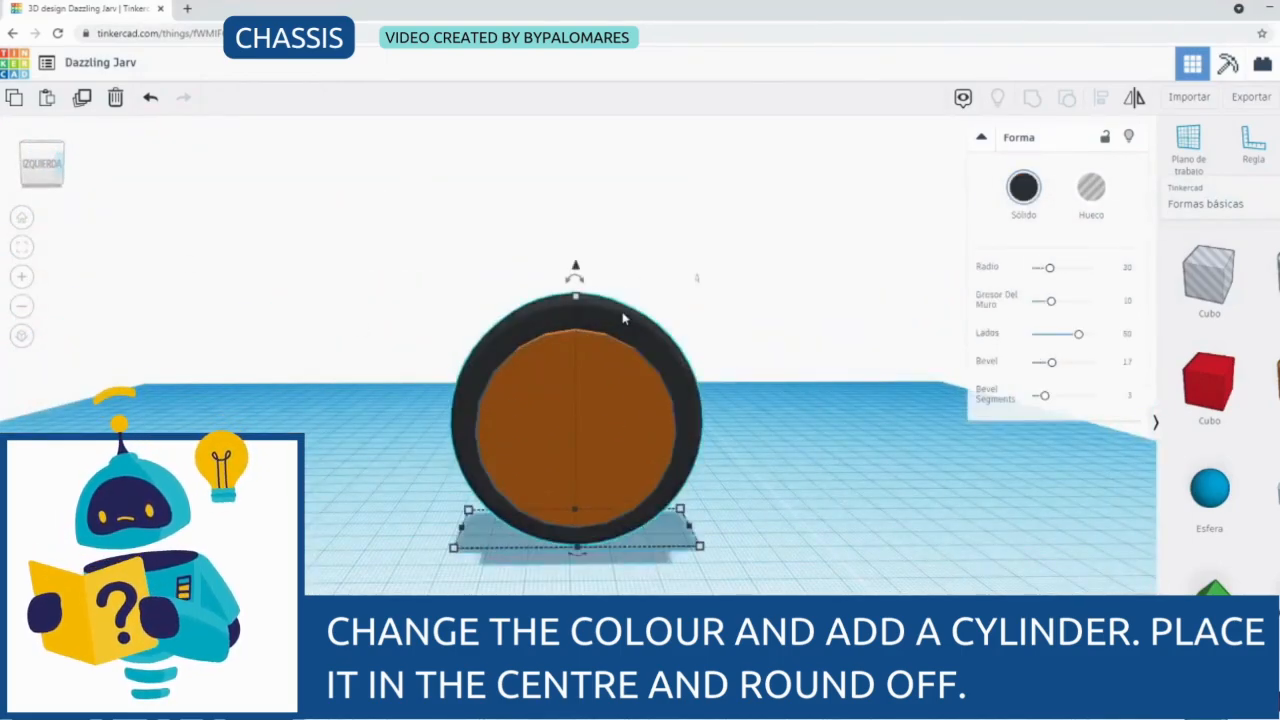
shift+click(610, 408)
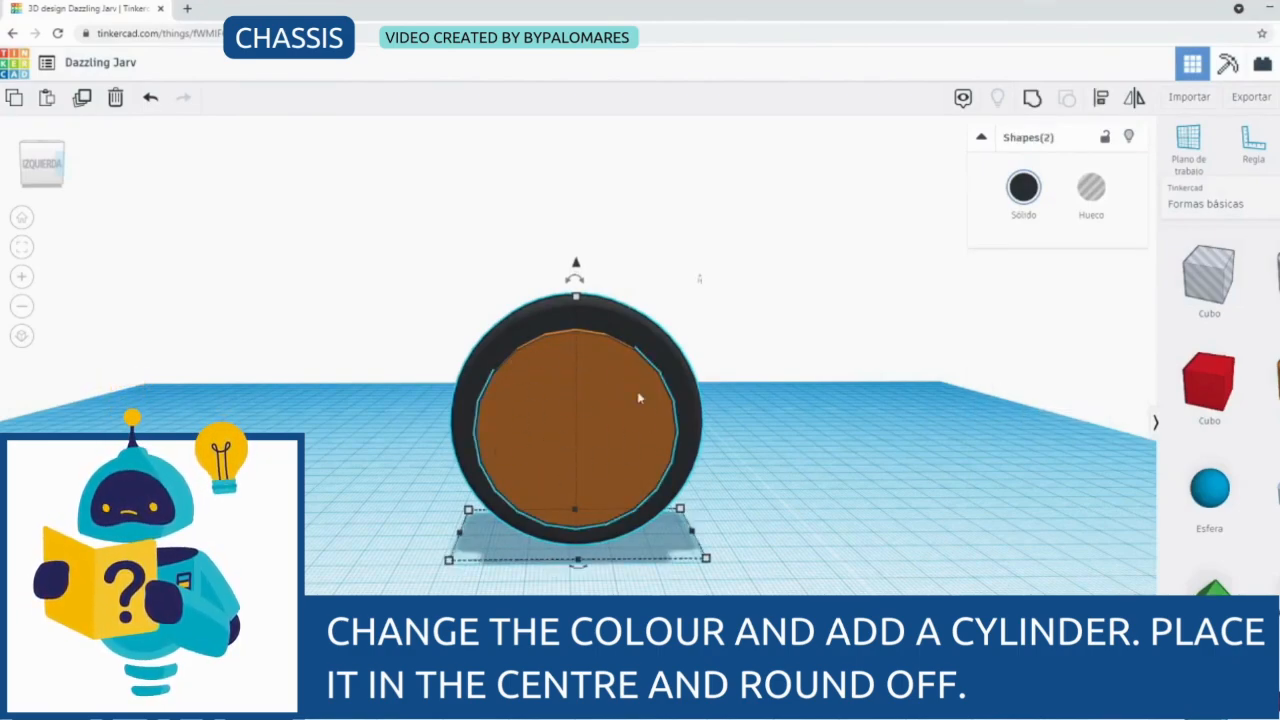
click(1102, 100)
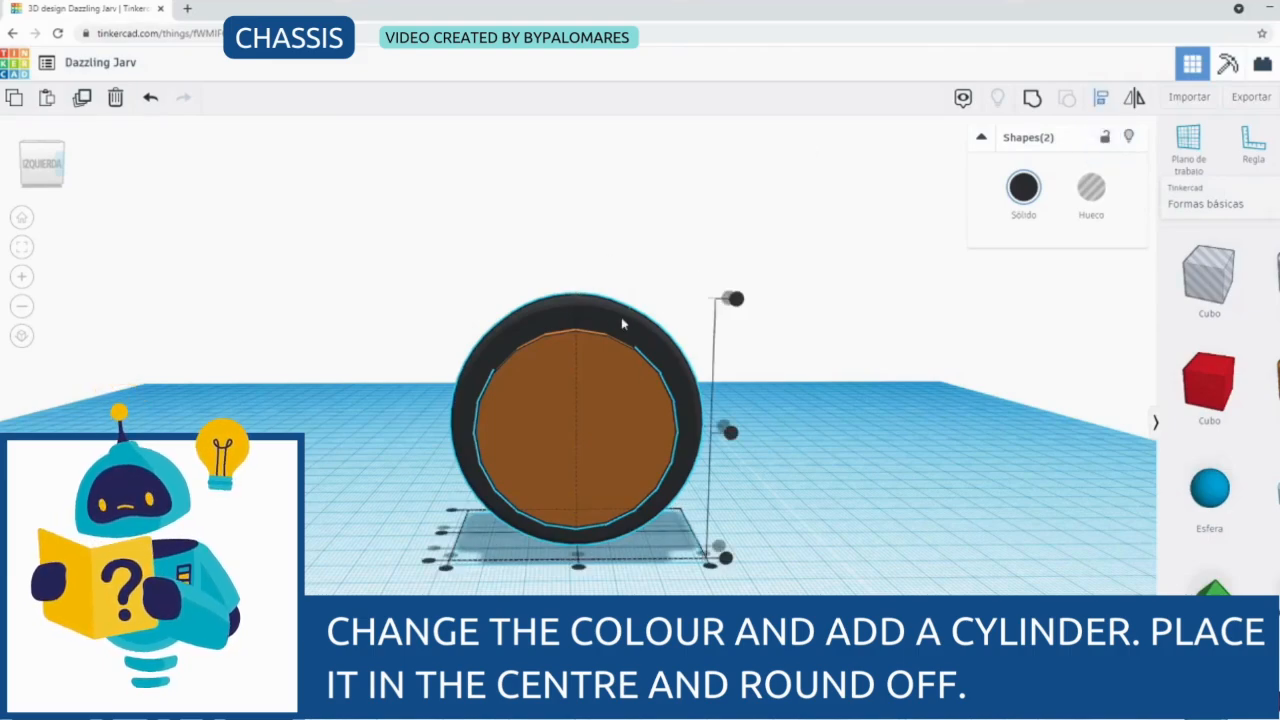
click(724, 428)
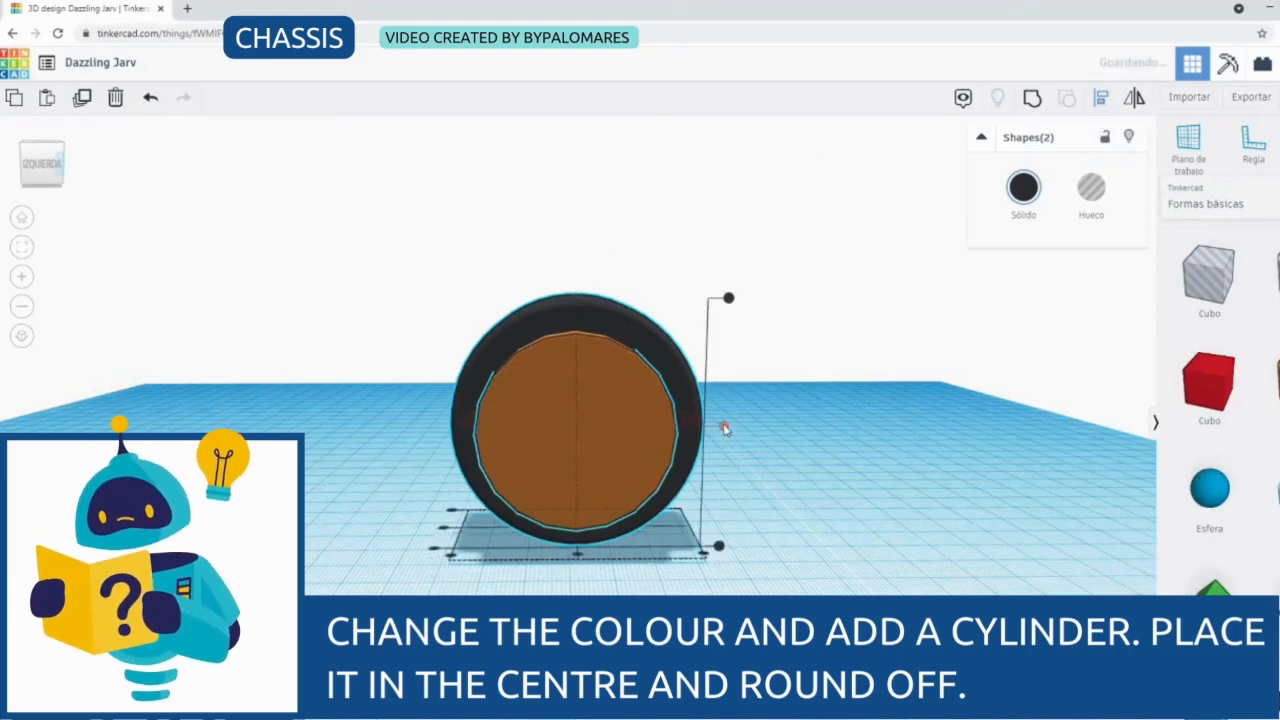
click(577, 556)
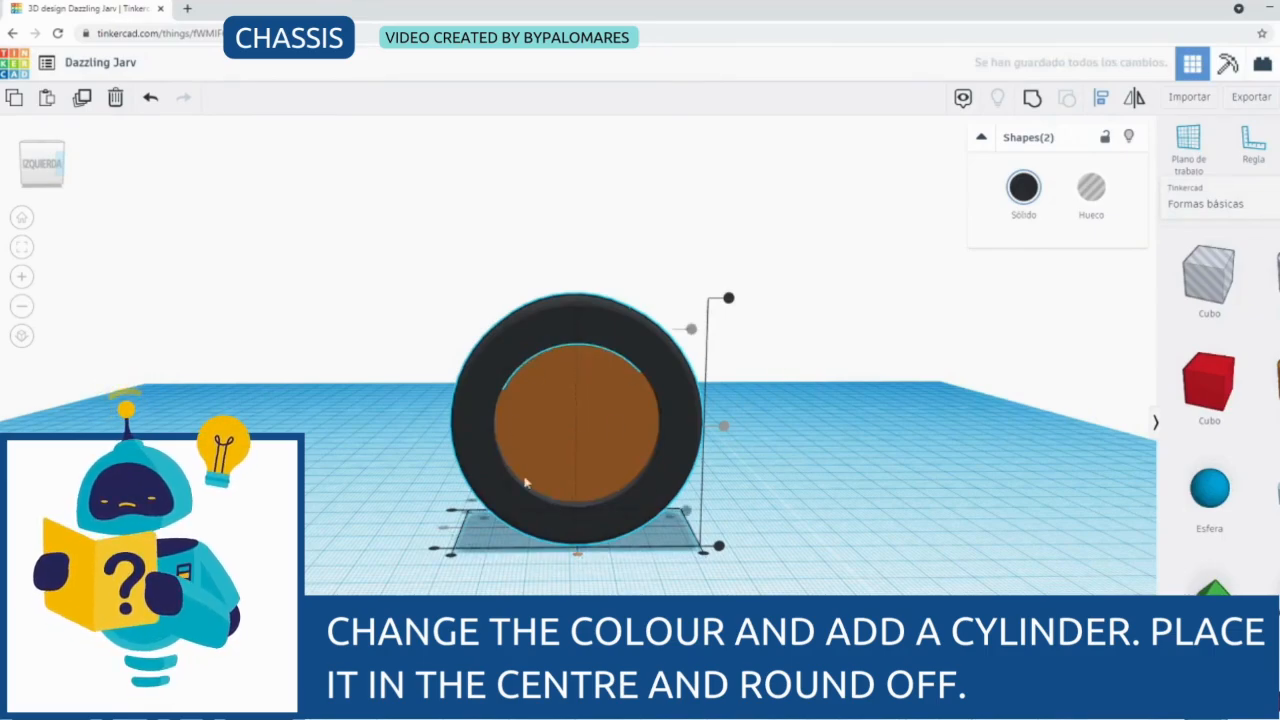
drag(40, 161, 45, 174)
drag(82, 180, 113, 175)
click(867, 528)
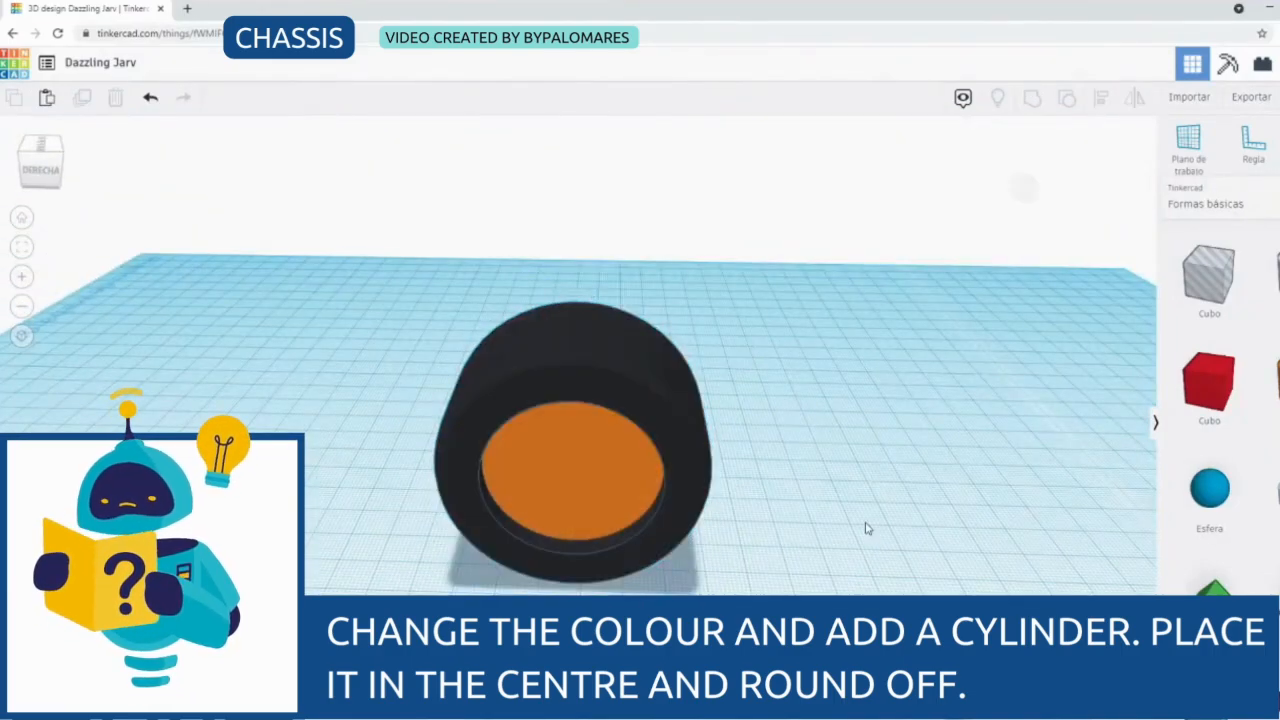
Stretch the cylinder's length to 30 mm so that it sticks out of one side of the black tube
click(580, 488)
mouse_move(55, 165)
mouse_down()
mouse_move(86, 180)
mouse_move(55, 184)
mouse_up()
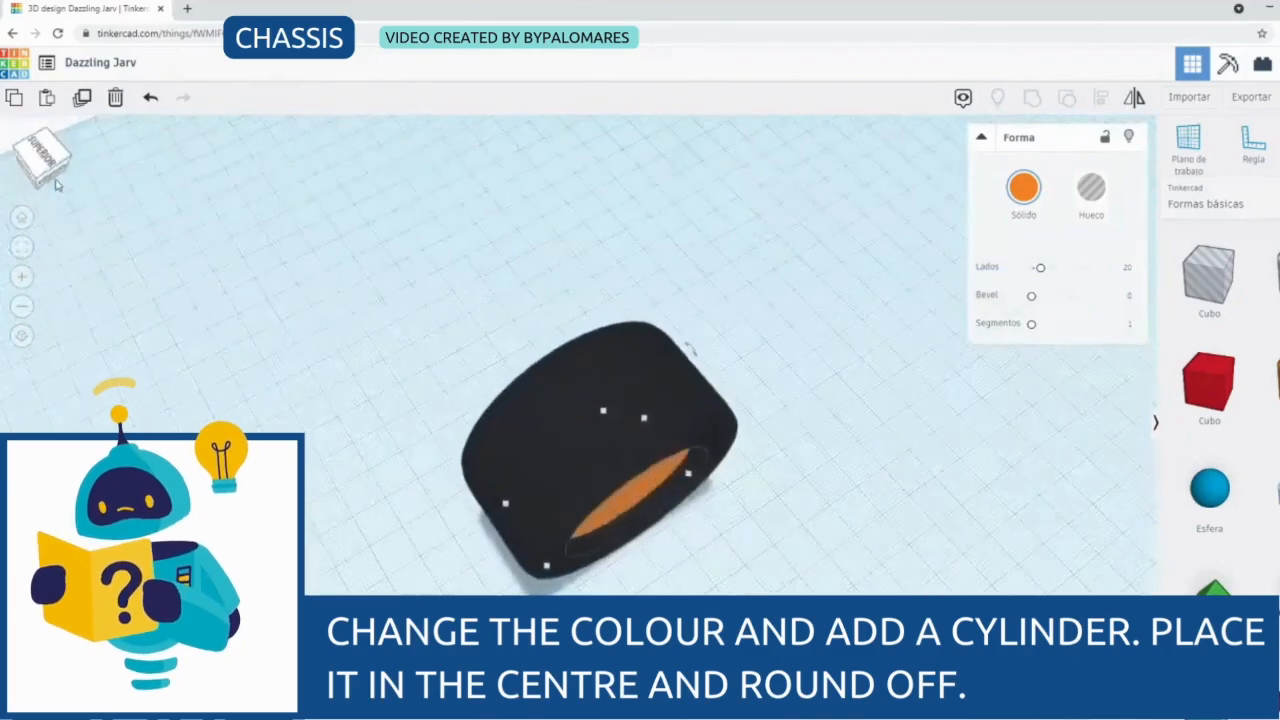
drag(703, 556, 651, 562)
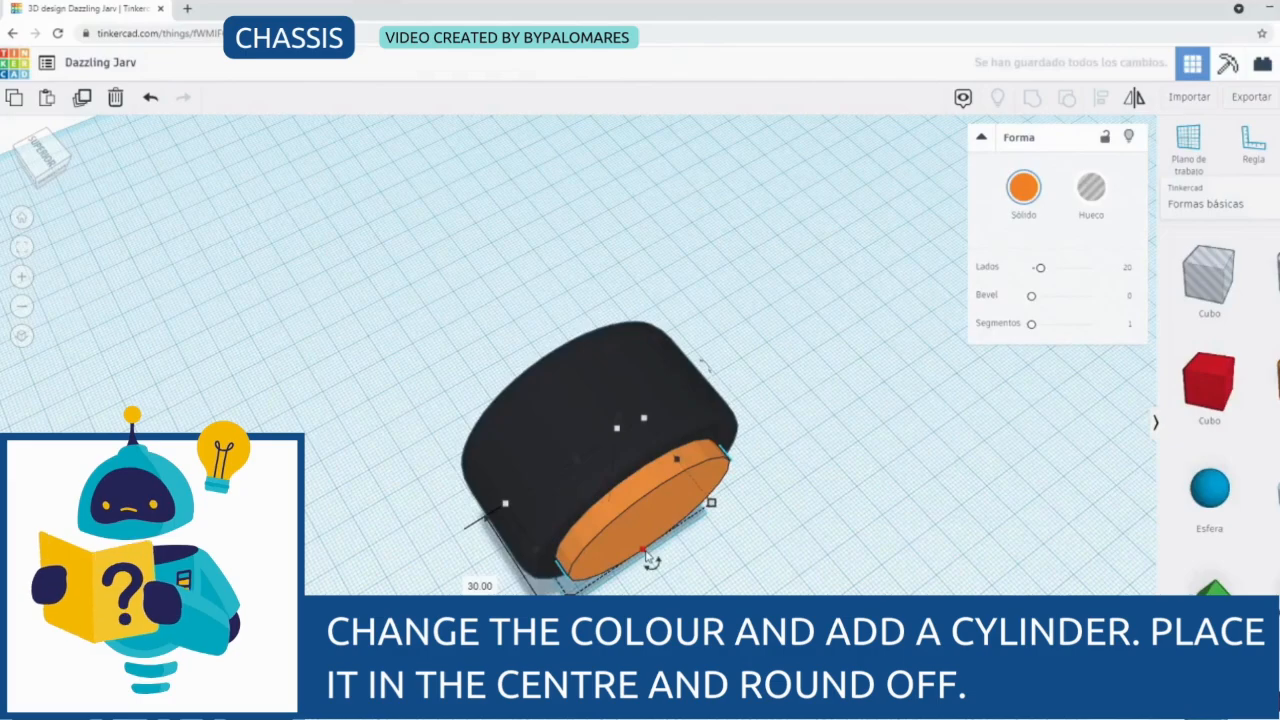
Round the cylinder's edges with a bevel of 2.26 and 2 segments
click(1033, 305)
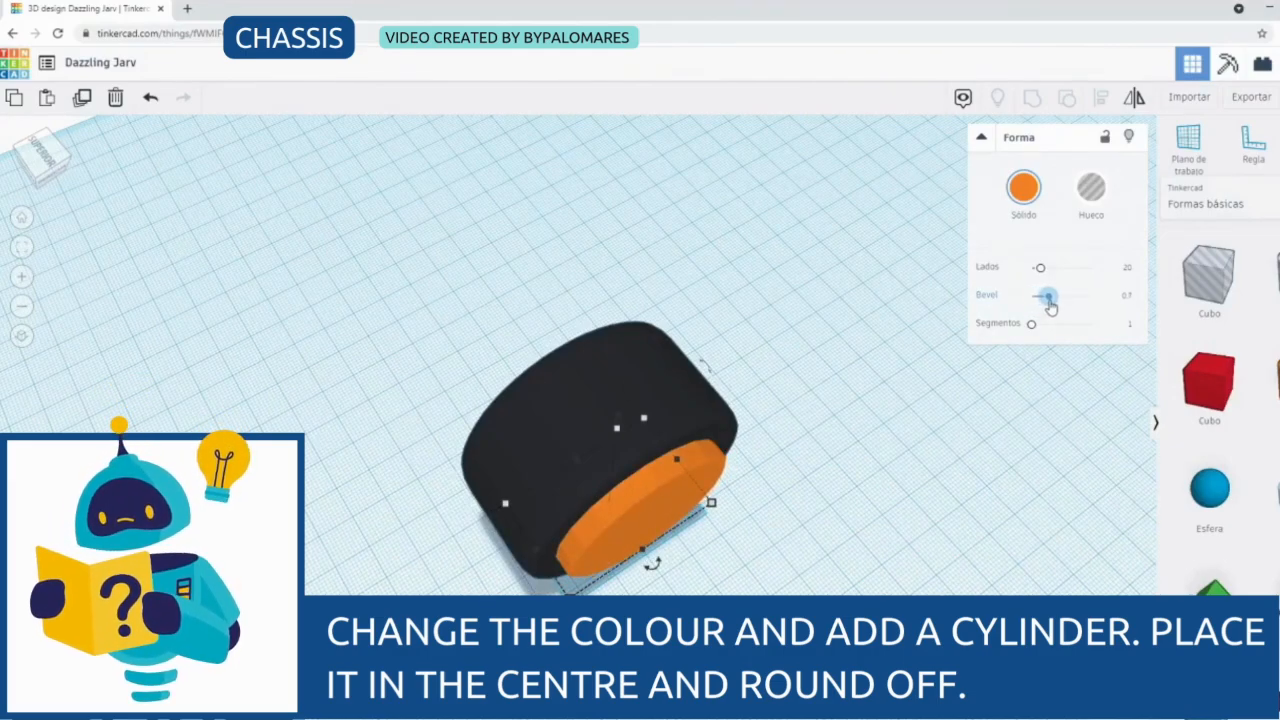
drag(1063, 307, 1074, 307)
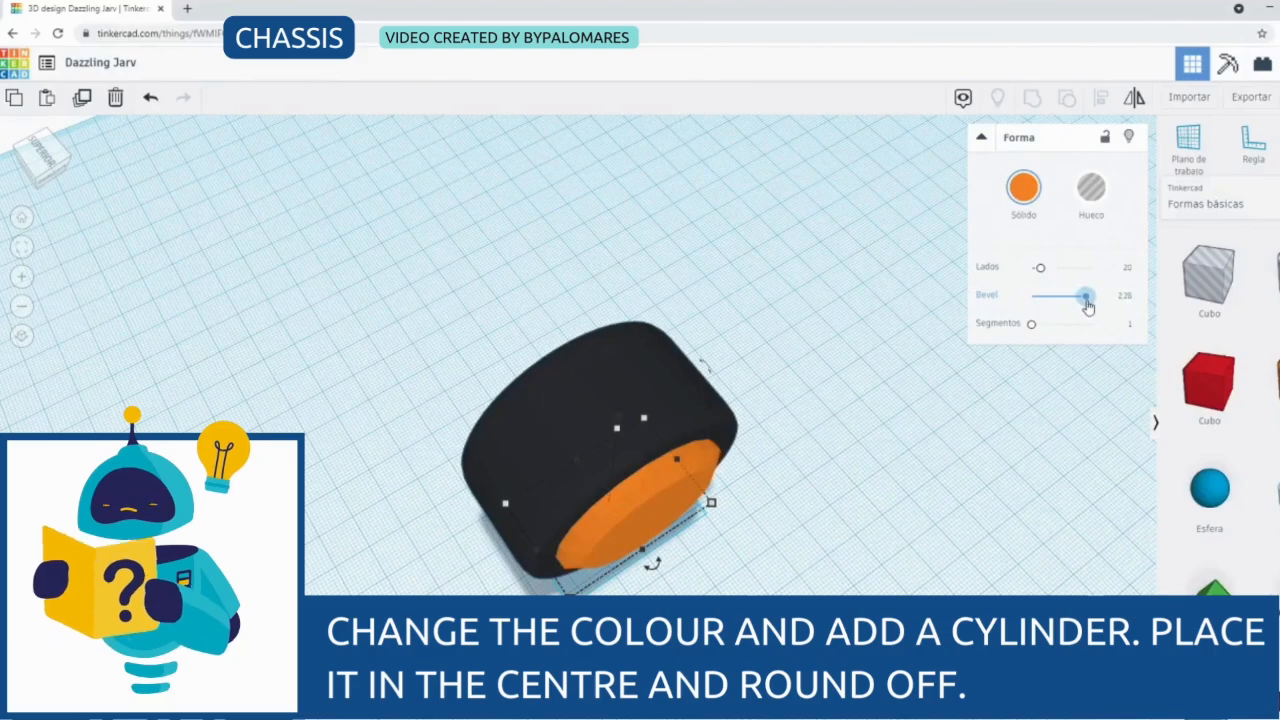
mouse_move(42, 172)
mouse_down()
mouse_move(64, 162)
mouse_move(66, 174)
mouse_move(41, 165)
mouse_up()
click(41, 165)
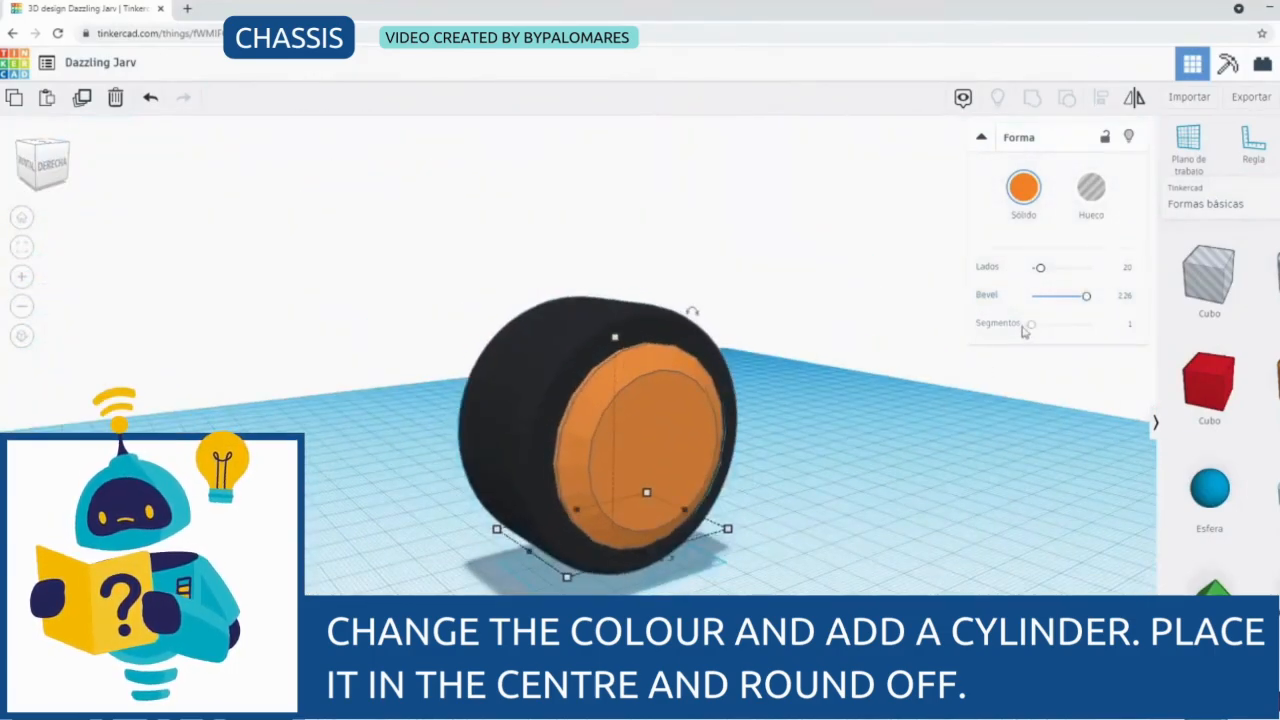
drag(1032, 327, 1038, 327)
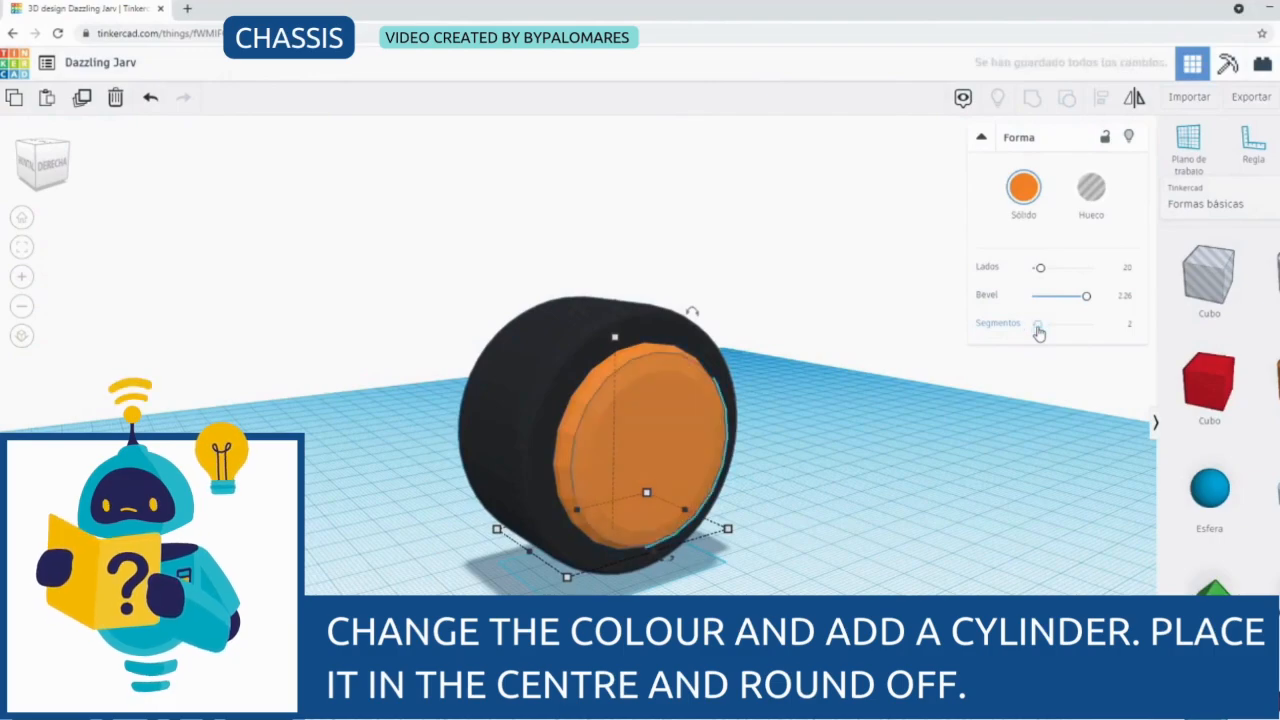
Smooth the cylinder's outline by setting its number of sides to 64
drag(1040, 273, 1057, 273)
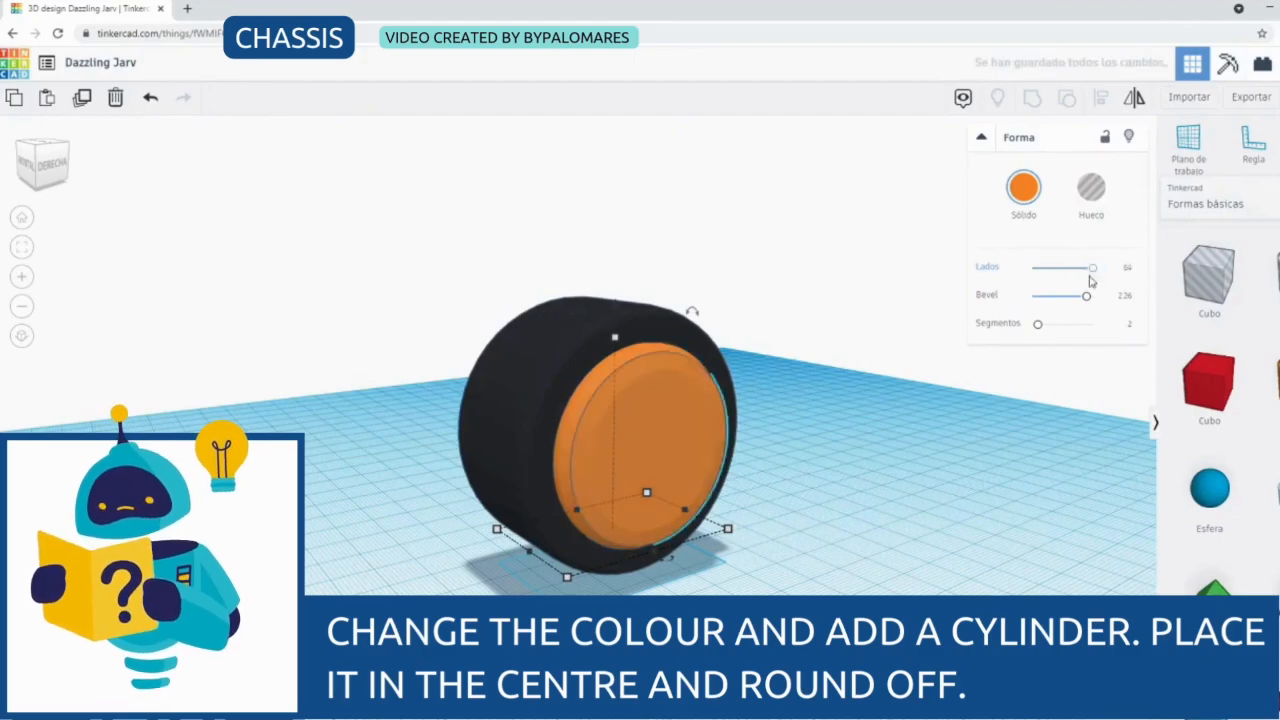
click(52, 163)
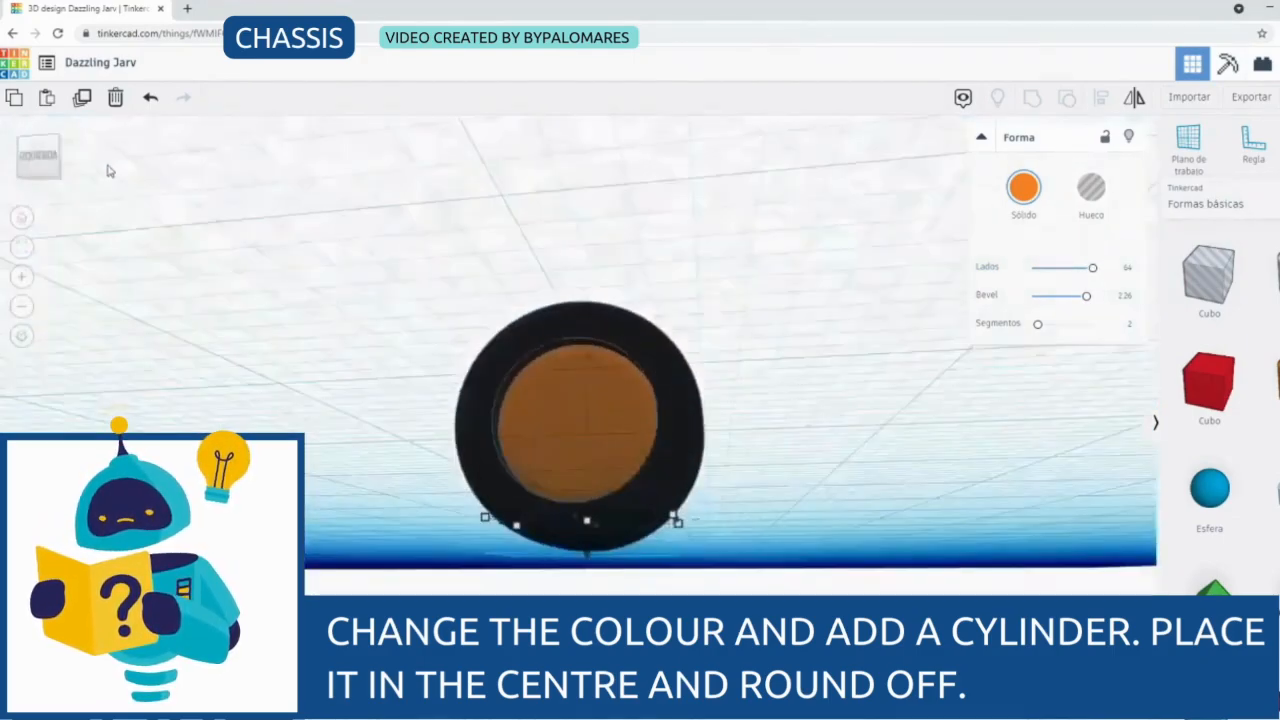
drag(108, 166, 200, 177)
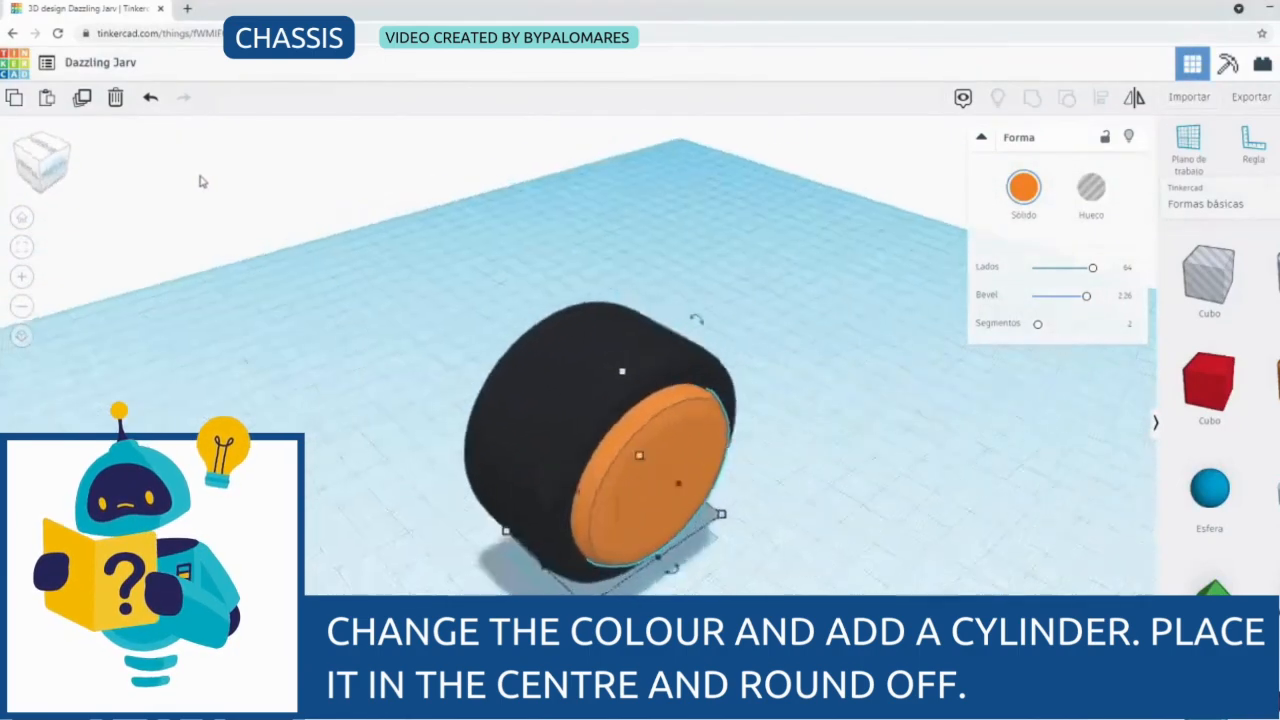
click(887, 472)
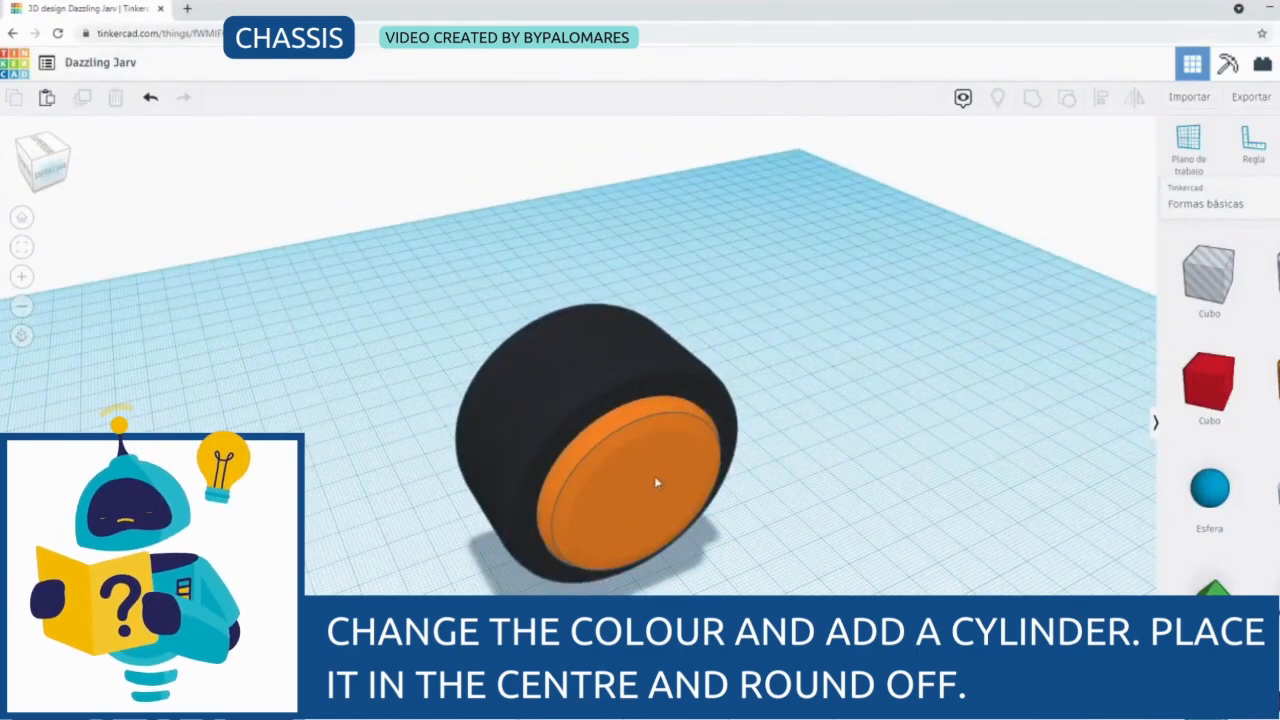
Place a Tube from the basic shapes beside the wheel and rotate it 90° onto its side
drag(50, 166, 80, 142)
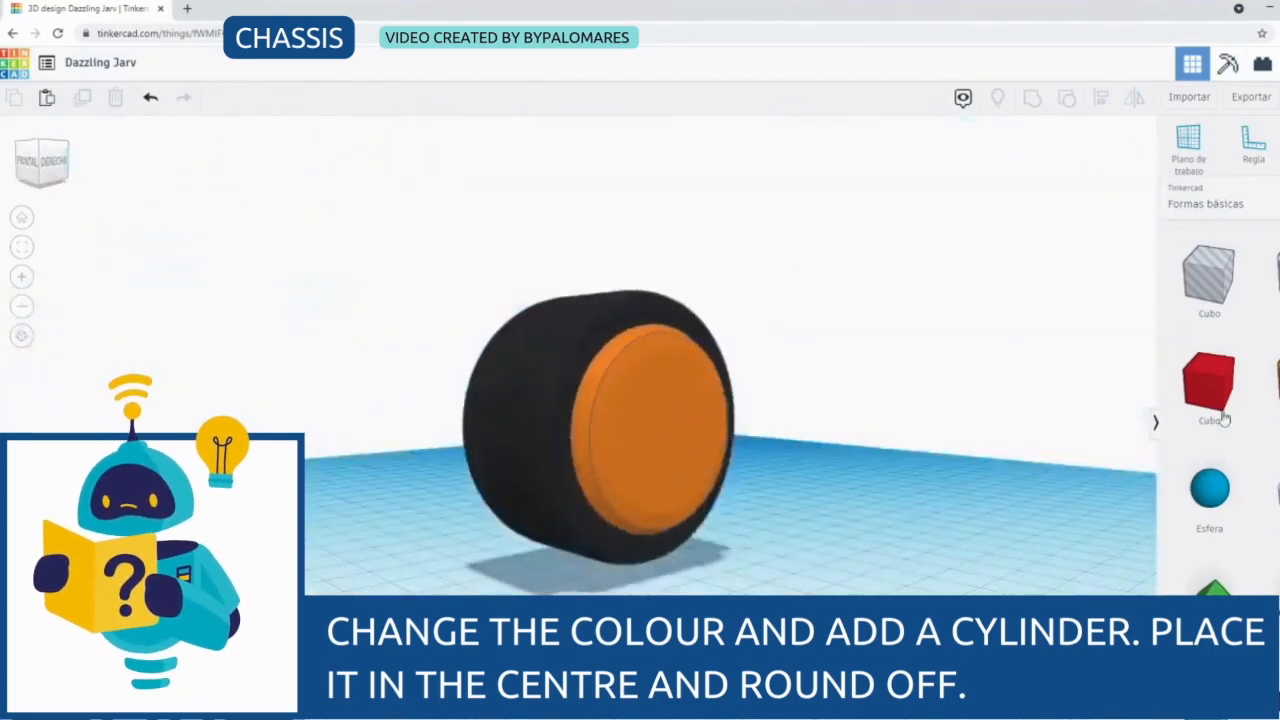
scroll(1209, 400, down, 6)
drag(1209, 435, 778, 588)
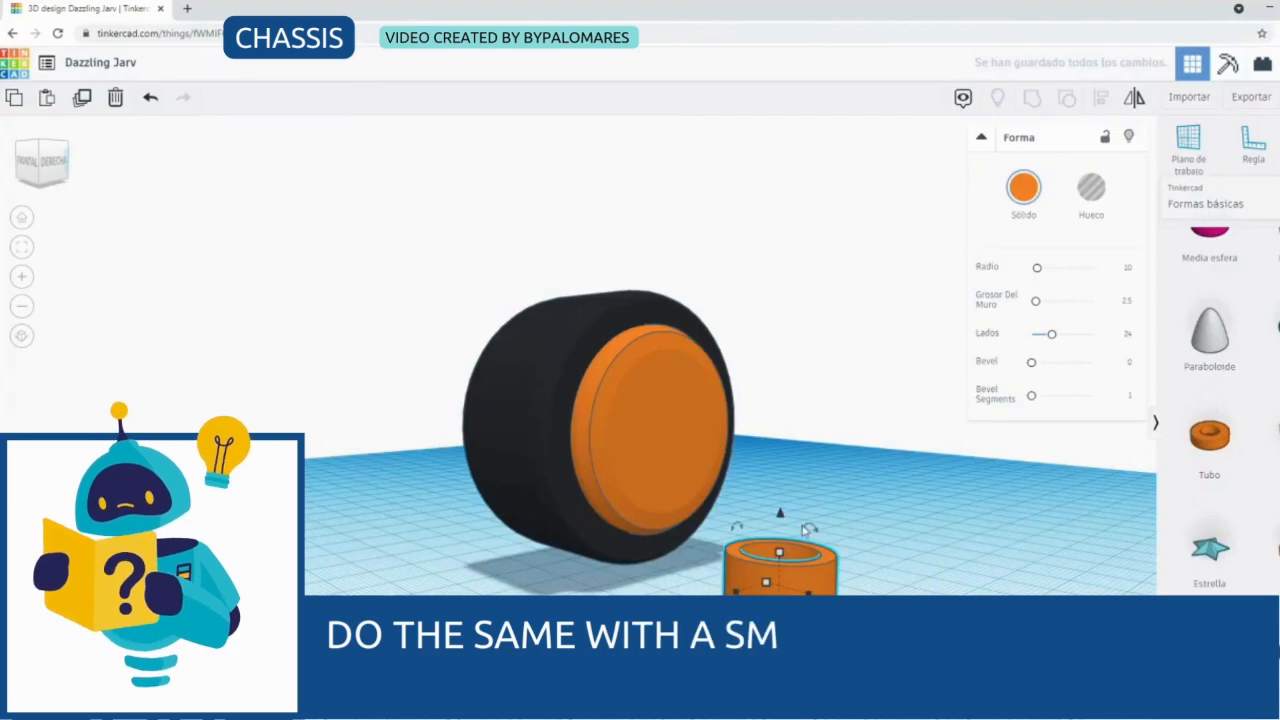
drag(42, 164, 76, 182)
click(816, 493)
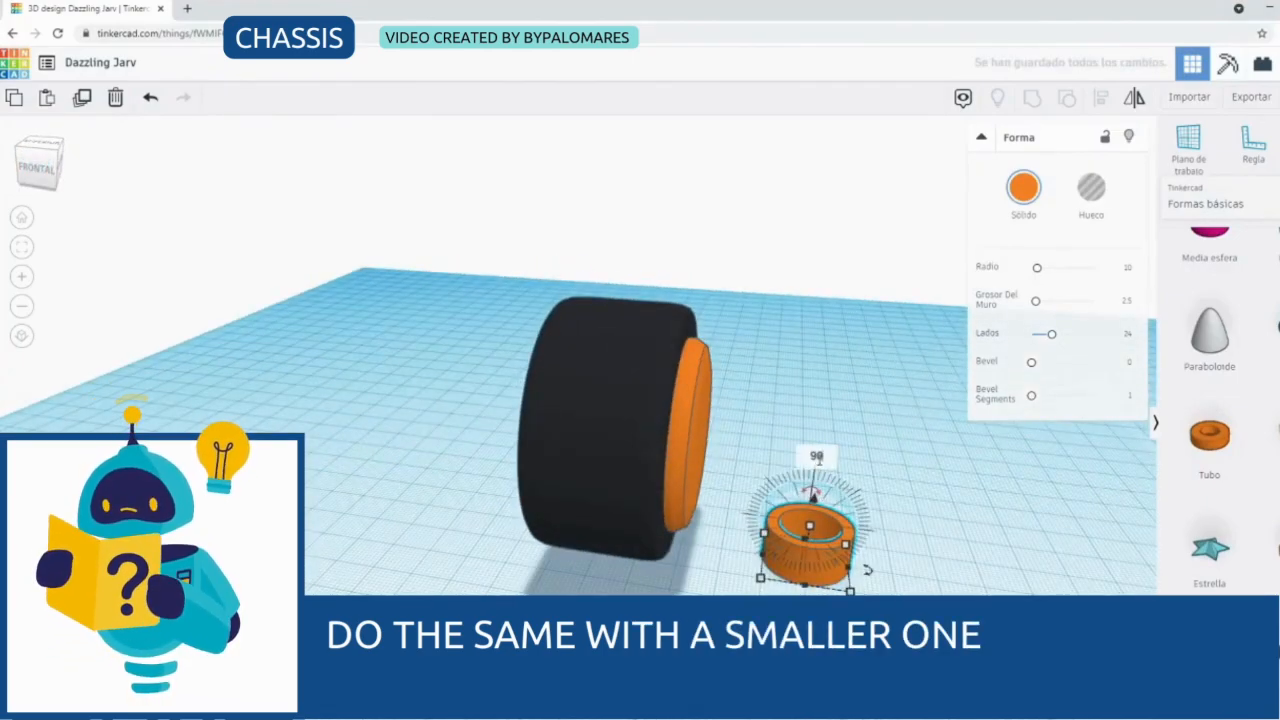
drag(816, 456, 895, 495)
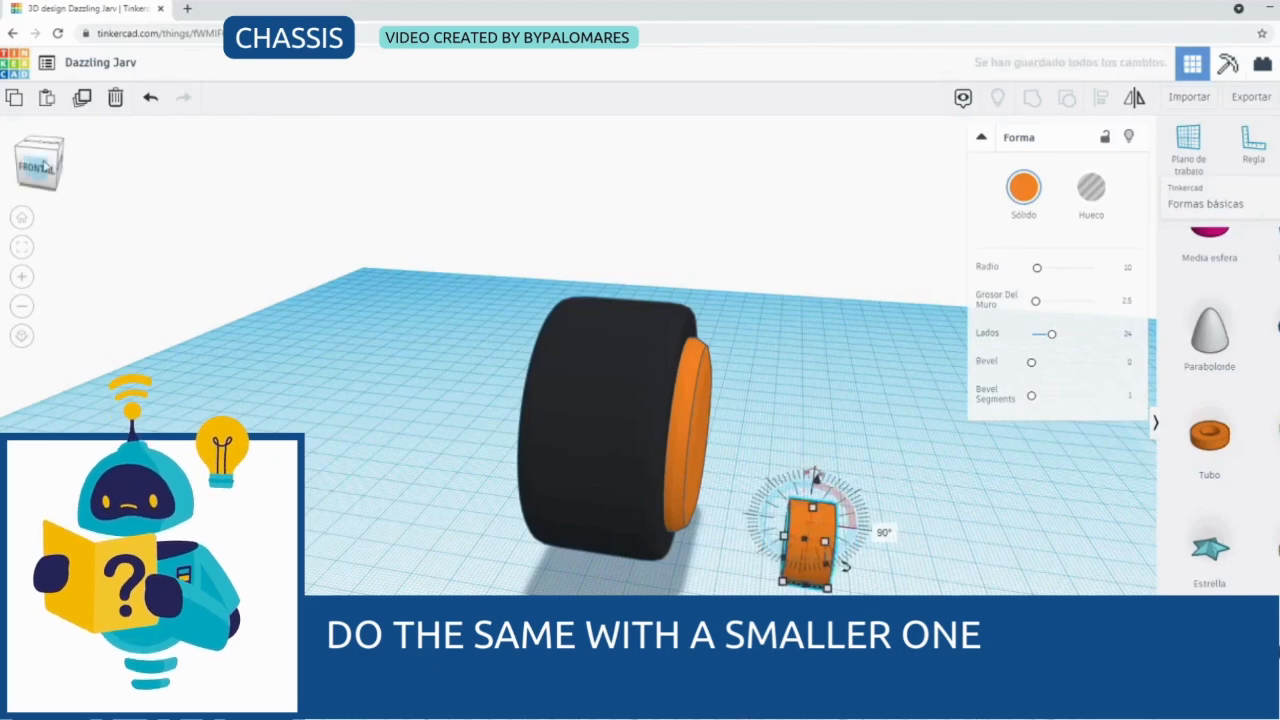
Reposition the new tube beside the wheel and set its radius to 5
drag(45, 167, 16, 165)
drag(791, 571, 790, 431)
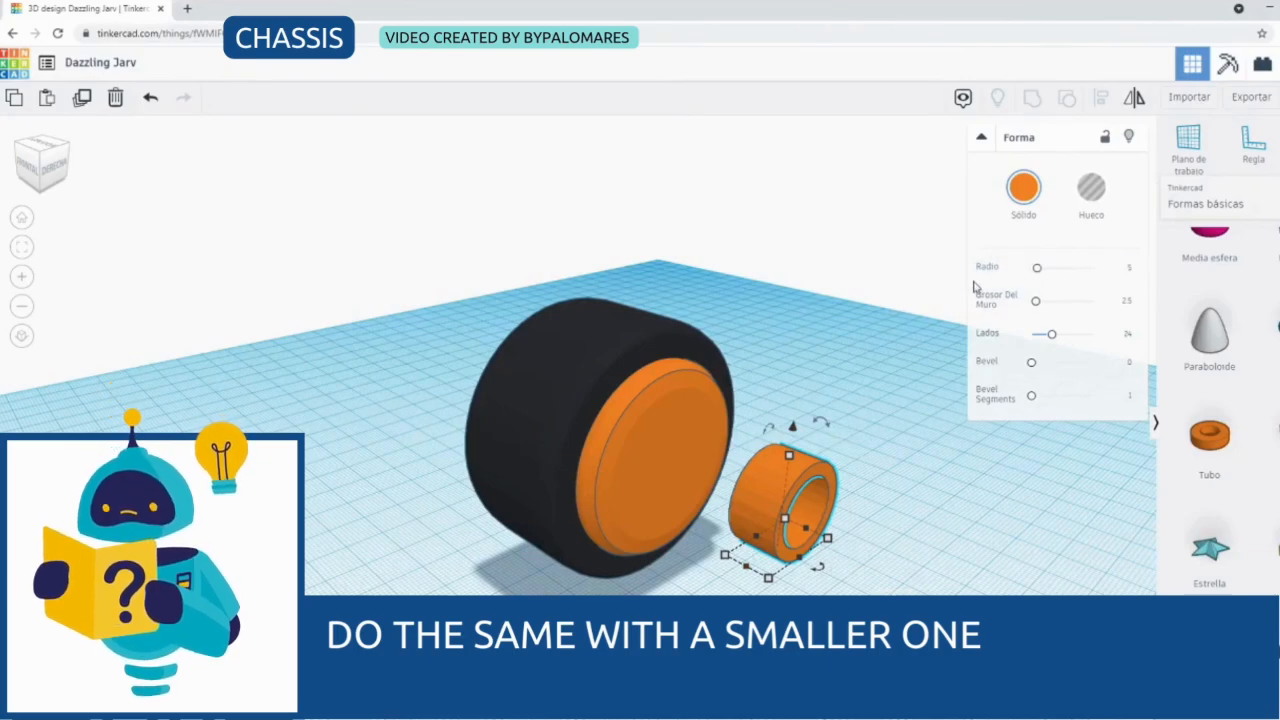
key(Return)
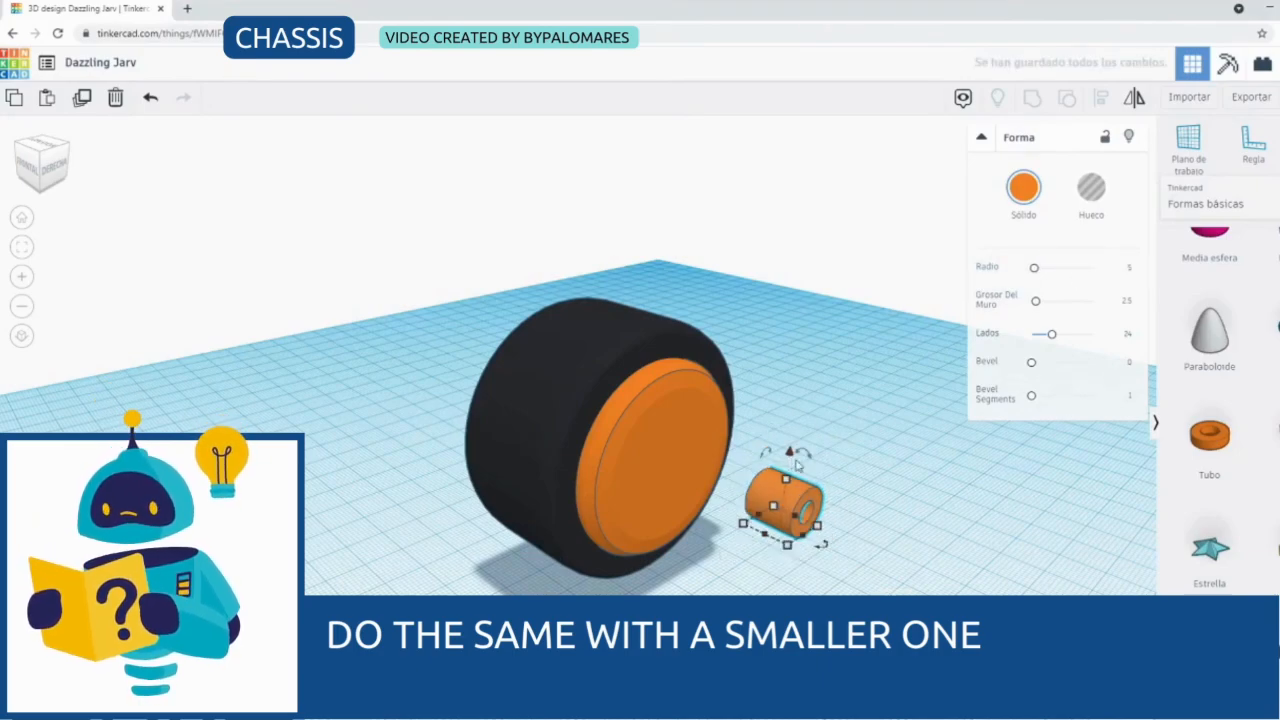
Move the small tube in front of the orange cylinder's outer face, near its centre
click(32, 172)
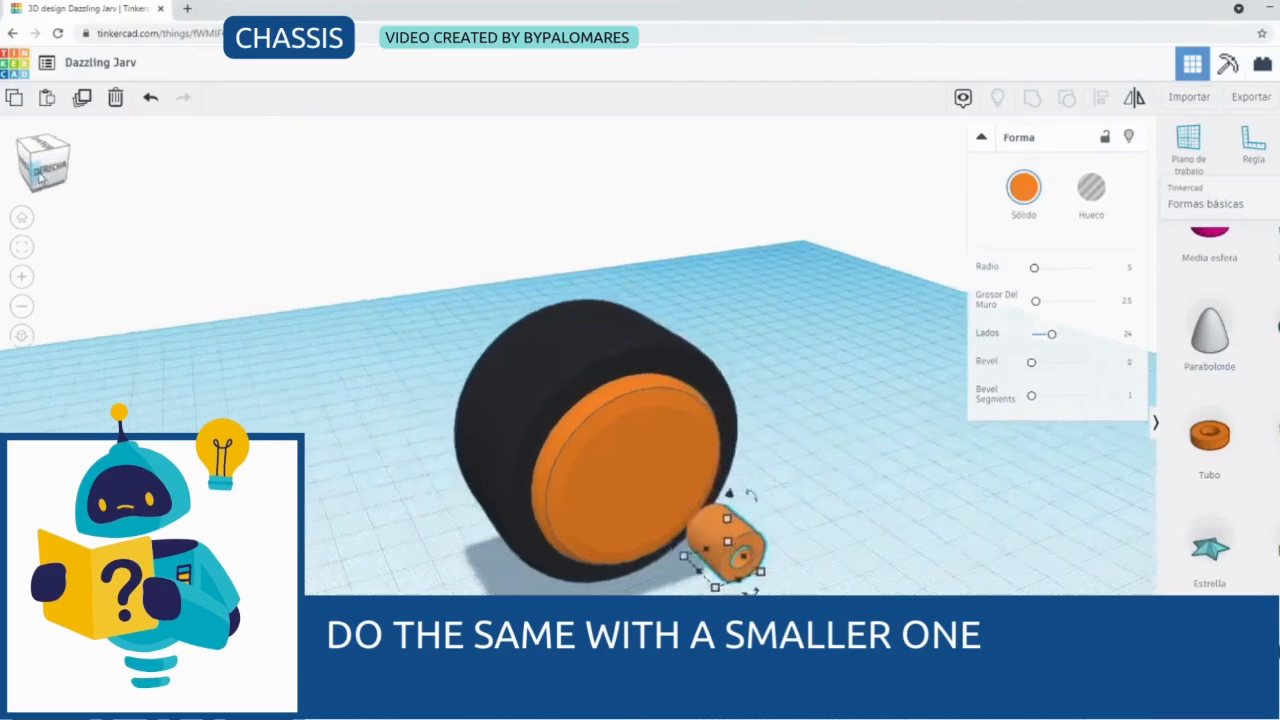
drag(36, 170, 54, 181)
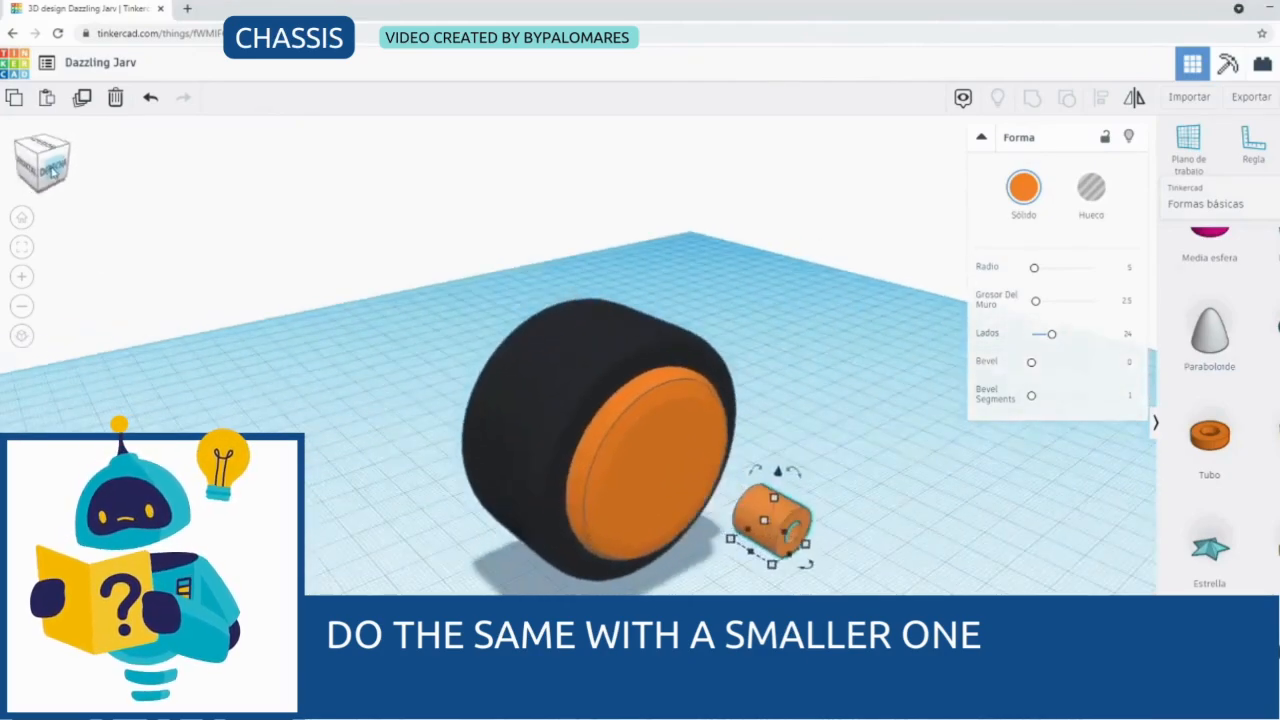
drag(782, 527, 676, 479)
Align the small tube with the centre of the orange cylinder, both vertically and across the wheel's width
click(32, 163)
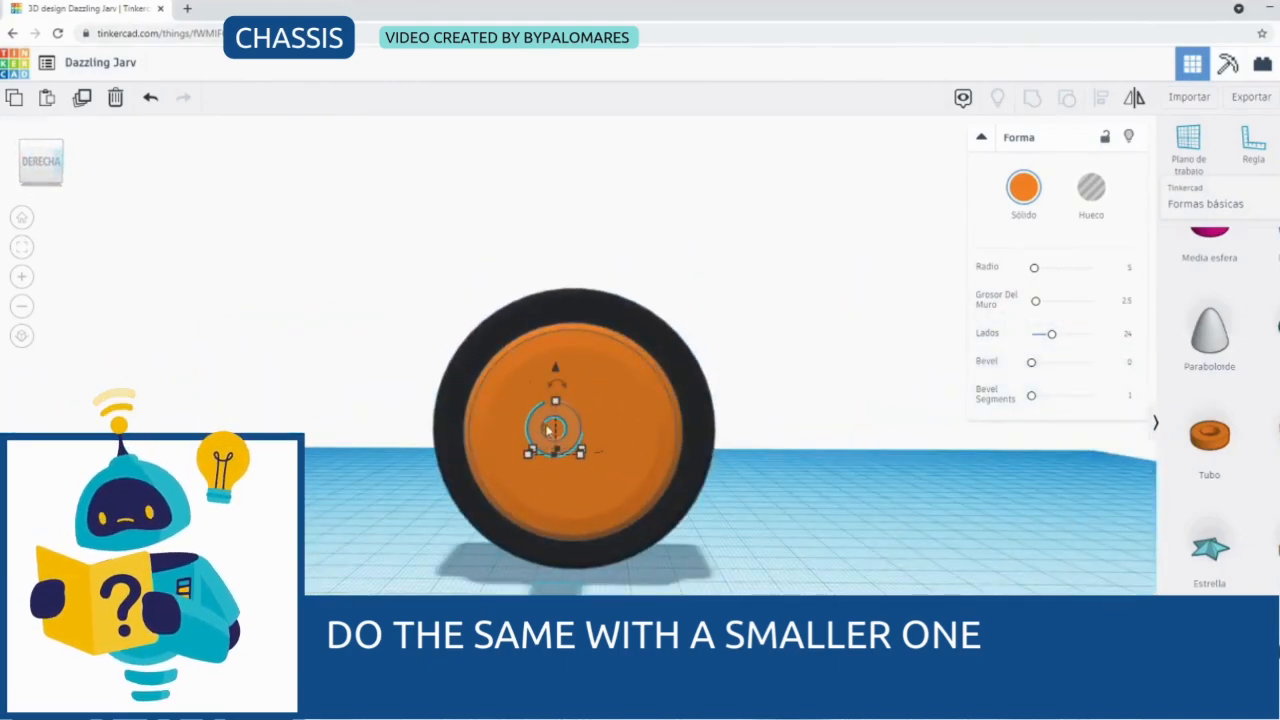
shift+click(629, 386)
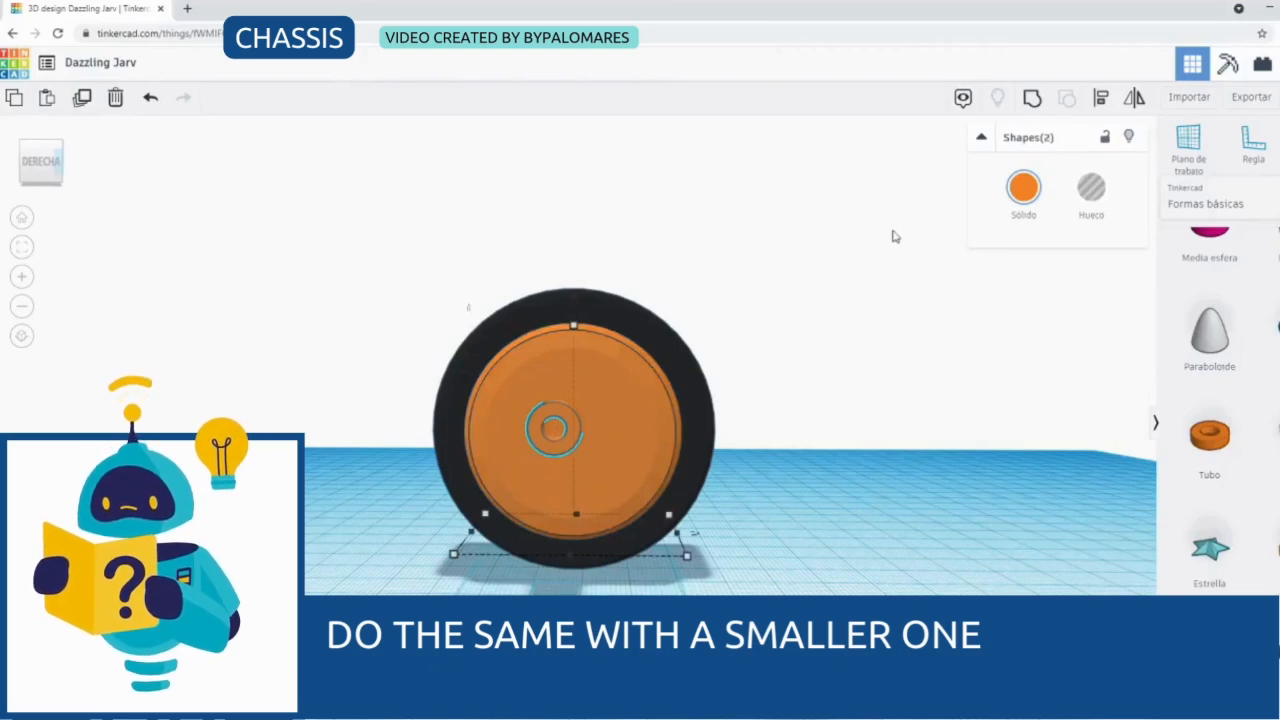
click(1103, 100)
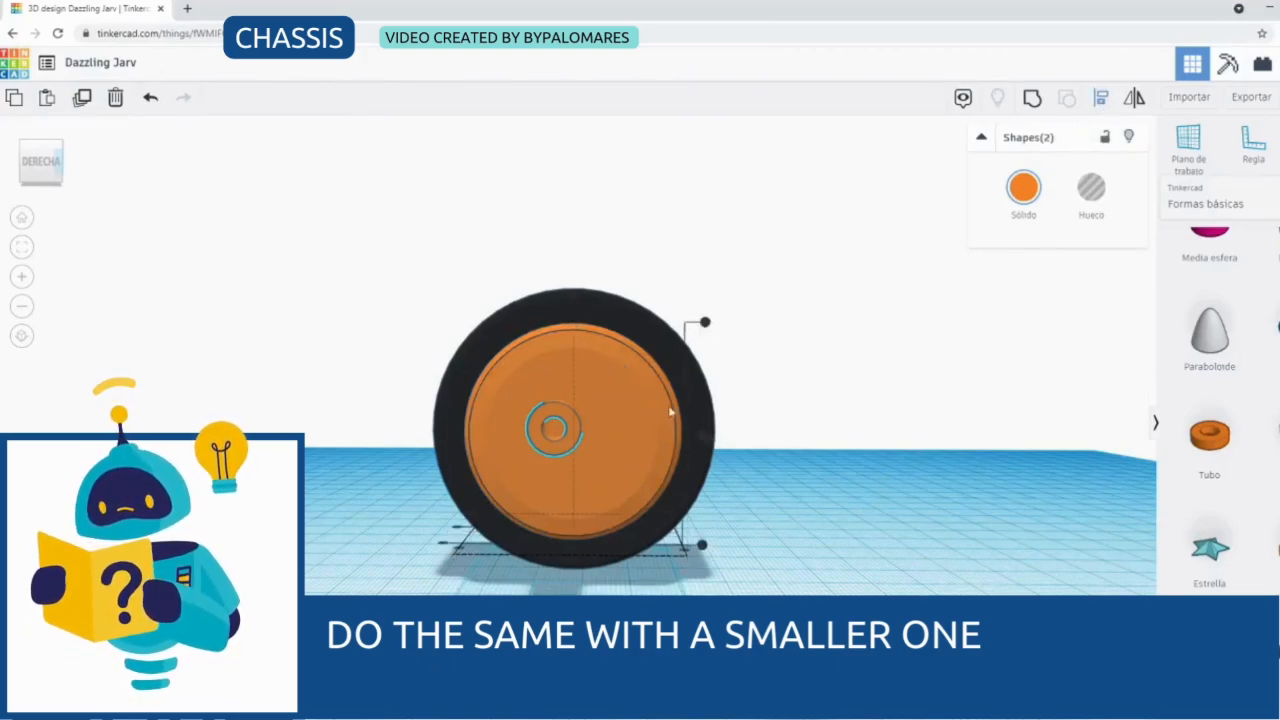
click(704, 436)
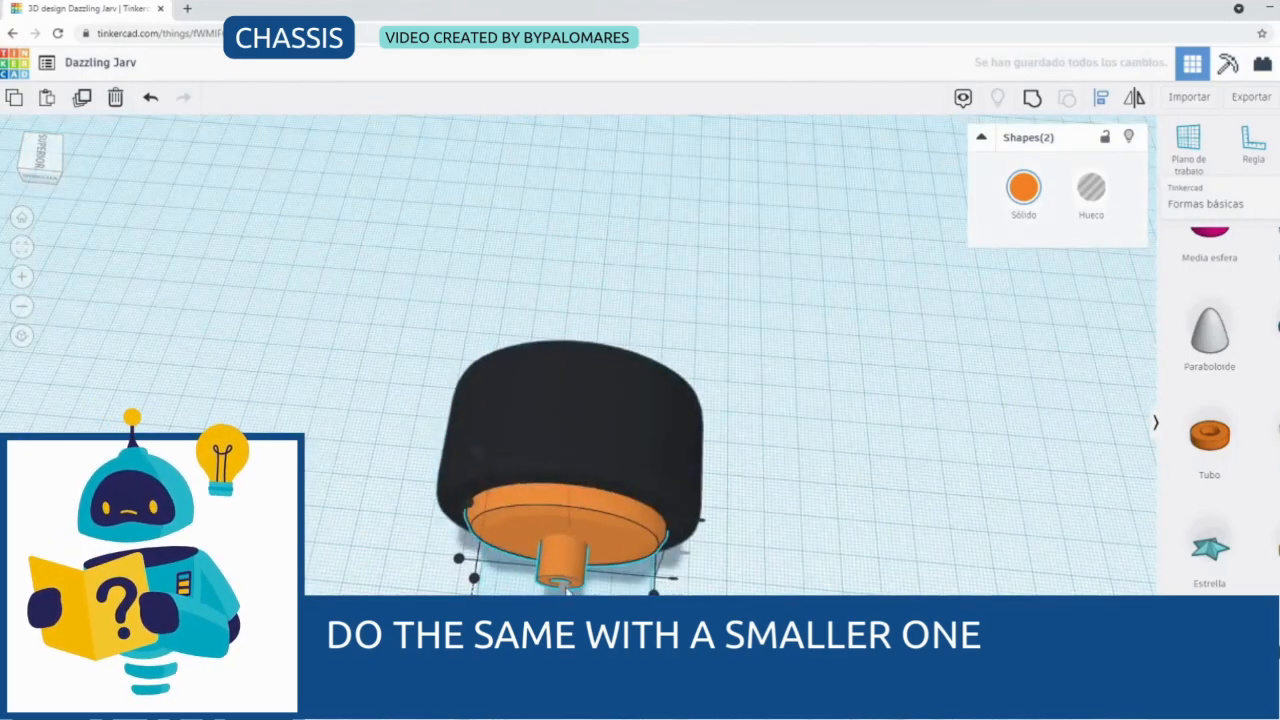
click(55, 165)
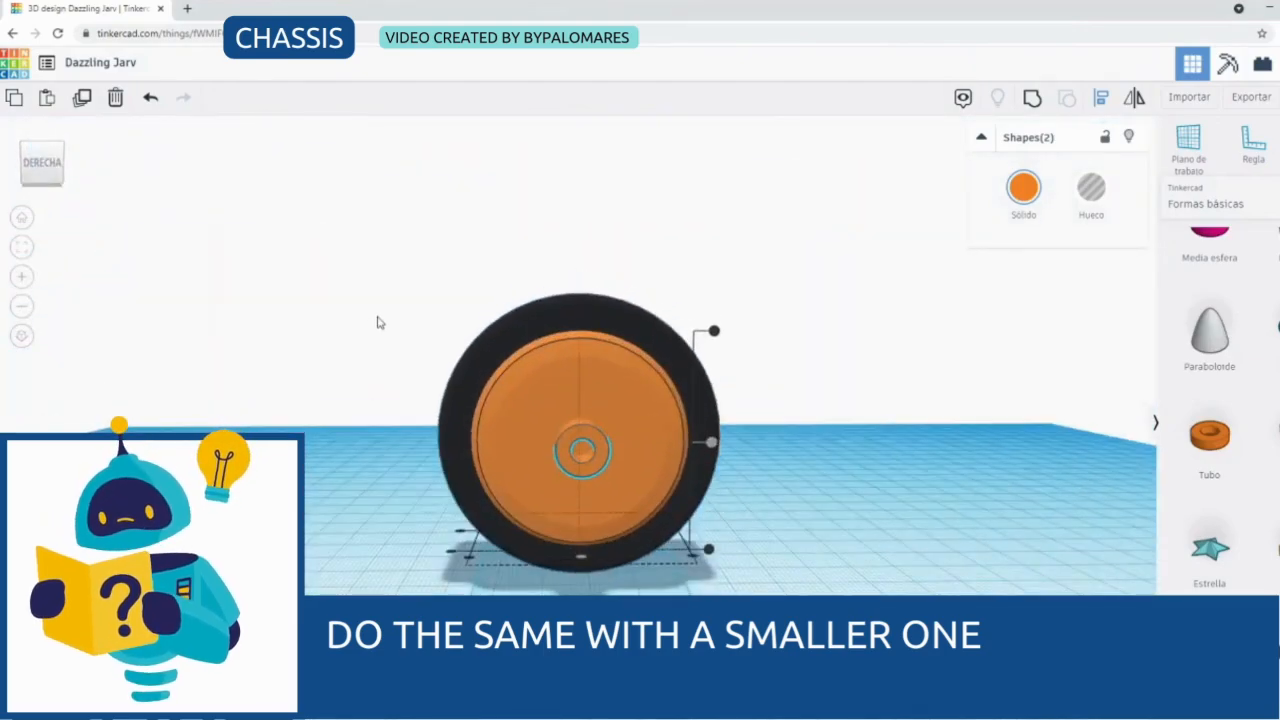
click(343, 296)
Recolour the orange cylinder and the small tube on its face turquoise
mouse_move(42, 176)
mouse_down()
mouse_move(73, 179)
mouse_move(34, 168)
mouse_move(86, 185)
mouse_move(50, 178)
mouse_up()
click(607, 408)
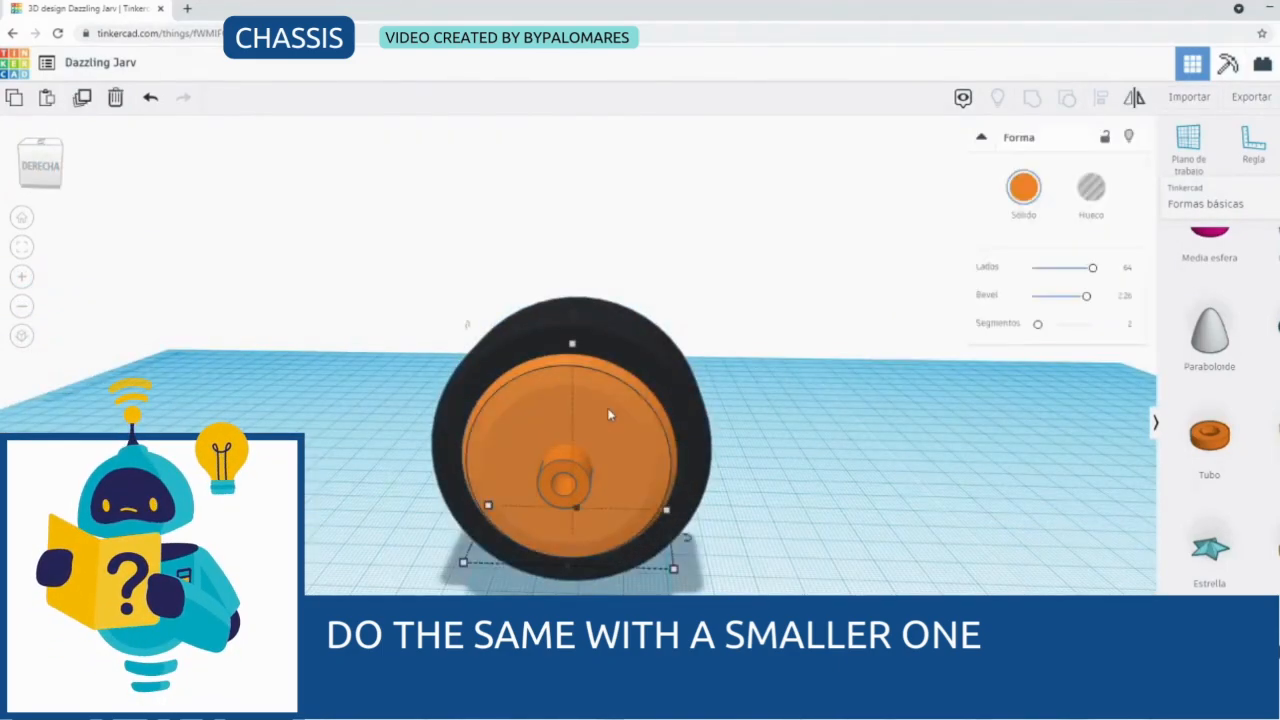
click(1023, 188)
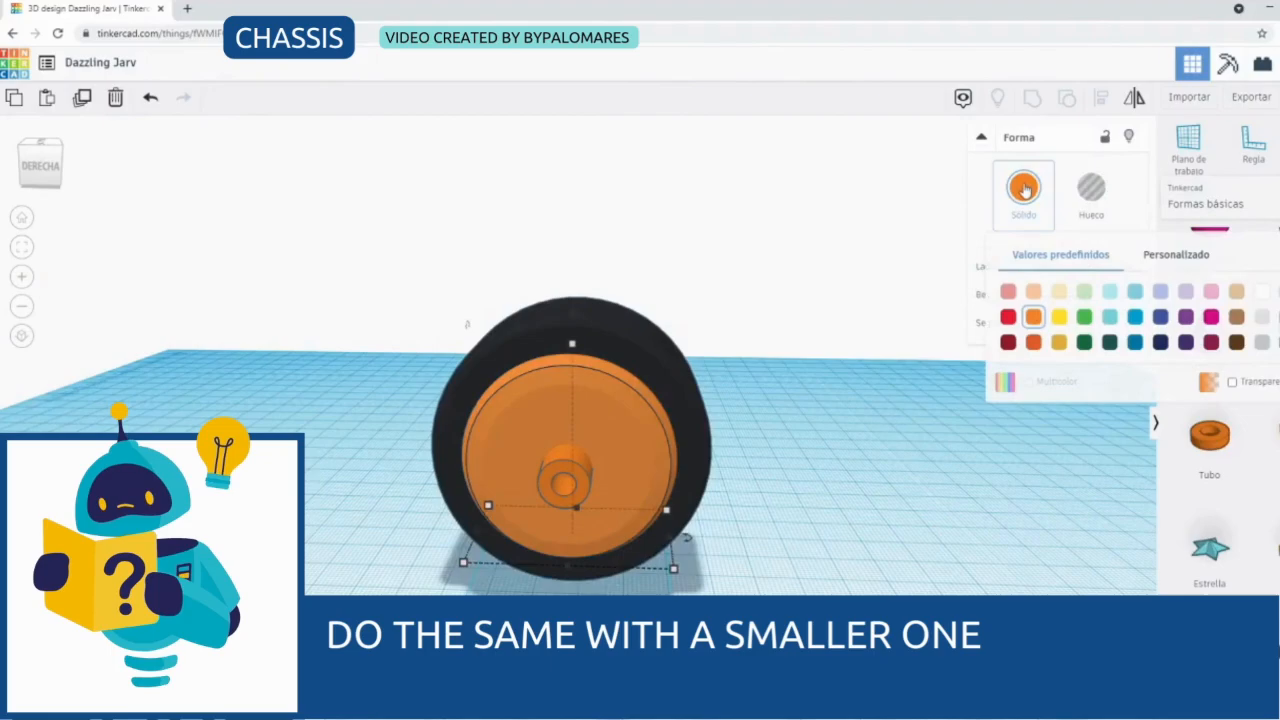
click(1111, 320)
click(566, 478)
click(1023, 188)
click(1111, 320)
click(738, 288)
Group the tyre, cylinder and small tube into one wheel and enable Multicolor to keep their individual colours
drag(42, 165, 202, 180)
drag(401, 246, 792, 588)
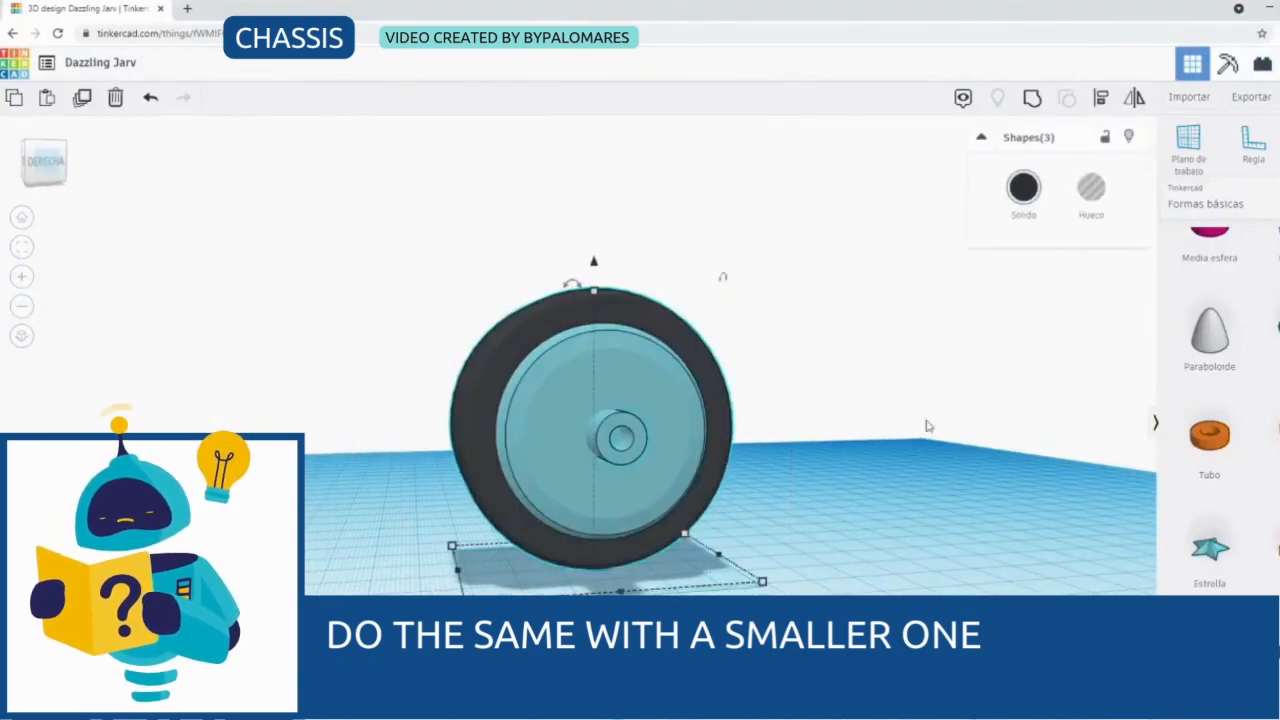
click(1033, 104)
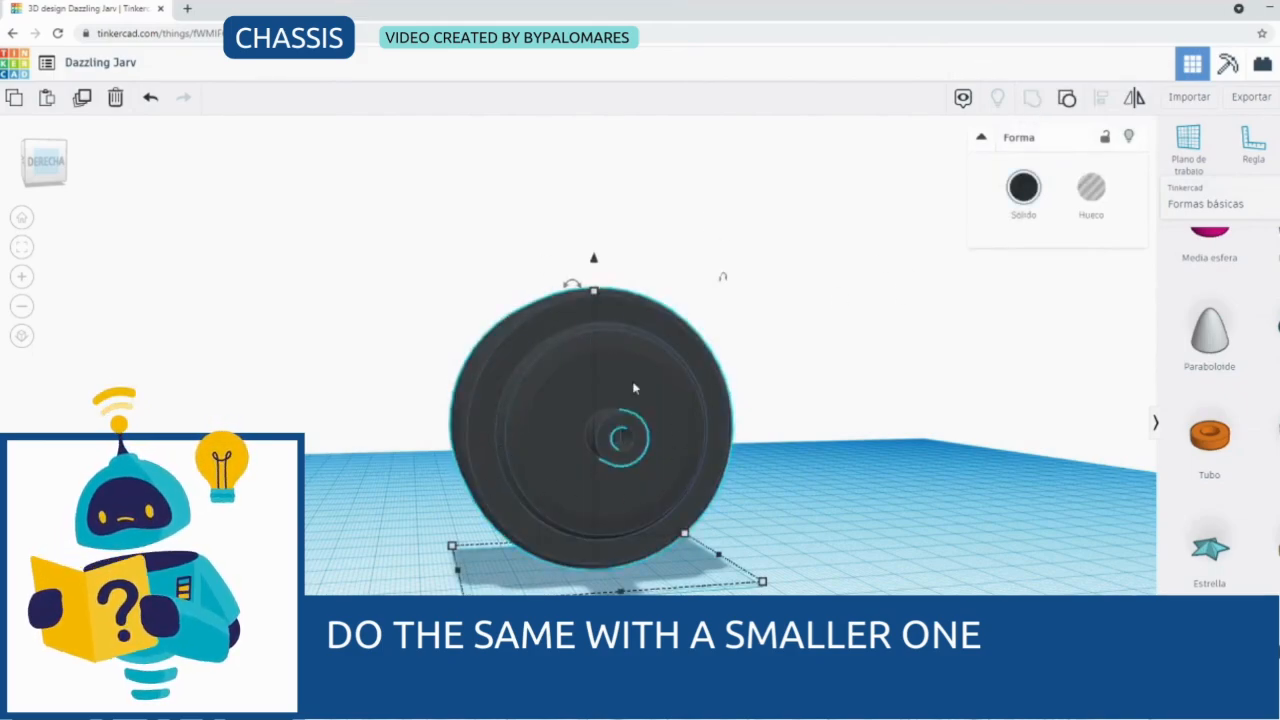
click(1024, 190)
click(1006, 384)
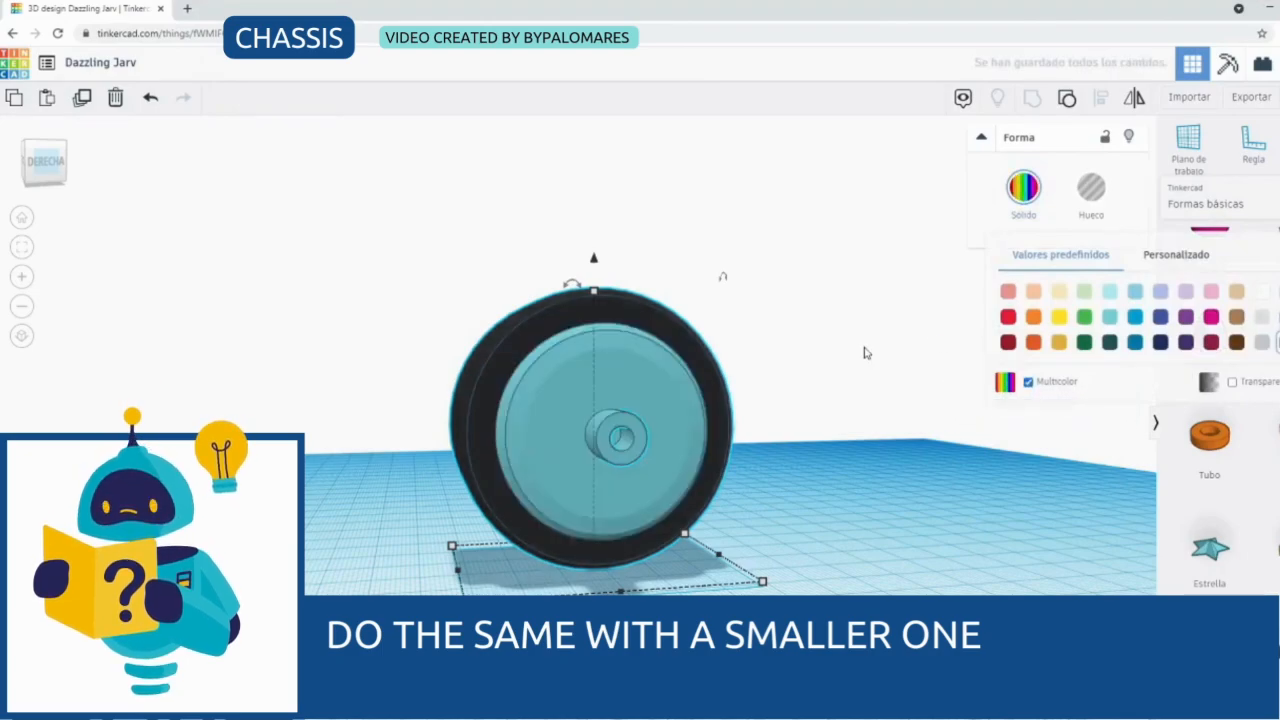
click(395, 359)
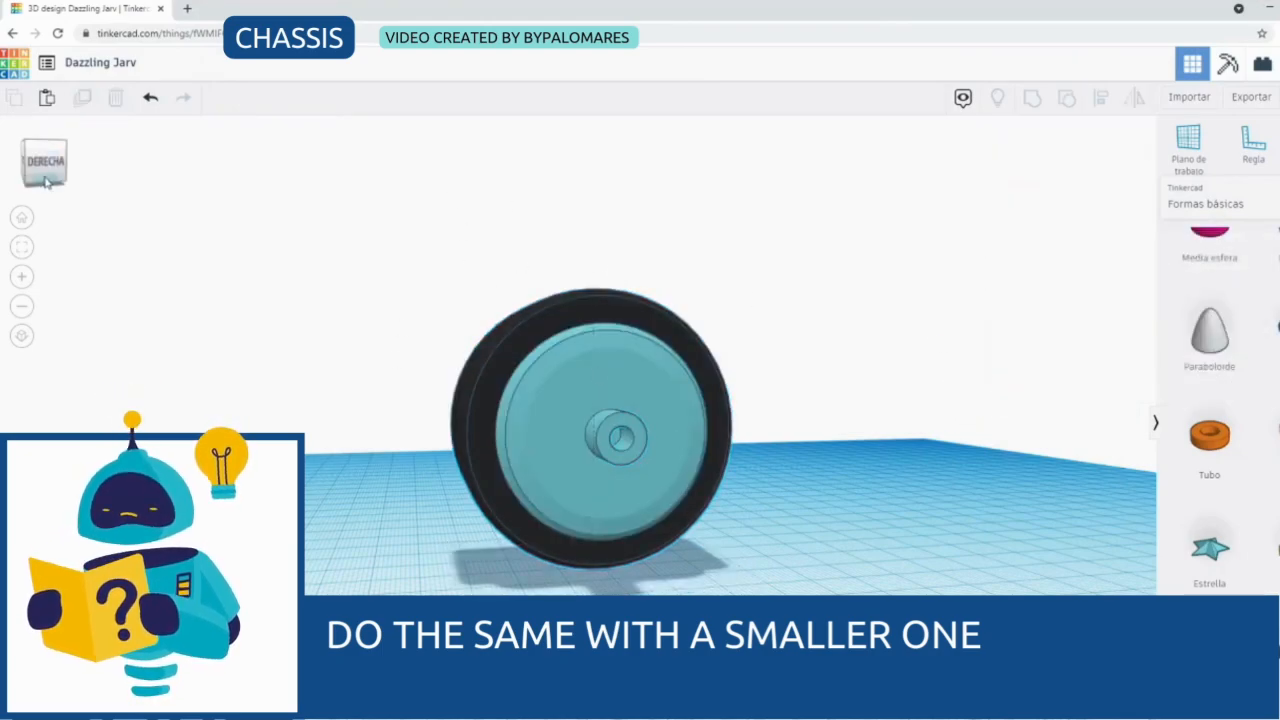
Raise the wheel to about 11 mm above the workplane and move it aside to free up space
right_drag(515, 329, 589, 394)
drag(578, 389, 603, 366)
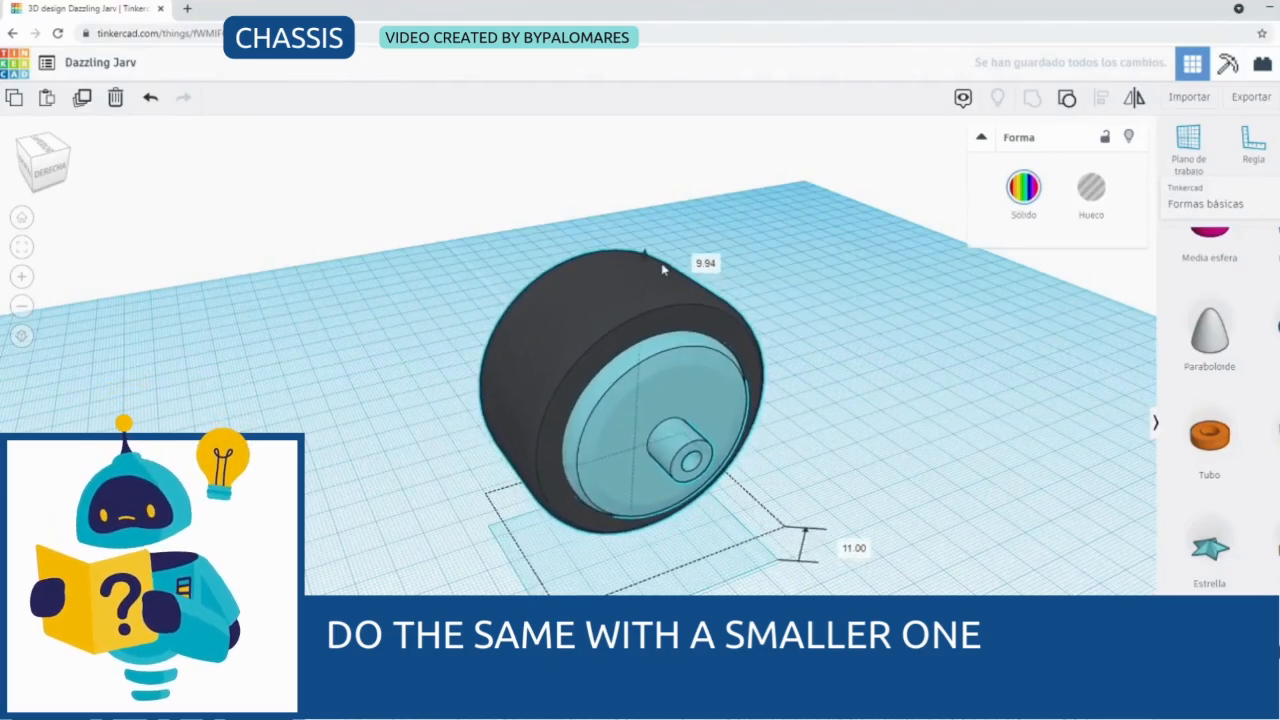
click(440, 191)
scroll(436, 190, down, 3)
drag(562, 426, 358, 425)
click(346, 294)
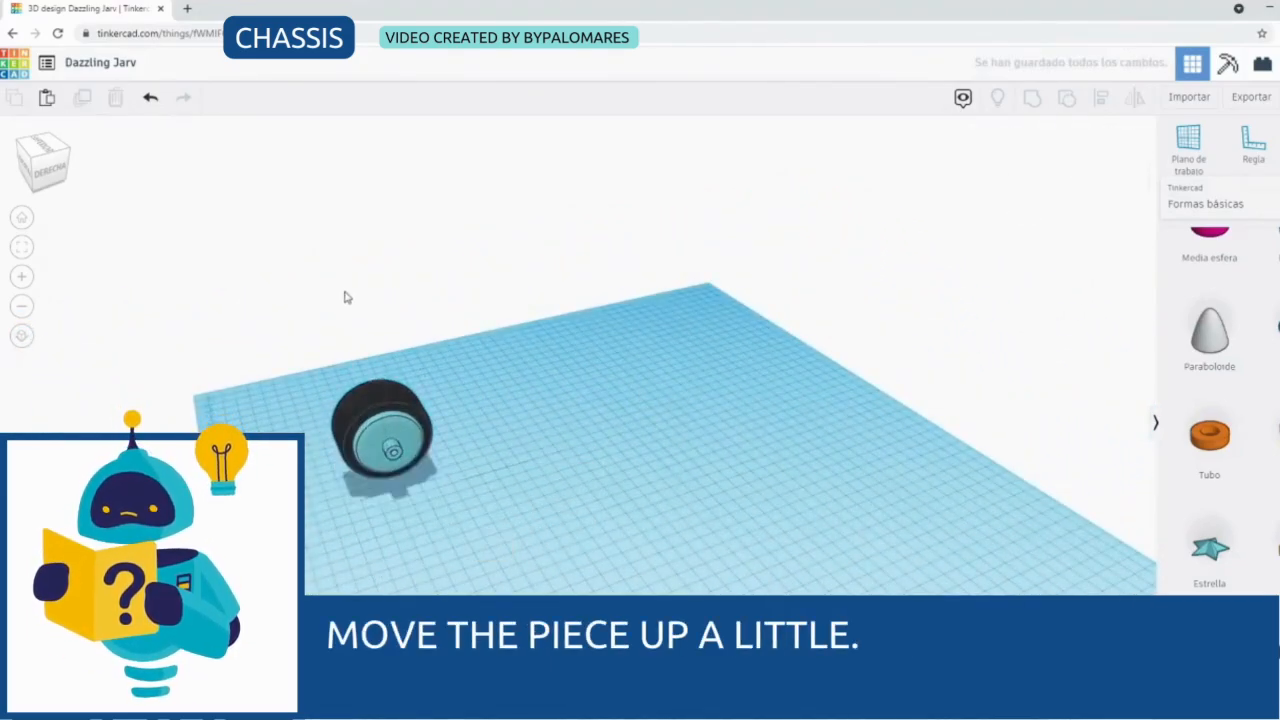
Add the yellow hobby gearmotor from the circuit components library onto the workplane beside the wheel
click(42, 163)
drag(85, 171, 37, 198)
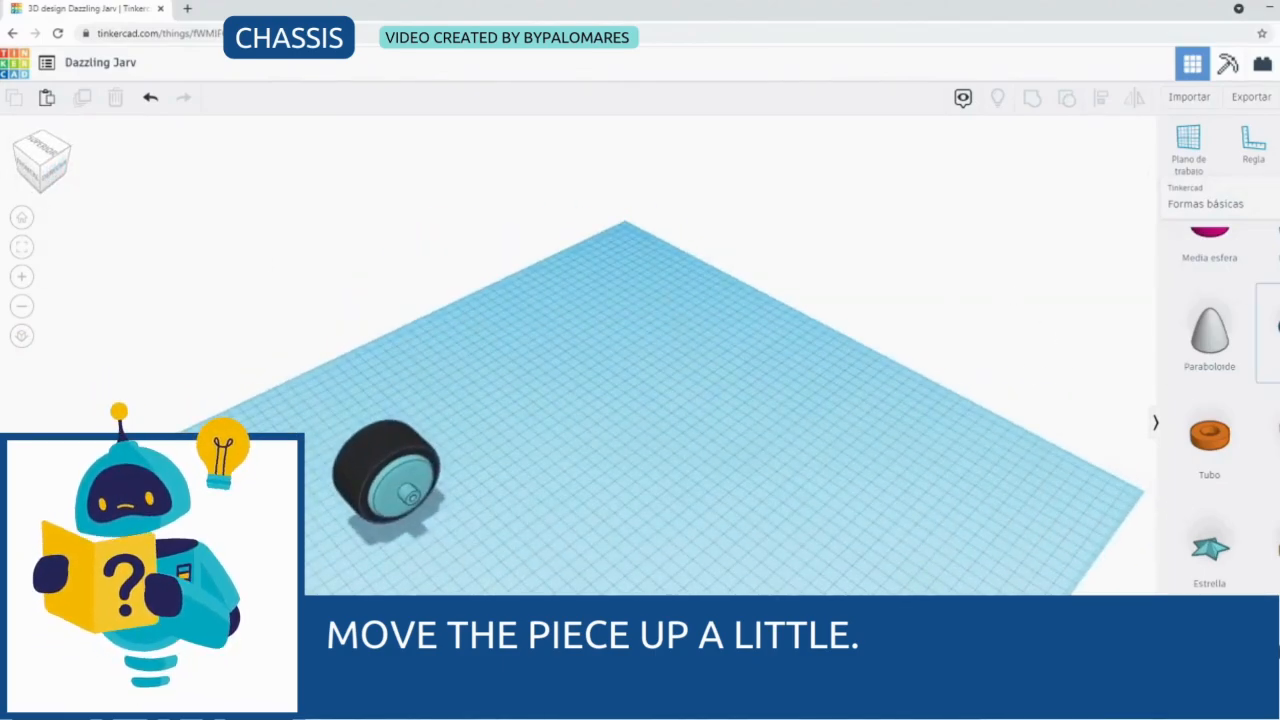
click(1205, 203)
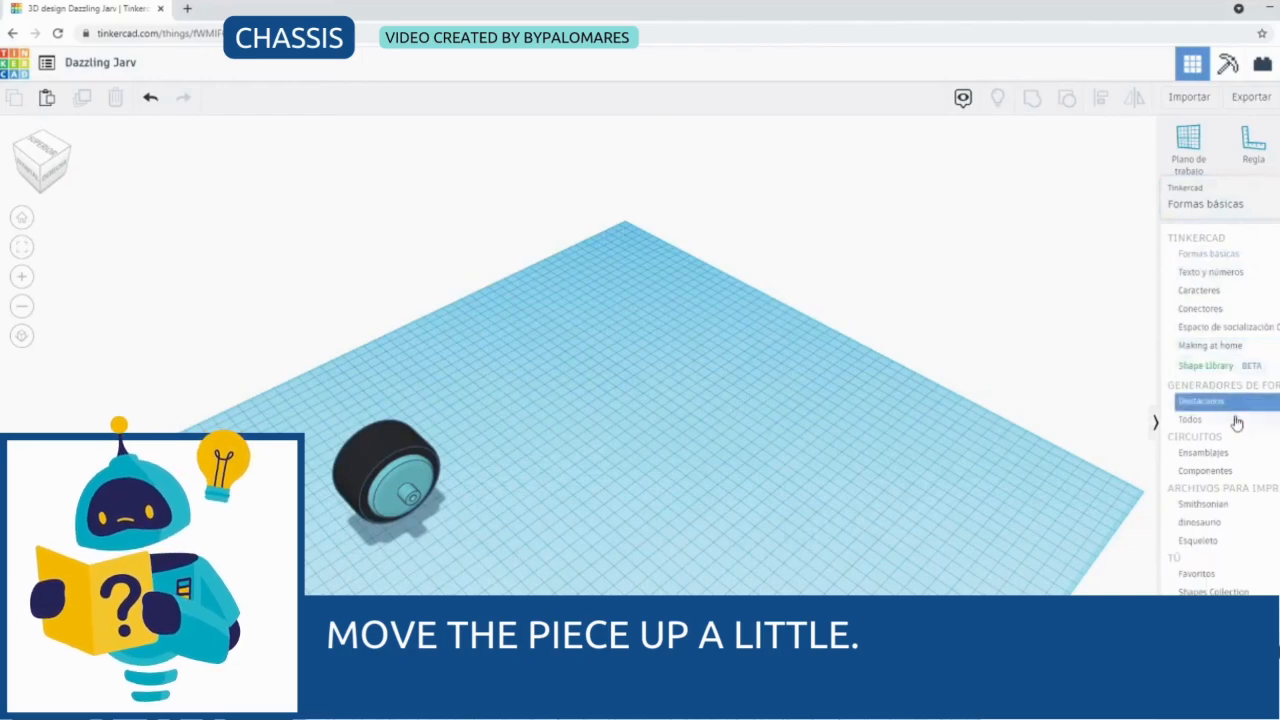
click(1205, 470)
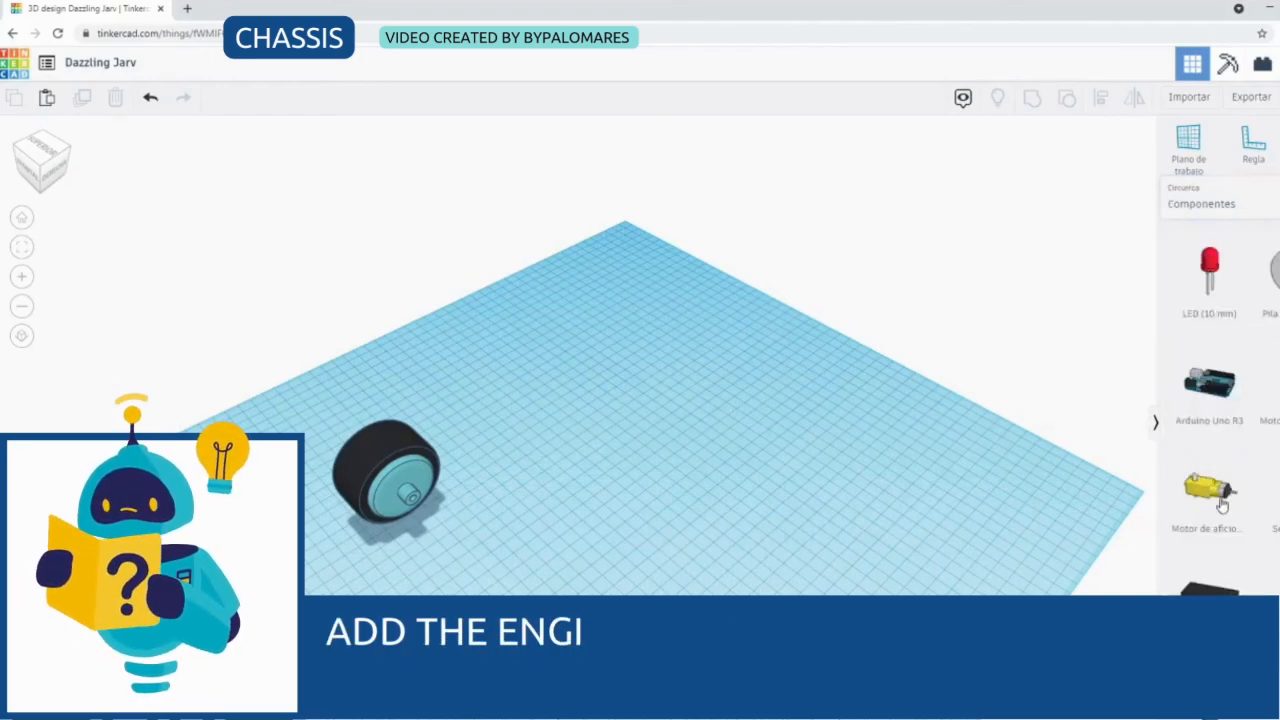
drag(1223, 505, 618, 478)
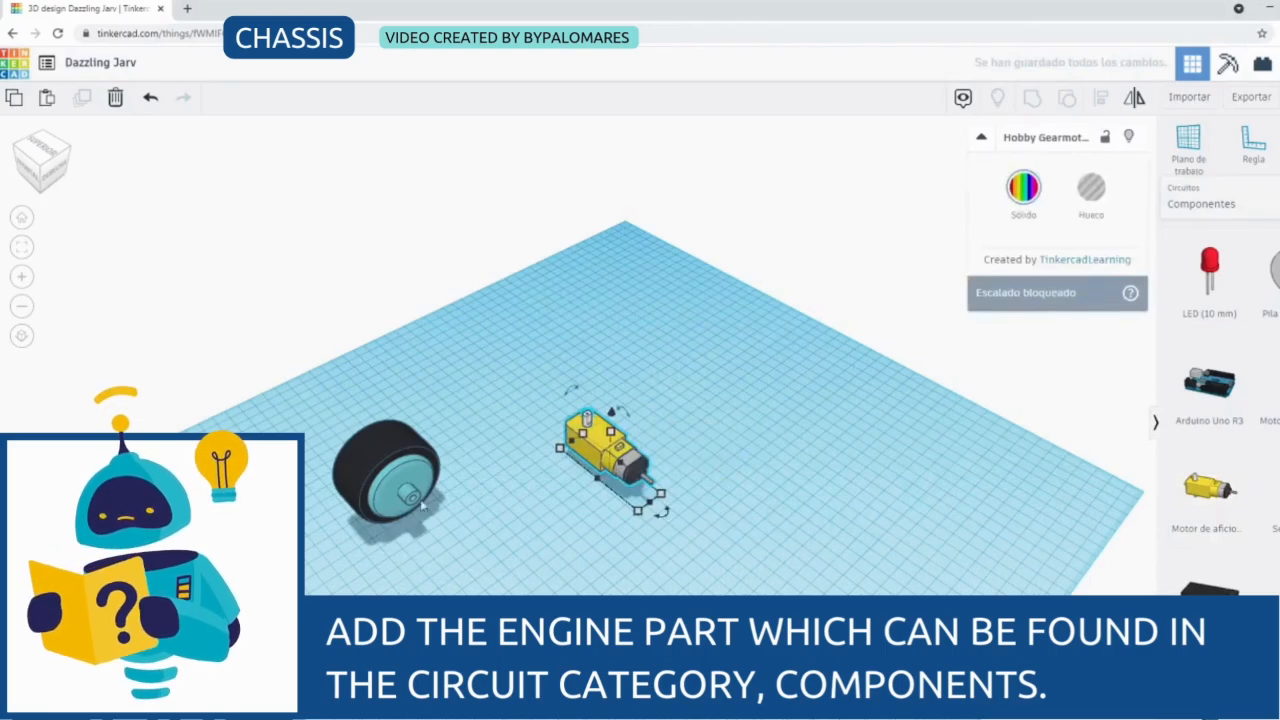
Rotate the gearmotor 90° onto its side and turn it so its white output shaft faces the wheel
scroll(506, 443, up, 5)
click(560, 371)
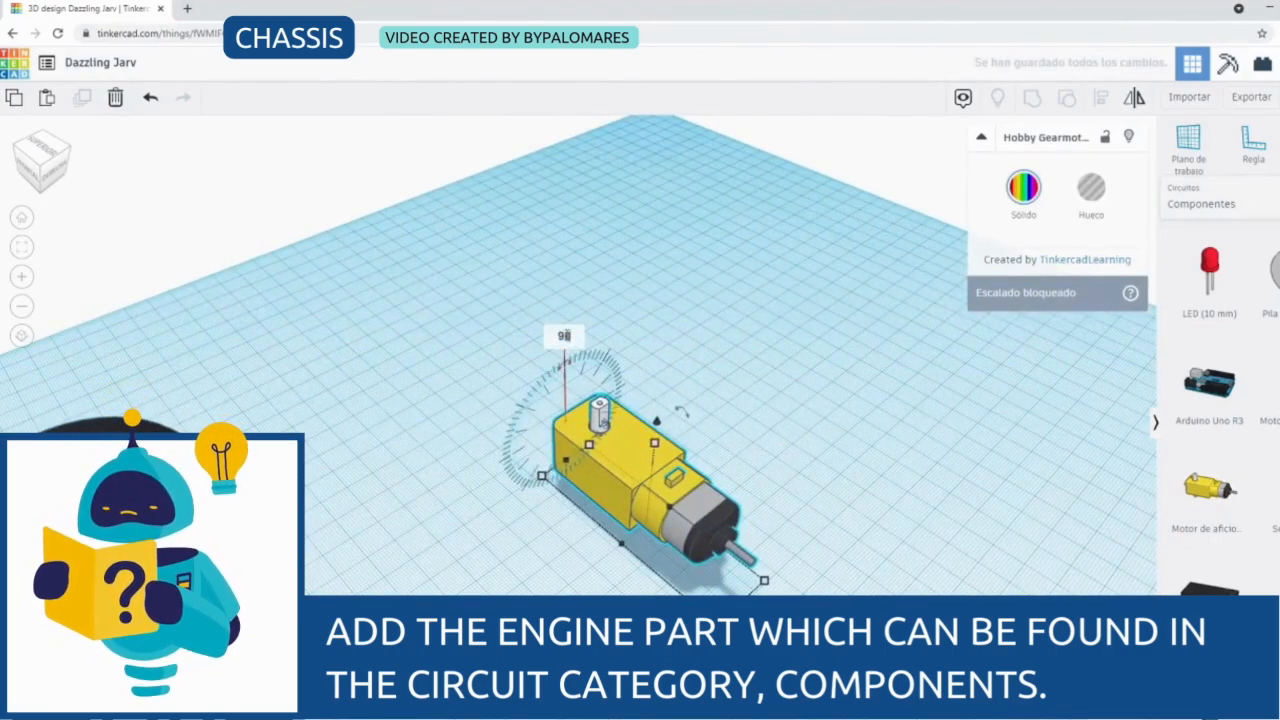
drag(566, 336, 648, 320)
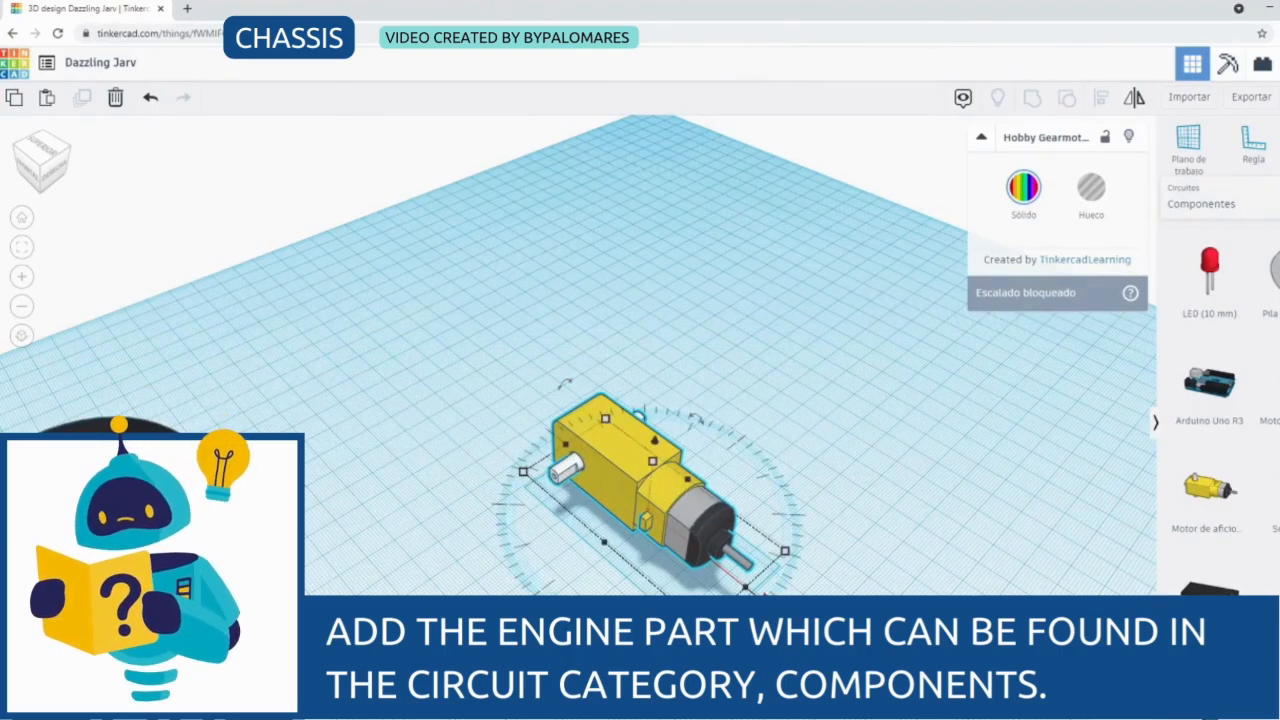
drag(768, 598, 758, 424)
Move the gearmotor next to the wheel and raise it so its output shaft fits into the small tube
drag(604, 503, 287, 634)
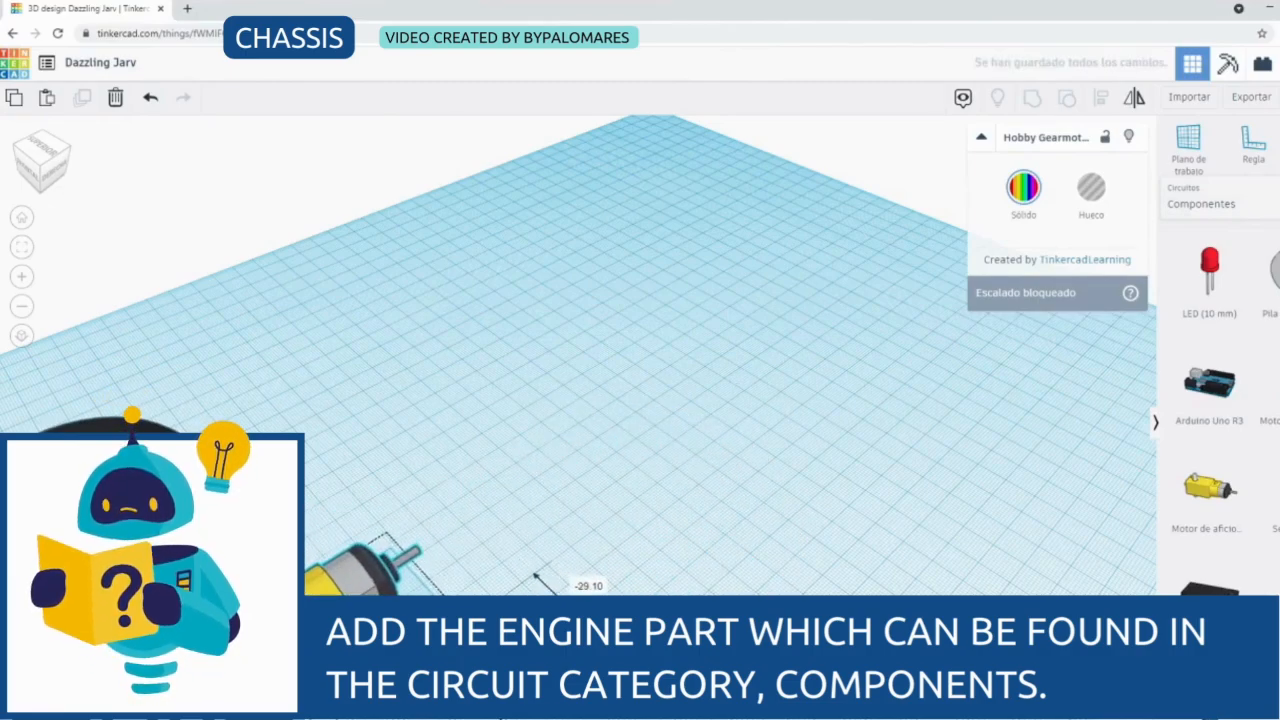
click(22, 246)
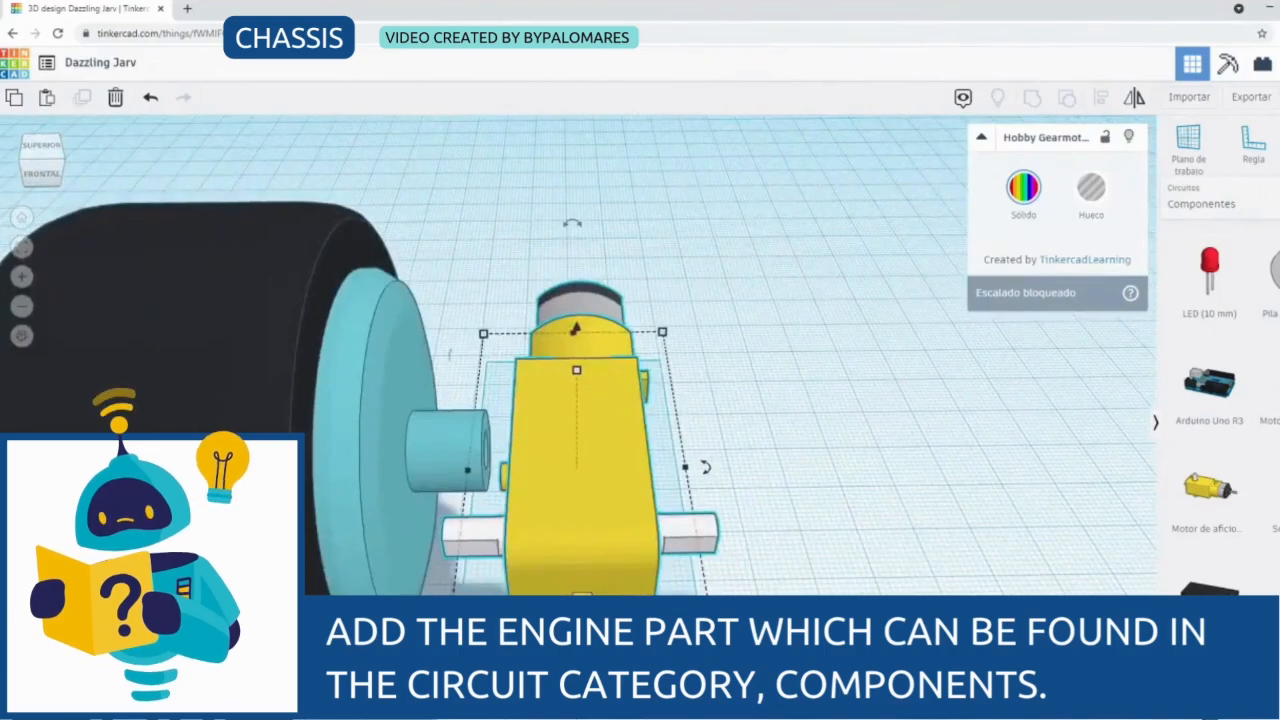
click(42, 172)
drag(576, 287, 567, 178)
drag(42, 174, 8, 174)
click(30, 172)
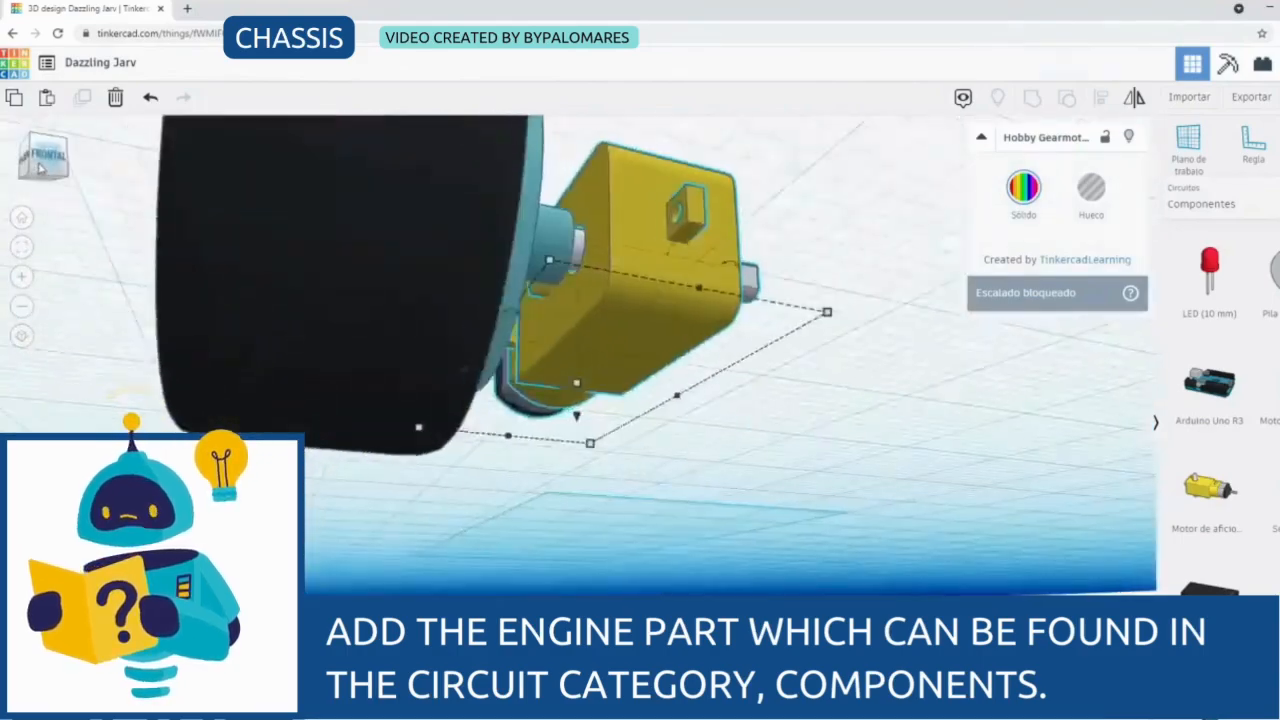
drag(32, 175, 52, 235)
scroll(366, 329, down, 3)
Group the wheel and the gearmotor into a single unit
click(747, 332)
drag(730, 240, 305, 600)
click(1032, 98)
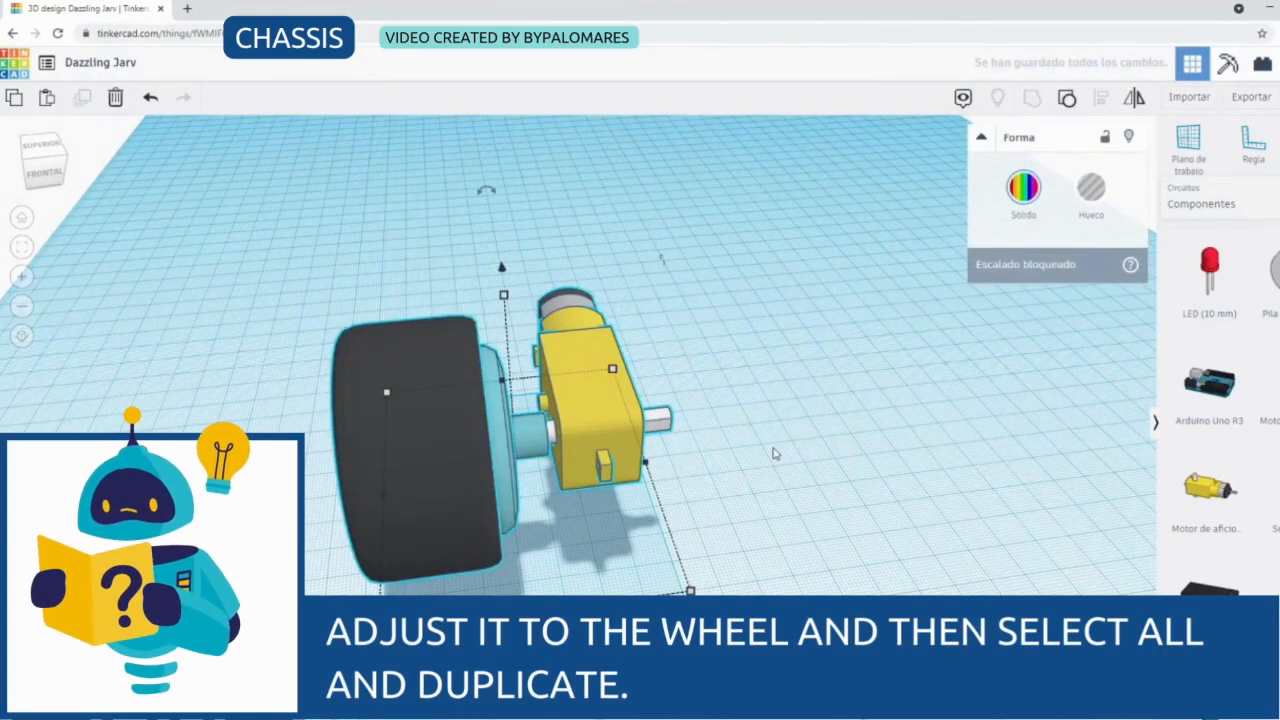
Duplicate the wheel-and-motor unit, place the copy beside the original and rotate it 180° so its wheel faces outward
key(ctrl+v)
drag(642, 424, 857, 399)
mouse_move(50, 170)
mouse_down()
mouse_move(2, 167)
mouse_move(34, 170)
mouse_up()
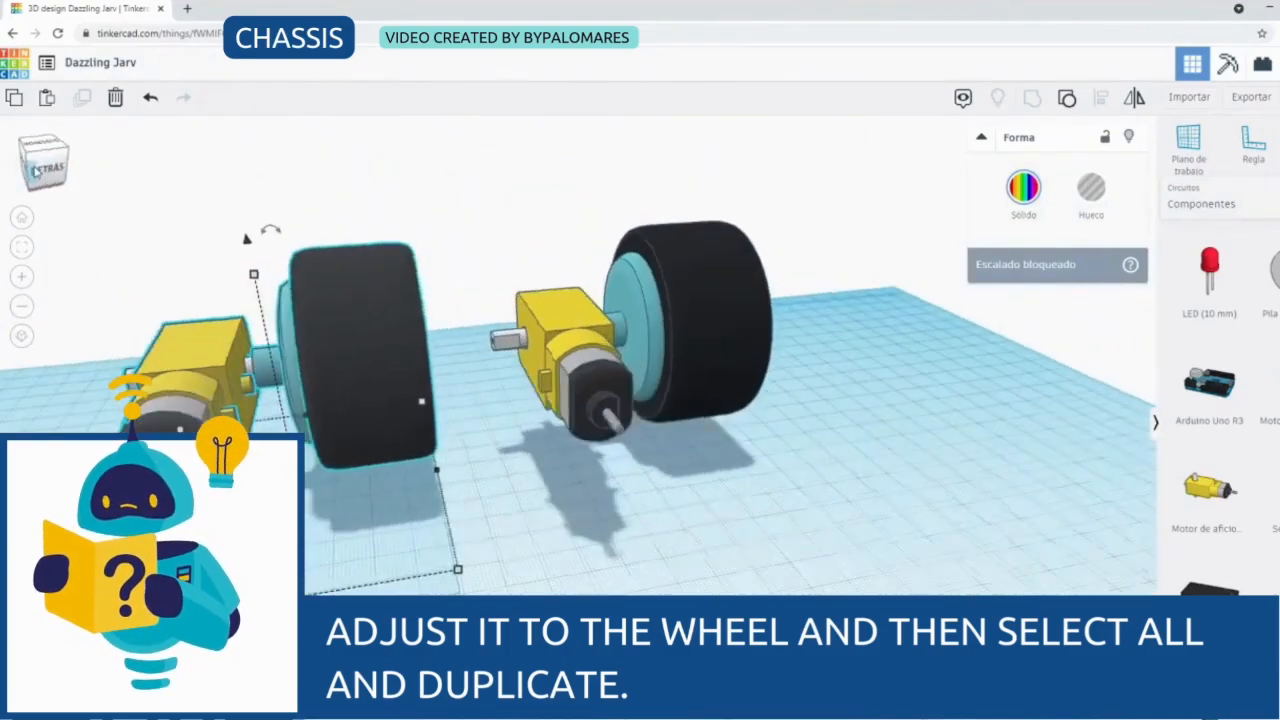
scroll(310, 181, down, 2)
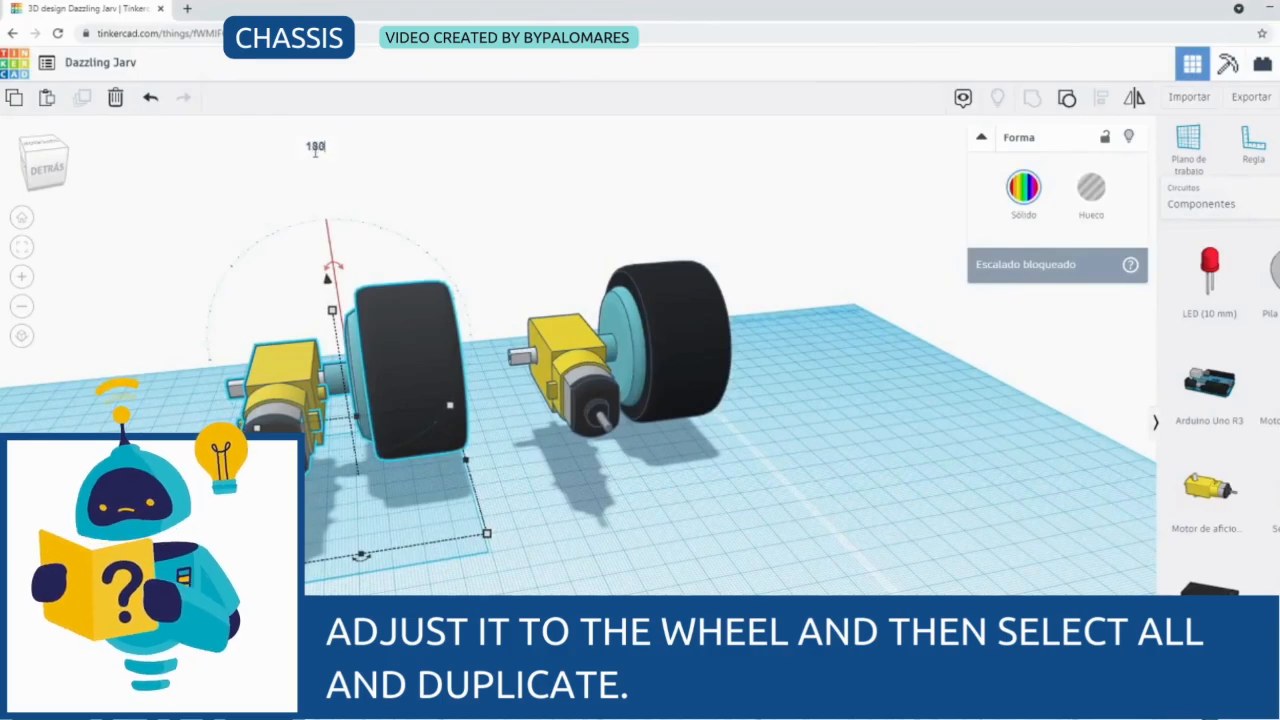
key(Return)
Align the two wheel-and-motor units by their centres in the front-to-back direction
drag(45, 172, 110, 192)
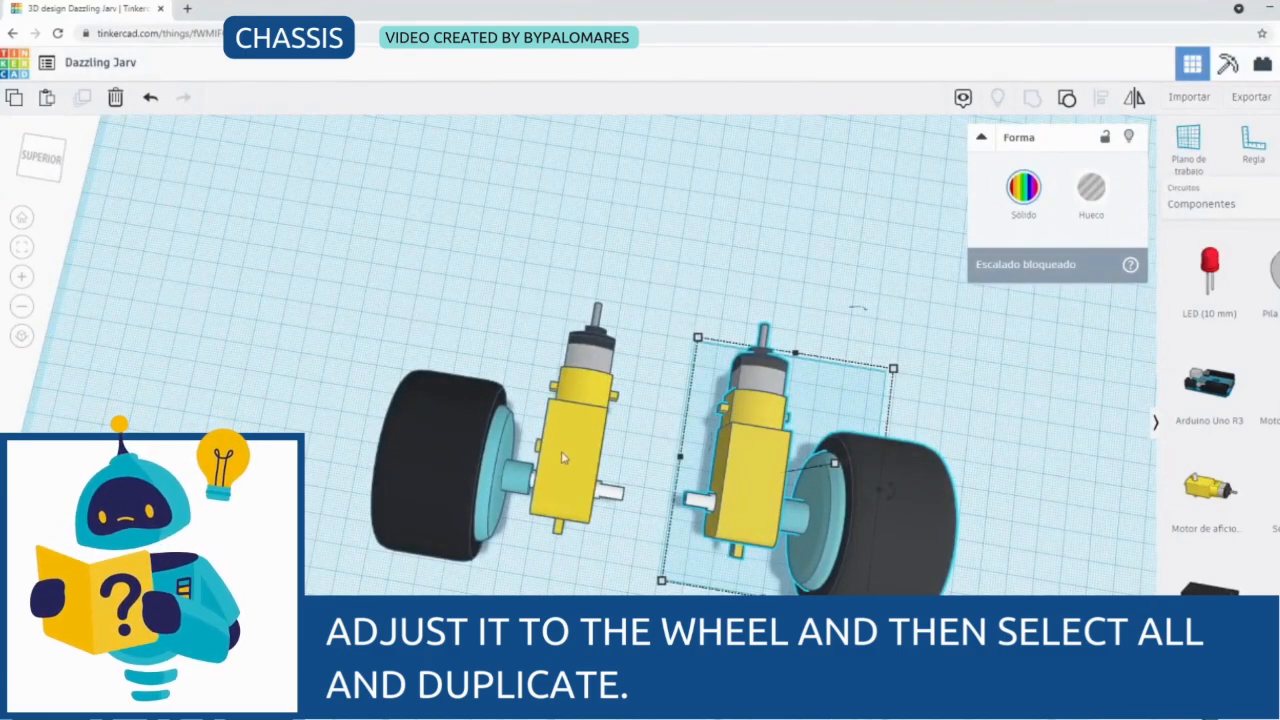
shift+click(462, 503)
click(1101, 98)
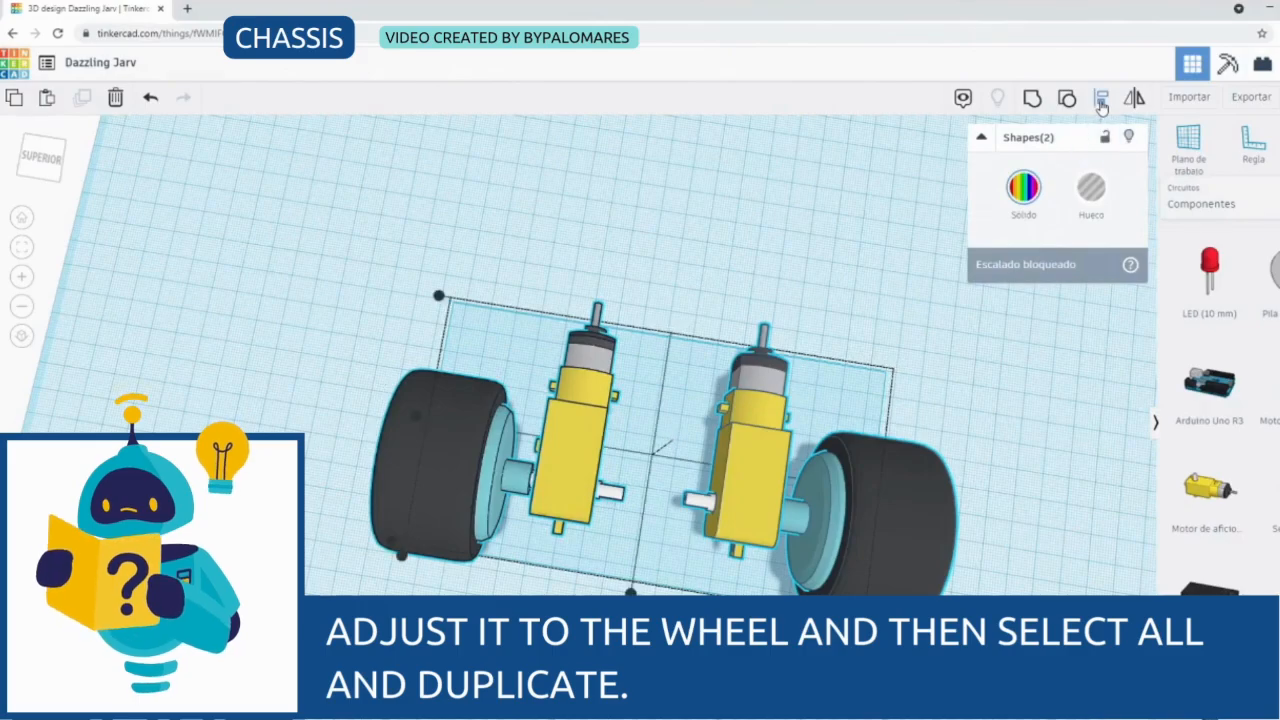
click(417, 421)
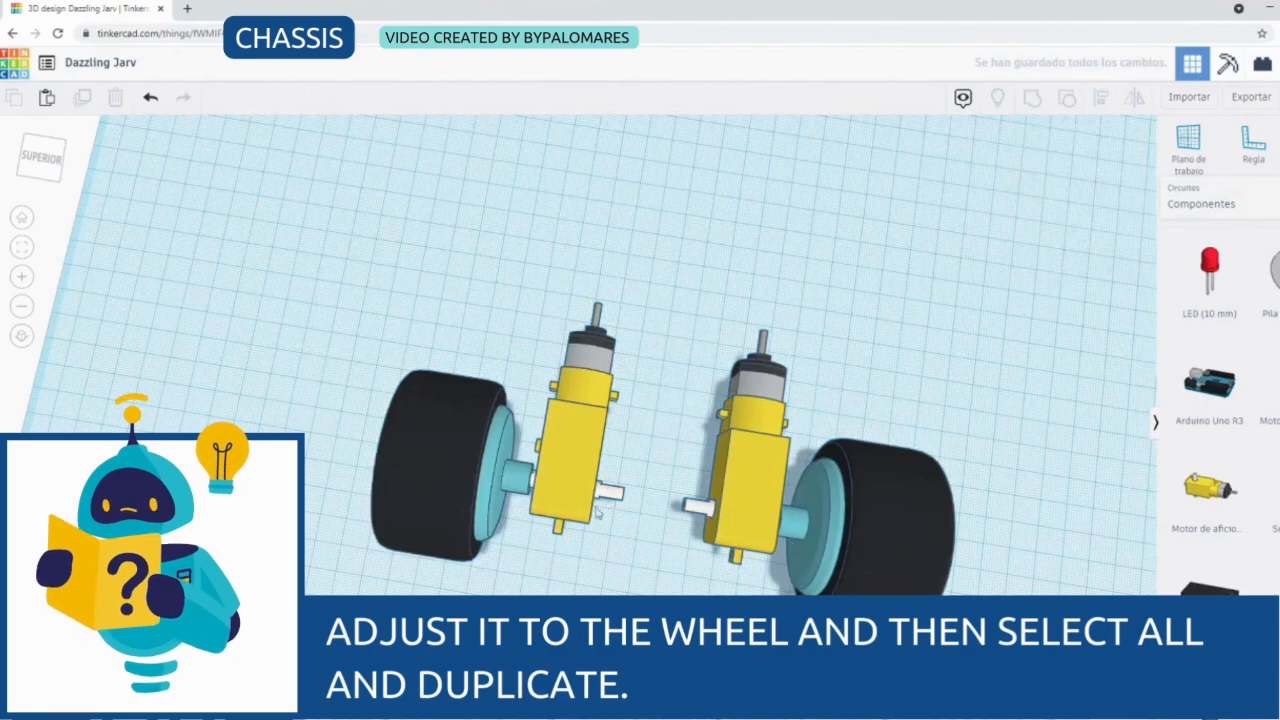
Select both wheel-and-motor units and duplicate them as a second pair
right_drag(197, 243, 123, 170)
drag(140, 318, 690, 592)
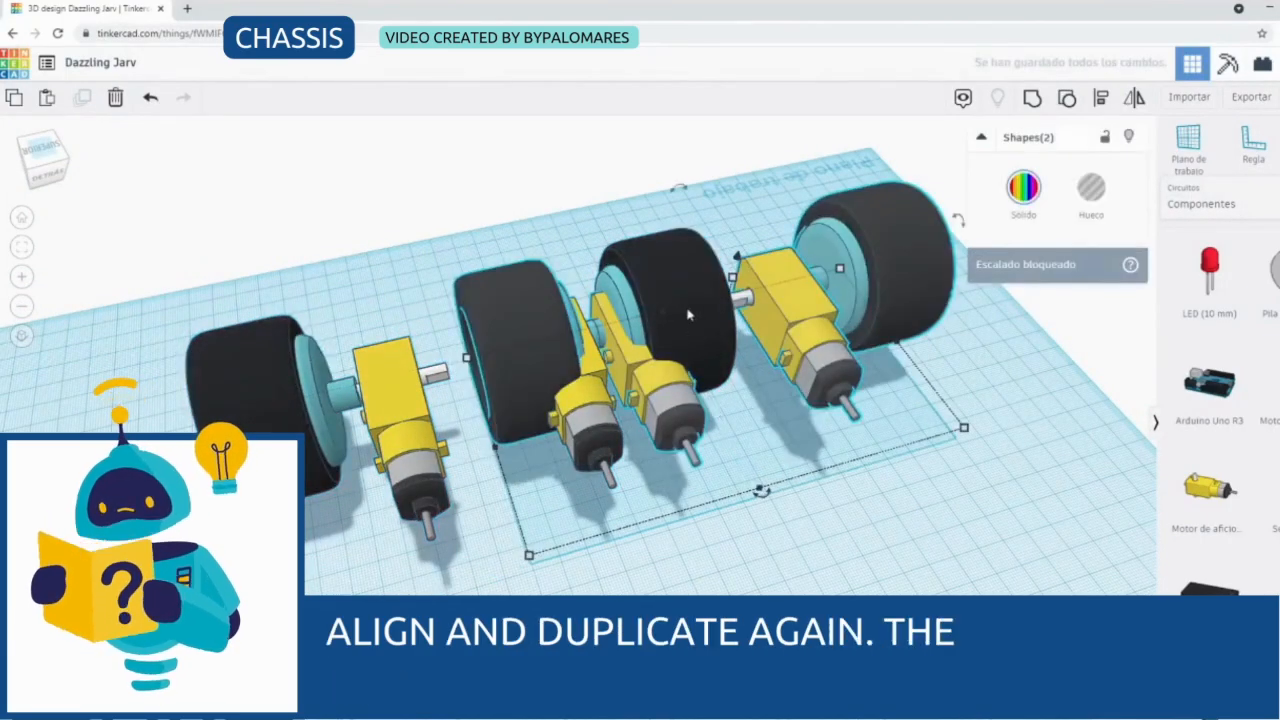
key(ctrl+d)
Undo the move of a single copied unit, and move both units of one pair away from the other pair as the second axle
drag(686, 314, 630, 585)
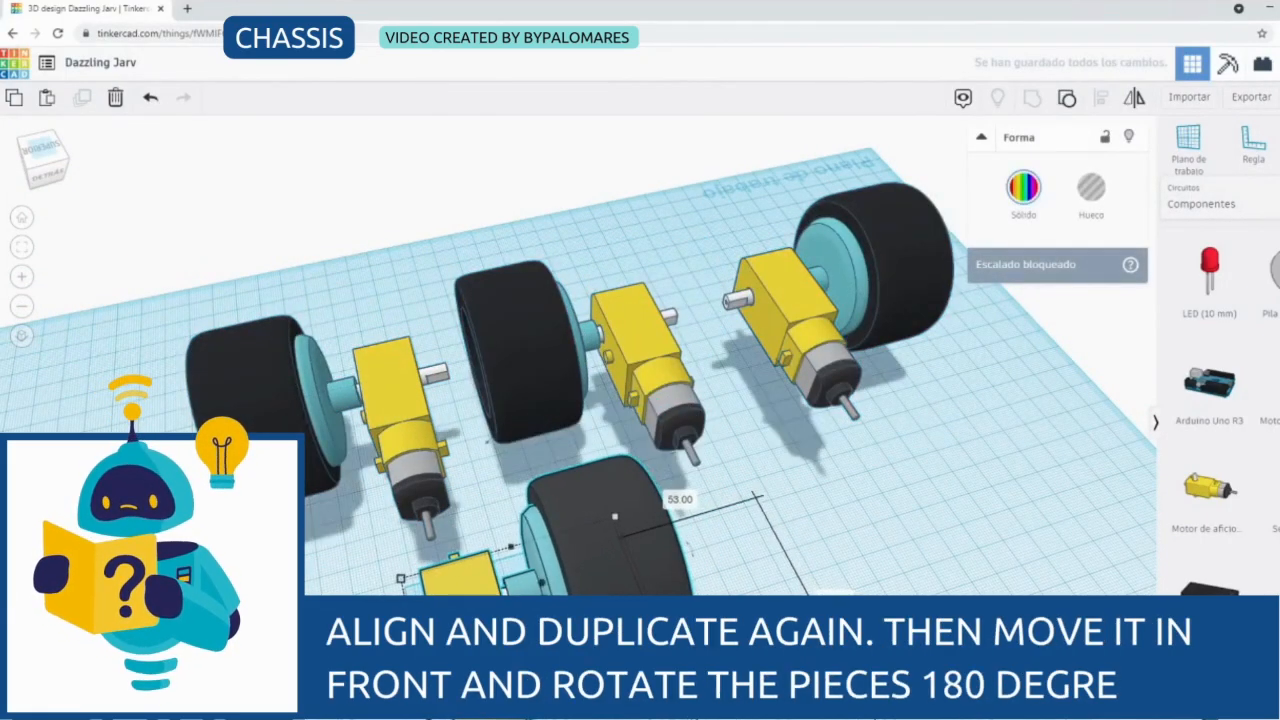
key(ctrl+z)
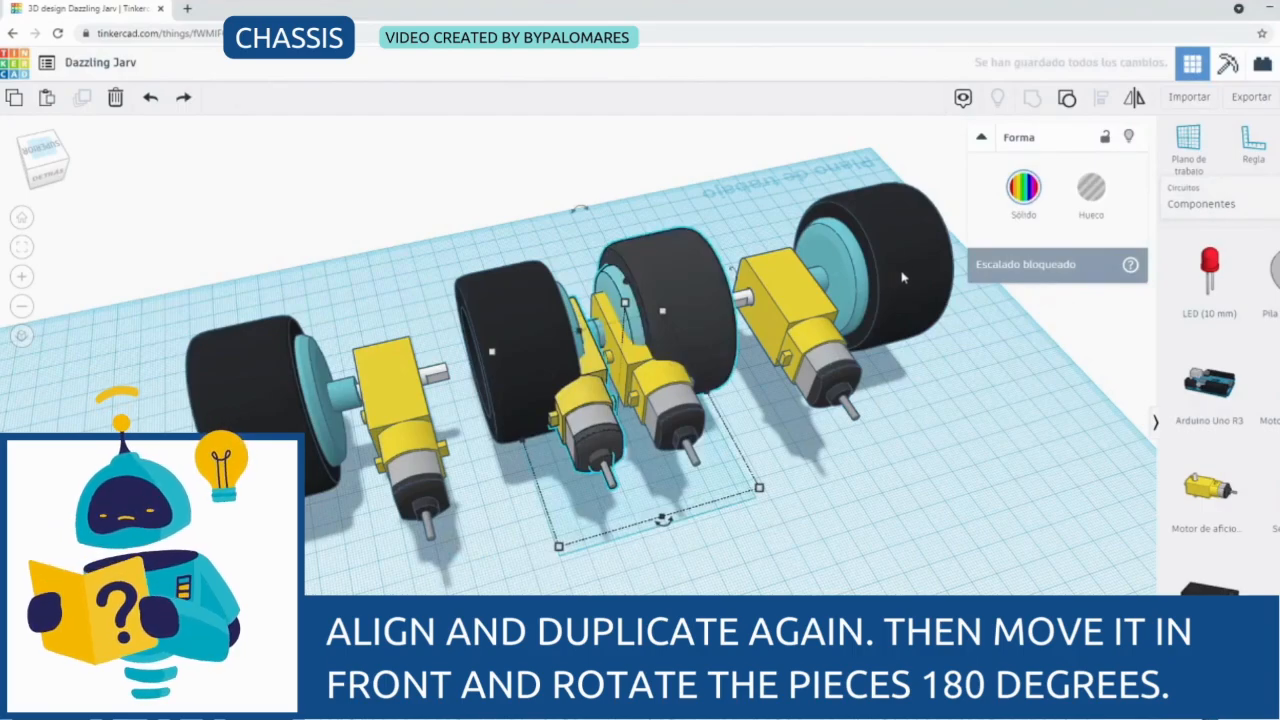
click(910, 271)
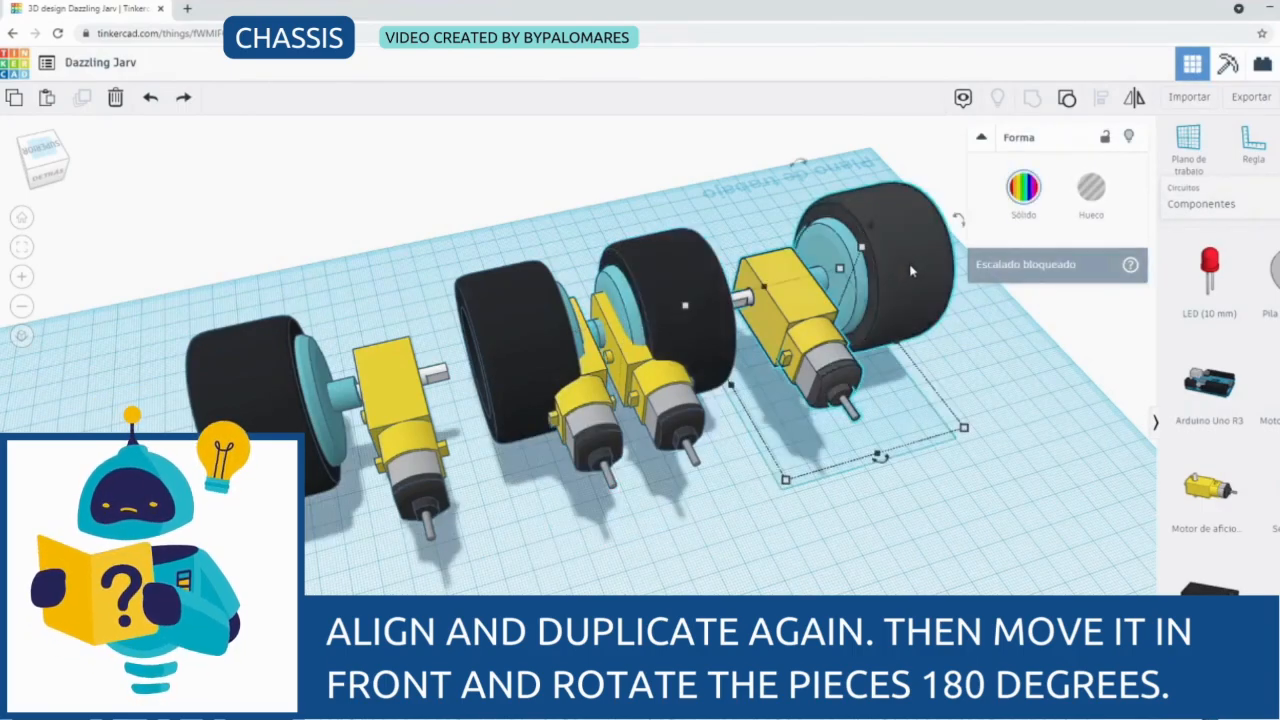
shift+click(504, 326)
drag(504, 326, 445, 580)
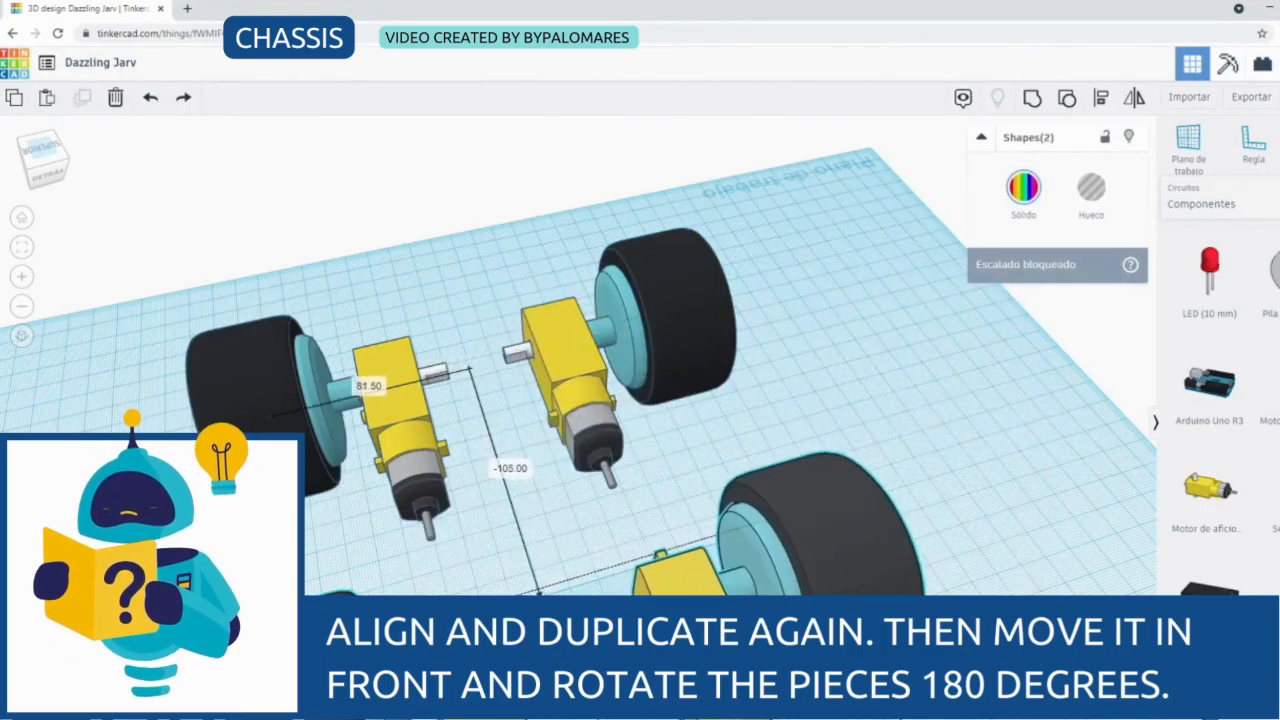
Rotate the second pair of wheel-and-motor units 180° about the vertical axis so its motors face the other pair
scroll(576, 450, down, 5)
right_drag(660, 520, 728, 527)
click(40, 165)
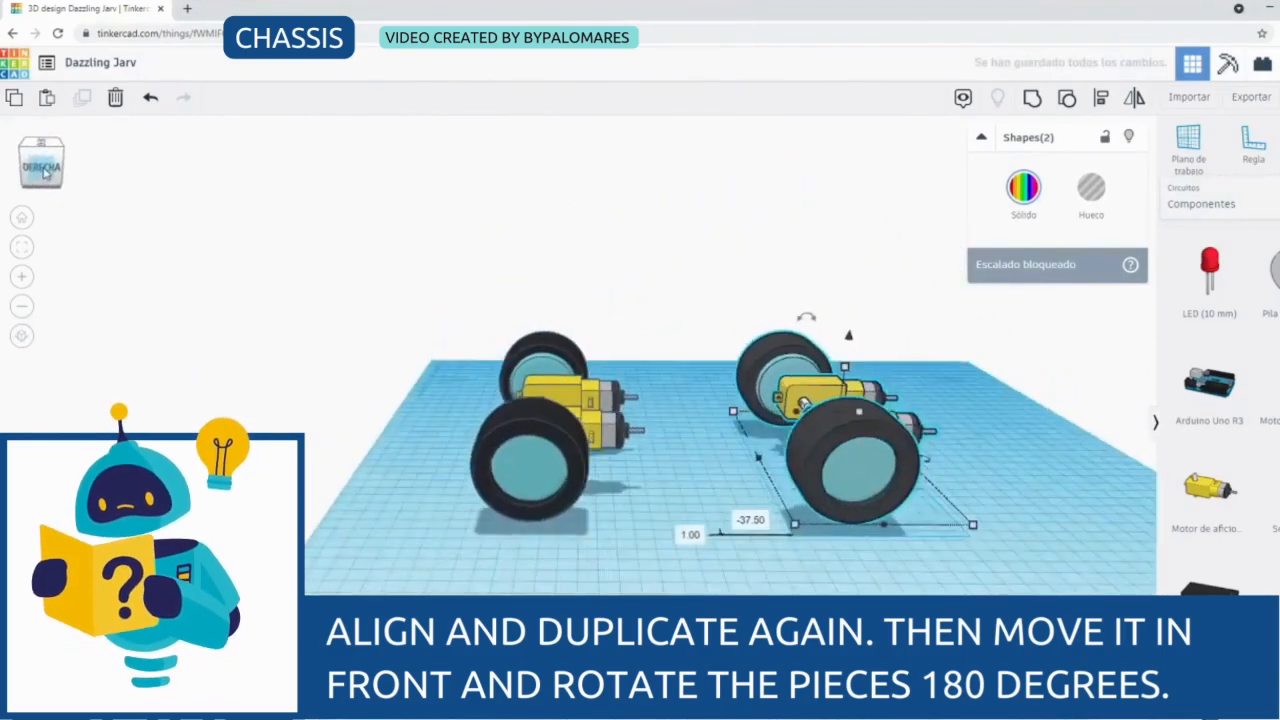
mouse_move(806, 318)
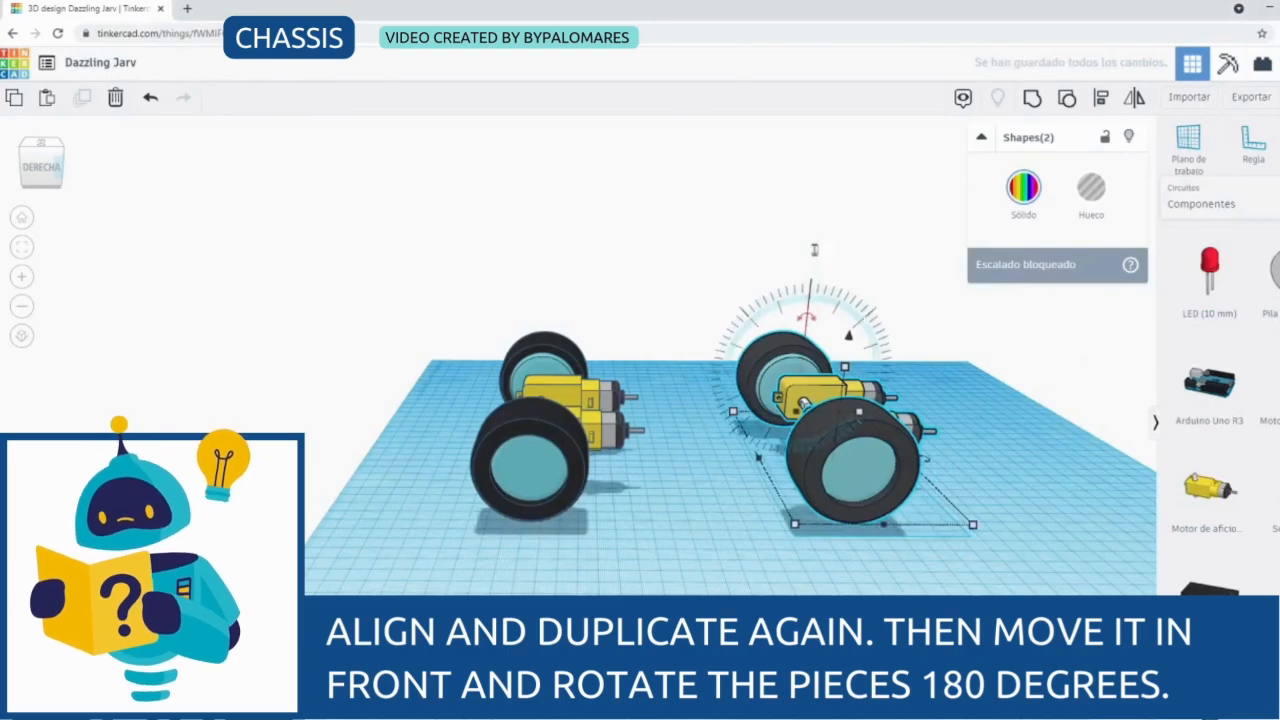
text(180)
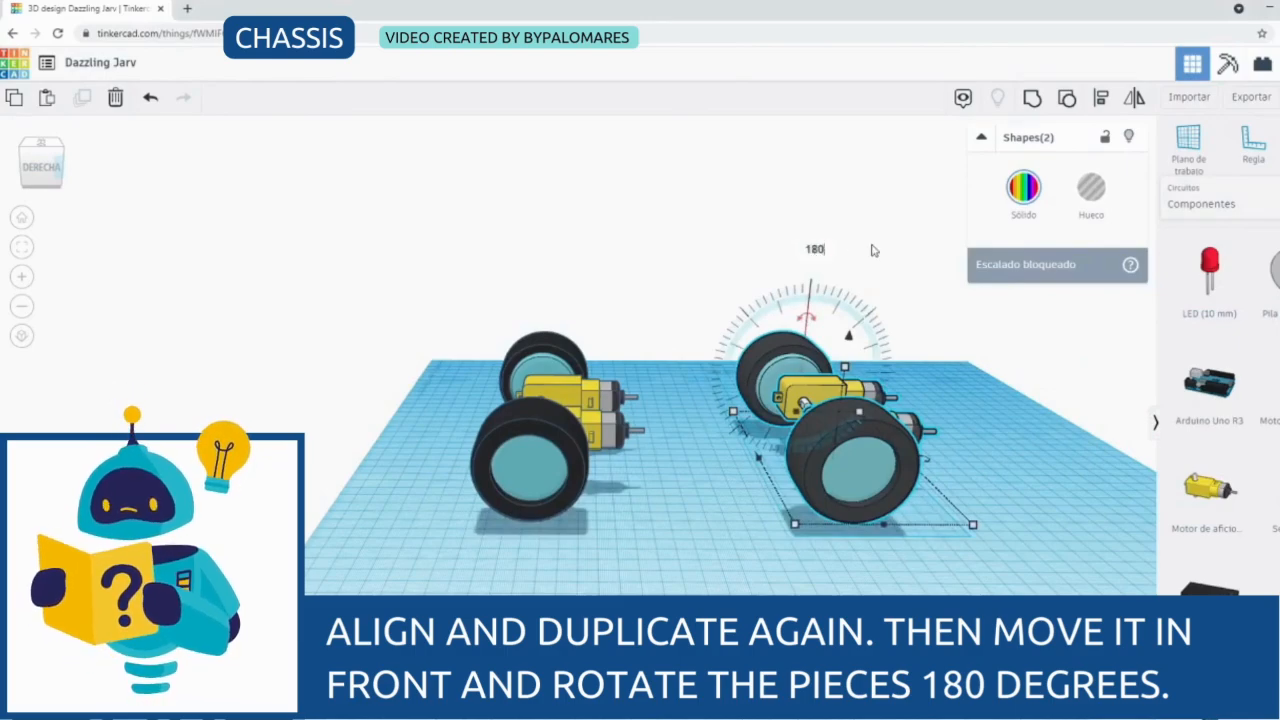
key(Return)
Group the two wheel-and-motor units of the rotated pair
click(28, 180)
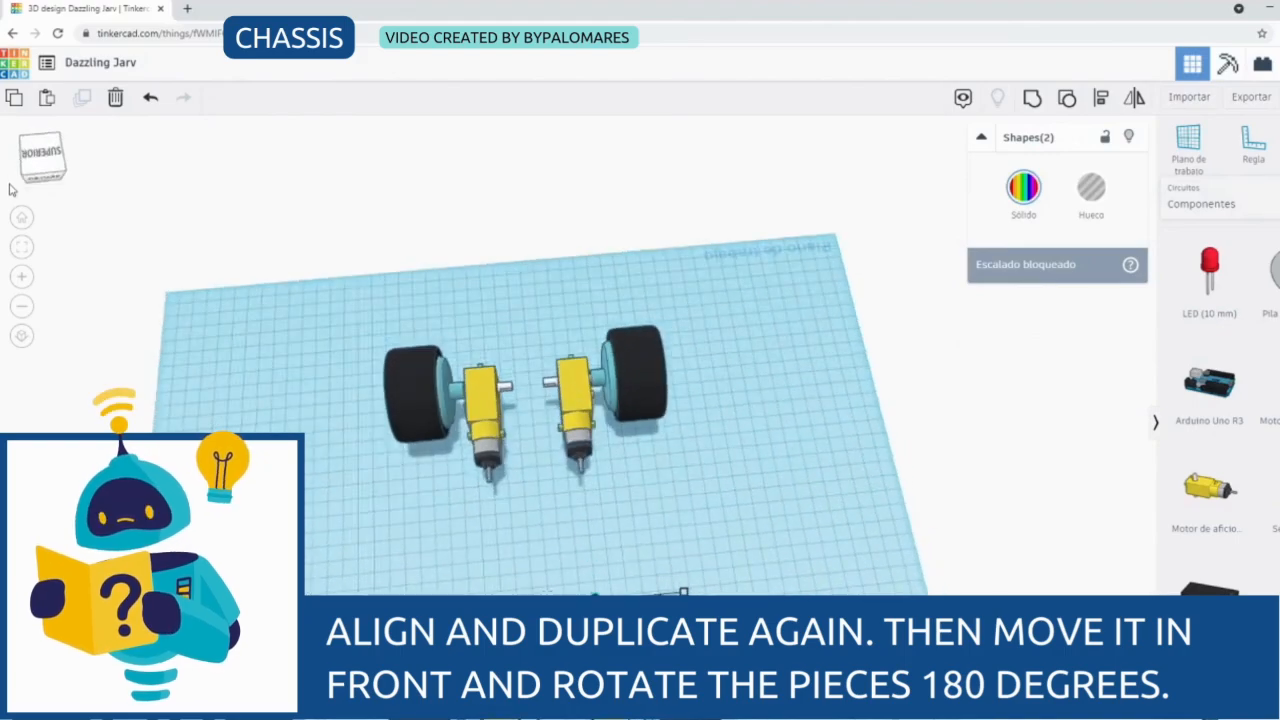
click(46, 171)
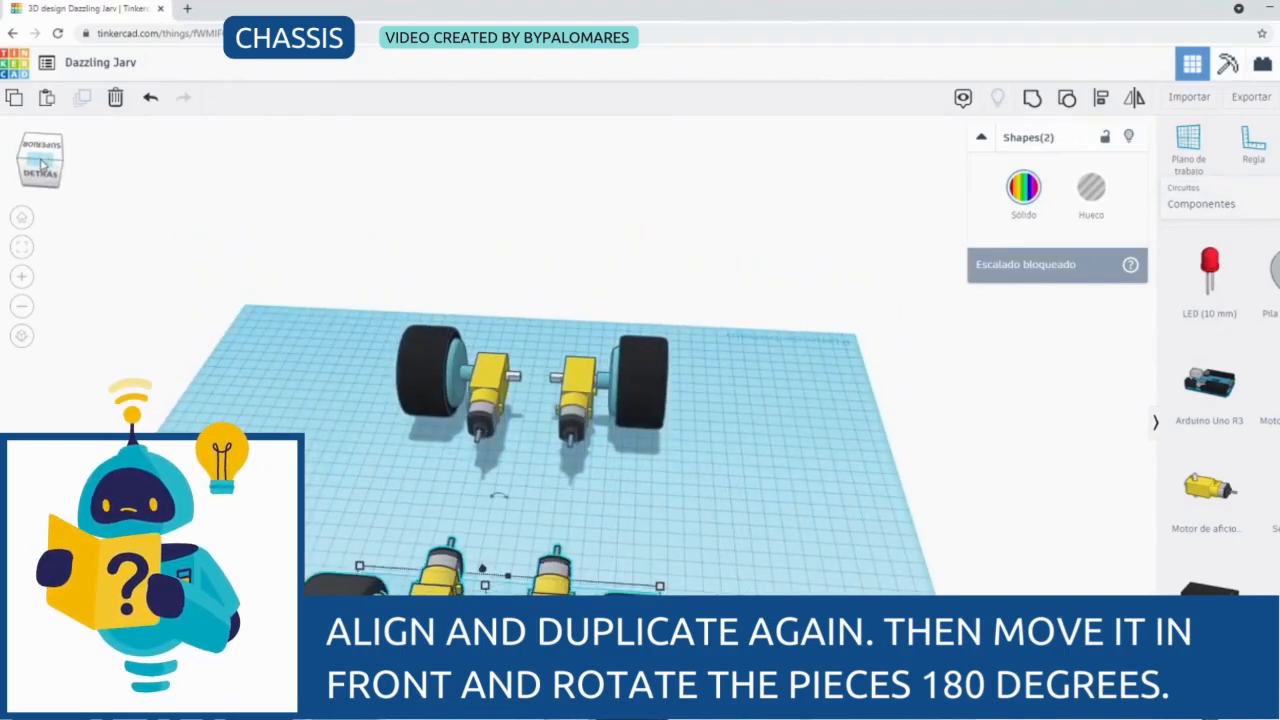
drag(43, 163, 26, 250)
click(41, 163)
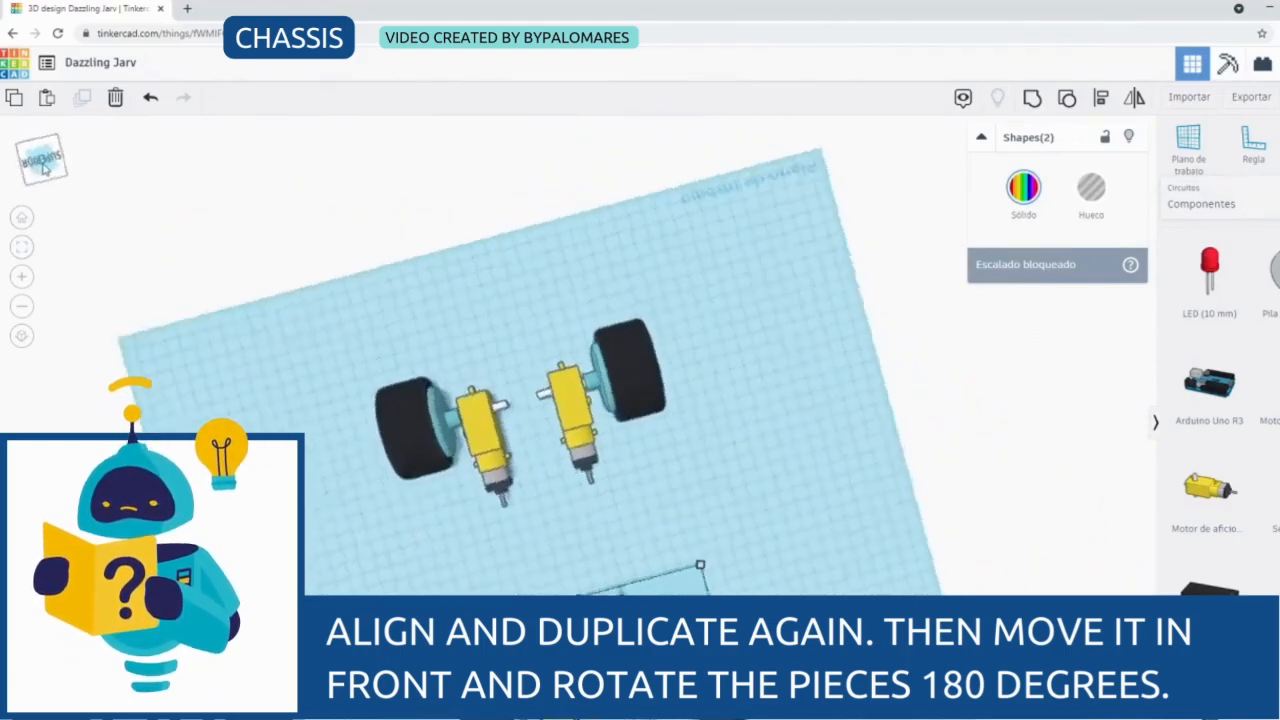
click(23, 250)
scroll(200, 246, down, 4)
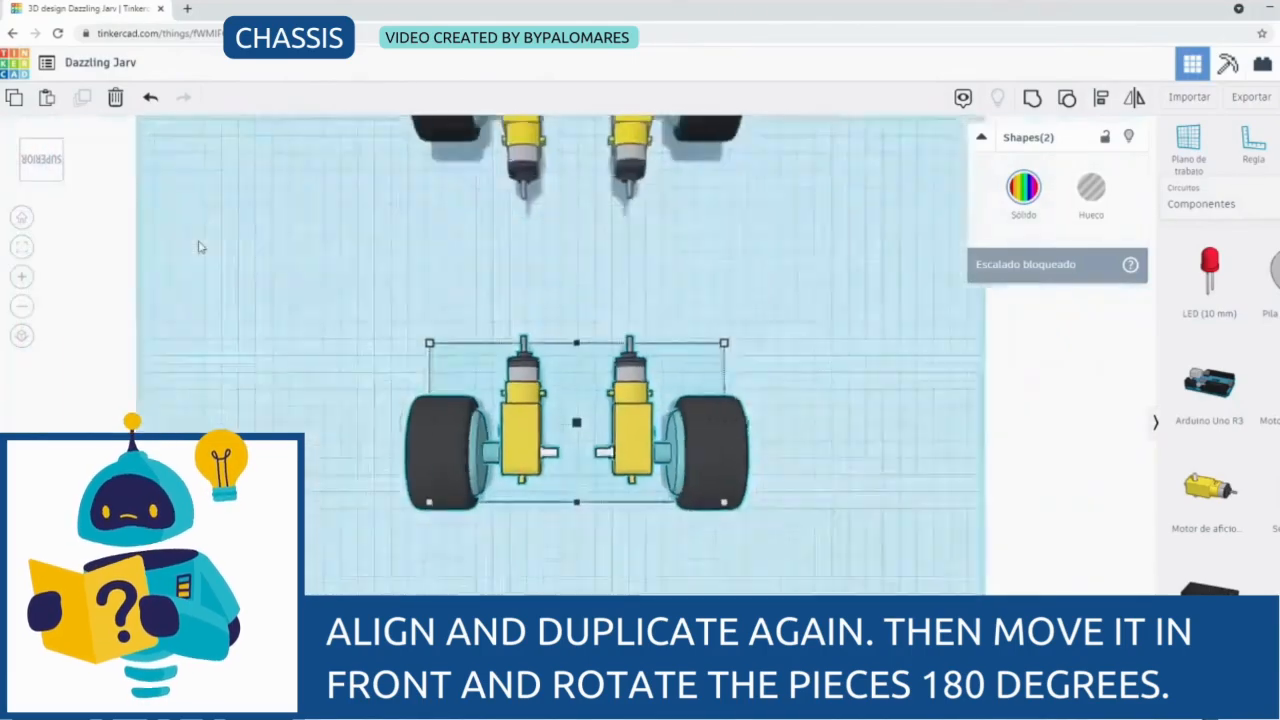
drag(421, 138, 394, 470)
drag(430, 340, 746, 521)
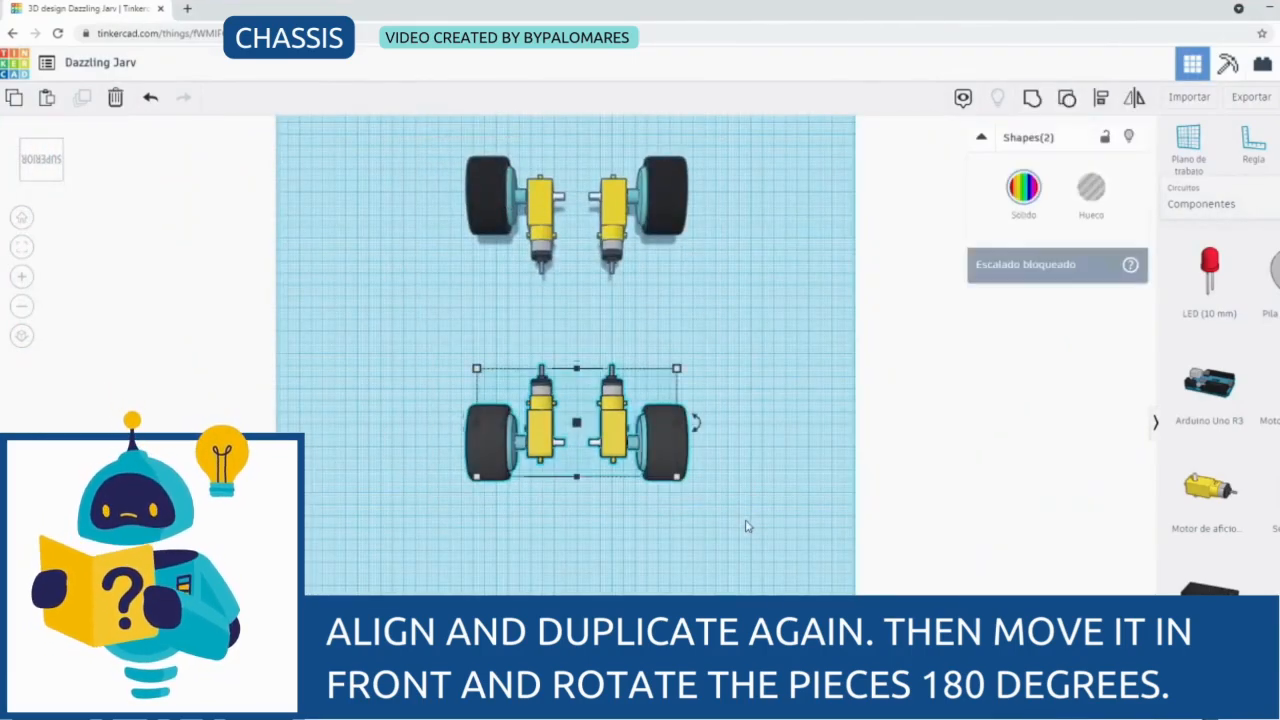
click(1032, 99)
click(652, 294)
Group the two wheel-and-motor units of the other pair as a separate axle
click(617, 233)
drag(443, 137, 730, 285)
click(1030, 100)
click(612, 230)
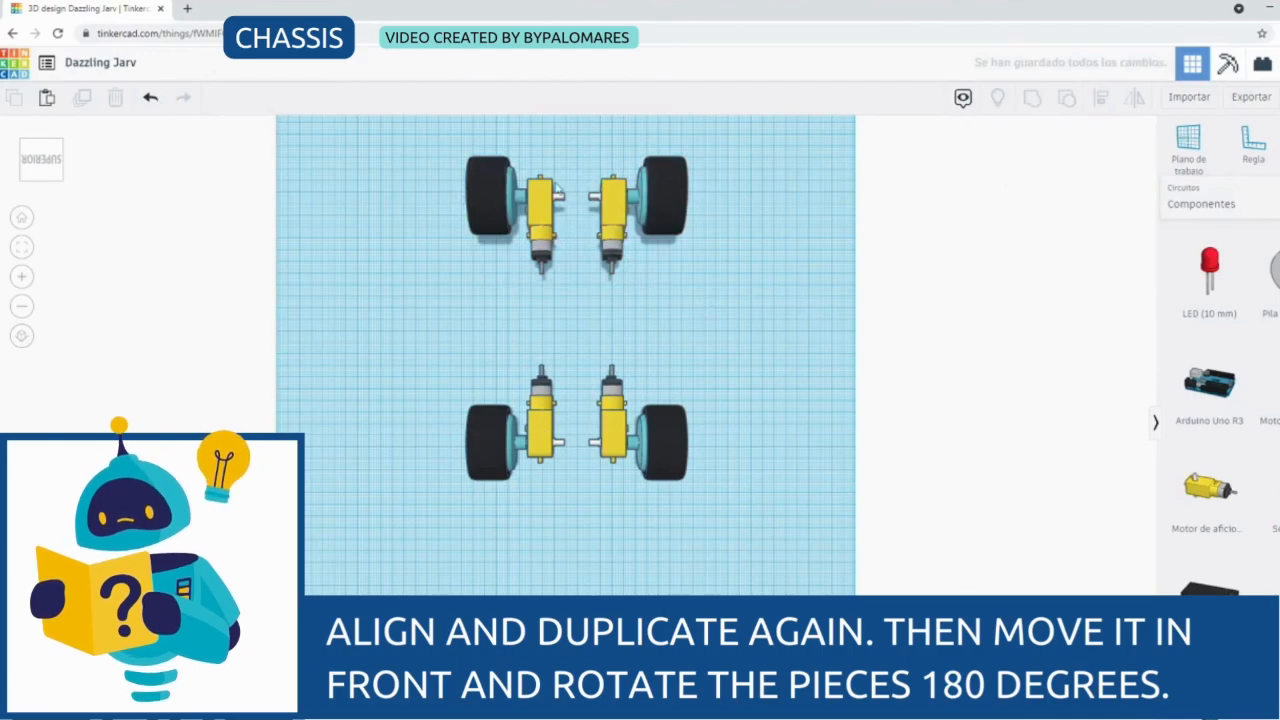
Select both grouped axles and align them by their centres in the side-to-side direction
click(557, 191)
shift+click(543, 437)
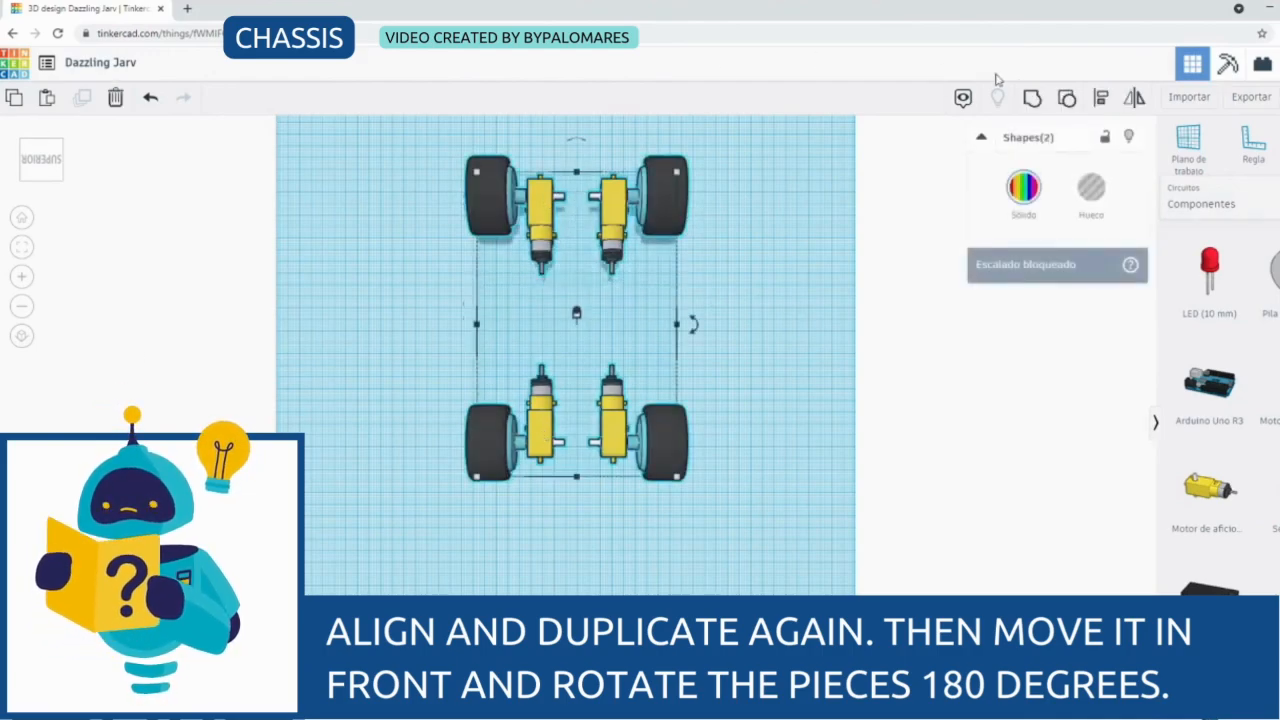
click(1102, 104)
click(666, 443)
click(578, 500)
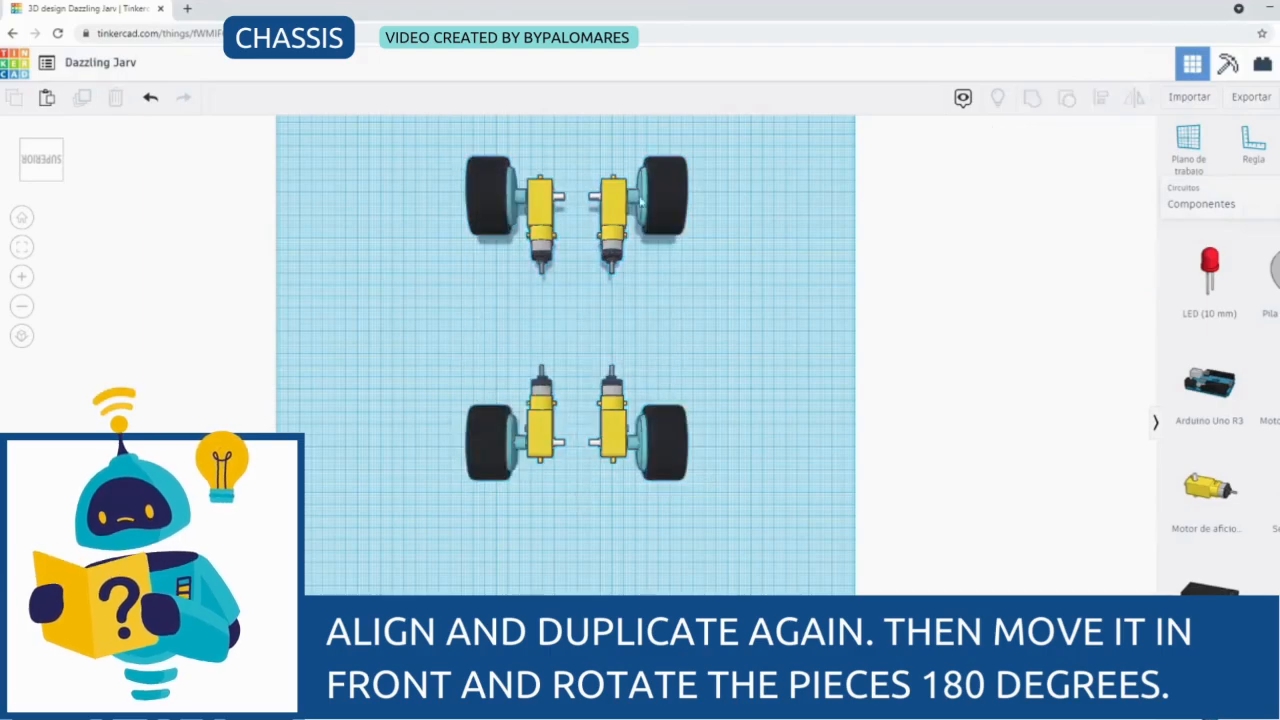
Add a solid box from the basic shapes with length 200, width 70 and height 4 as the chassis base plate
drag(42, 172, 77, 166)
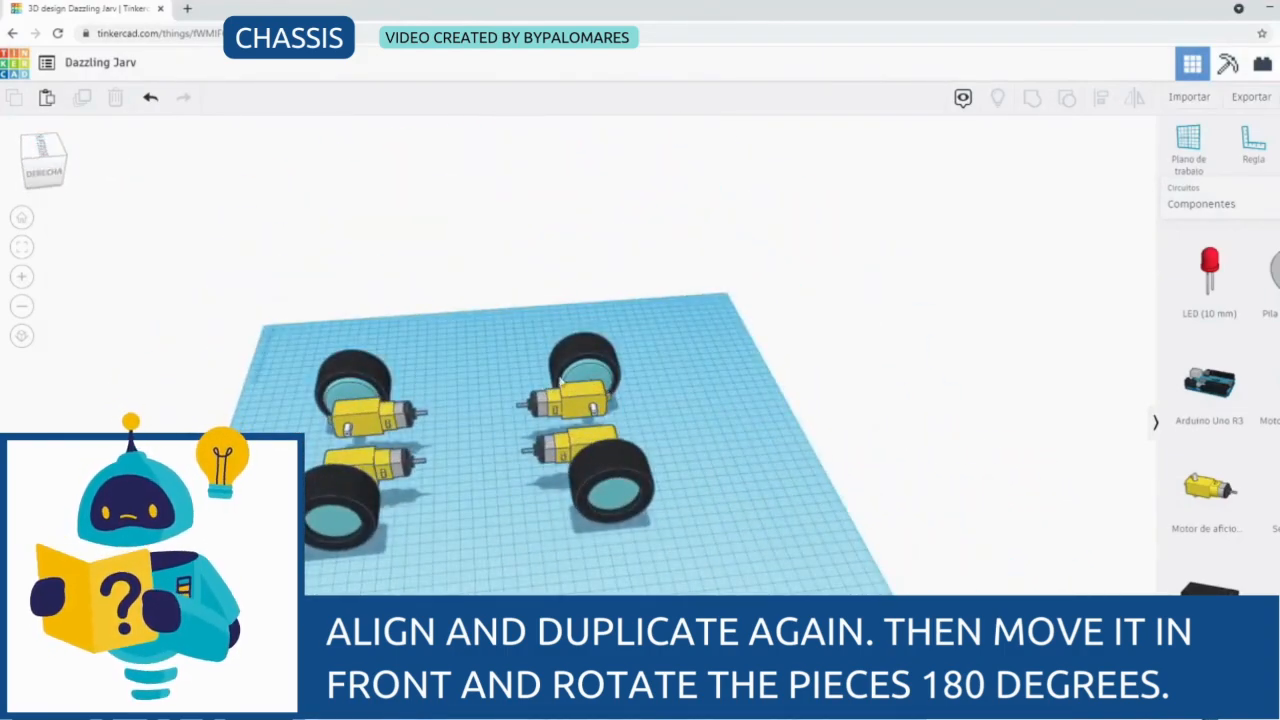
mouse_move(46, 162)
mouse_down()
mouse_move(60, 162)
mouse_move(46, 152)
mouse_move(49, 166)
mouse_up()
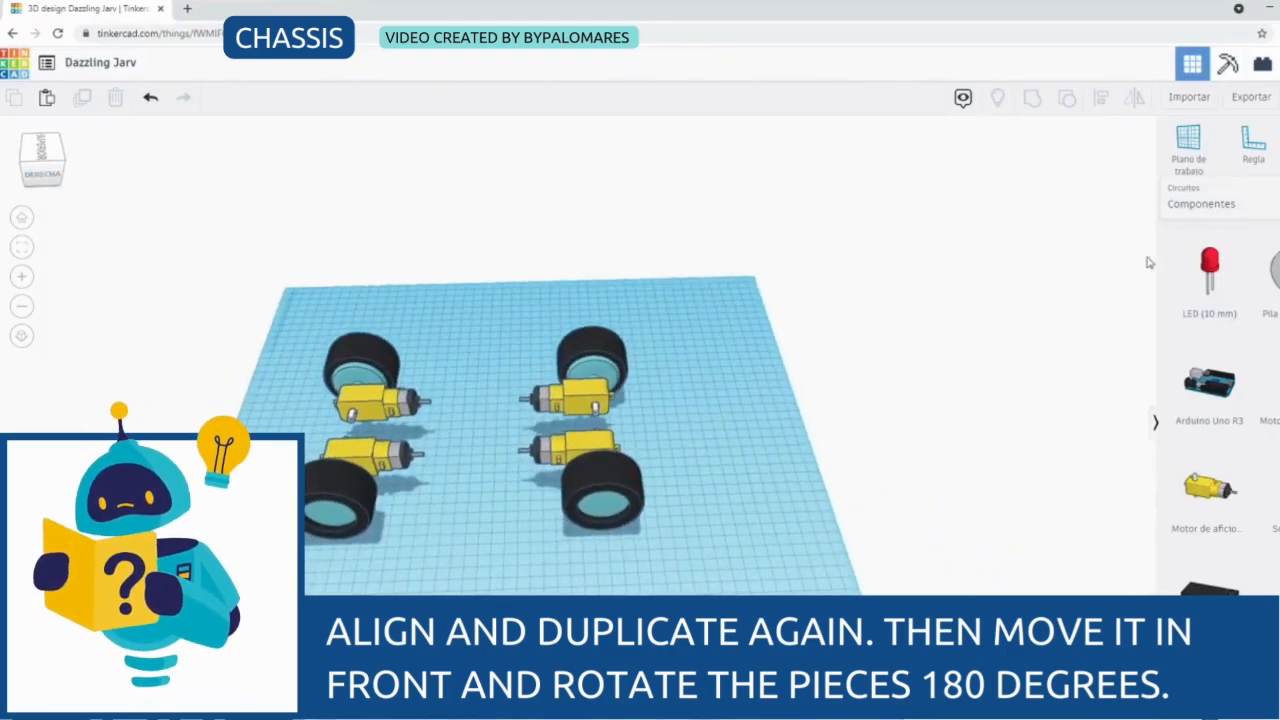
click(1201, 203)
click(1230, 252)
drag(1208, 382, 440, 592)
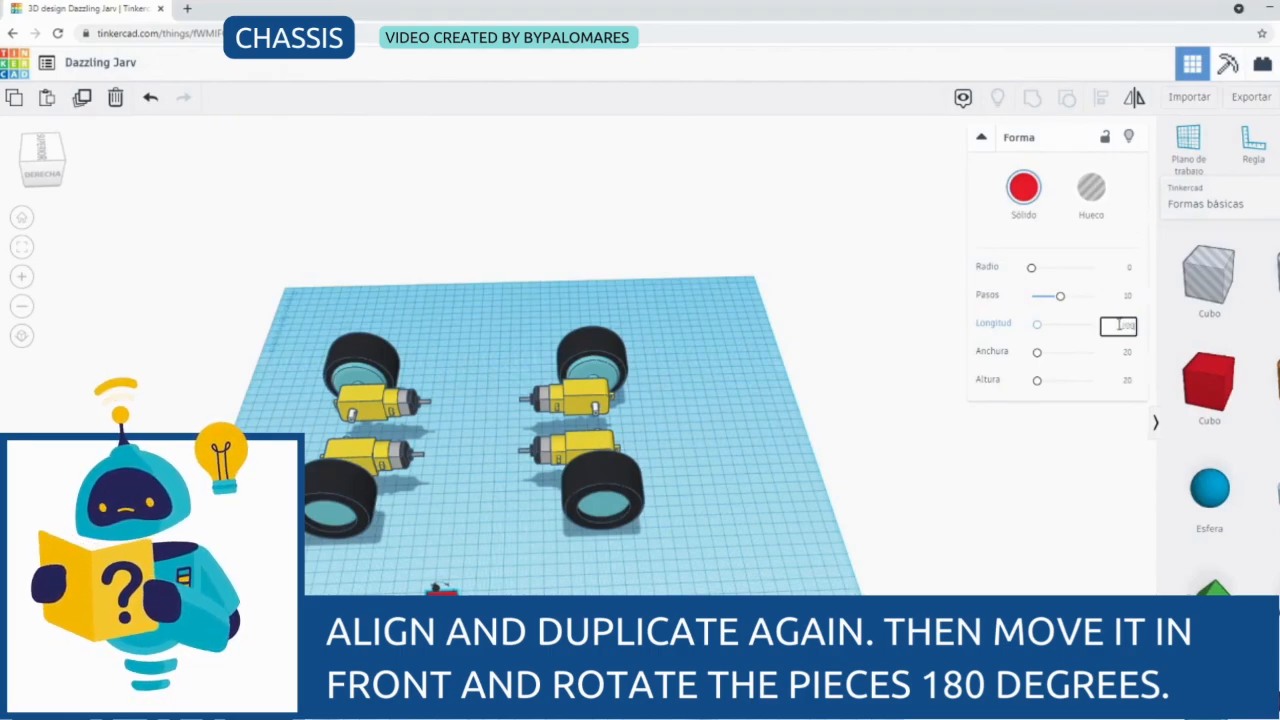
key(Return)
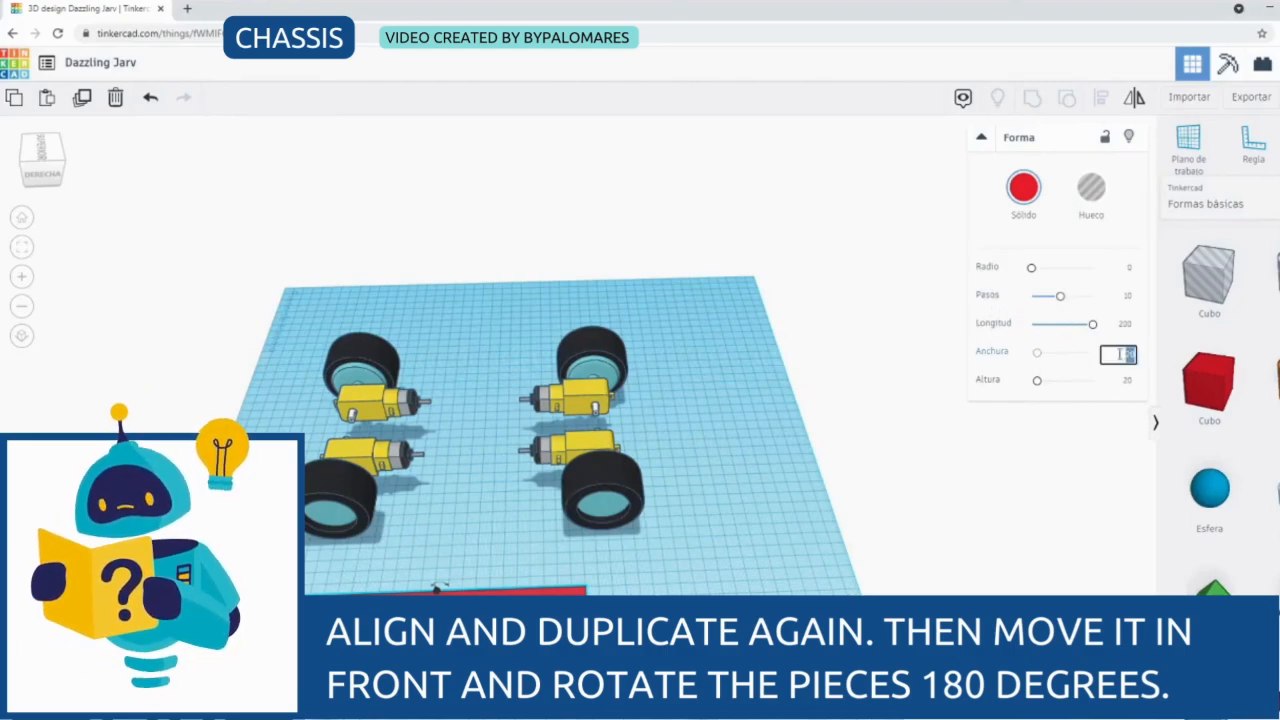
key(Return)
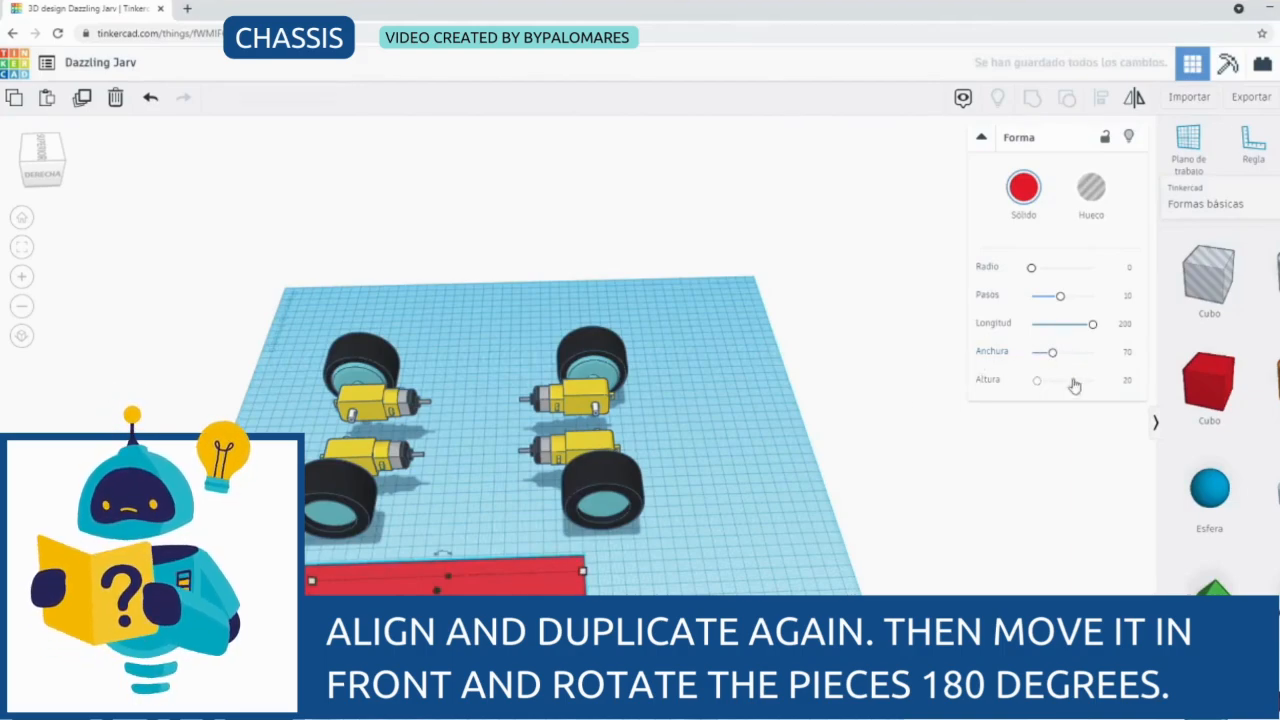
click(1126, 381)
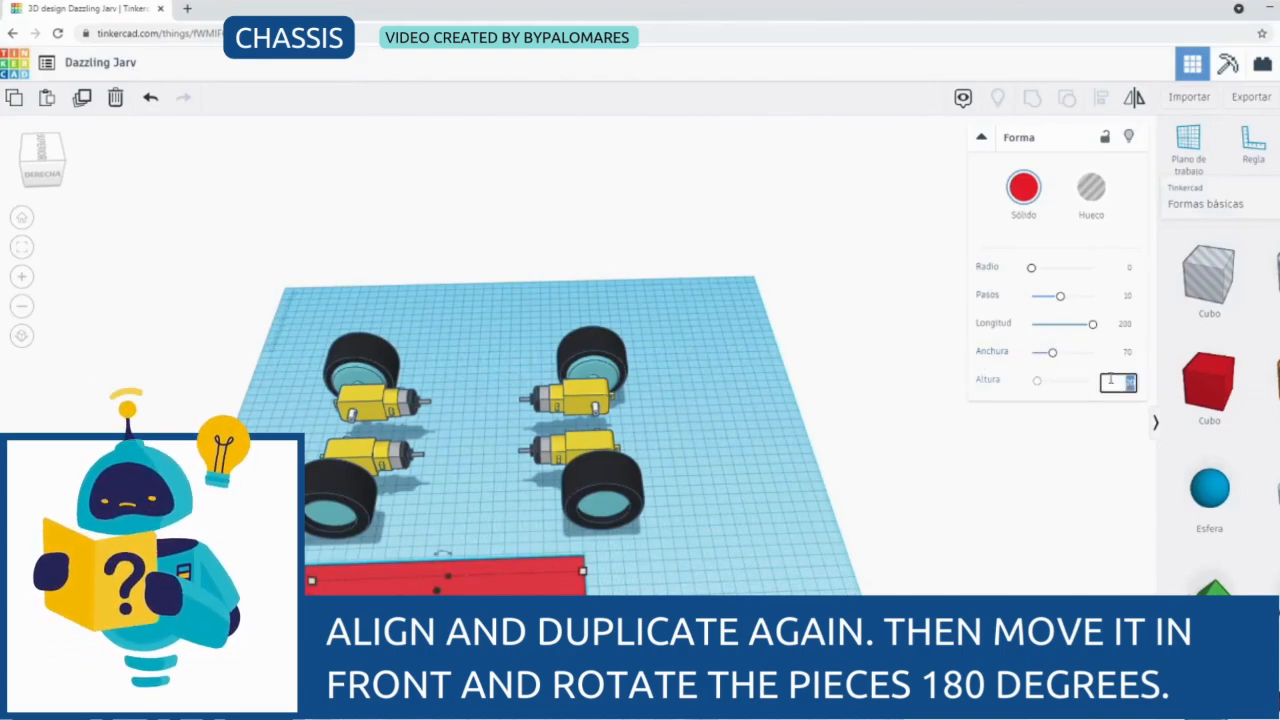
text(4)
click(971, 394)
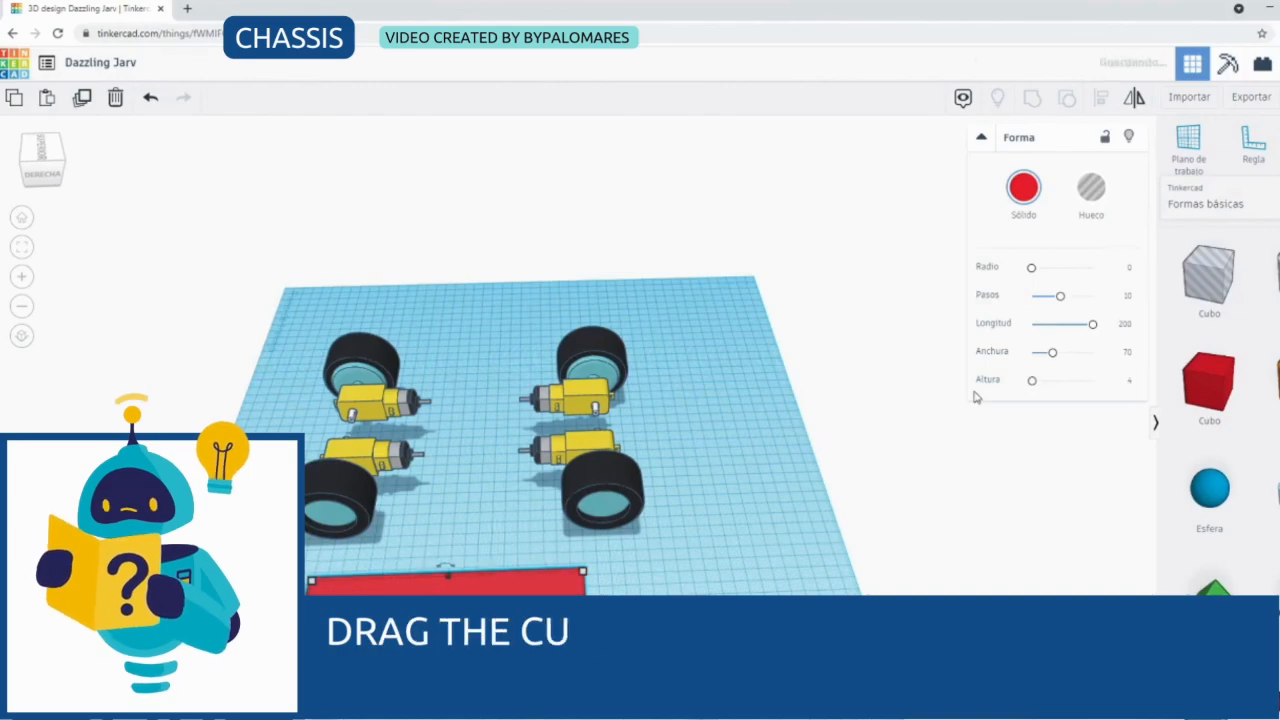
Raise the base plate about 84 mm above the workplane and move it over the four wheels
right_drag(194, 343, 522, 556)
drag(470, 547, 466, 443)
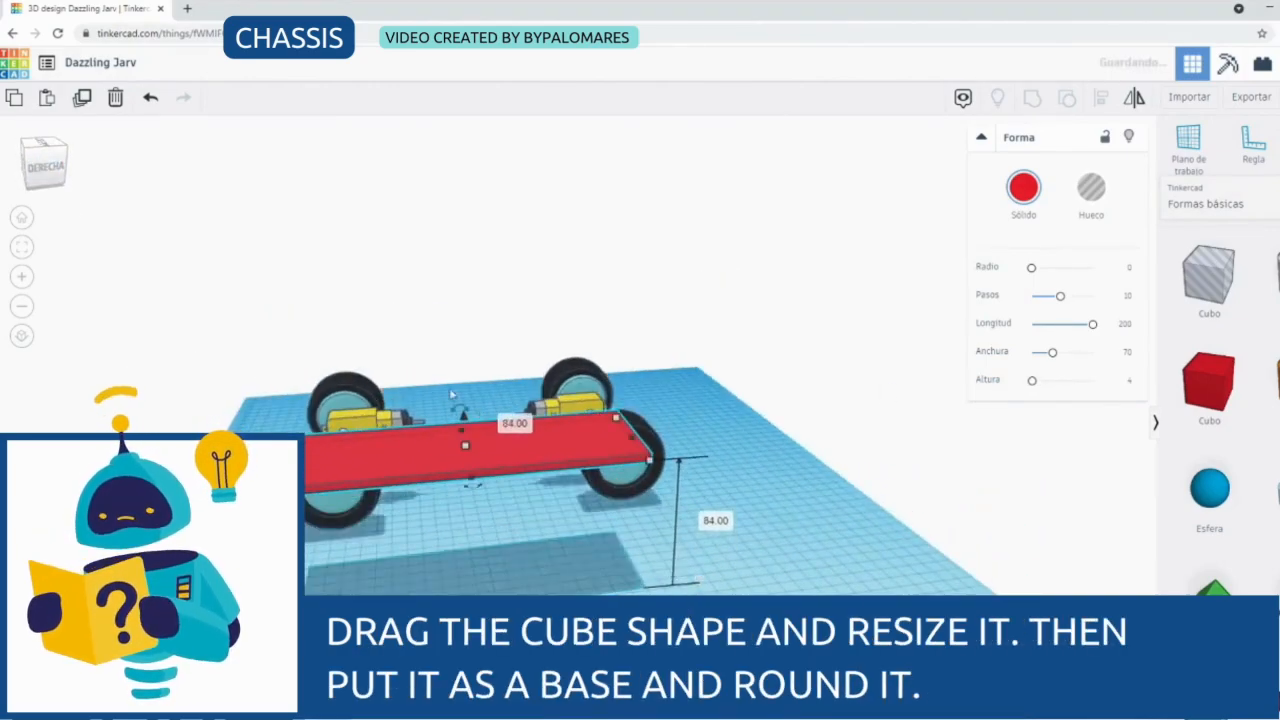
click(52, 172)
drag(849, 534, 614, 565)
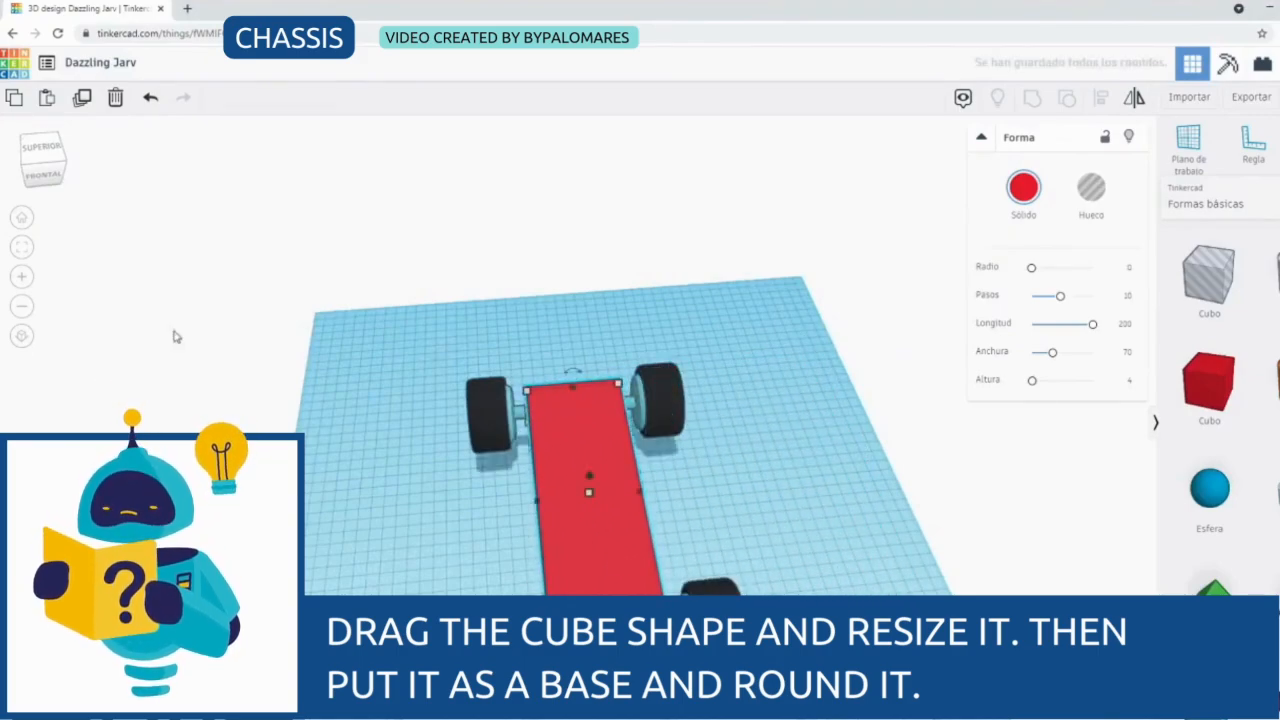
Lower the base plate about 36 mm towards the motors and reposition it between the wheels
click(43, 173)
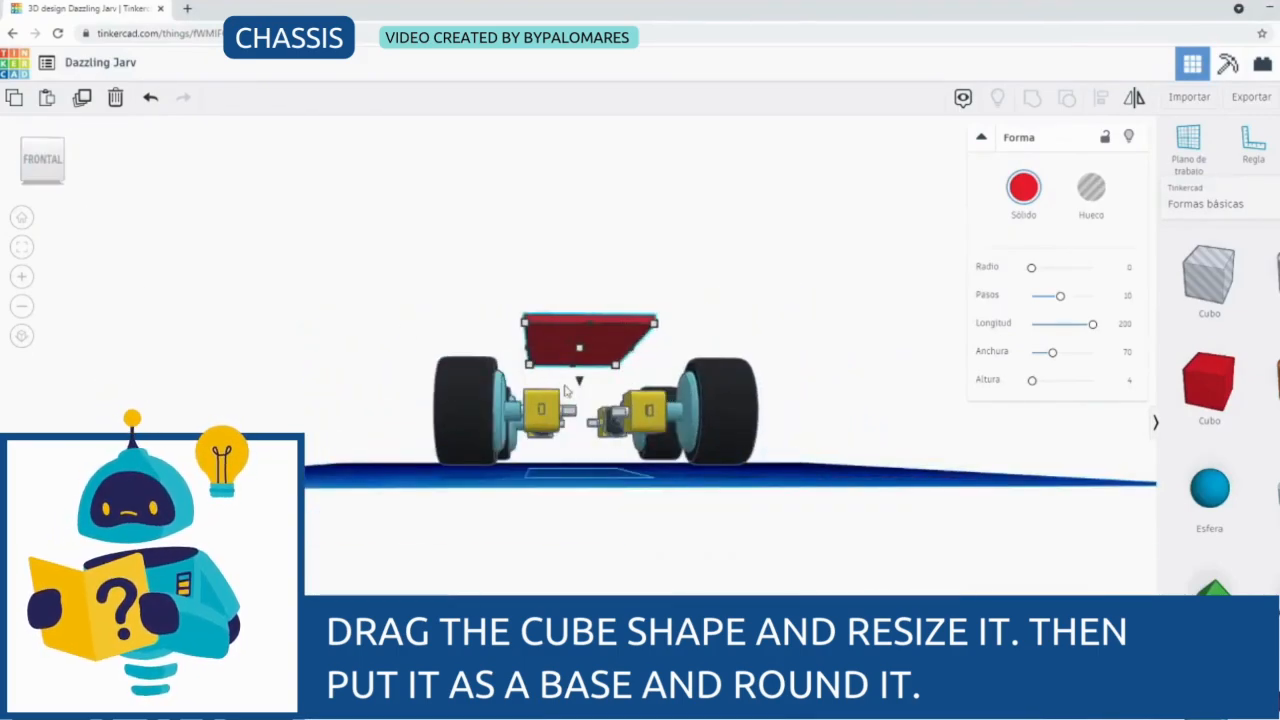
drag(579, 383, 566, 440)
click(42, 143)
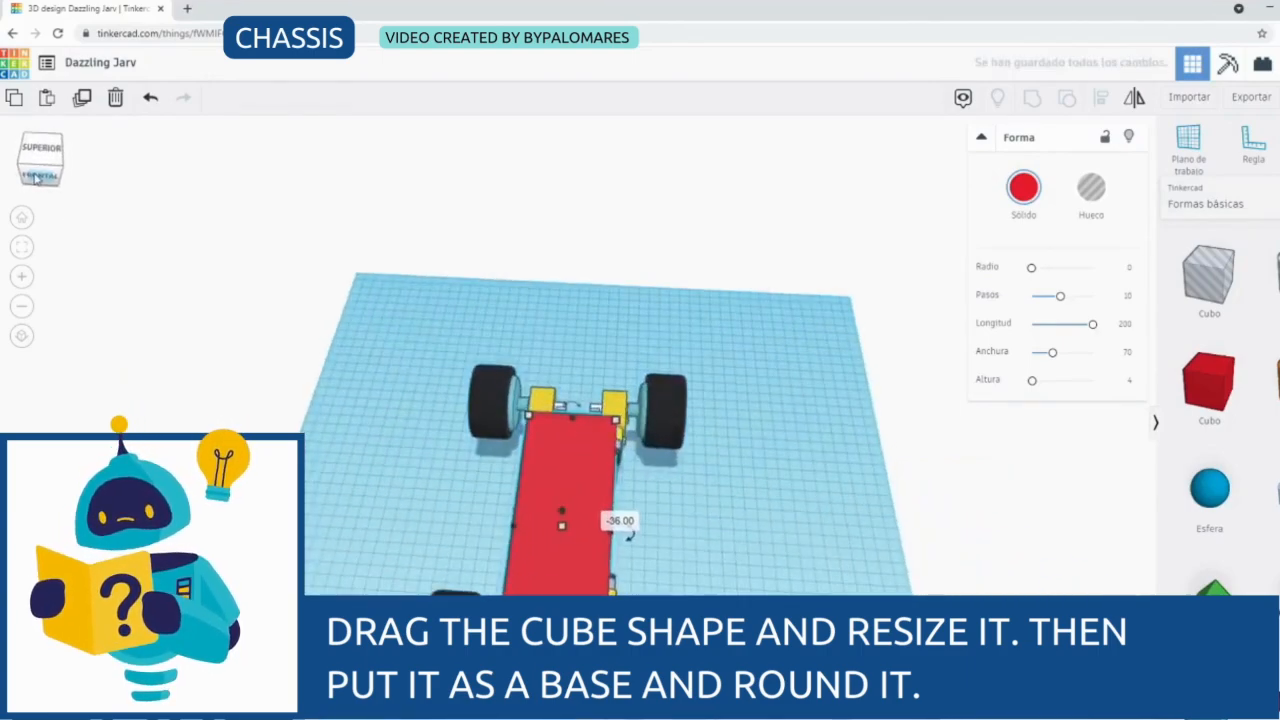
drag(487, 433, 508, 440)
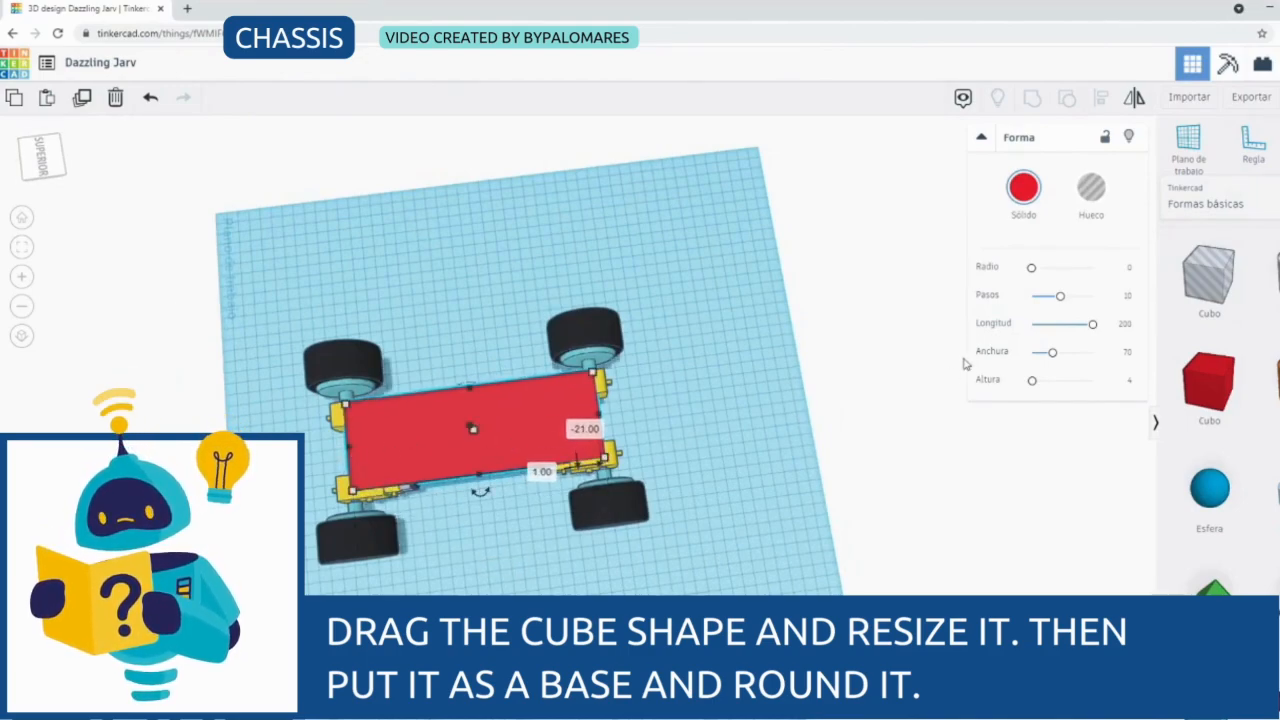
Set the base plate's length to 250 mm and shift it back over the four motors
drag(604, 420, 612, 420)
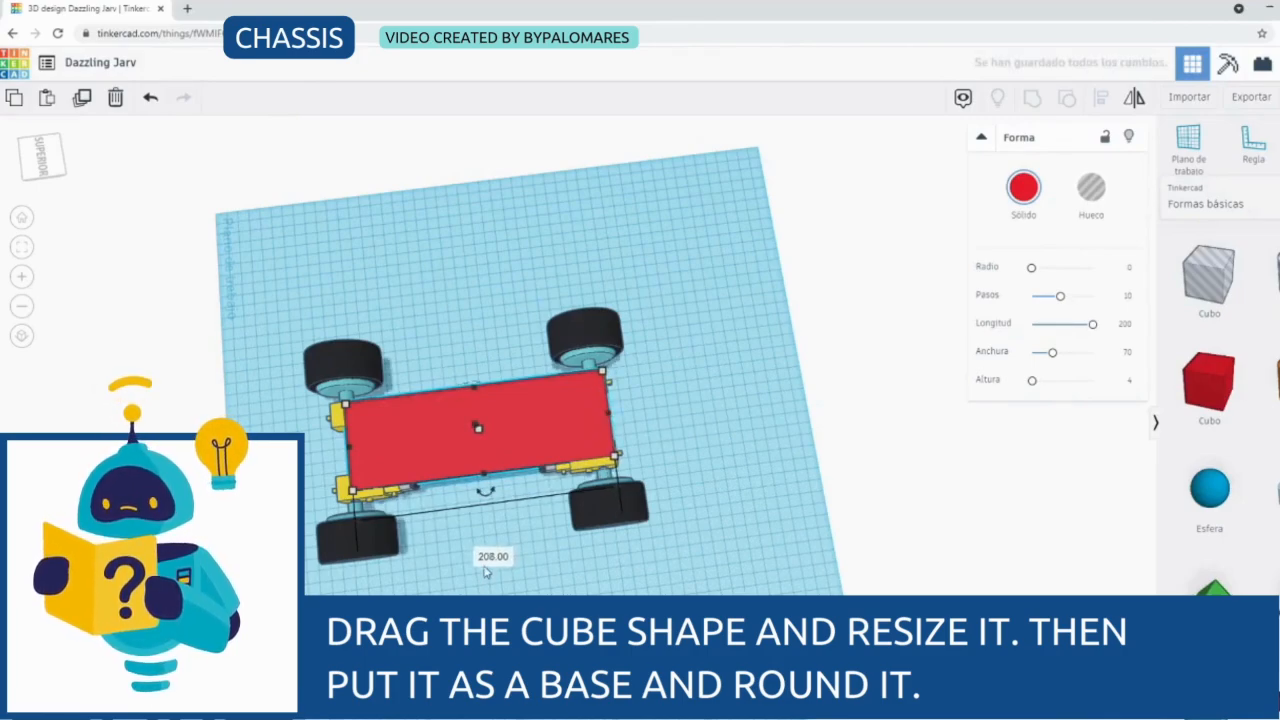
click(493, 556)
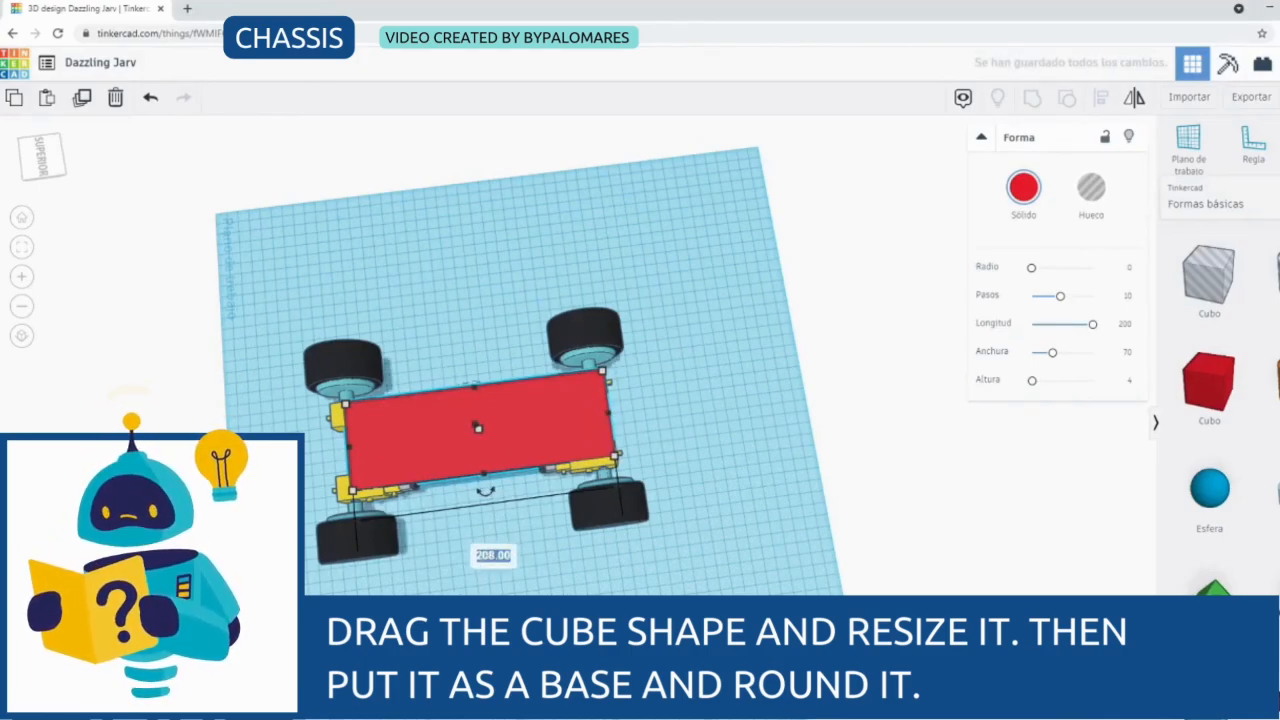
text(250)
key(Return)
drag(574, 428, 543, 435)
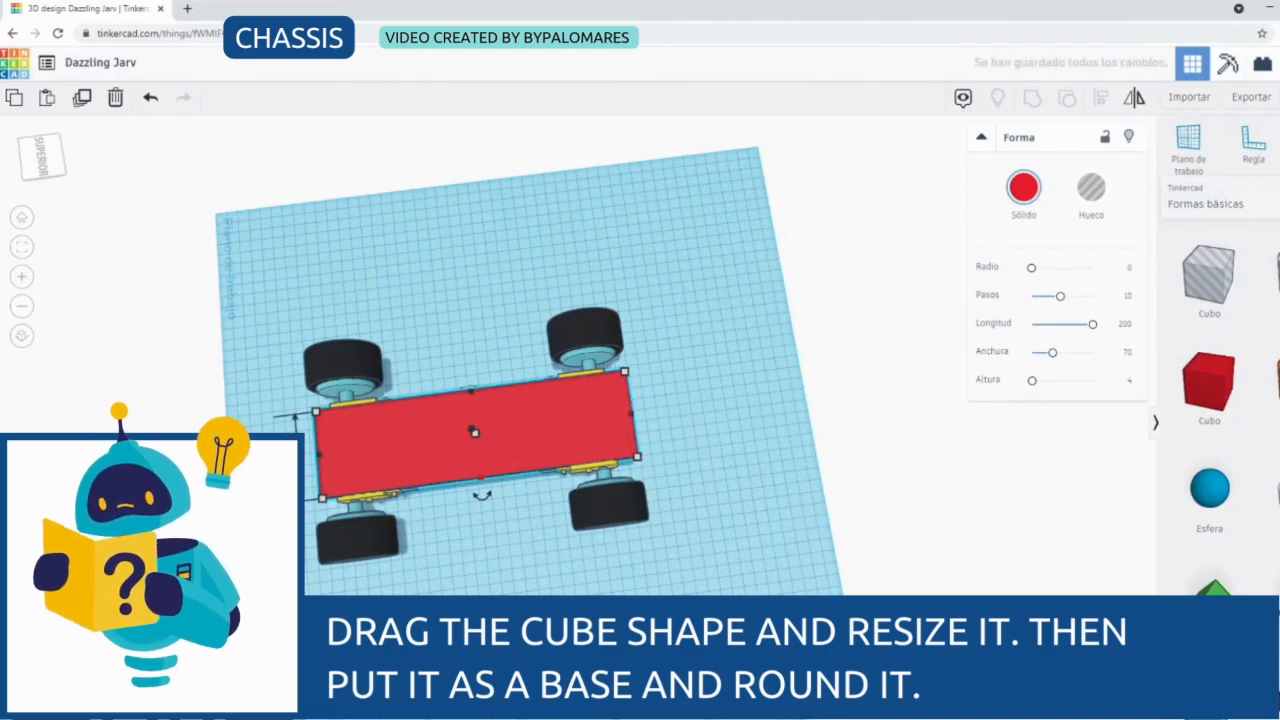
Move the base plate clear of the wheels and group both axles into one wheel assembly
drag(427, 452, 440, 642)
click(342, 368)
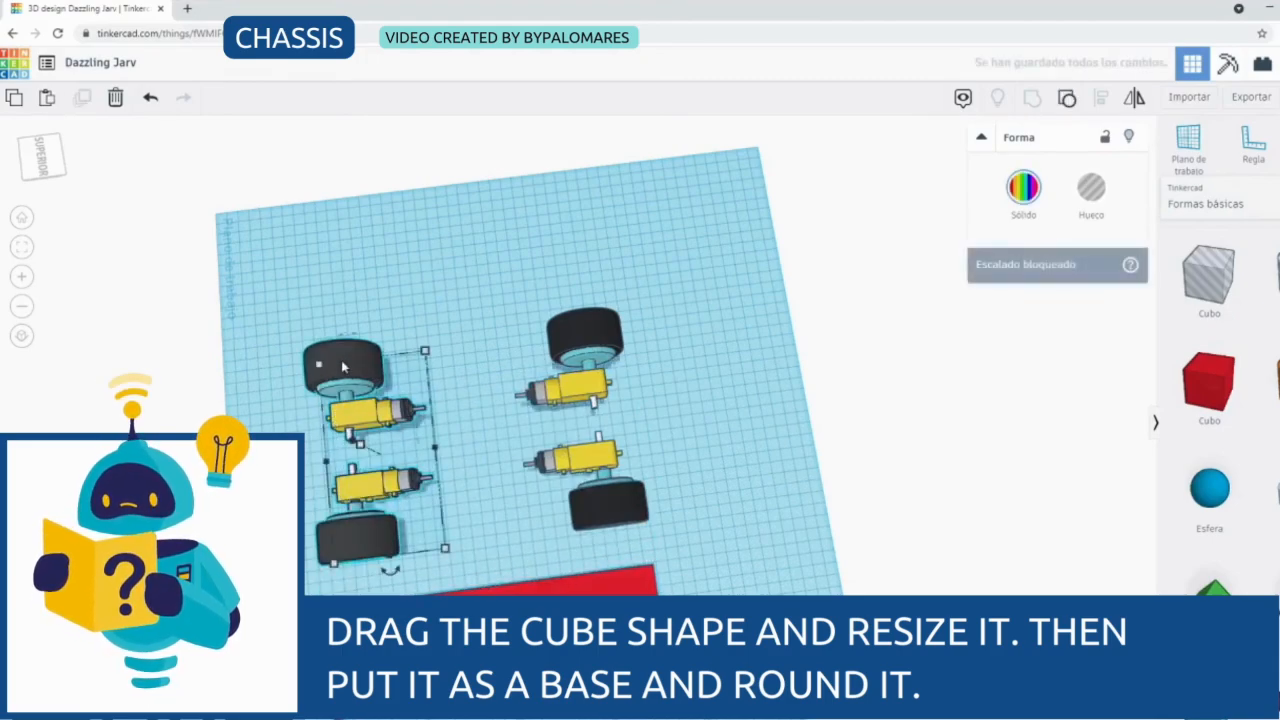
shift+click(590, 335)
click(1033, 105)
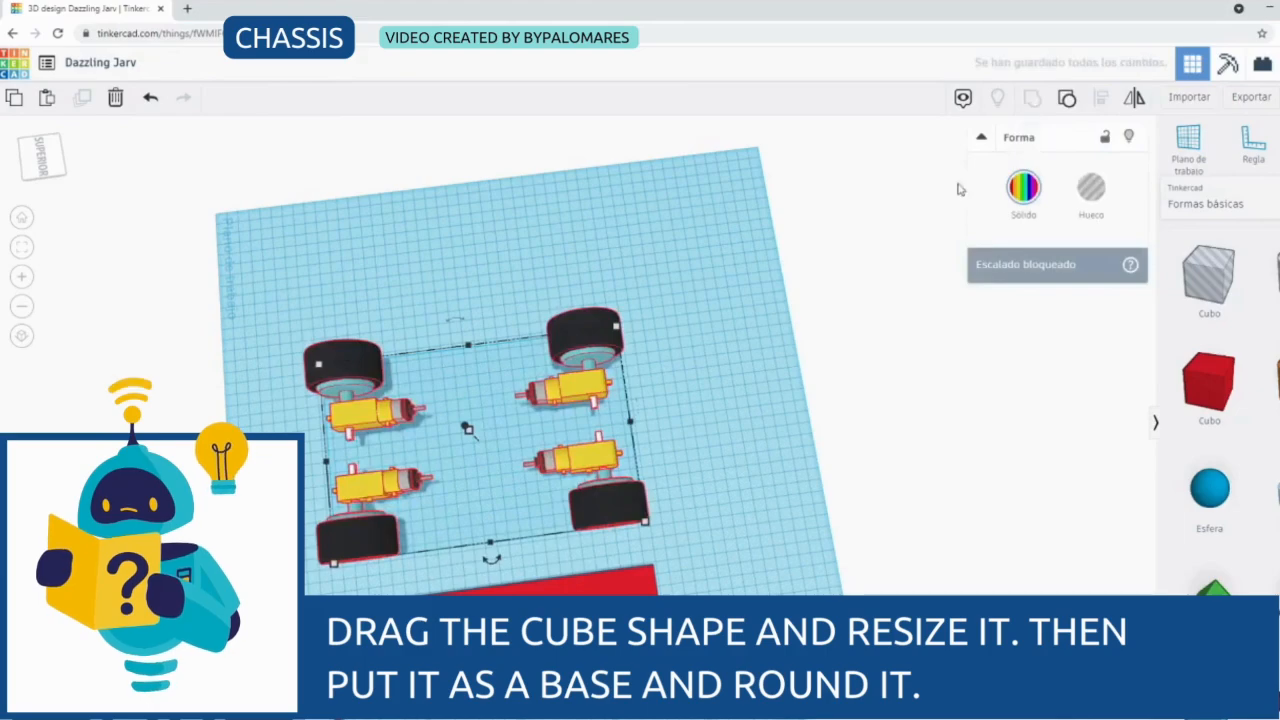
key(Escape)
Move the base plate back over the motors and align it with the wheel assembly by centres in both horizontal directions
drag(488, 628, 471, 431)
click(600, 590)
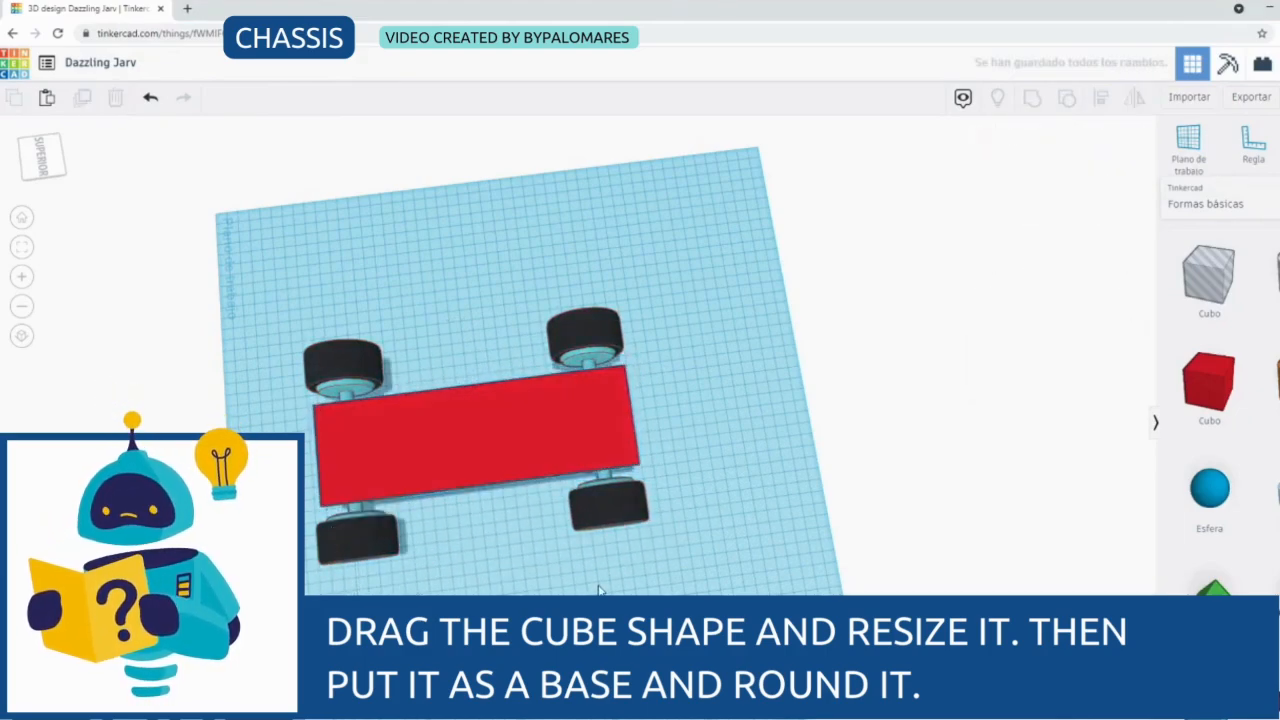
click(350, 373)
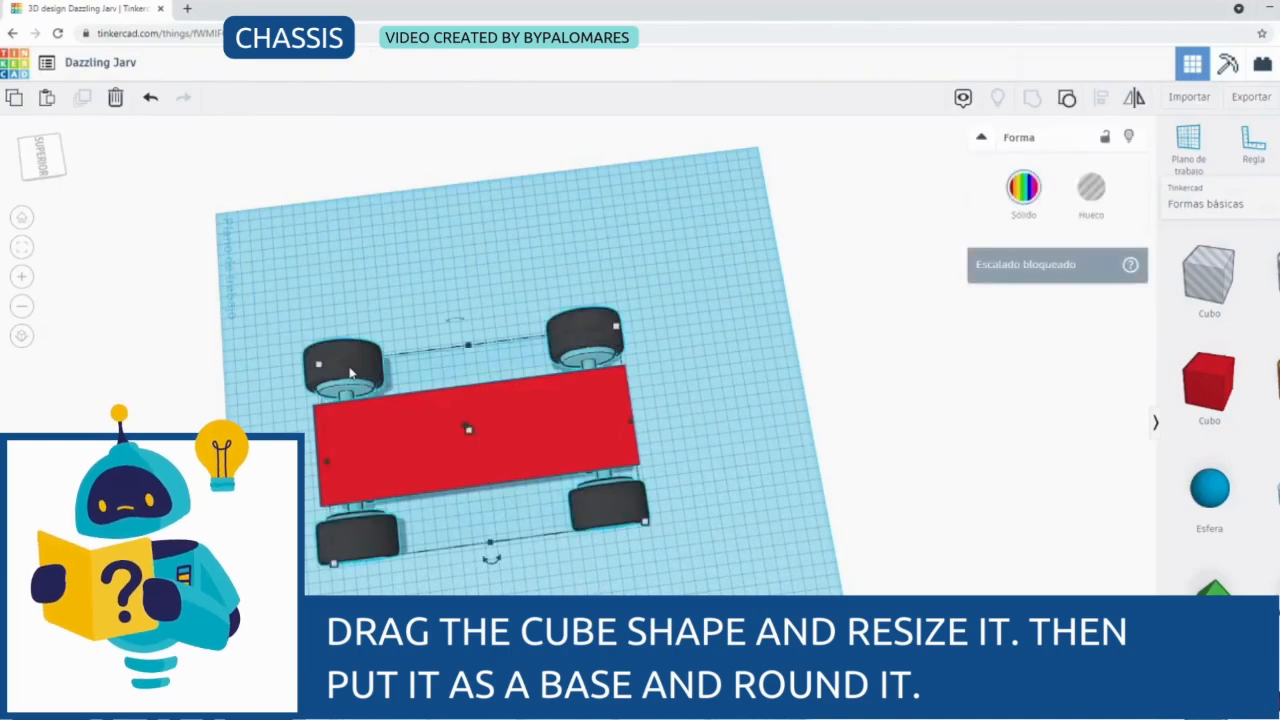
click(21, 246)
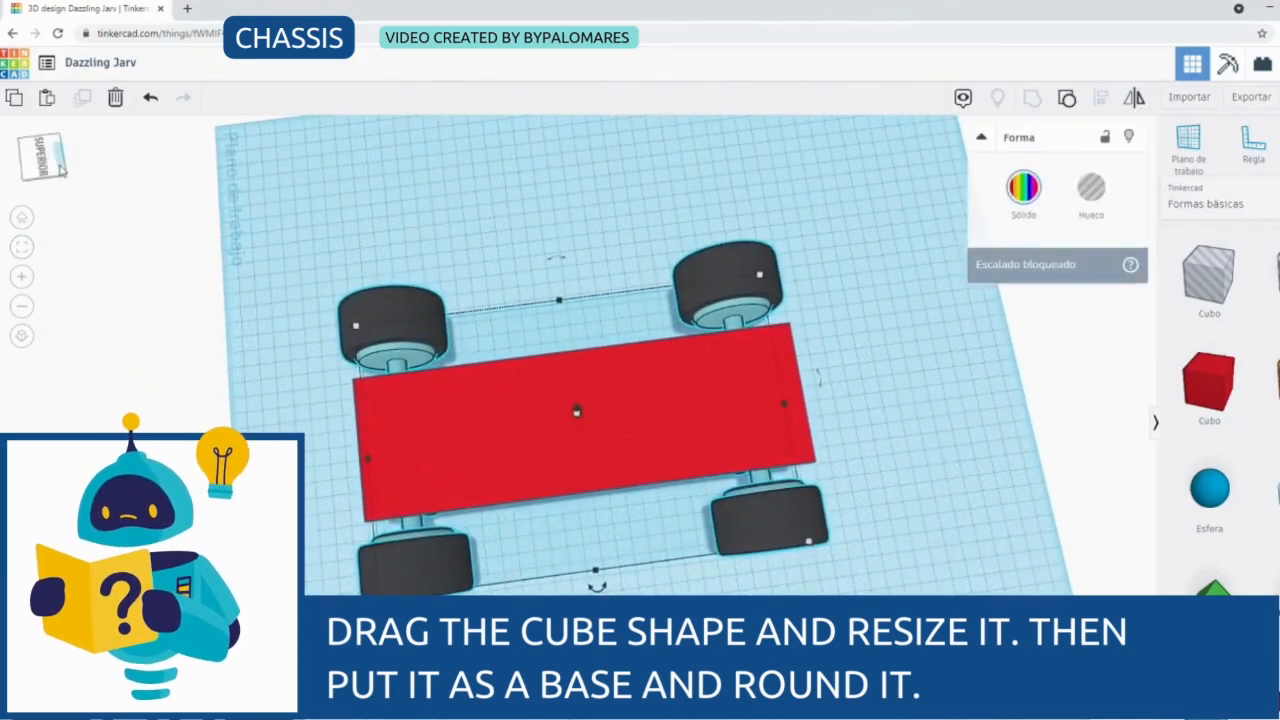
click(60, 170)
click(544, 412)
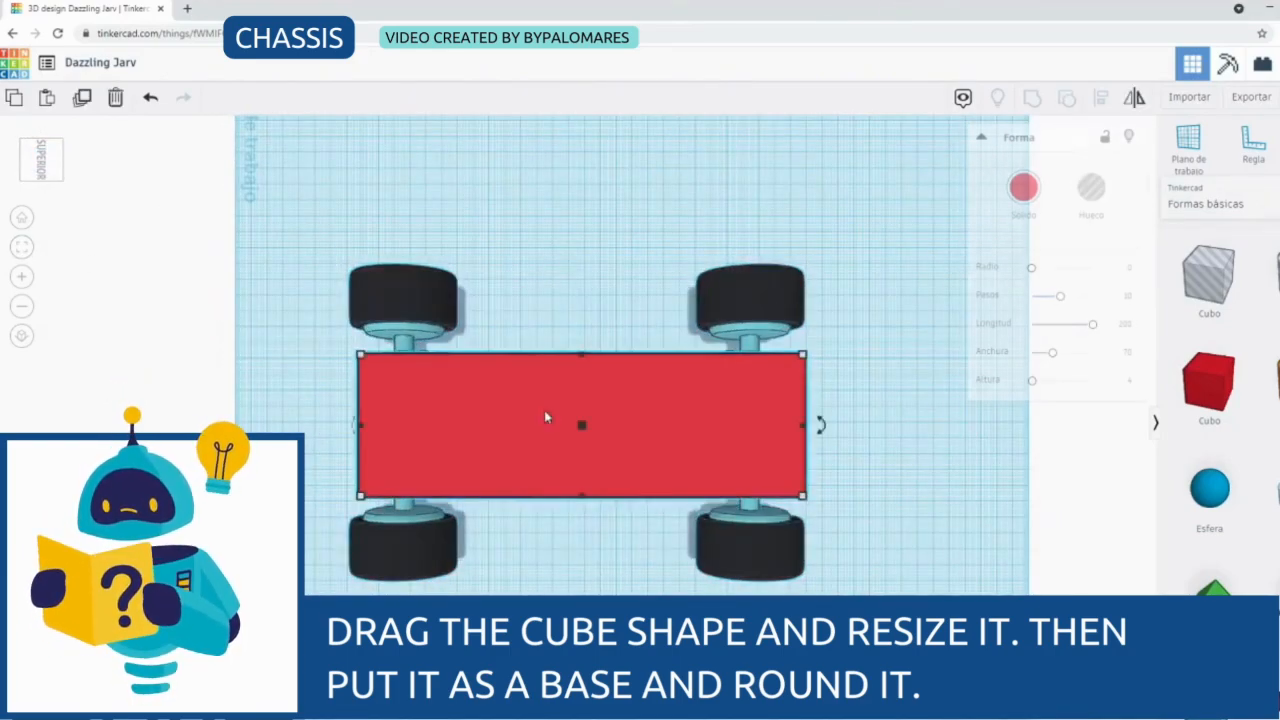
shift+click(411, 298)
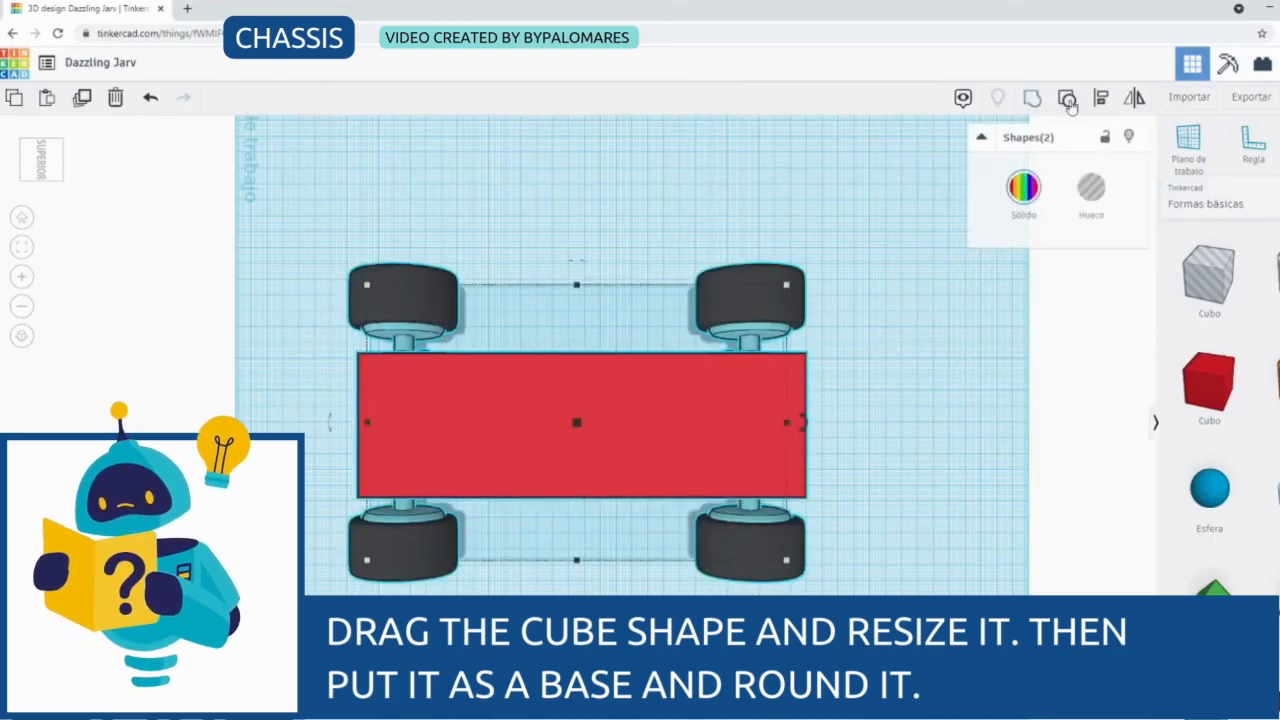
click(1102, 100)
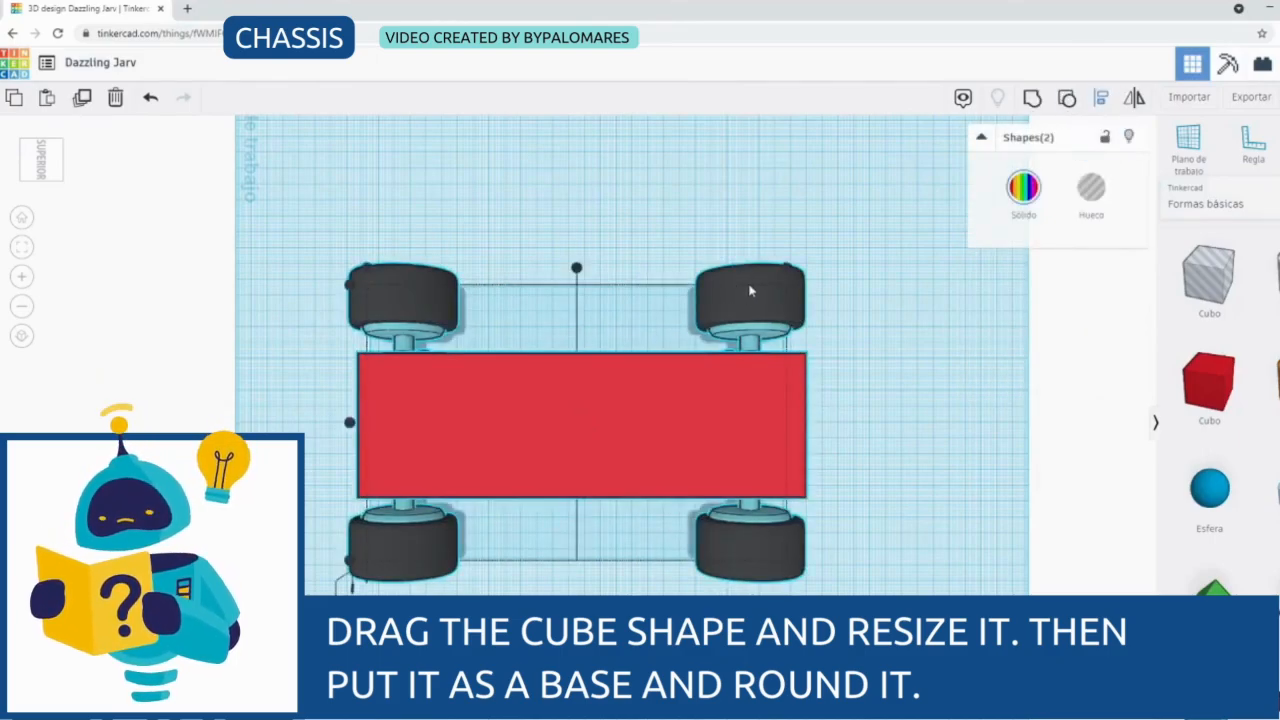
click(576, 267)
click(349, 422)
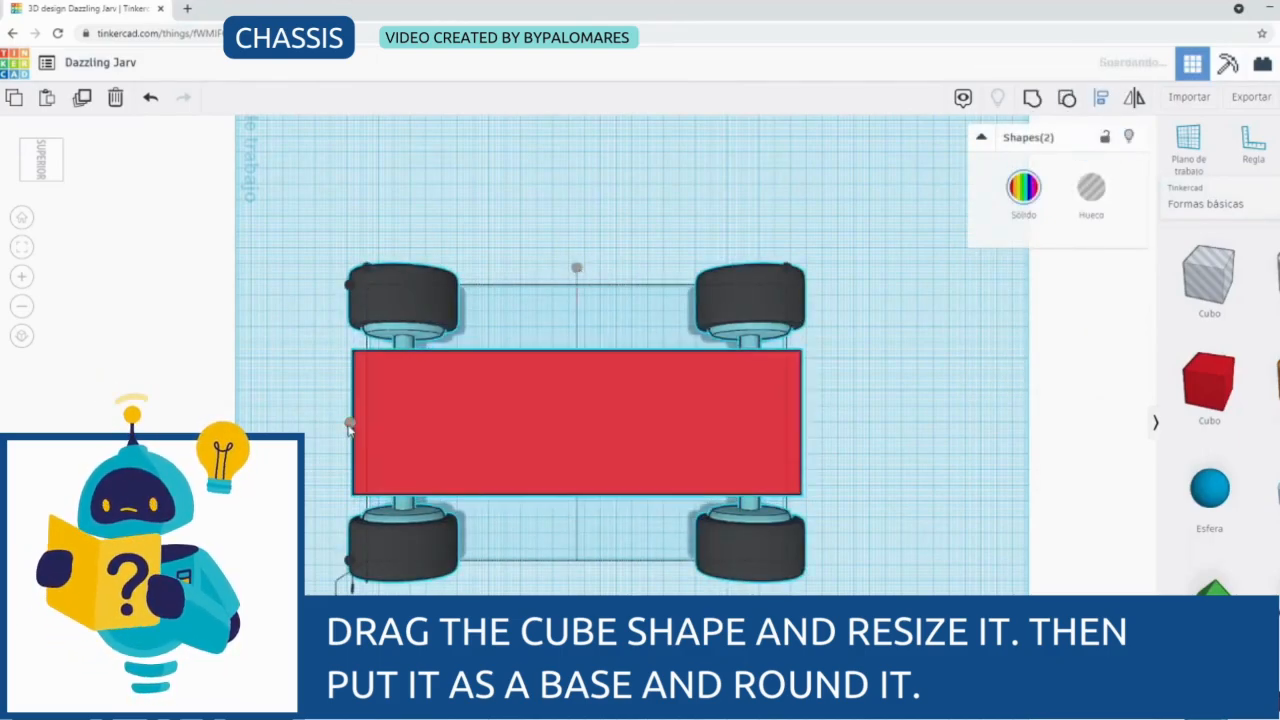
Round the red base plate's edges with a radius of 7
drag(47, 170, 307, 170)
click(584, 380)
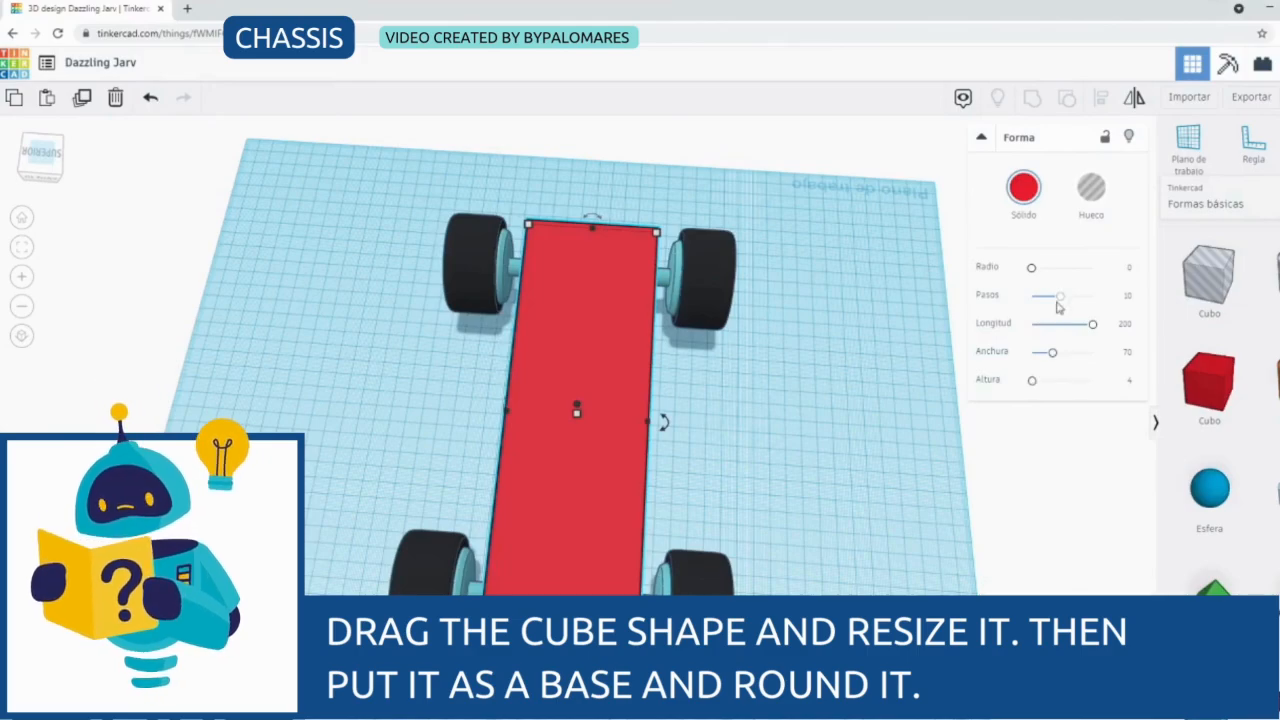
drag(1034, 278, 1041, 276)
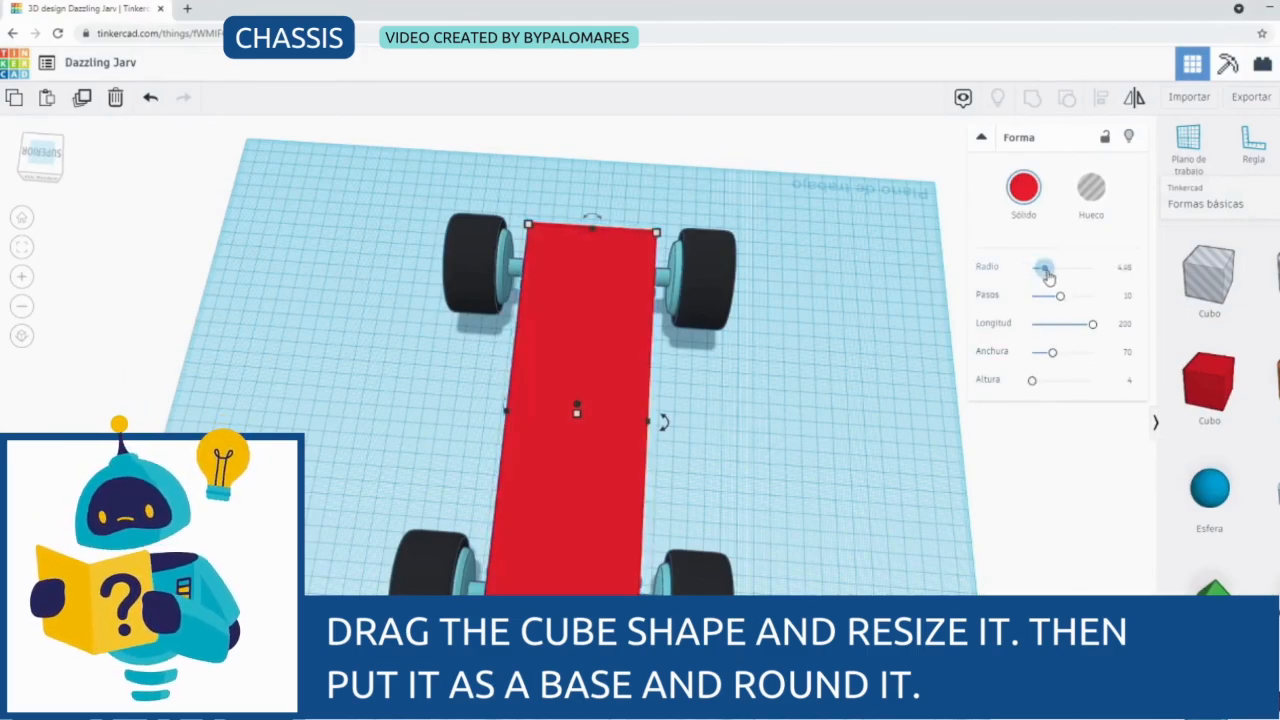
drag(1054, 277, 1056, 277)
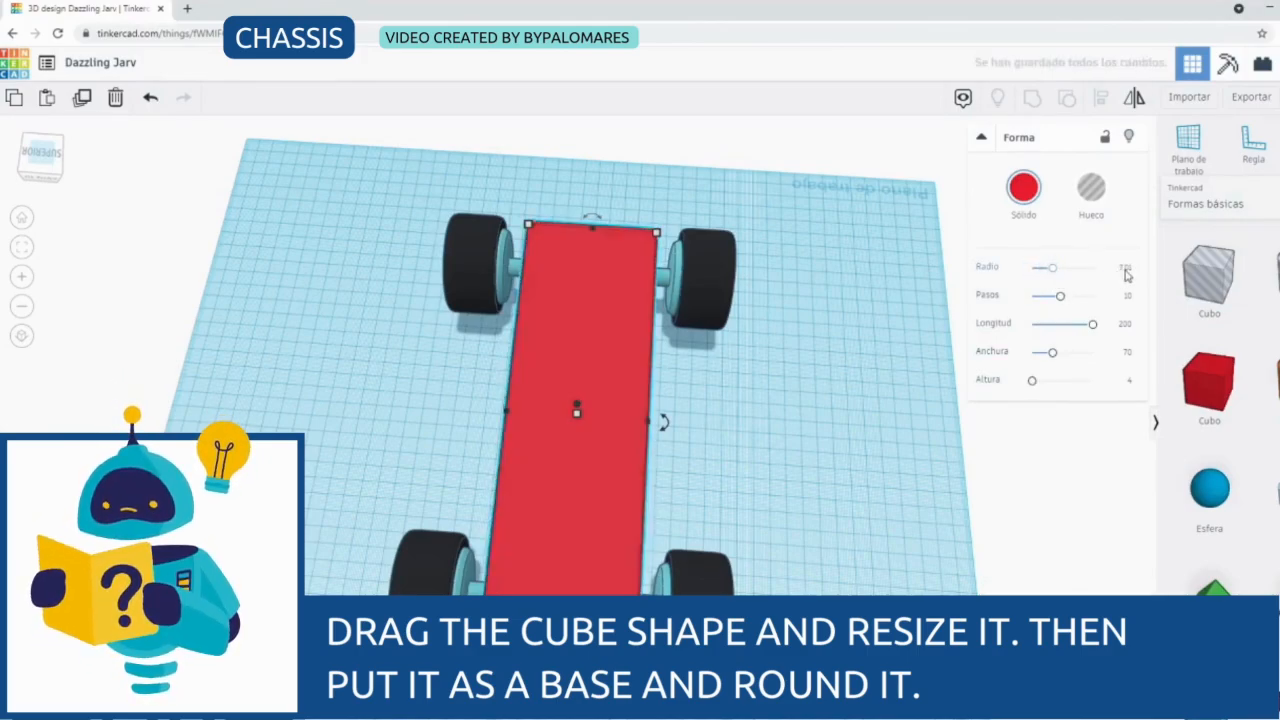
click(890, 328)
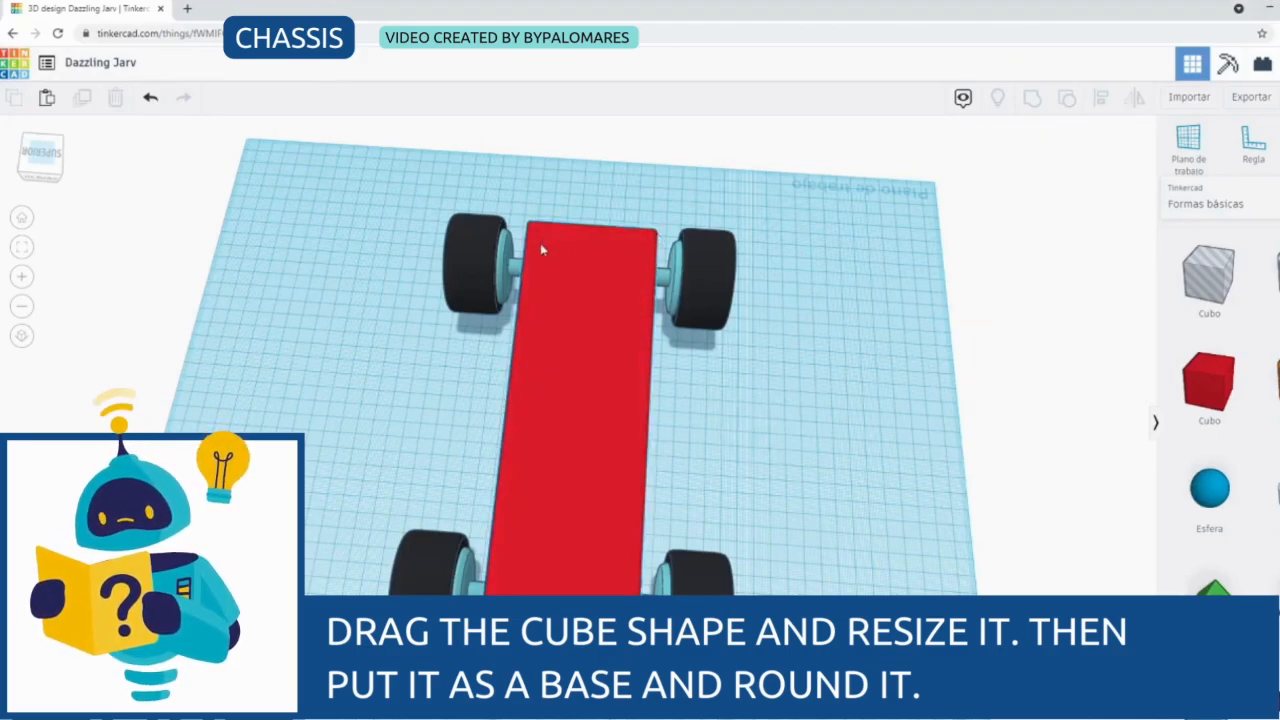
Widen the base plate outwards on both long sides so its edges reach closer to the wheels
click(569, 444)
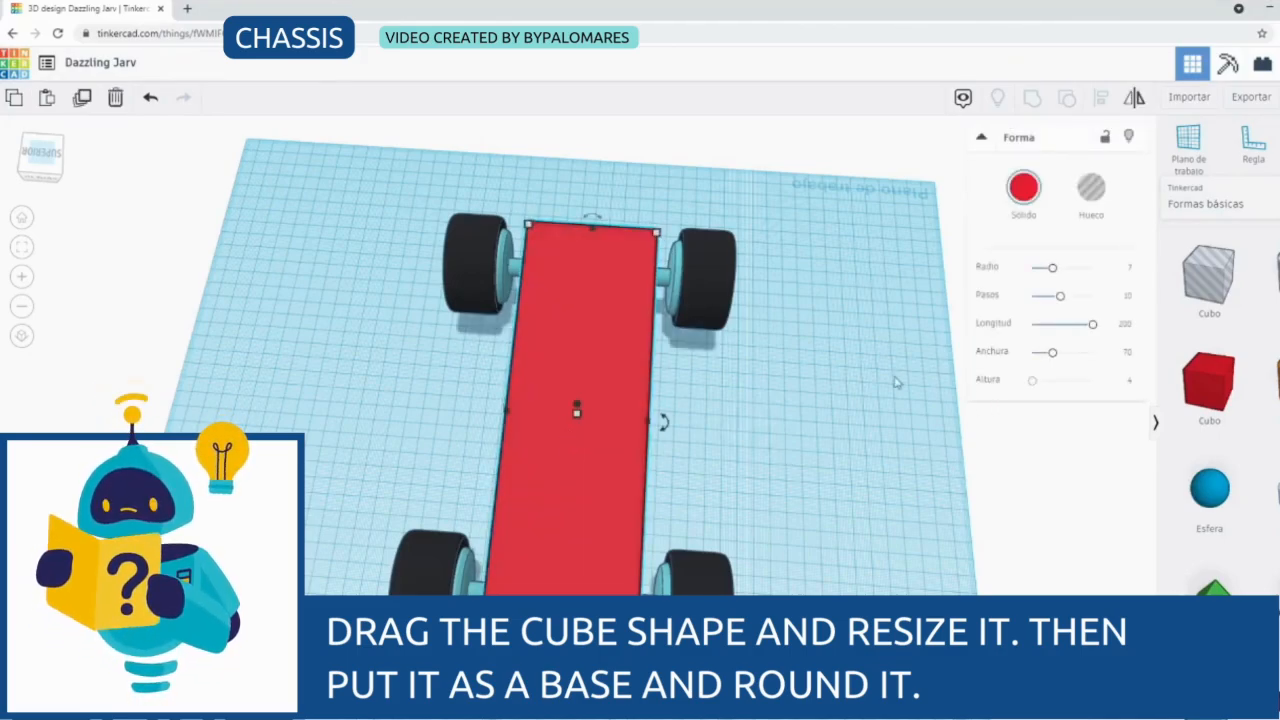
drag(504, 411, 490, 411)
drag(656, 424, 669, 424)
scroll(509, 331, down, 2)
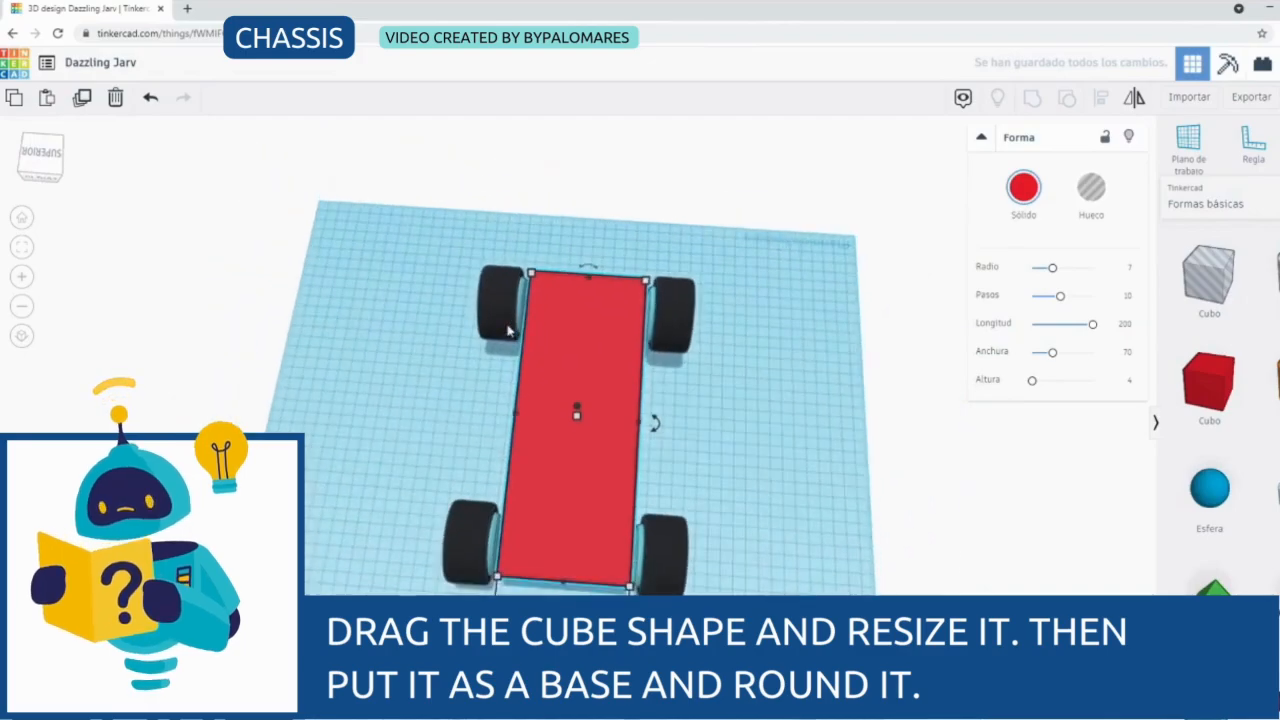
Recolour the base plate yellow and check the chassis from the side
drag(44, 170, 121, 168)
click(1020, 192)
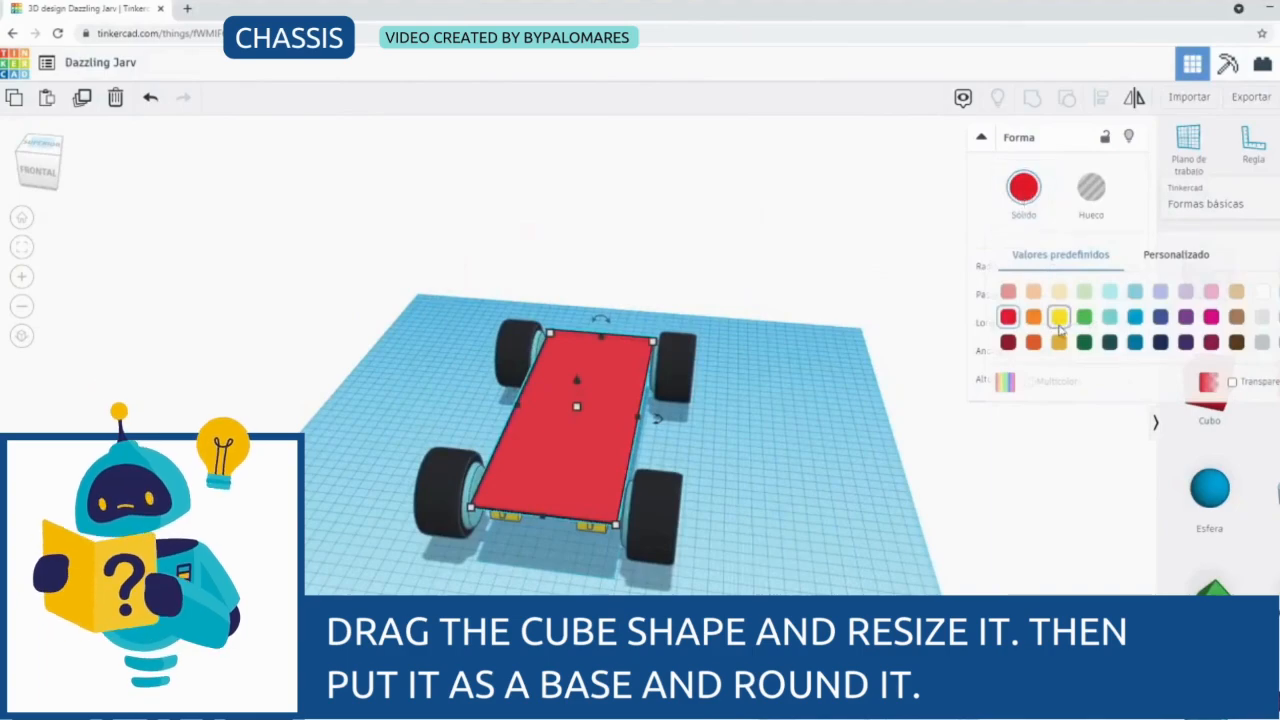
click(1059, 317)
click(763, 289)
drag(44, 175, 166, 193)
scroll(470, 266, up, 4)
drag(66, 140, 47, 178)
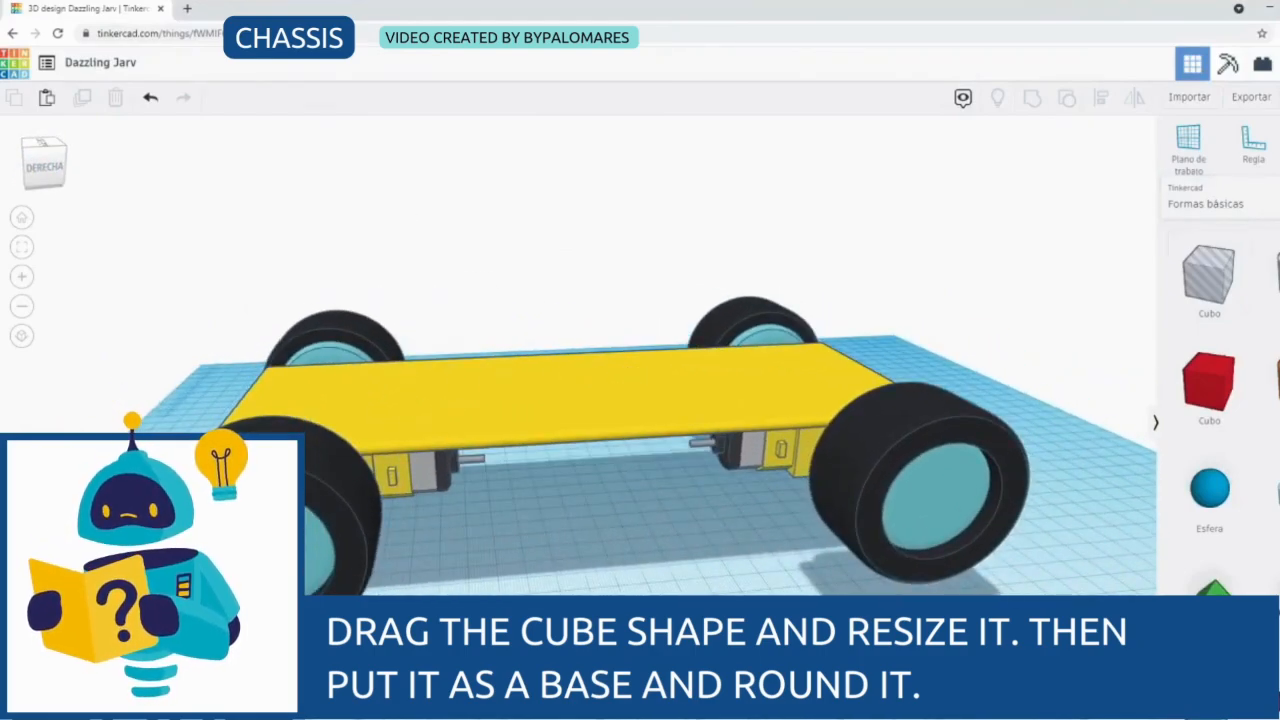
Add an Arduino Uno R3 from the circuit components and raise it to the top of the base plate
click(1205, 203)
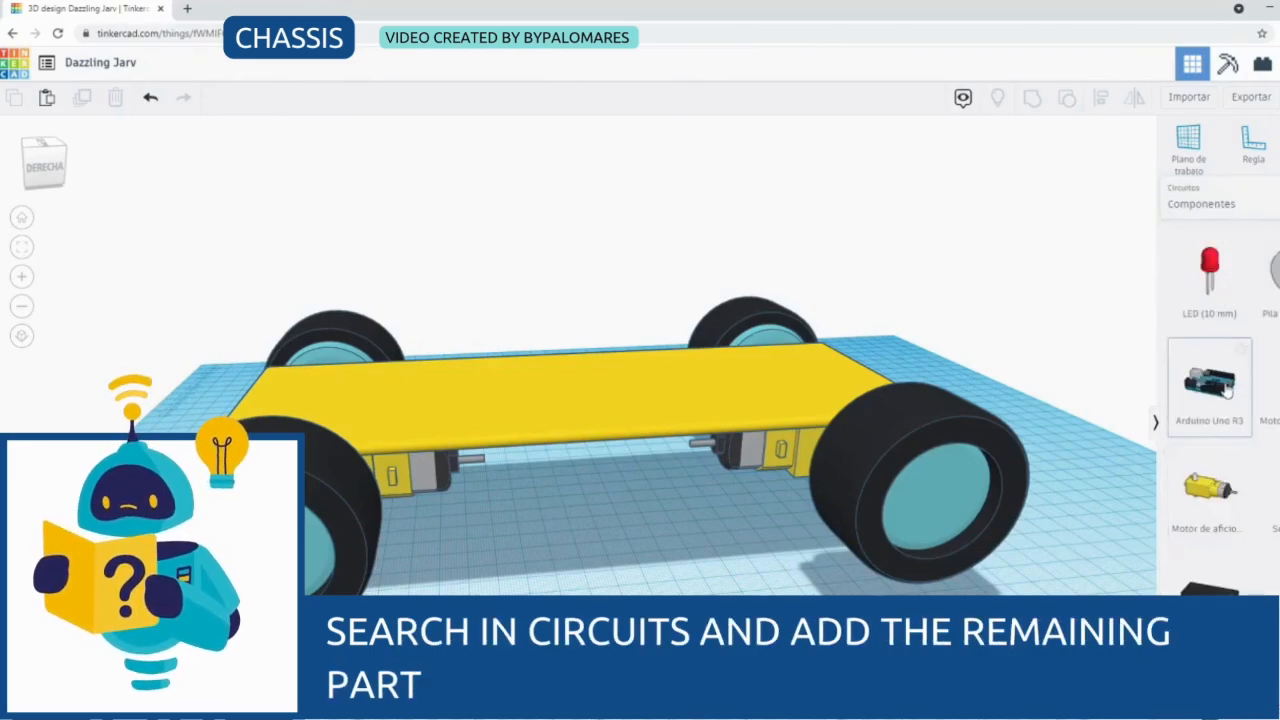
drag(1228, 392, 580, 510)
drag(570, 452, 580, 338)
Rotate the Arduino by 90° and move it to one end of the base plate
mouse_move(56, 181)
mouse_down()
mouse_move(75, 182)
mouse_move(59, 178)
mouse_up()
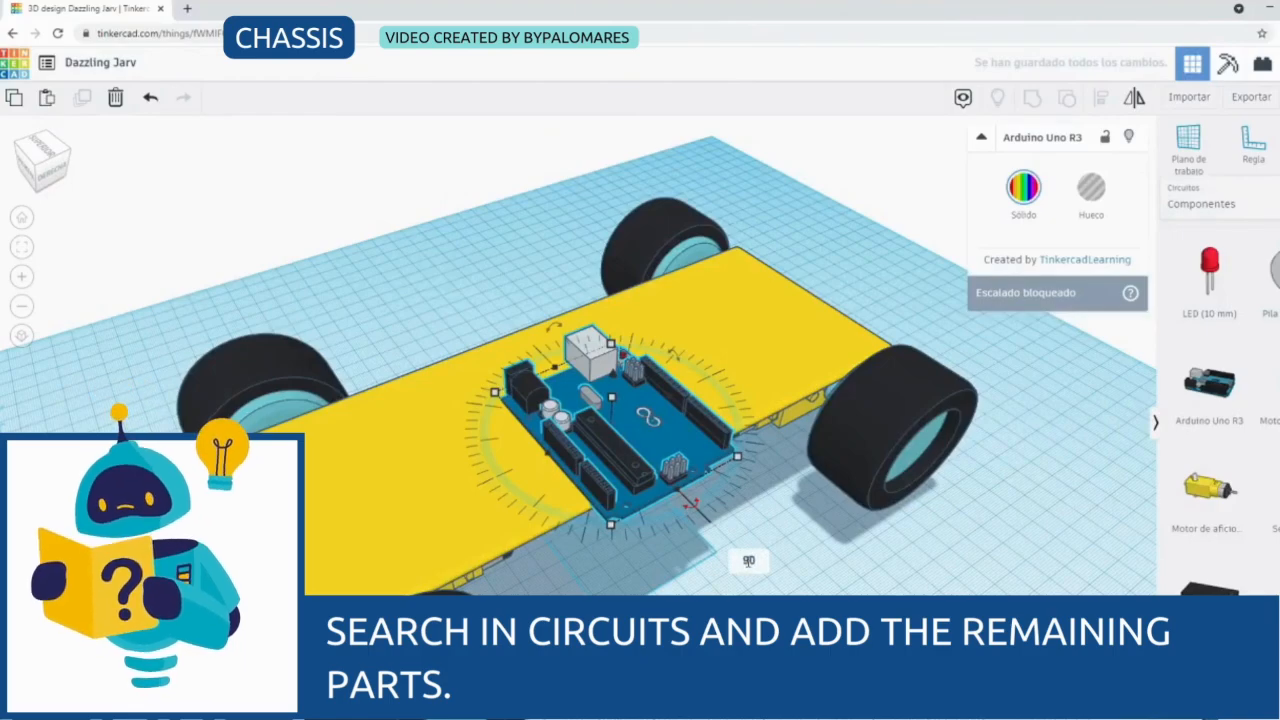
key(Return)
drag(665, 406, 429, 483)
Centre the Arduino across the base plate's width by aligning the two shapes
click(54, 170)
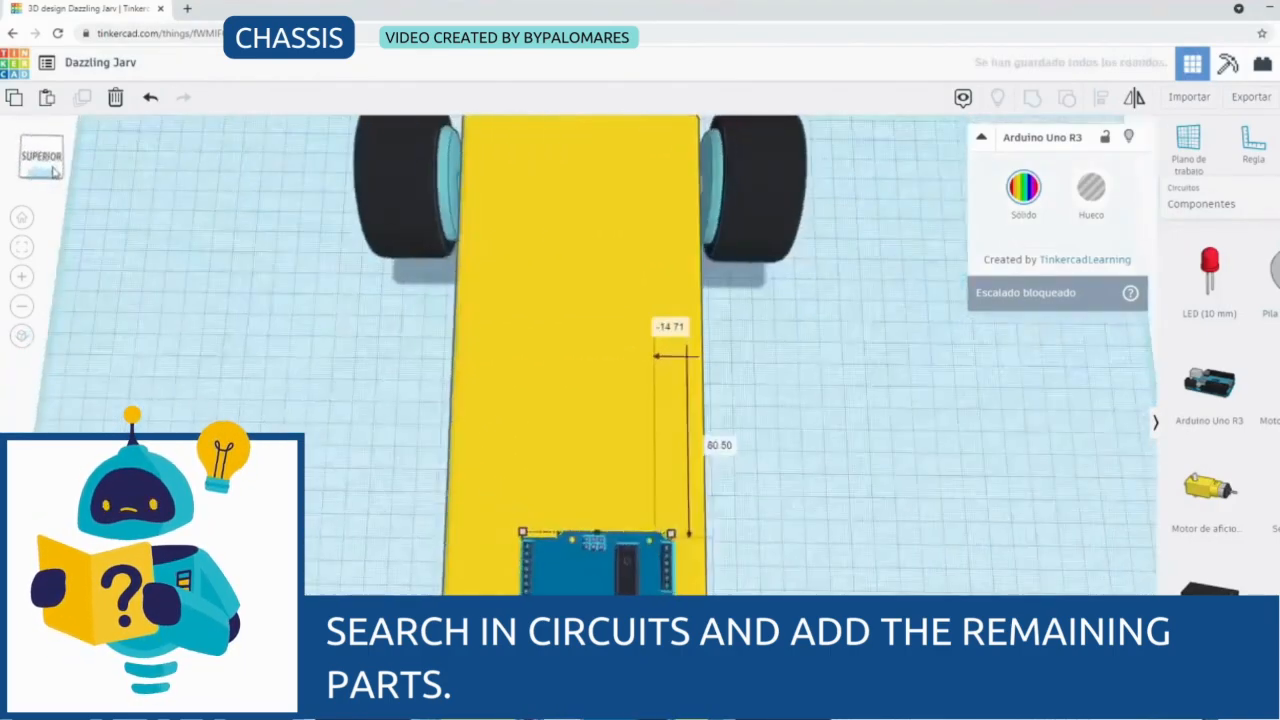
drag(54, 170, 50, 168)
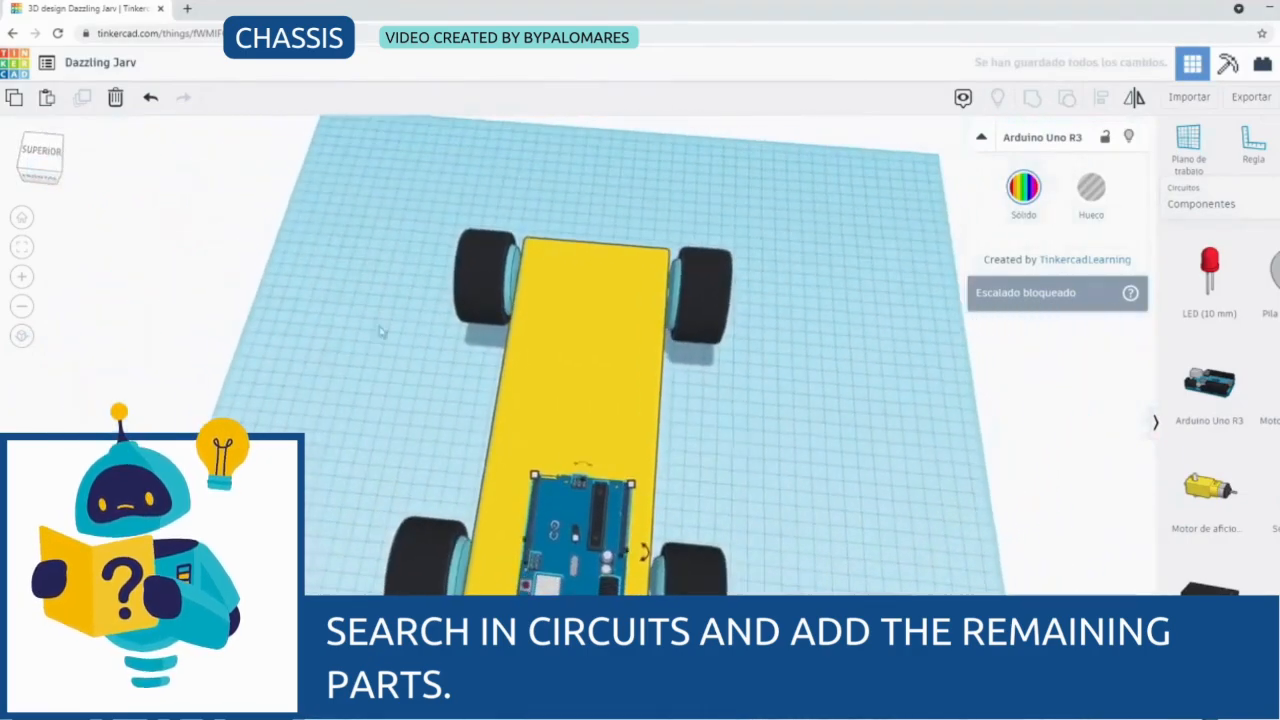
click(628, 401)
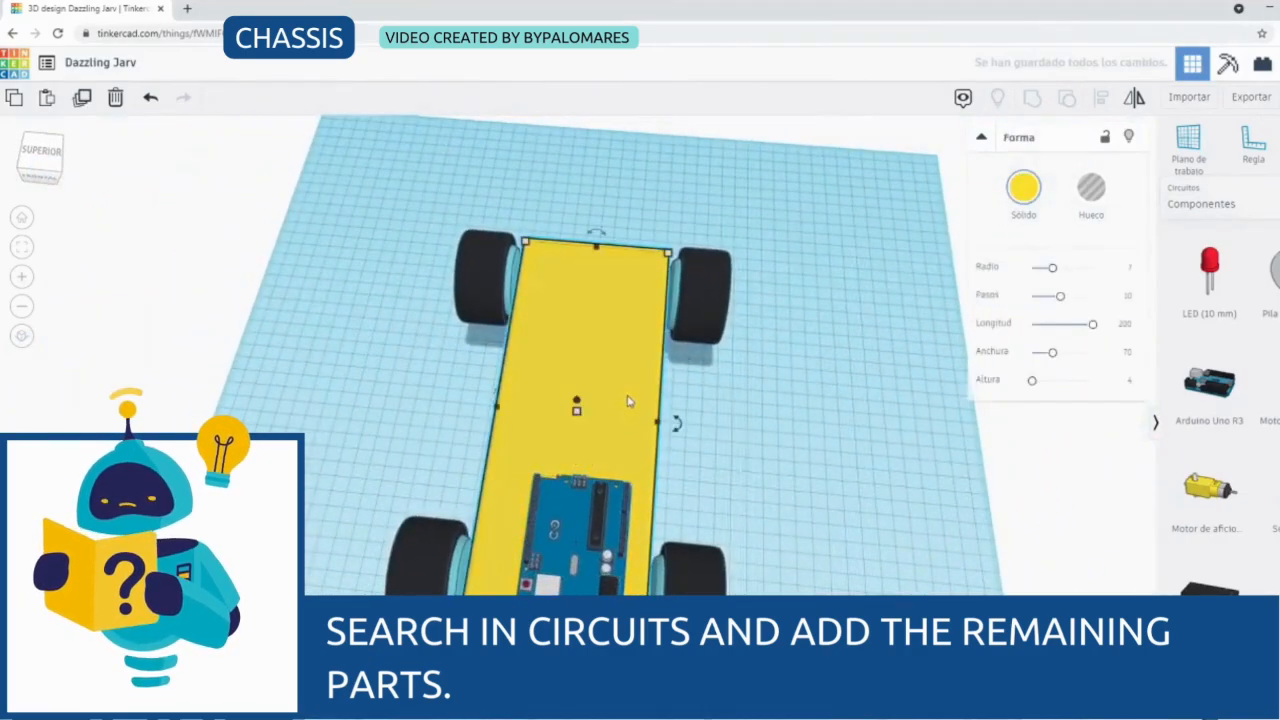
shift+click(546, 512)
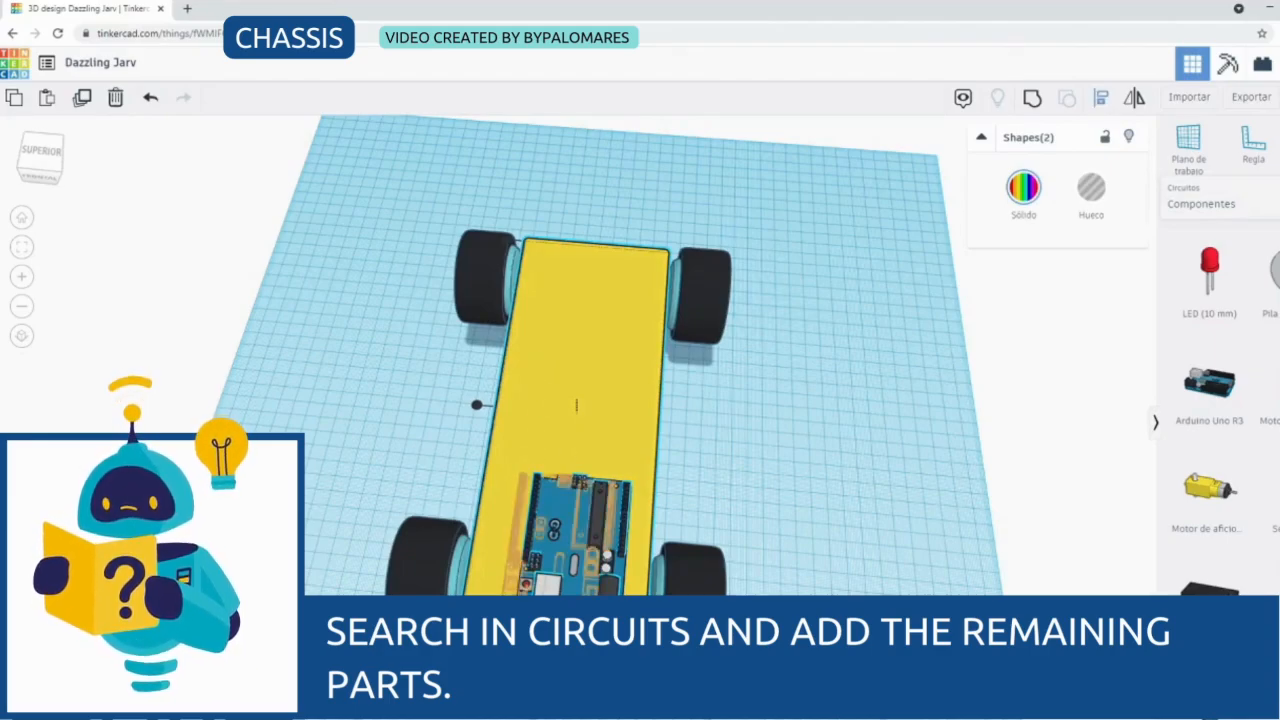
click(476, 404)
click(902, 431)
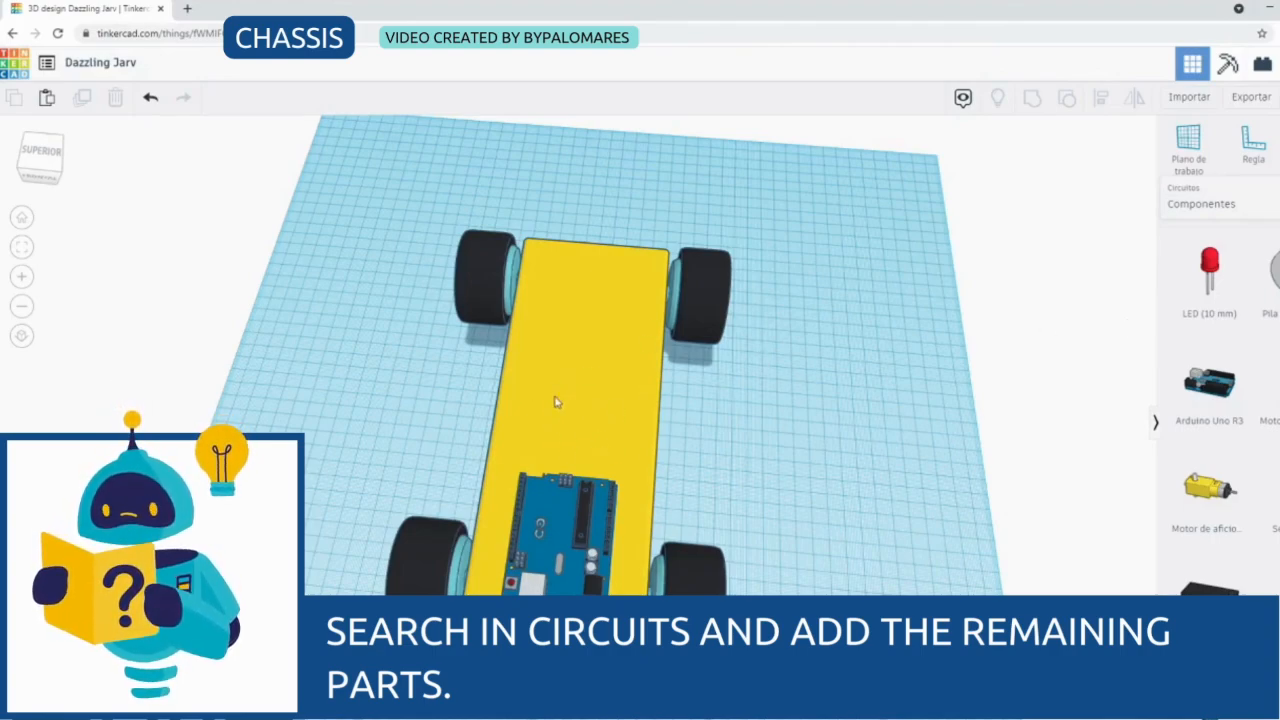
Add the TB6612FNG two-motor driver from the personal shapes collection and place it beside the base plate
scroll(1210, 420, down, 10)
click(1210, 203)
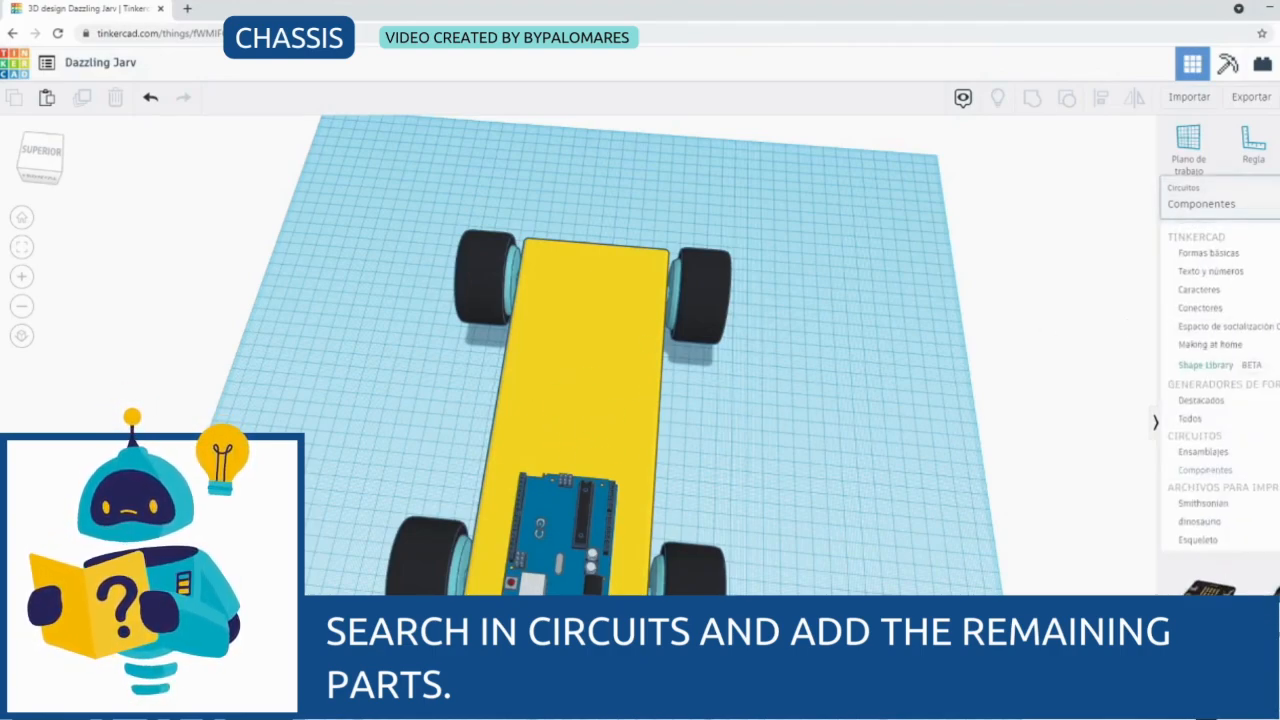
click(1212, 590)
drag(1268, 318, 716, 425)
scroll(806, 465, up, 4)
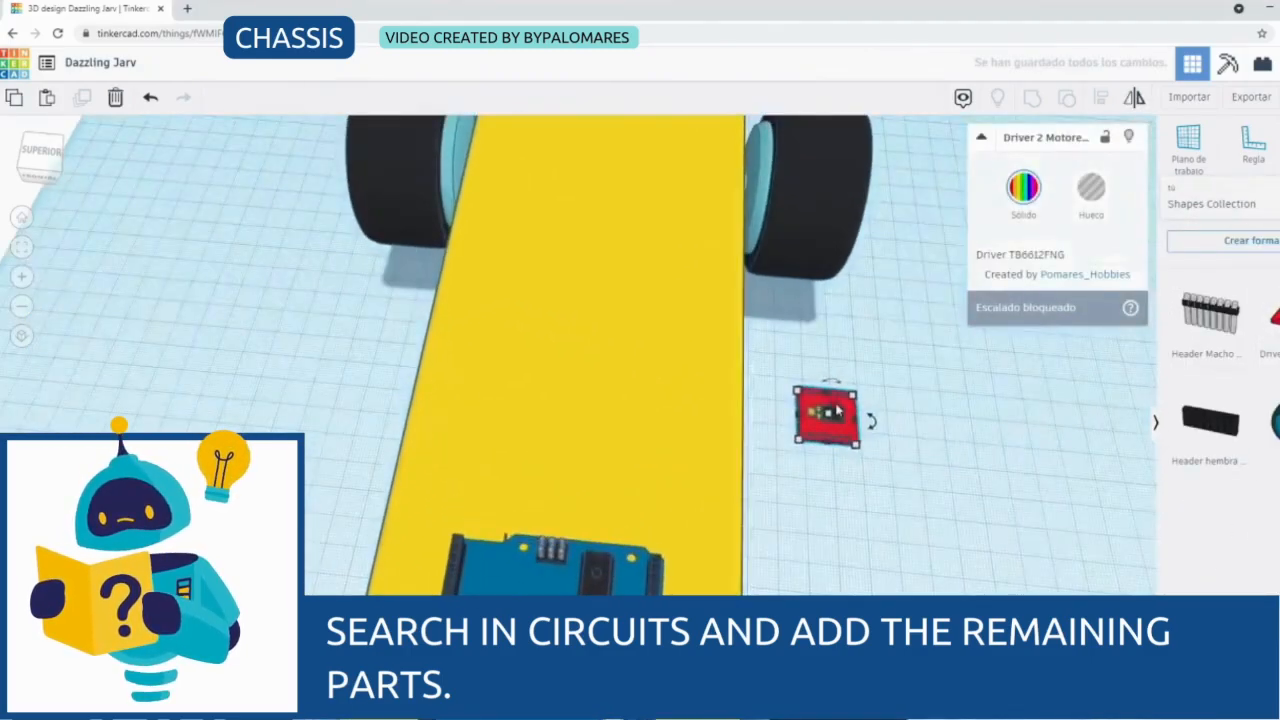
drag(827, 409, 887, 326)
Raise the motor driver above the base plate, move it over the plate's middle and lower it onto the surface
drag(43, 172, 22, 162)
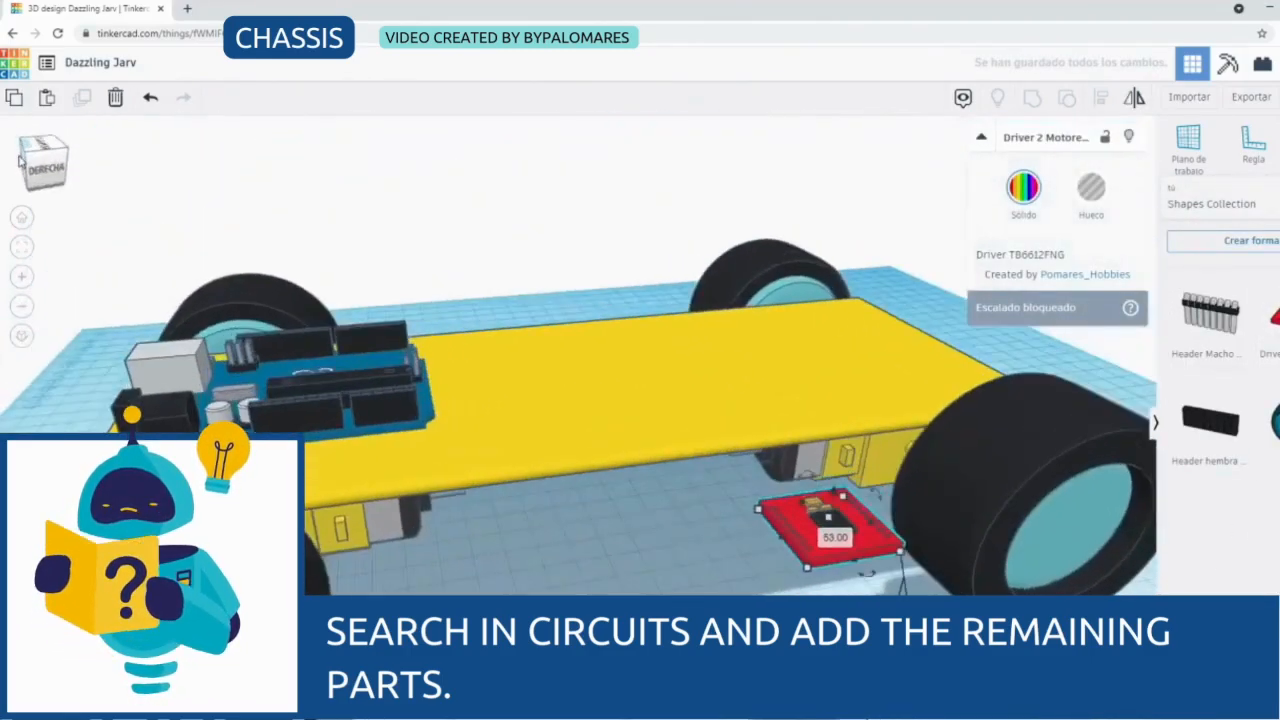
drag(826, 495, 826, 402)
drag(808, 444, 572, 378)
drag(575, 292, 572, 402)
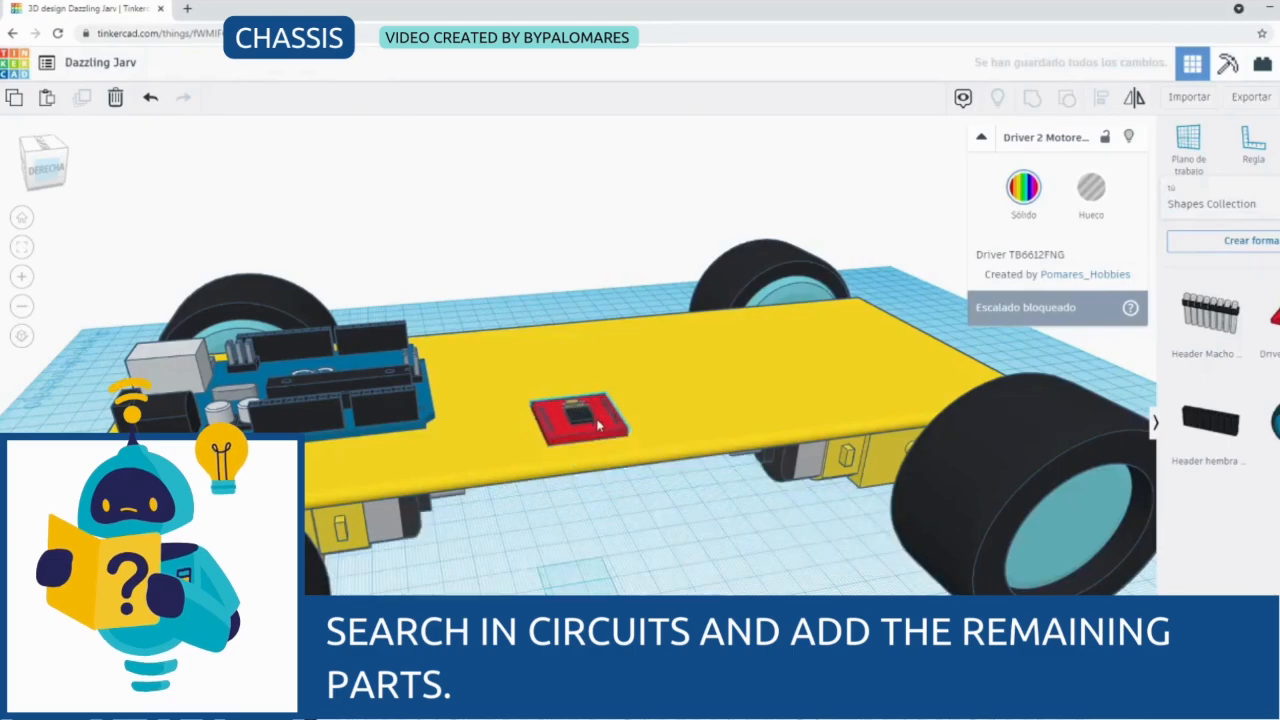
Rotate the motor driver a quarter turn and move it towards the base plate's centreline in front of the Arduino
drag(45, 166, 86, 187)
drag(652, 470, 655, 477)
scroll(703, 438, up, 2)
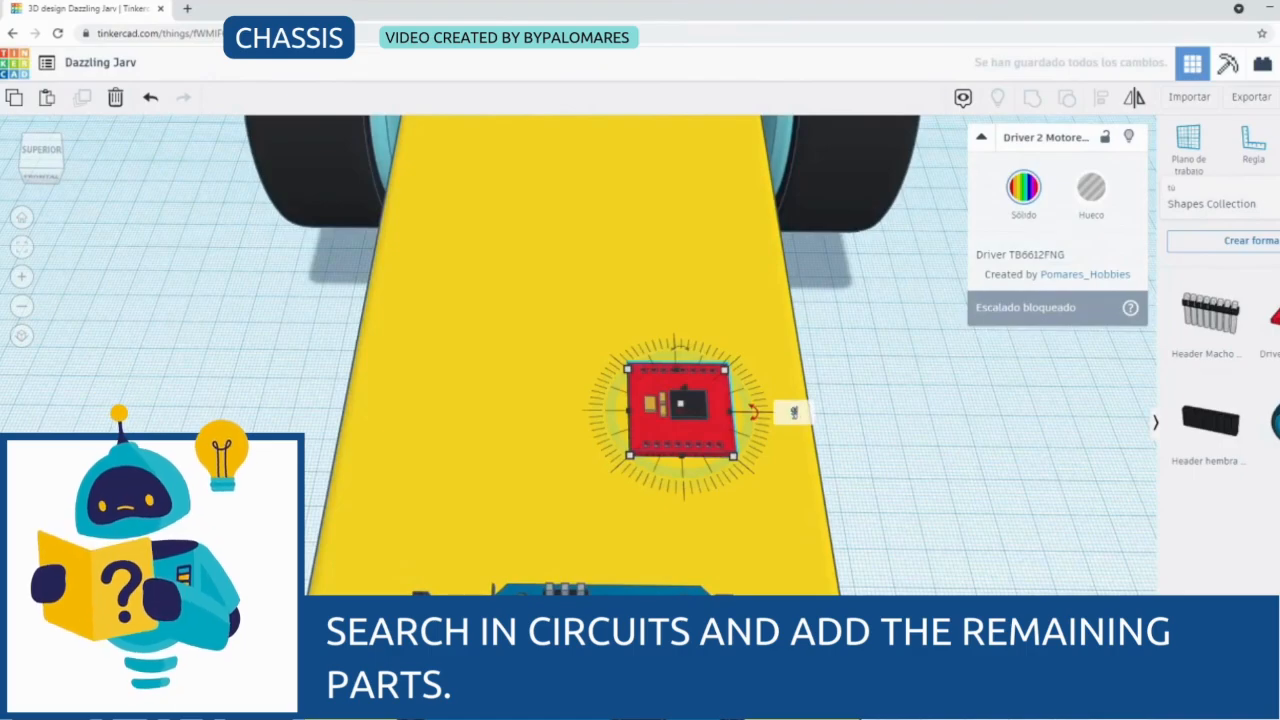
key(Return)
drag(706, 435, 619, 440)
Centre the motor driver across the base plate's width by aligning the two shapes
click(735, 398)
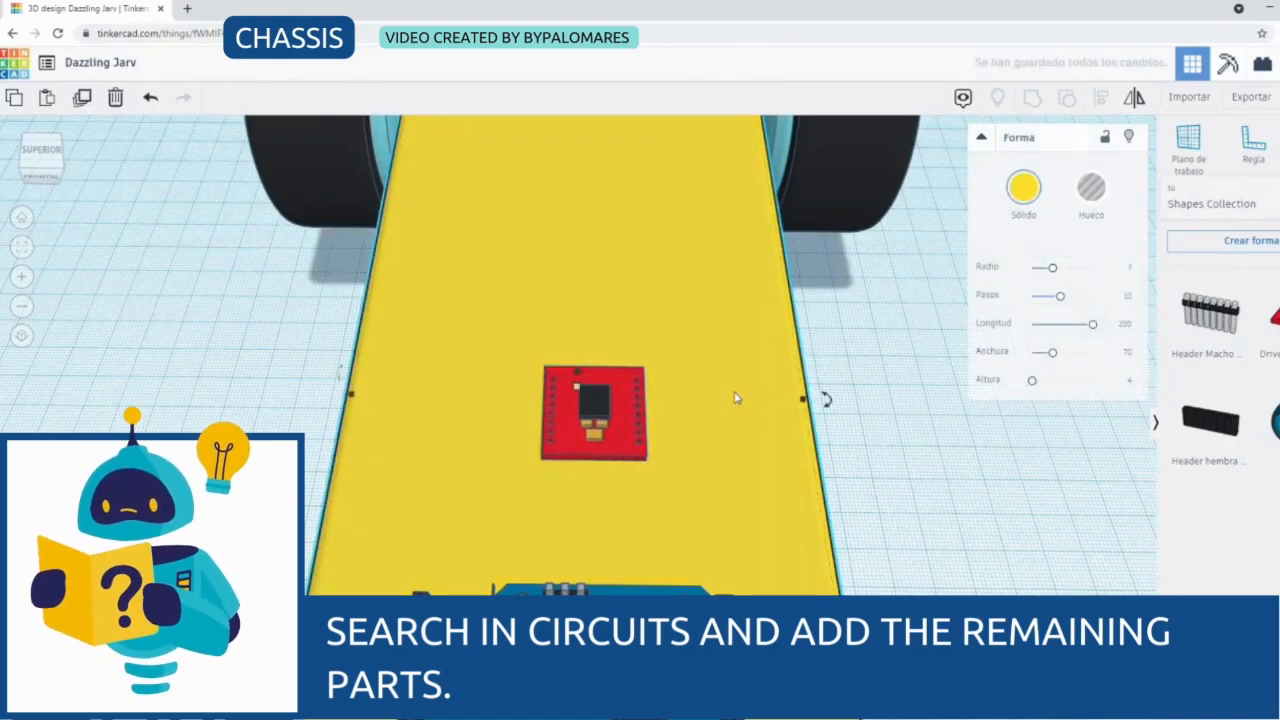
shift+click(627, 432)
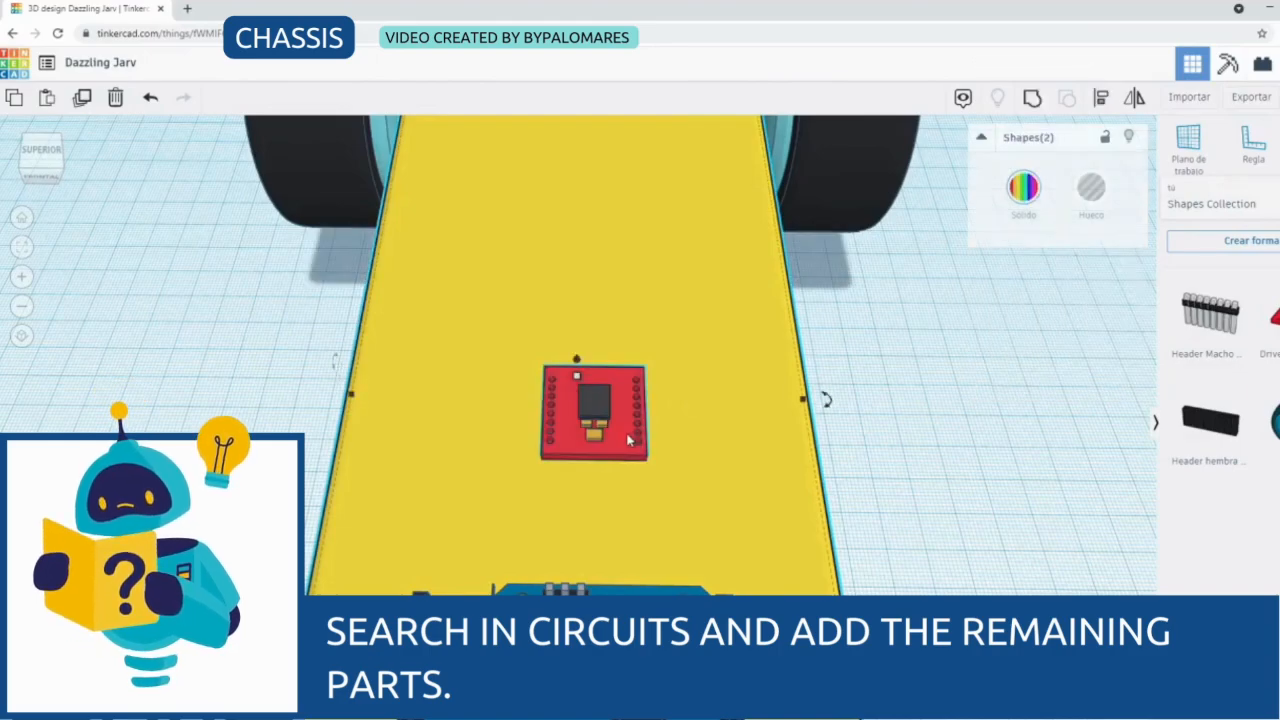
scroll(714, 334, down, 5)
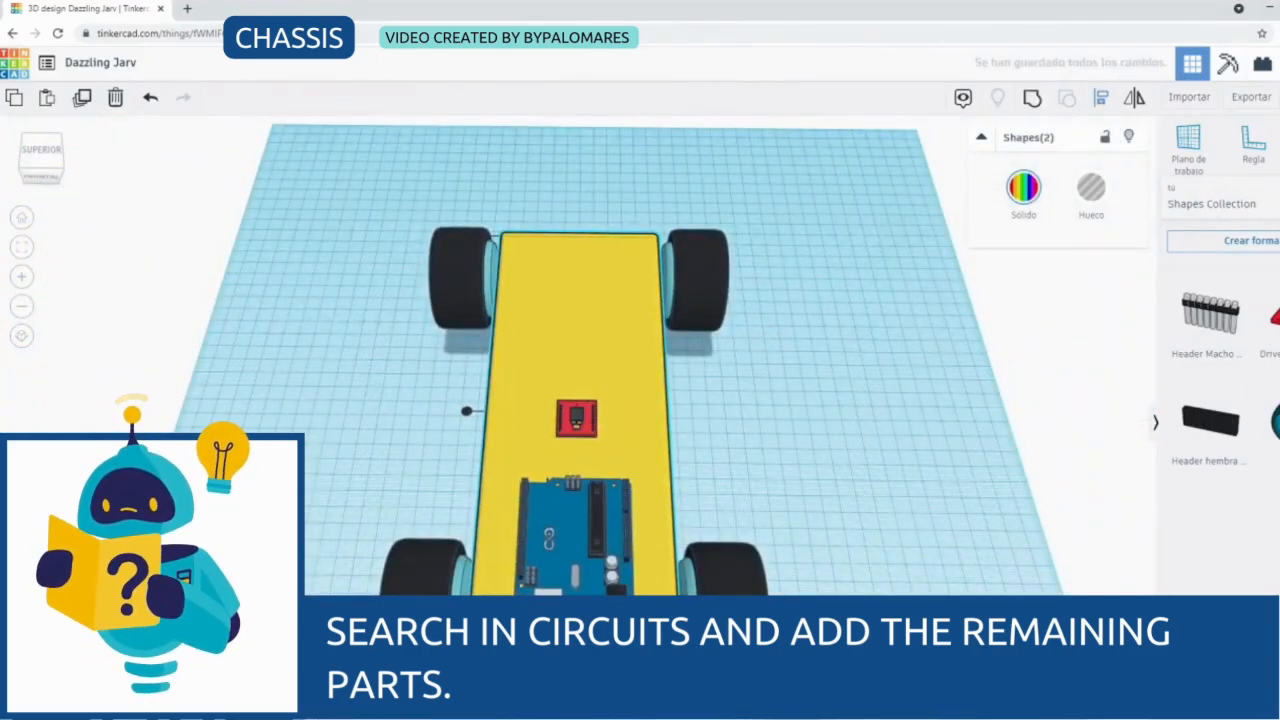
click(853, 437)
Add the 2xAAA battery box from the circuit components next to the chassis
drag(50, 178, 148, 178)
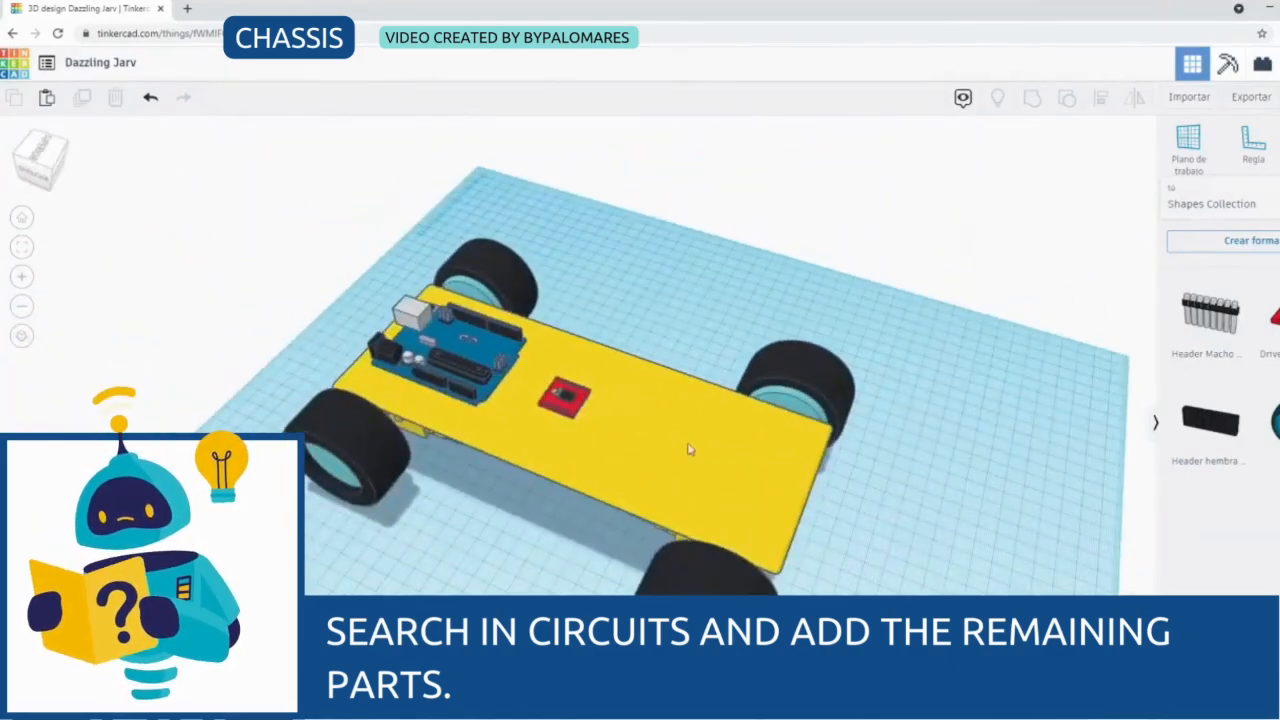
click(1222, 203)
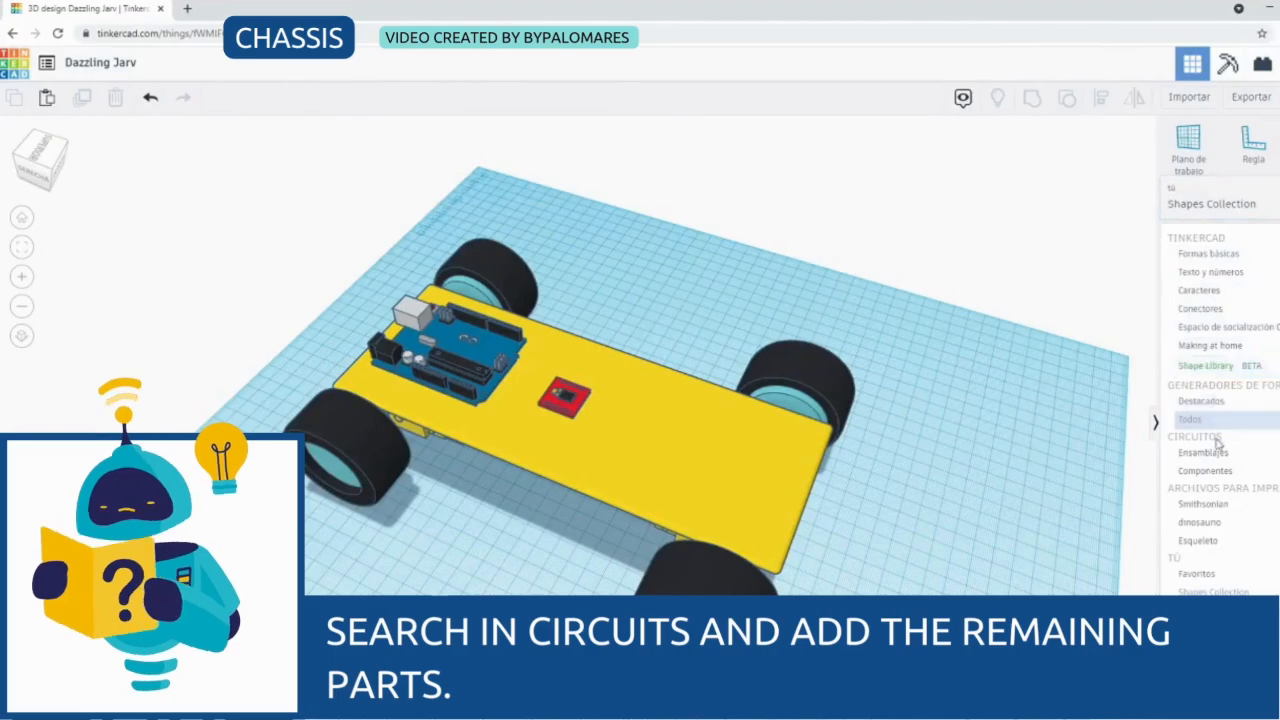
click(1225, 471)
scroll(1232, 478, down, 2)
drag(1209, 590, 870, 548)
Move the battery box onto the free end of the base plate, opposite the Arduino
click(20, 170)
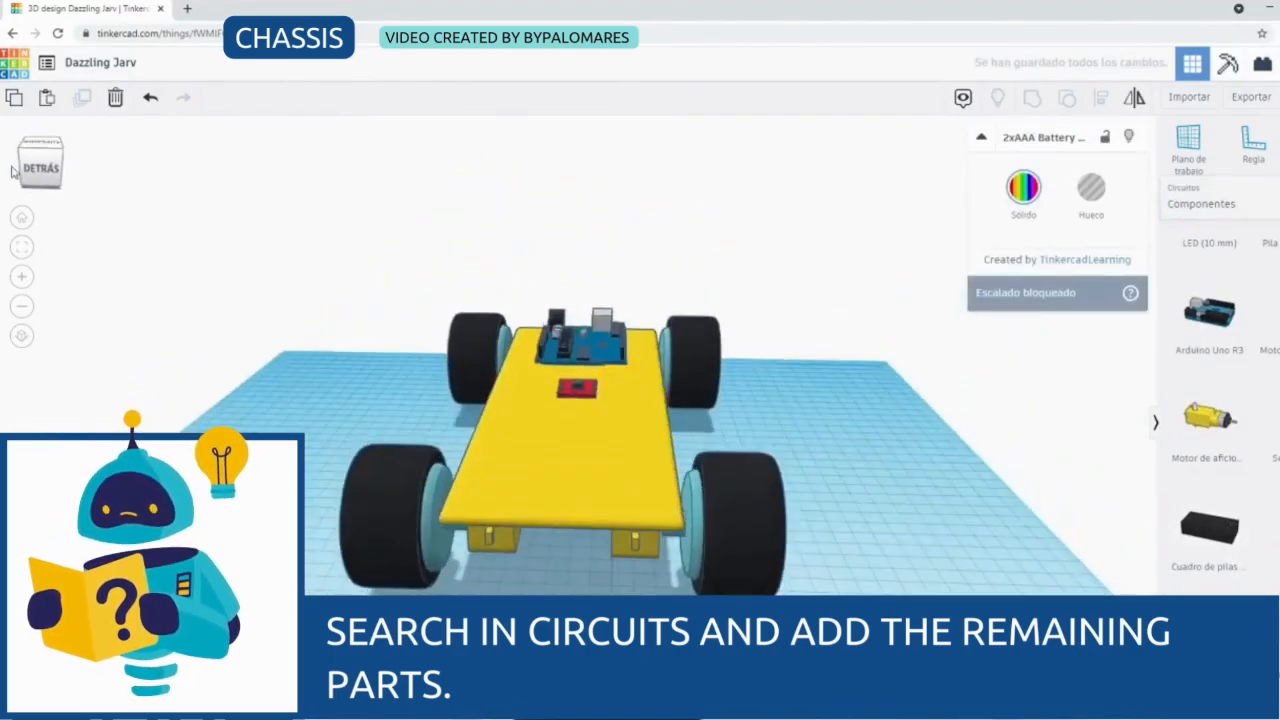
click(62, 170)
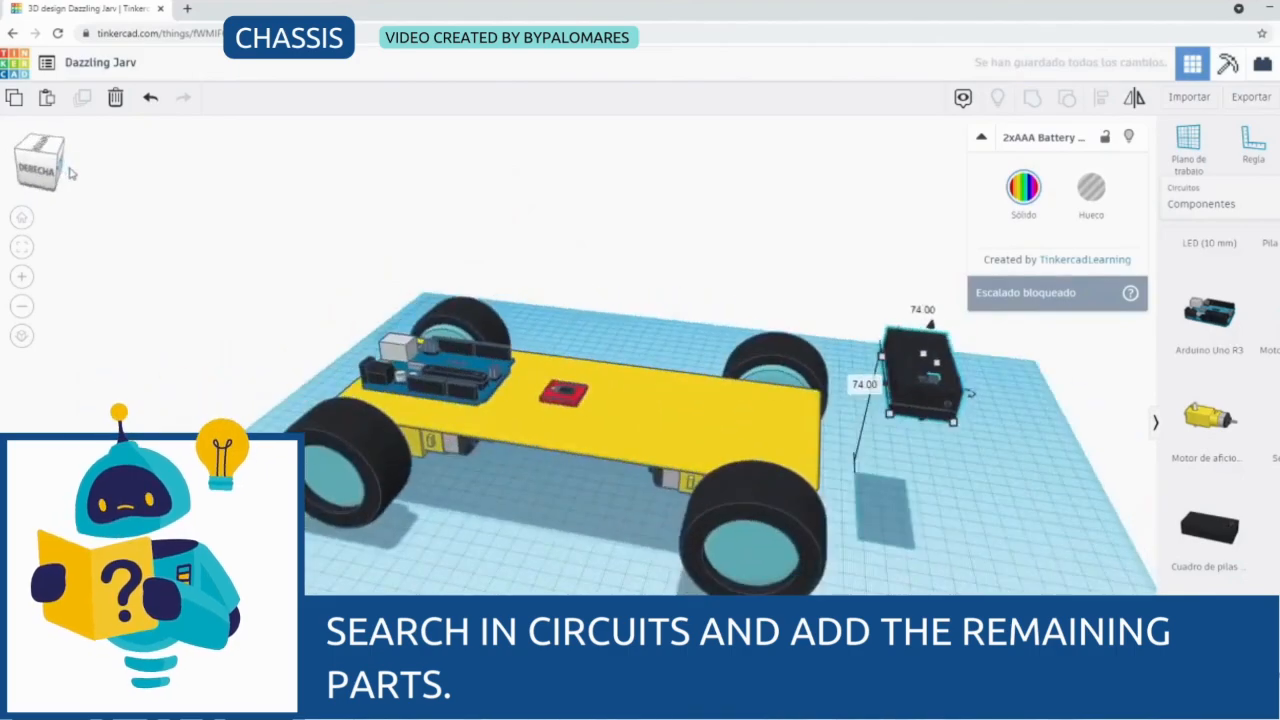
drag(913, 395, 762, 392)
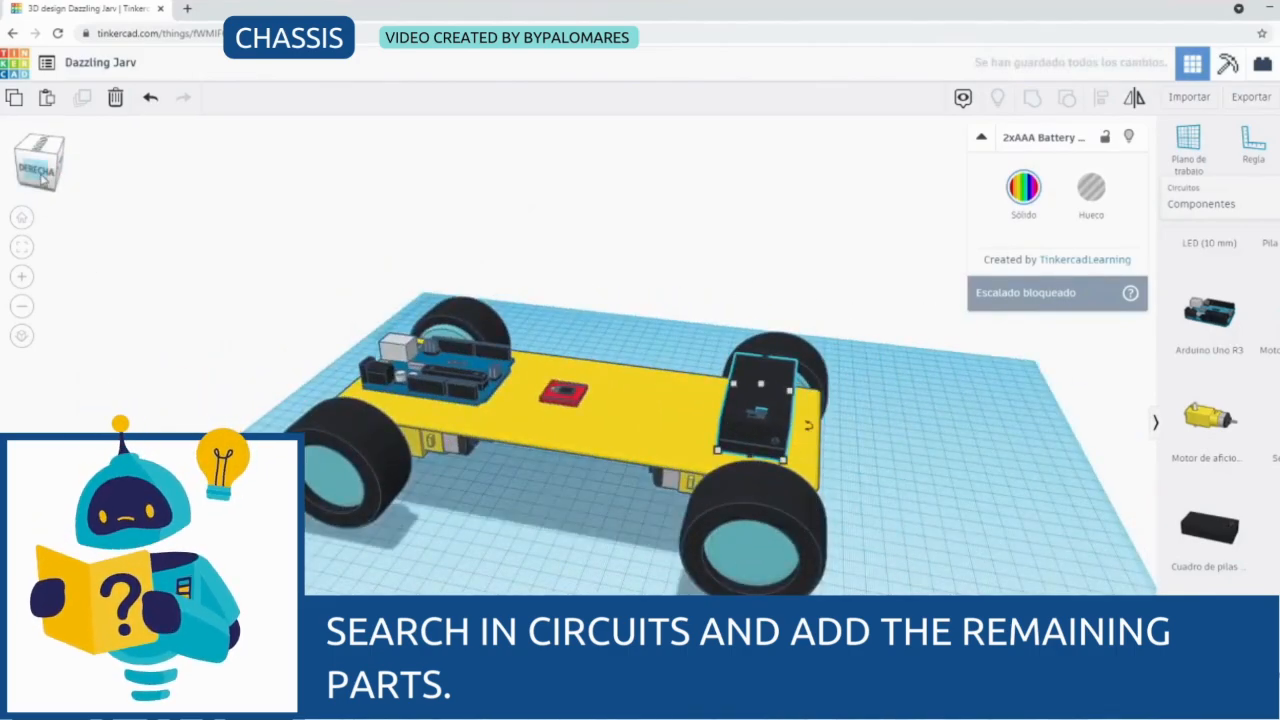
click(14, 175)
drag(533, 418, 595, 404)
Centre the battery box across the base plate's width by aligning the two shapes
drag(44, 163, 110, 196)
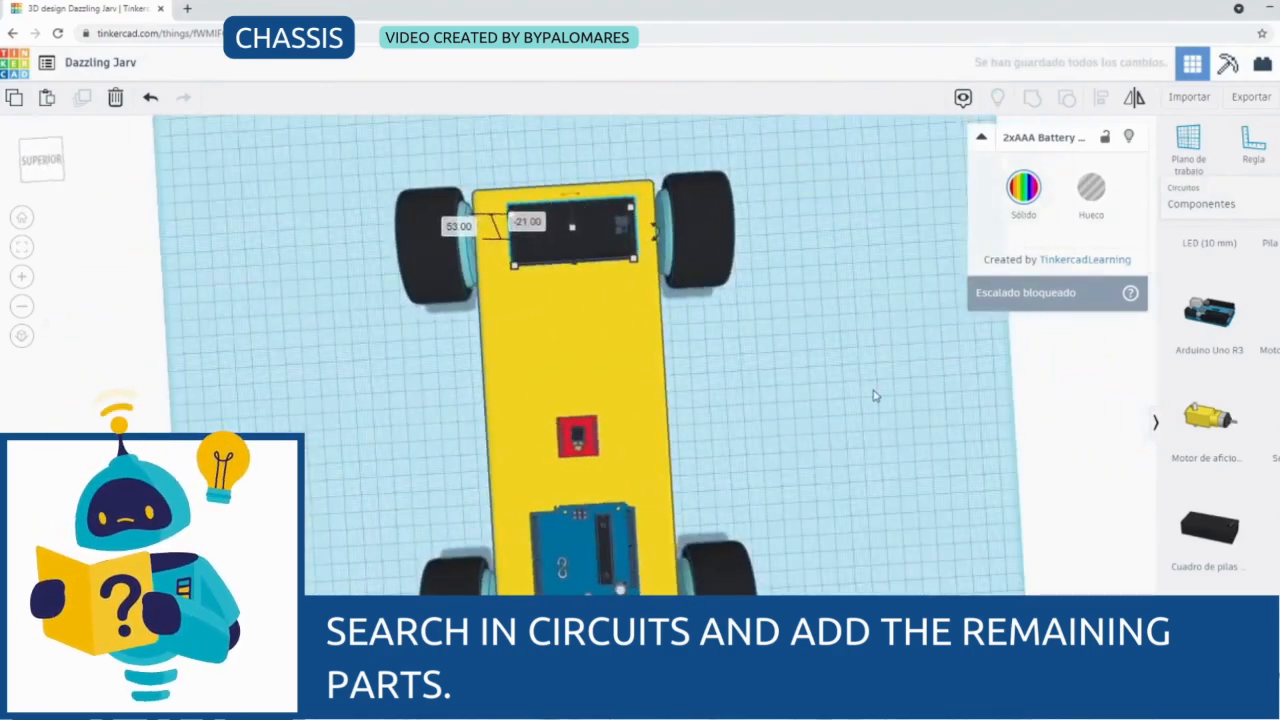
click(873, 396)
click(574, 331)
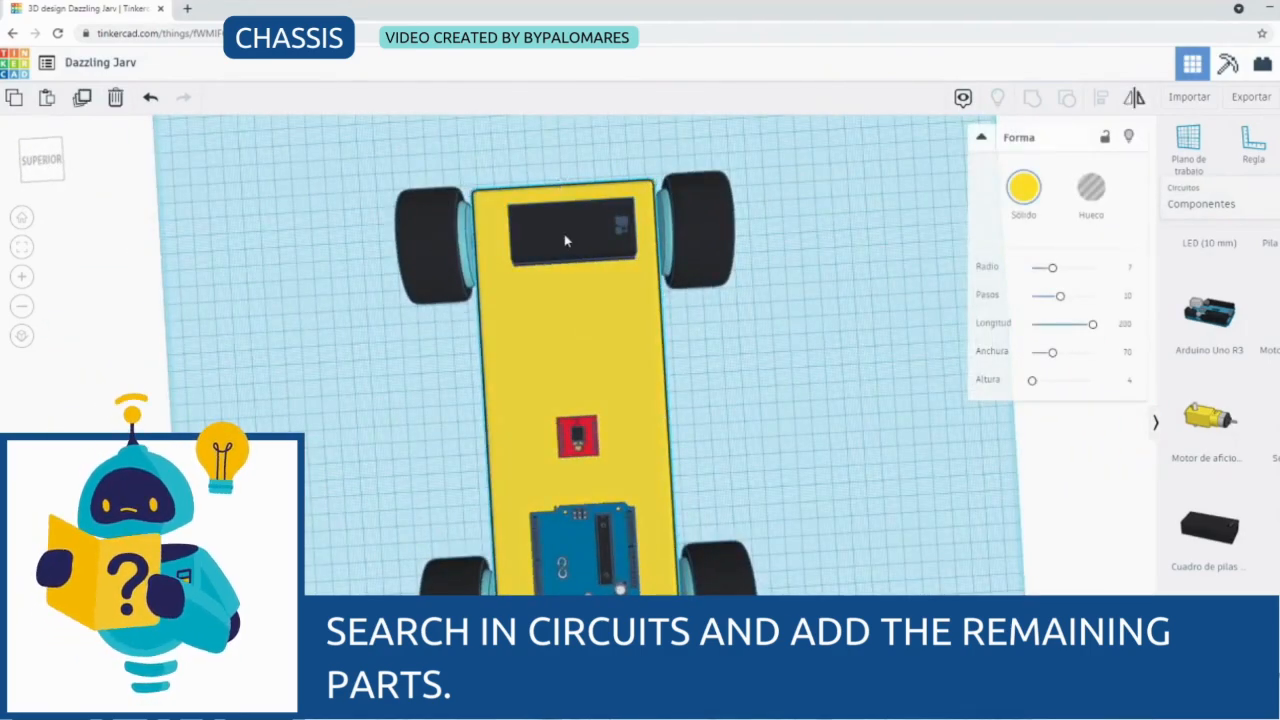
shift+click(565, 241)
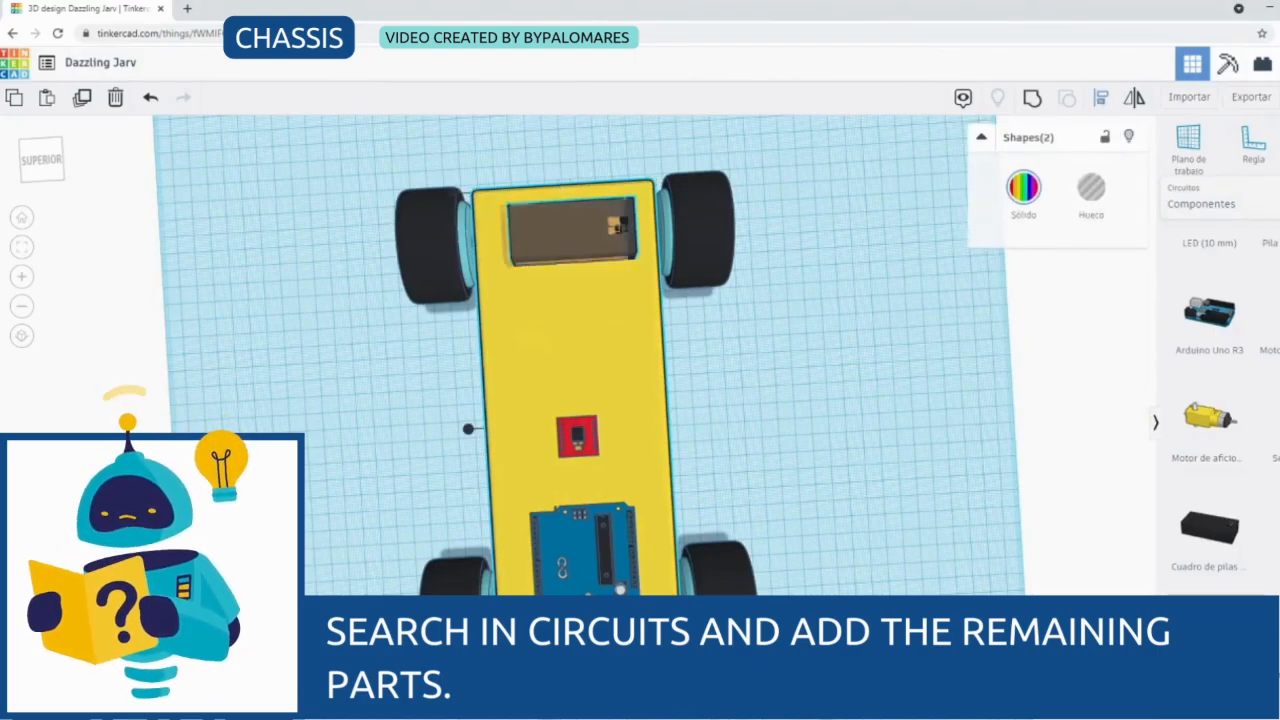
click(878, 443)
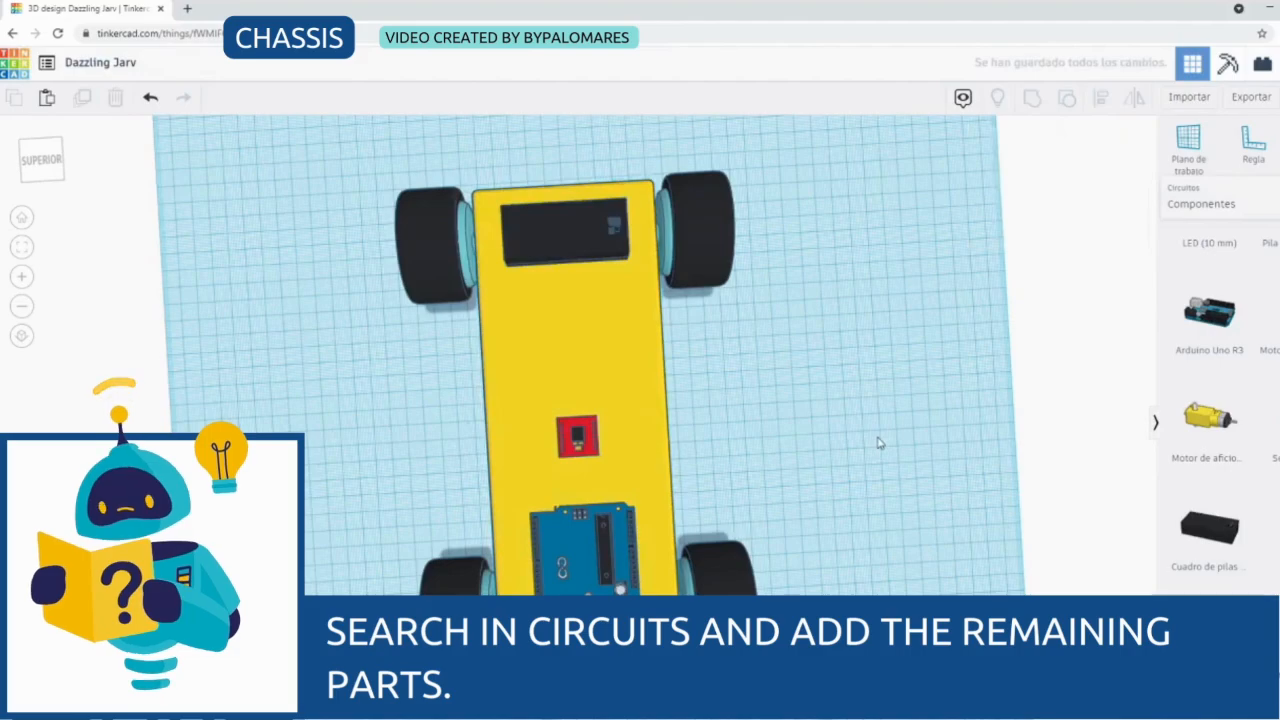
drag(42, 160, 170, 165)
mouse_move(43, 160)
mouse_down()
mouse_move(91, 166)
mouse_move(48, 158)
mouse_up()
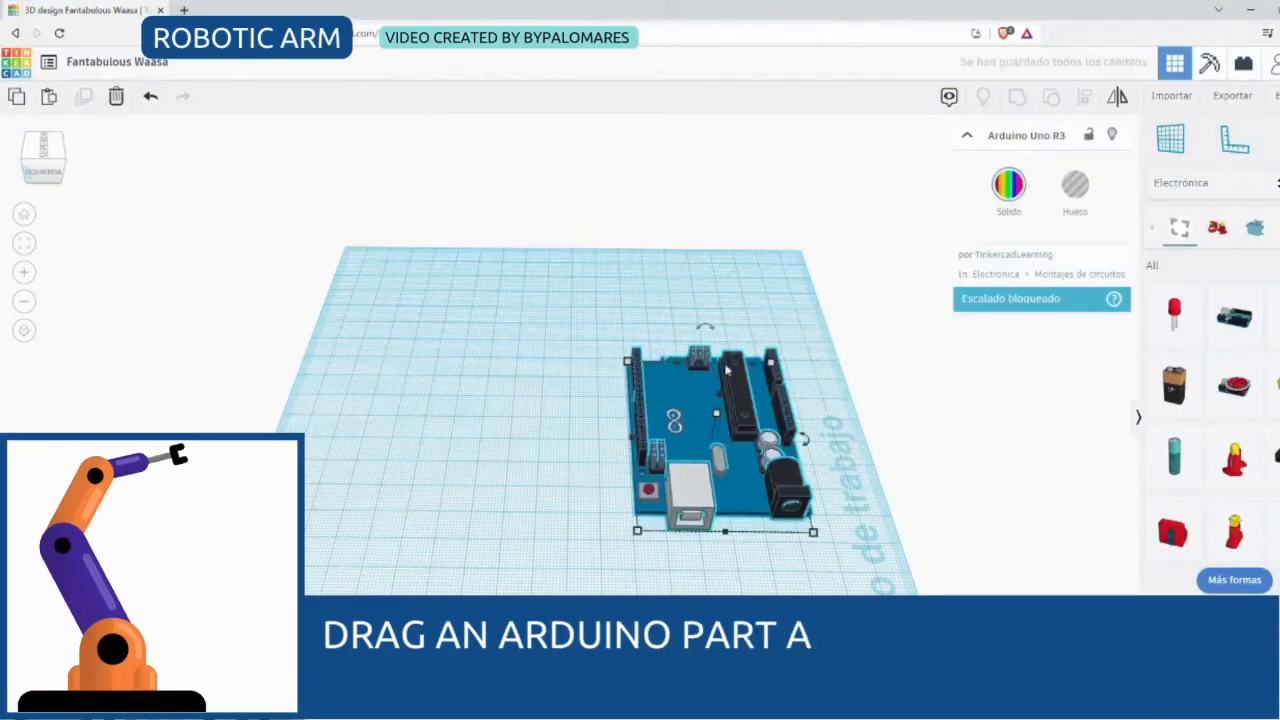
Rotate the Arduino Uno R3 on the workplane a quarter turn and raise it slightly above the plane
drag(805, 447, 699, 328)
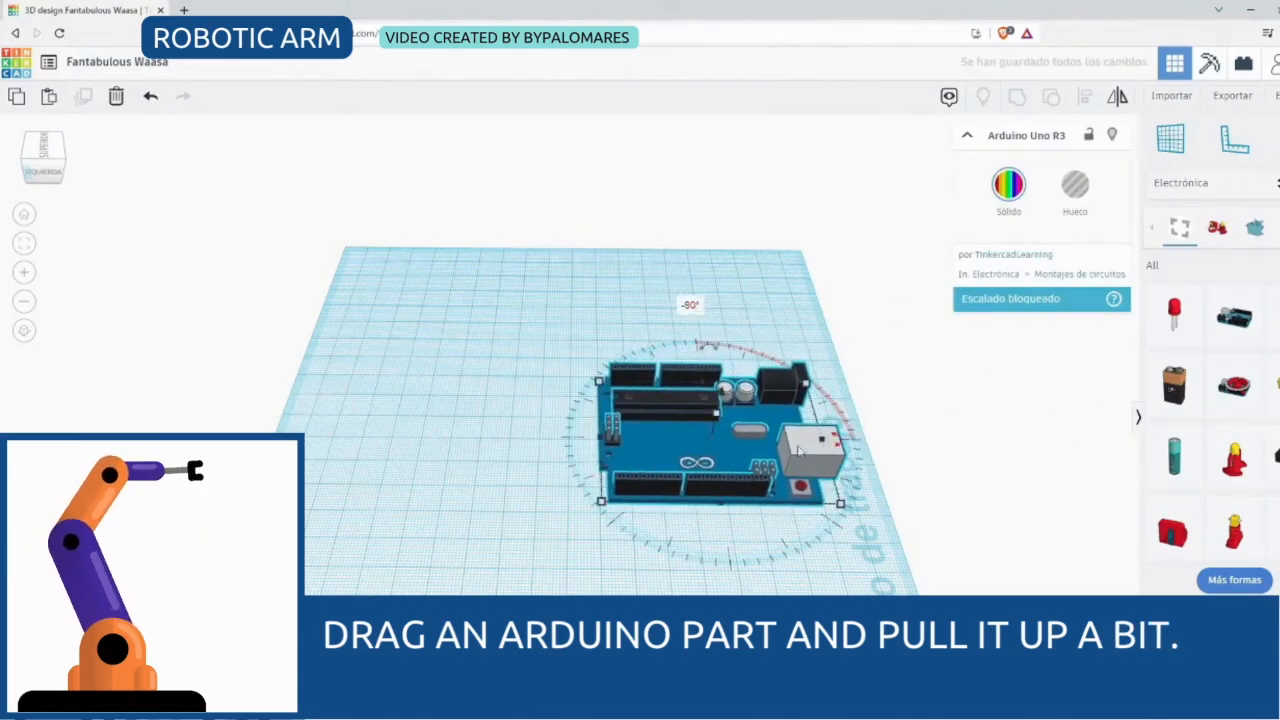
drag(810, 579, 810, 579)
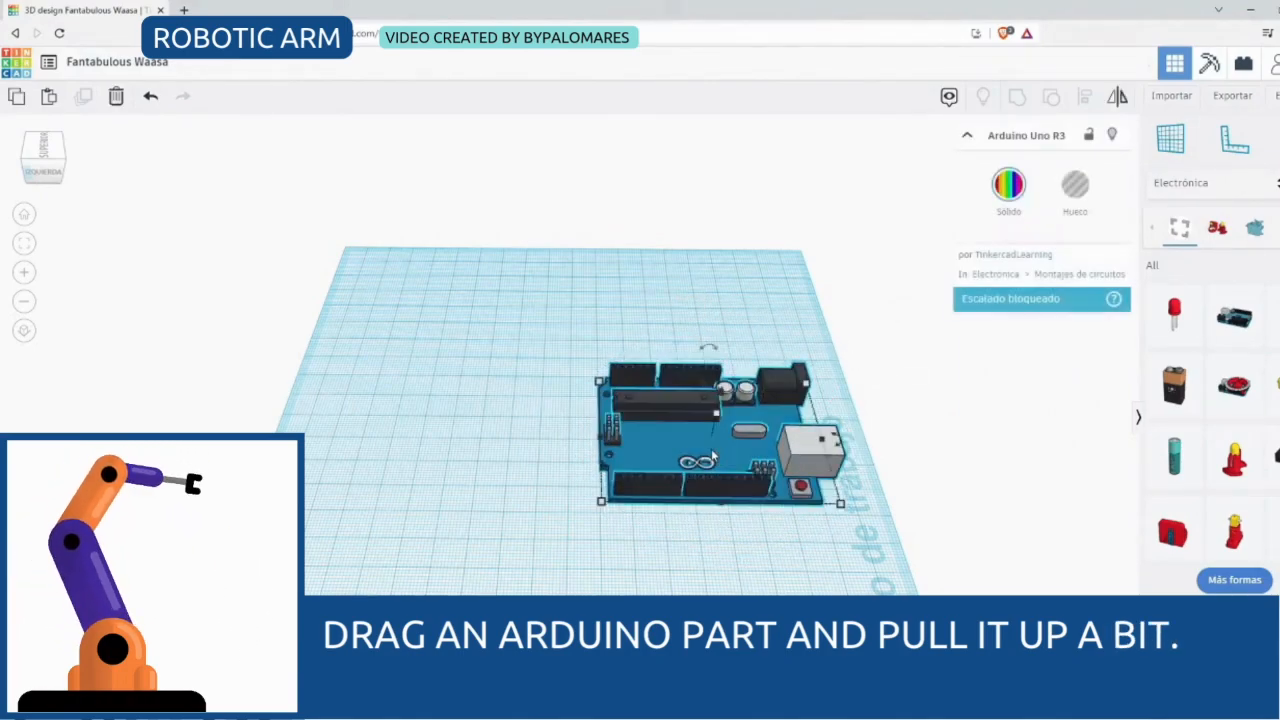
drag(722, 398, 722, 383)
click(780, 549)
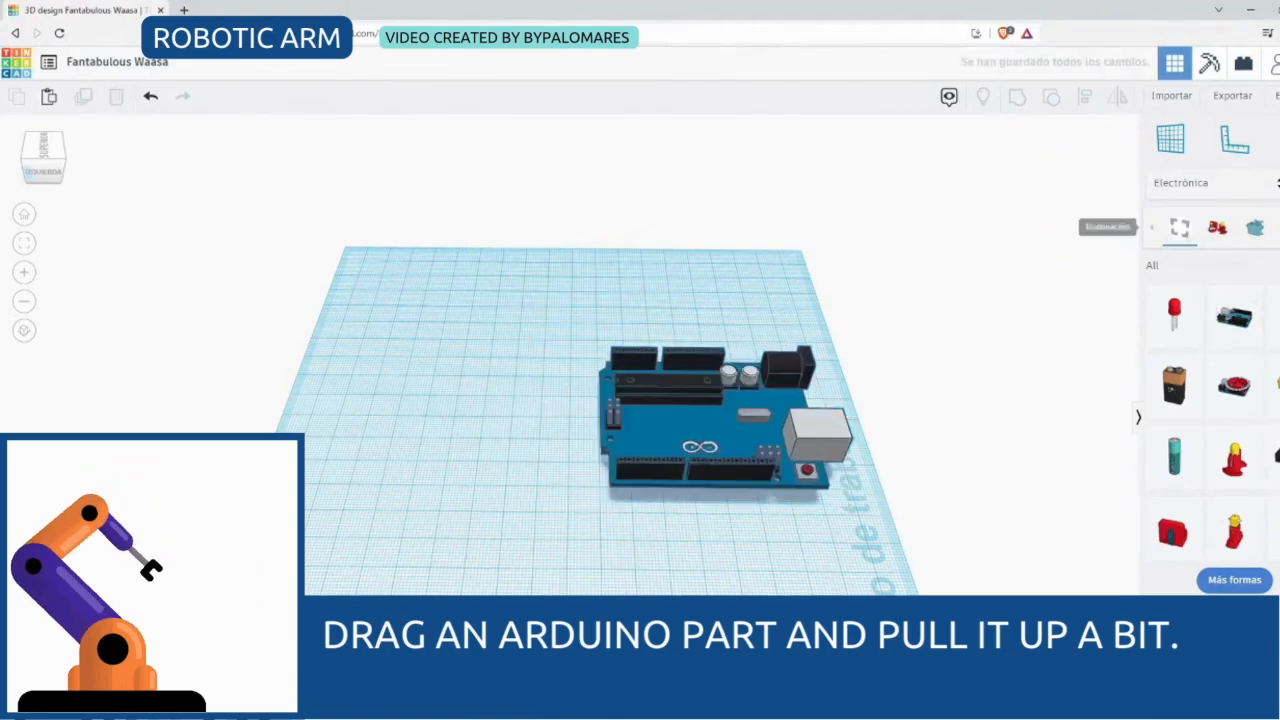
Open the list of shape library categories
click(1277, 187)
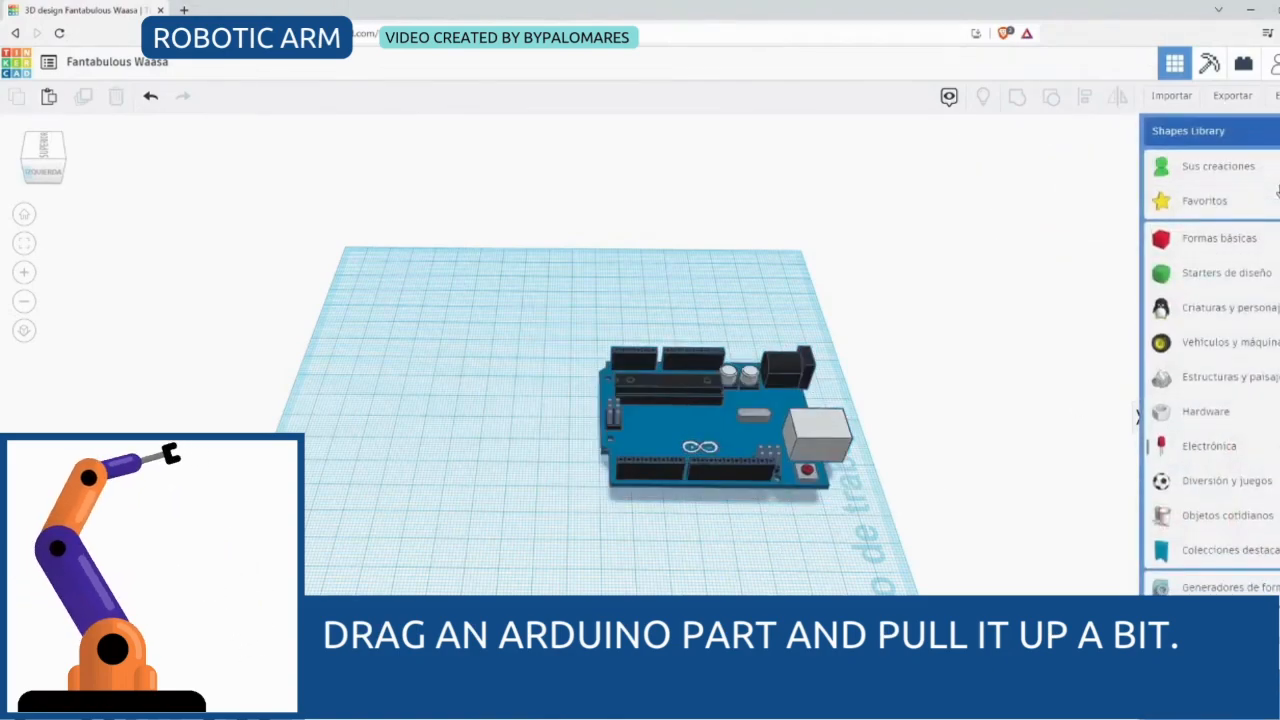
Add a box on the workplane beside the Arduino board and set its width to 100 mm
click(1207, 252)
drag(1173, 240, 526, 451)
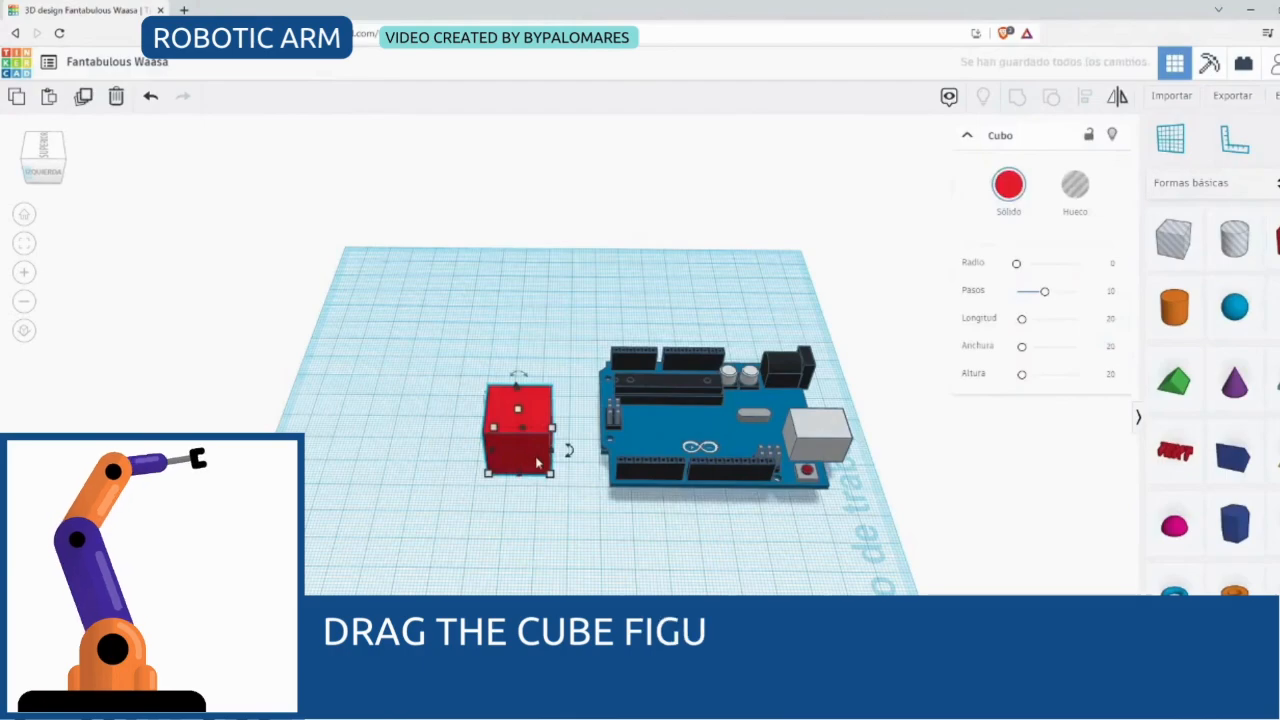
click(832, 484)
click(517, 430)
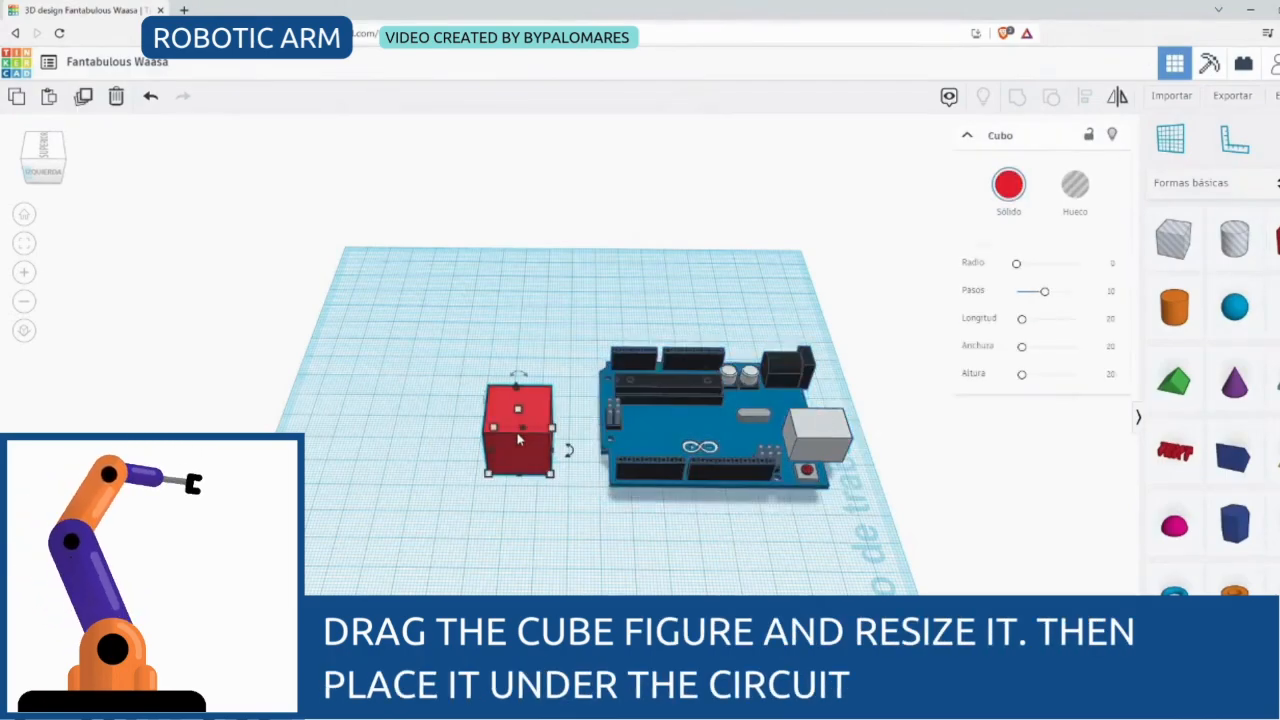
click(514, 533)
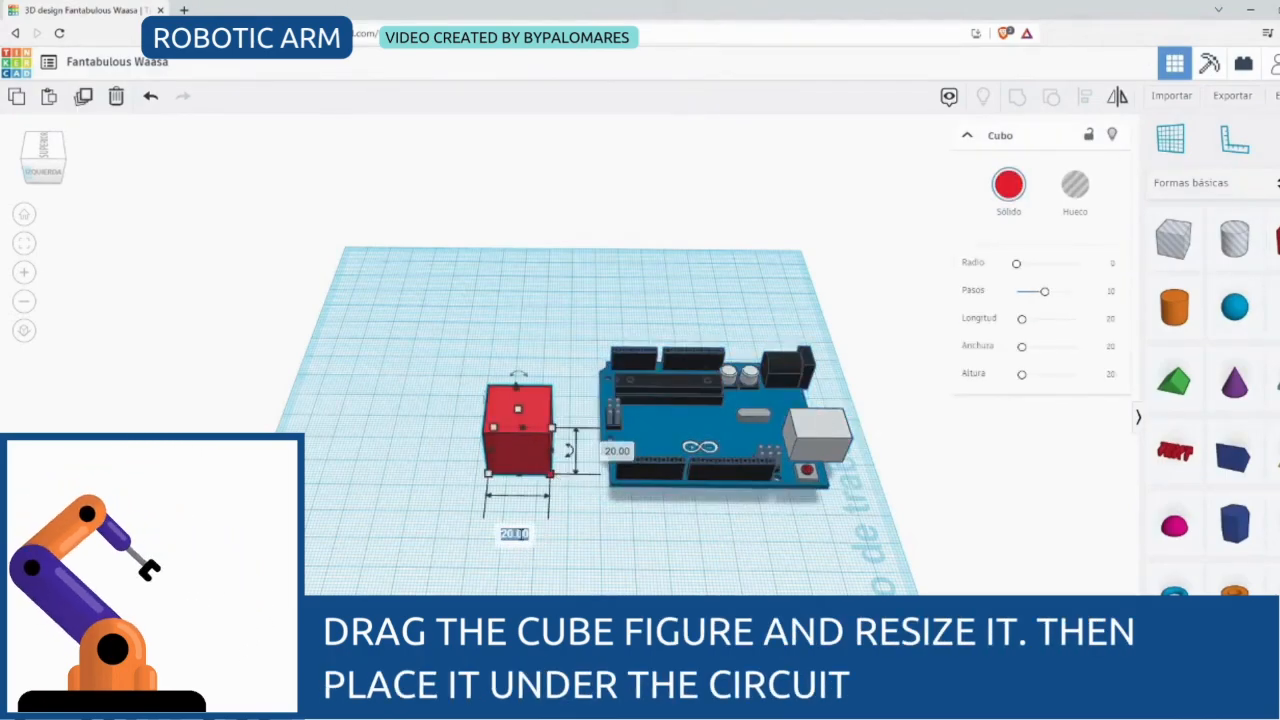
text(1)
key(Return)
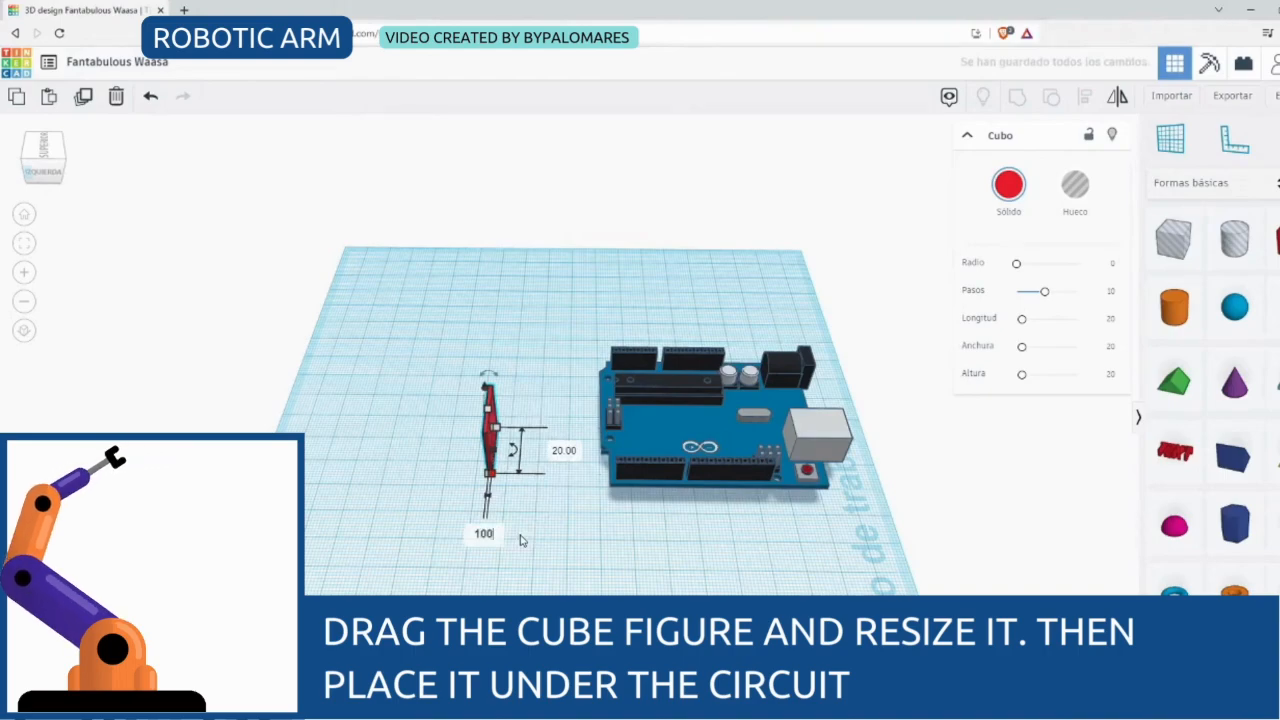
key(Return)
Set the red box's height to 10 mm and its depth to 70 mm
drag(585, 394, 560, 503)
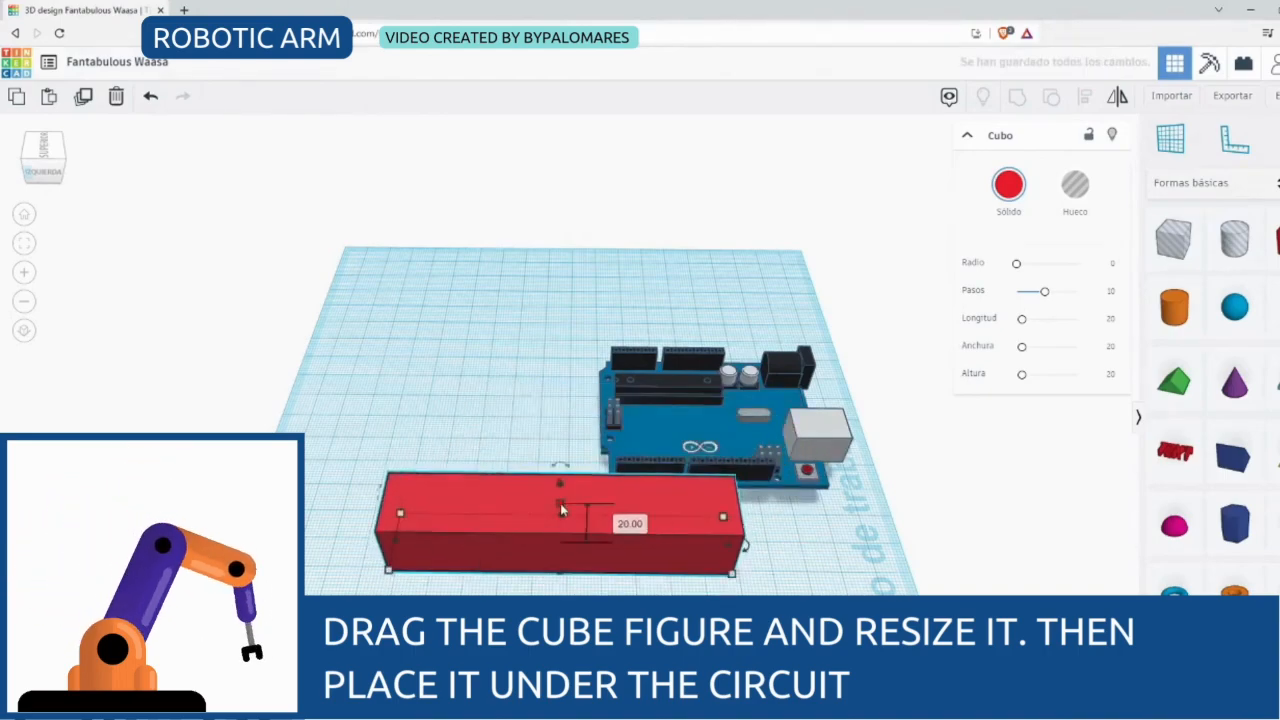
click(630, 523)
text(1)
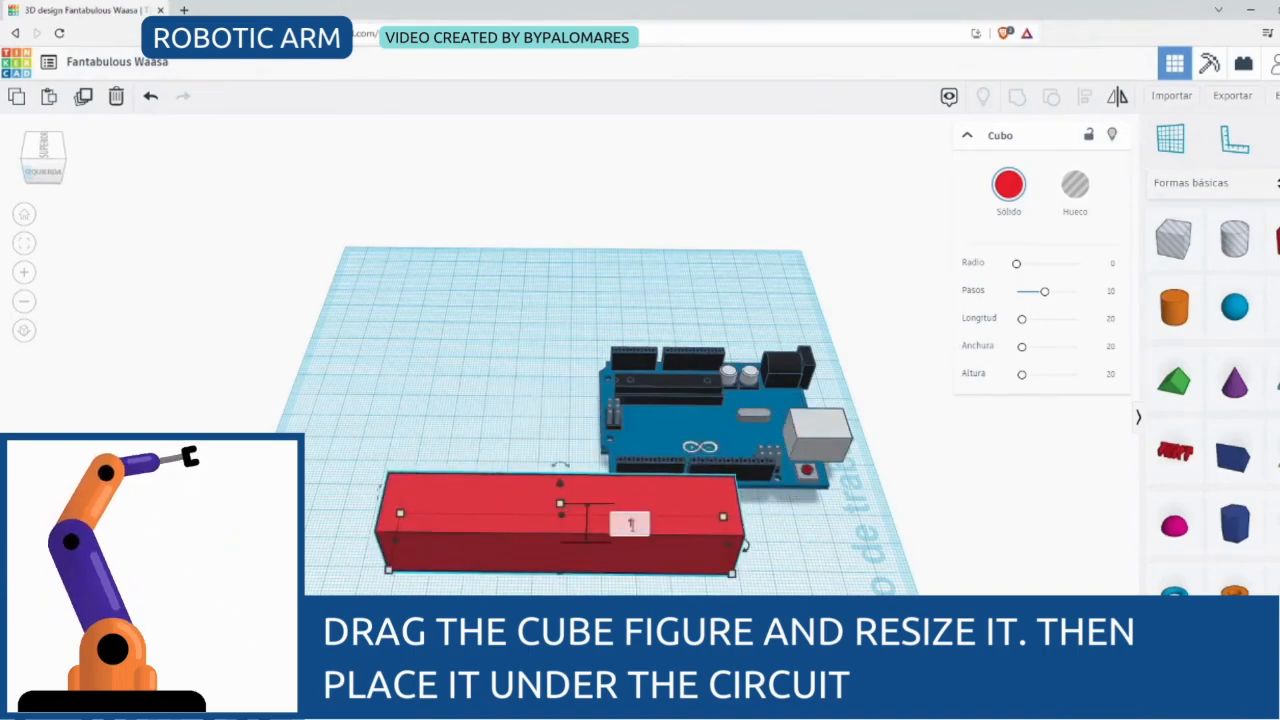
text(0)
key(Return)
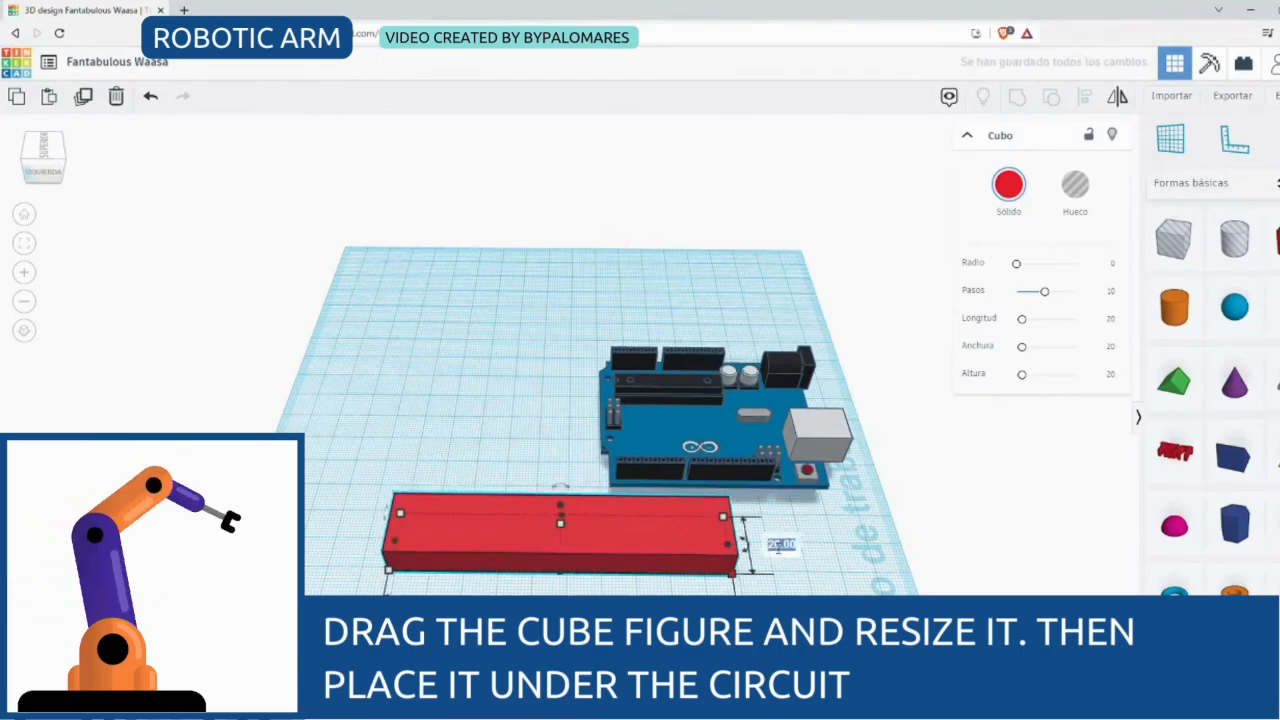
text(70)
key(Return)
Move the red slab under the Arduino board and raise the board to 12 mm above the workplane
drag(680, 555, 780, 415)
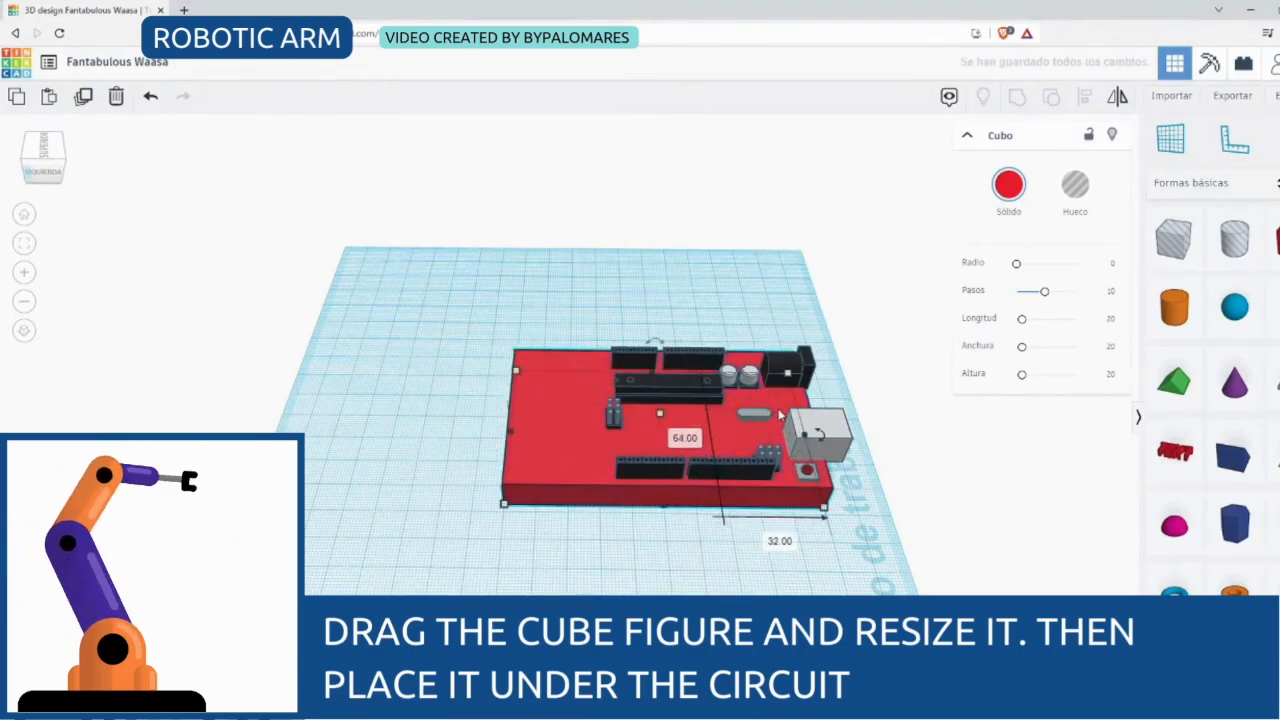
drag(657, 419, 727, 370)
click(47, 178)
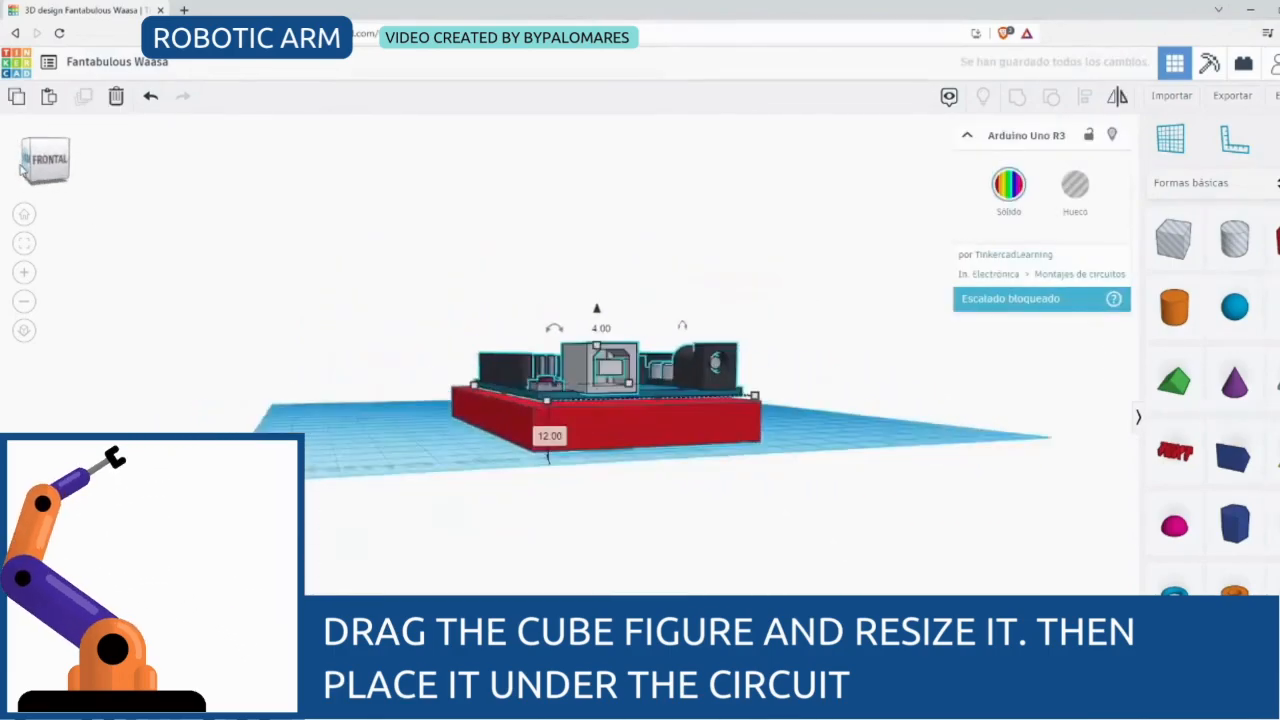
Align the Arduino board and the red slab on their centres across the slab's 70 mm side
click(24, 168)
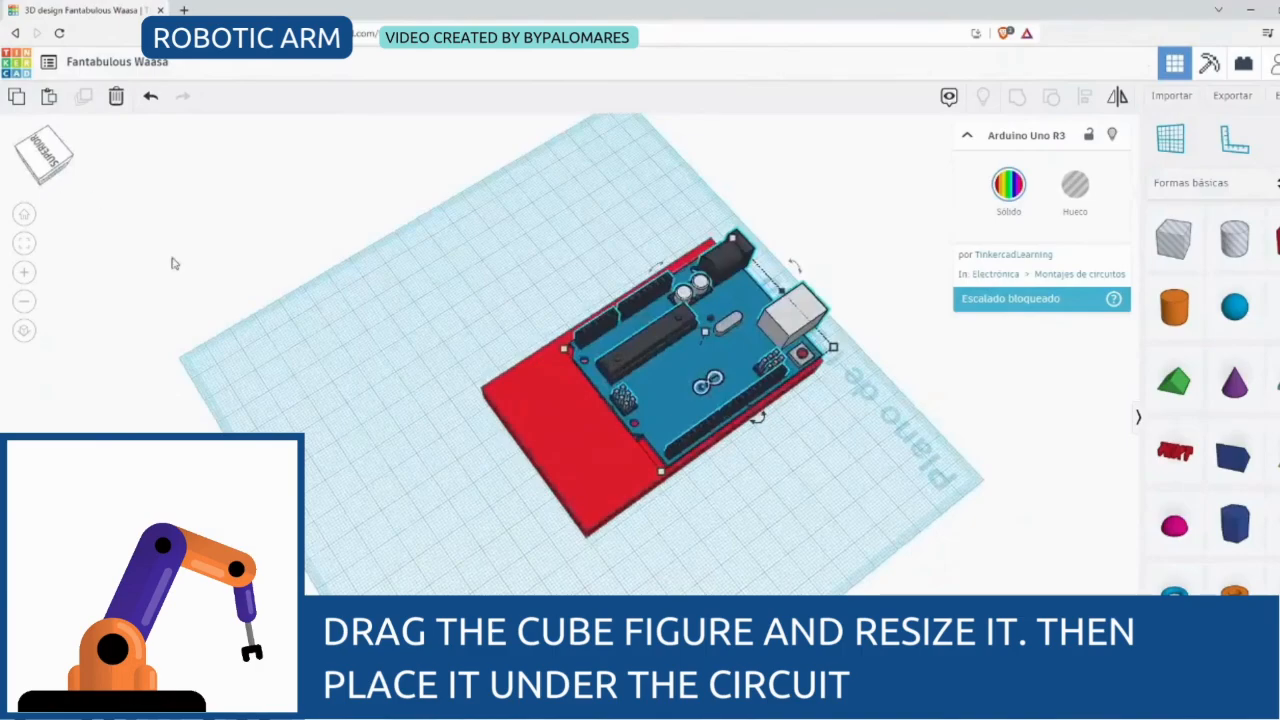
shift+click(555, 443)
click(1085, 98)
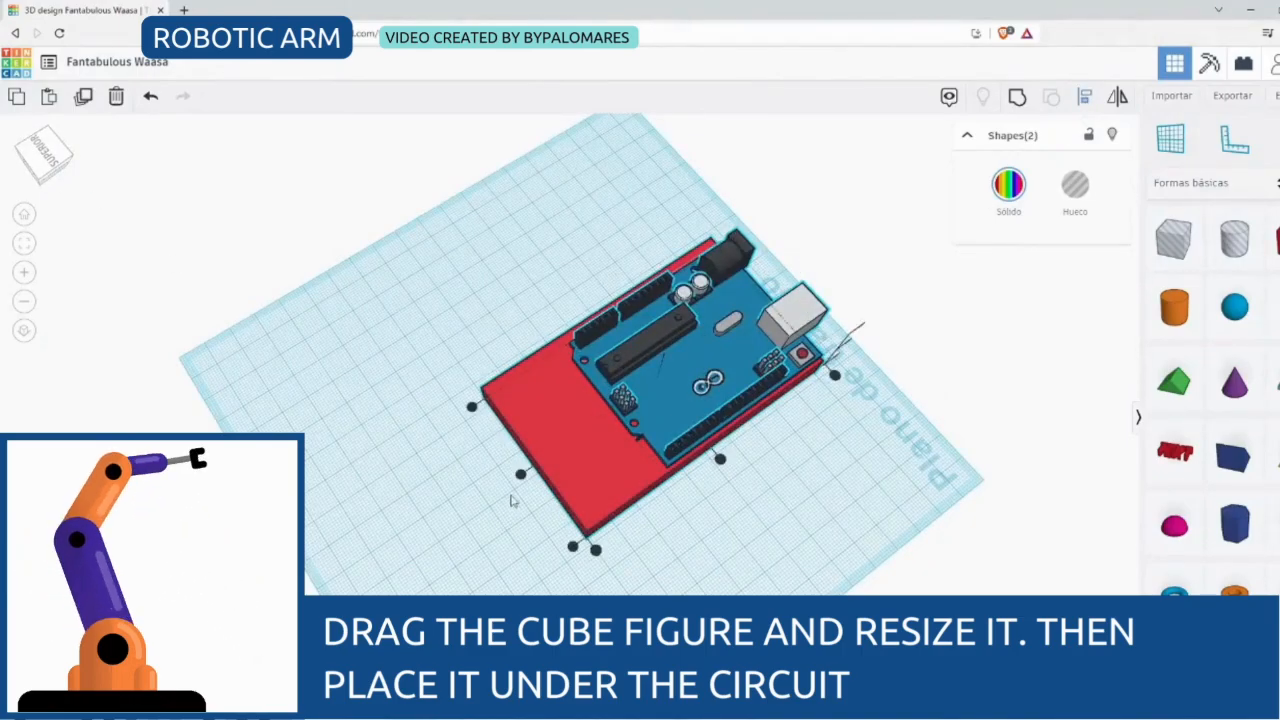
click(521, 477)
Lower the Arduino board by 2 mm so it sits on the slab at 10 mm
click(77, 202)
drag(58, 175, 43, 162)
click(725, 397)
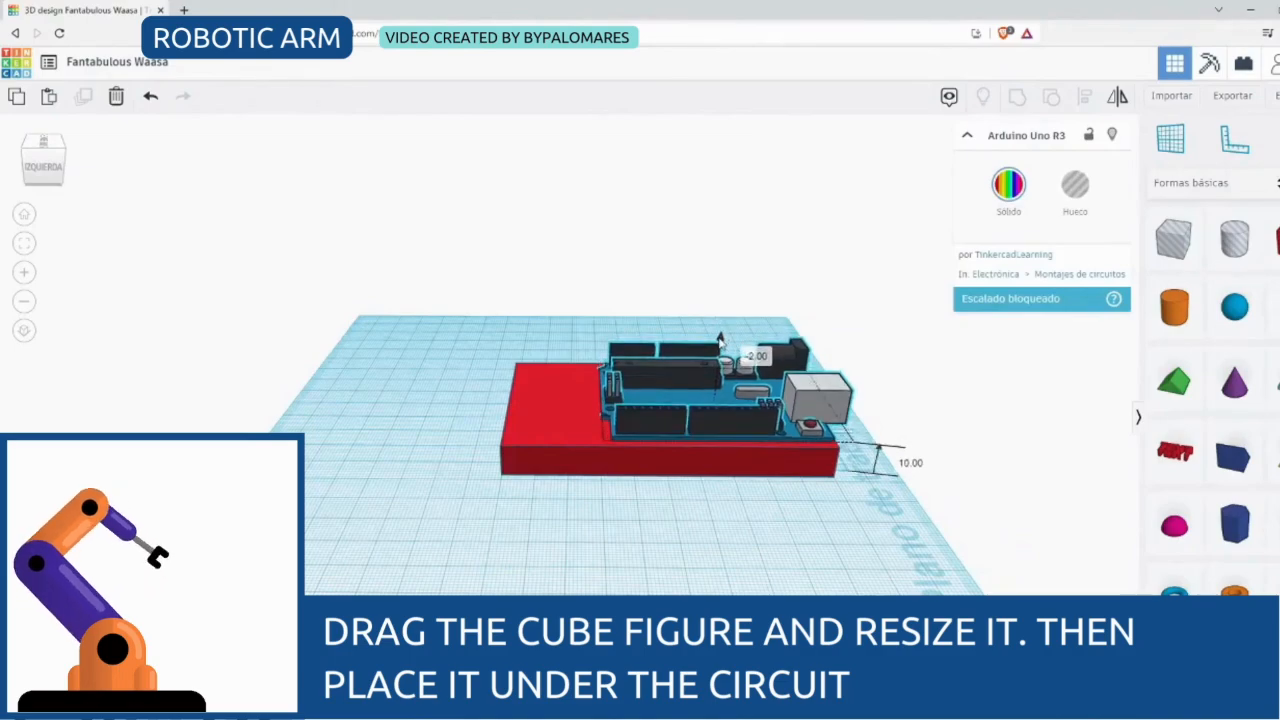
click(344, 505)
Colour the slab under the Arduino yellow and round its edges slightly with the radius setting
click(500, 468)
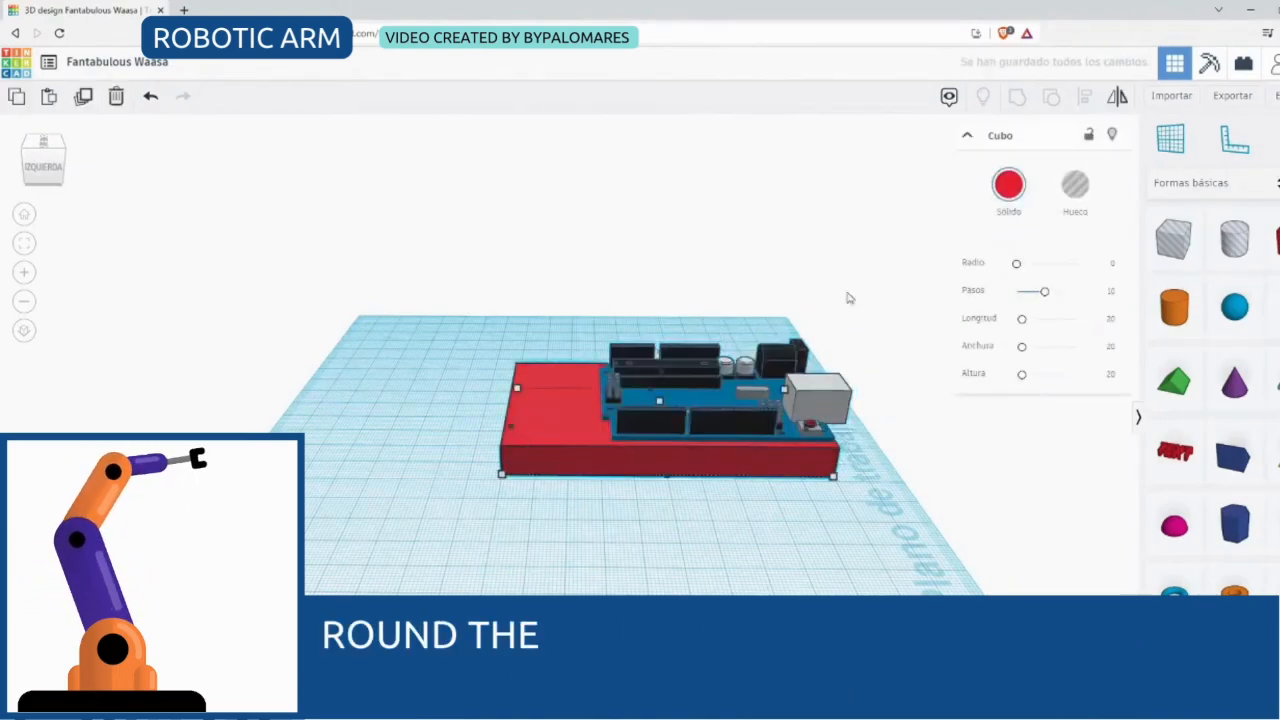
click(1009, 184)
click(1044, 315)
drag(1017, 266, 1021, 267)
click(252, 279)
right_drag(252, 279, 203, 180)
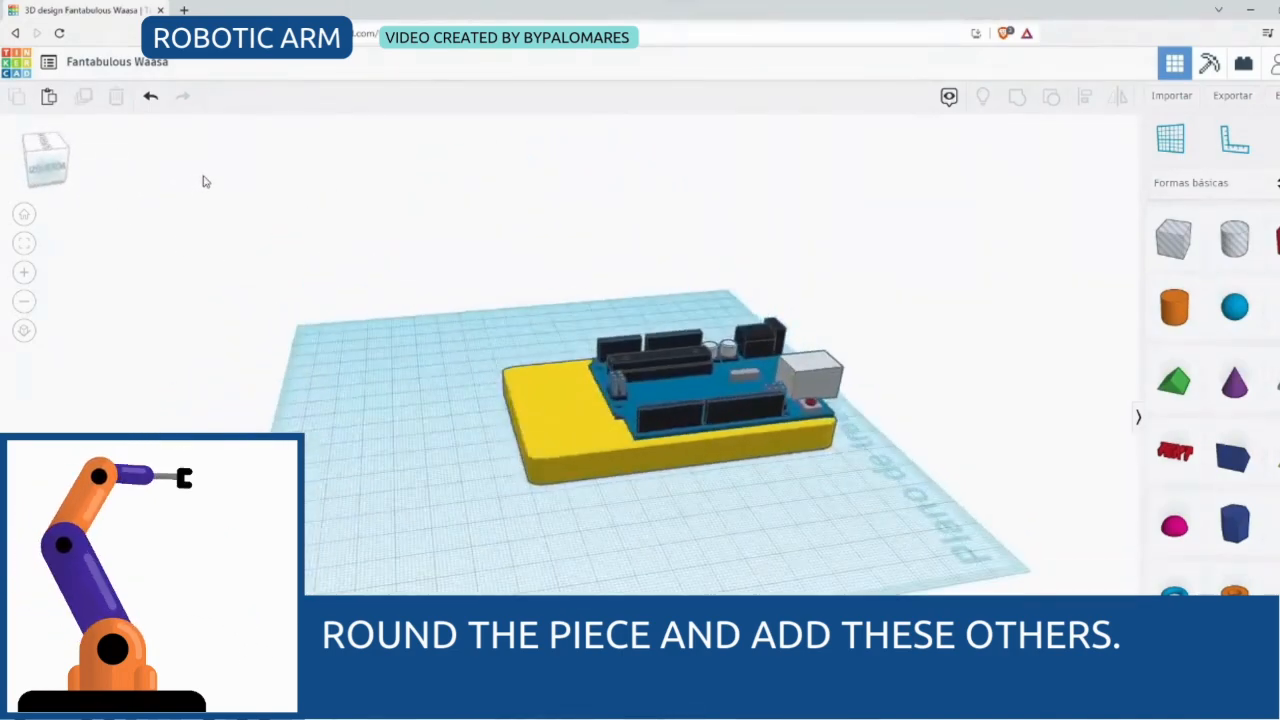
Search the community shapes for "servo" and place two micro servos, one beside the yellow base and one raised onto it
click(1277, 190)
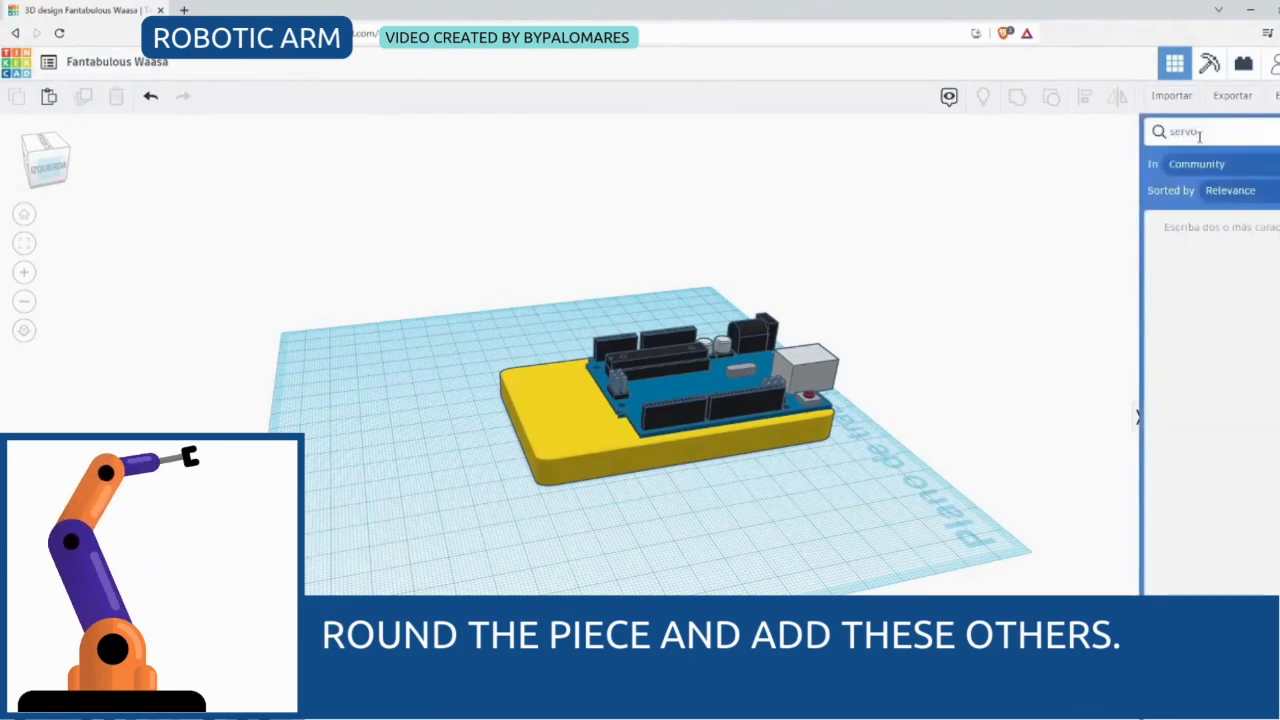
drag(1181, 421, 560, 488)
drag(475, 505, 565, 390)
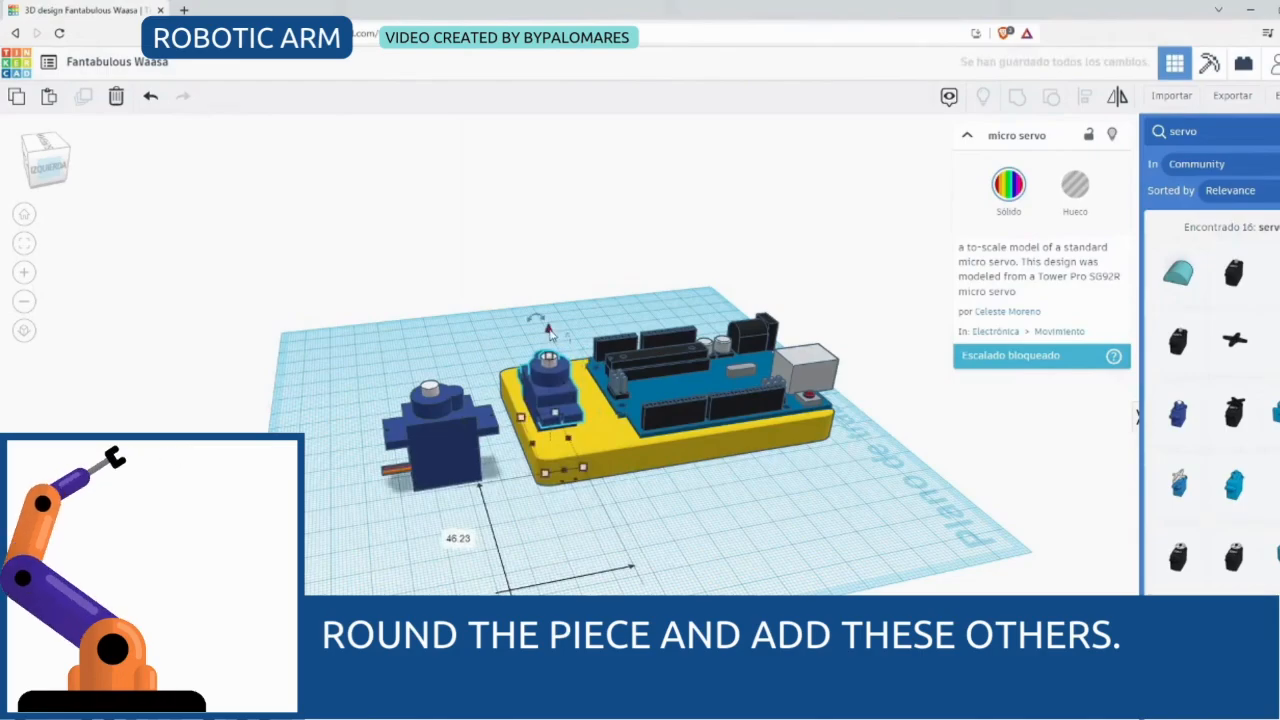
drag(548, 336, 548, 295)
click(470, 288)
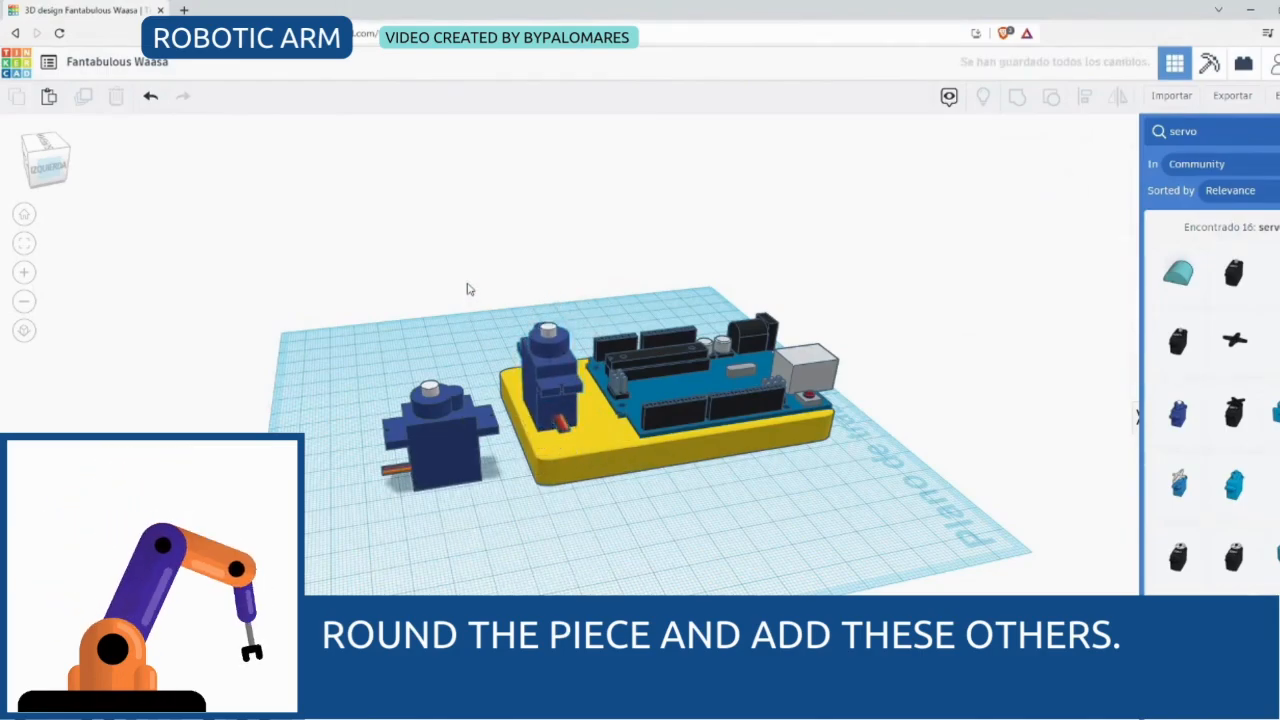
Align the micro servo on the yellow base with the base's centre across its width
drag(47, 164, 178, 235)
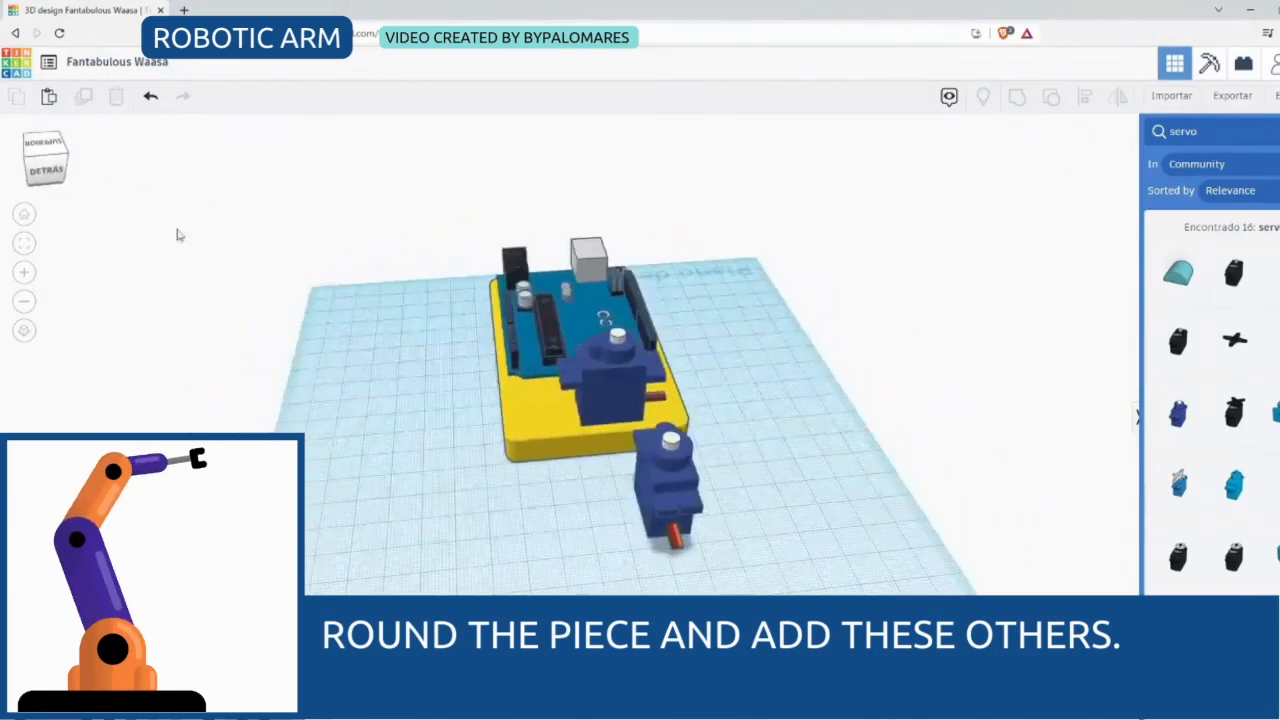
click(603, 395)
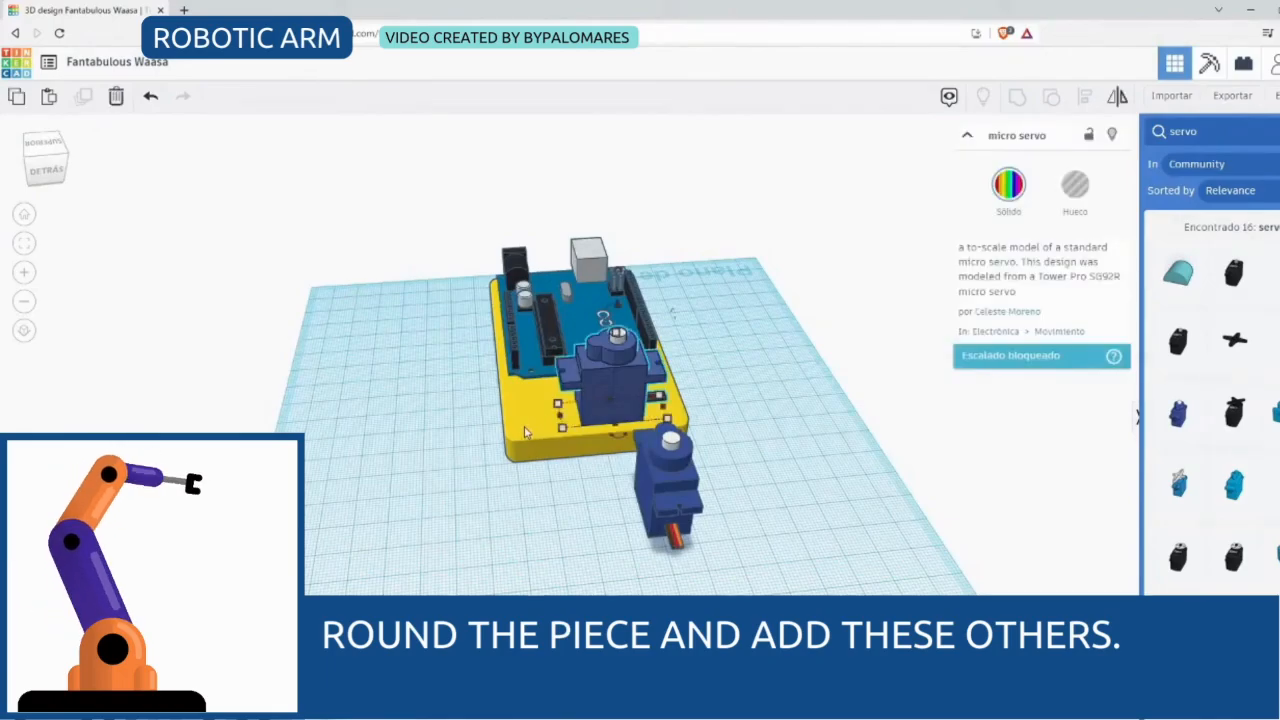
shift+click(525, 432)
click(1084, 96)
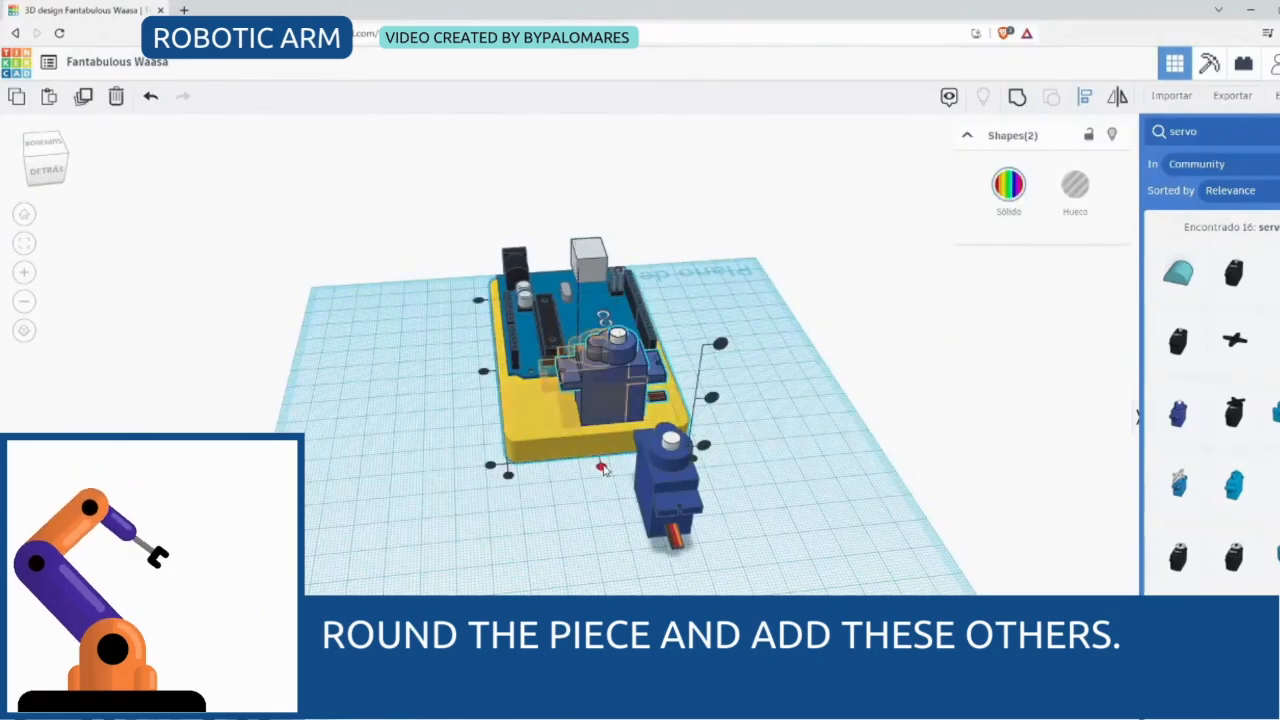
click(602, 467)
click(771, 454)
Add a cylinder in front of the yellow base, set its height to 30 mm and colour it yellow
drag(47, 160, 155, 172)
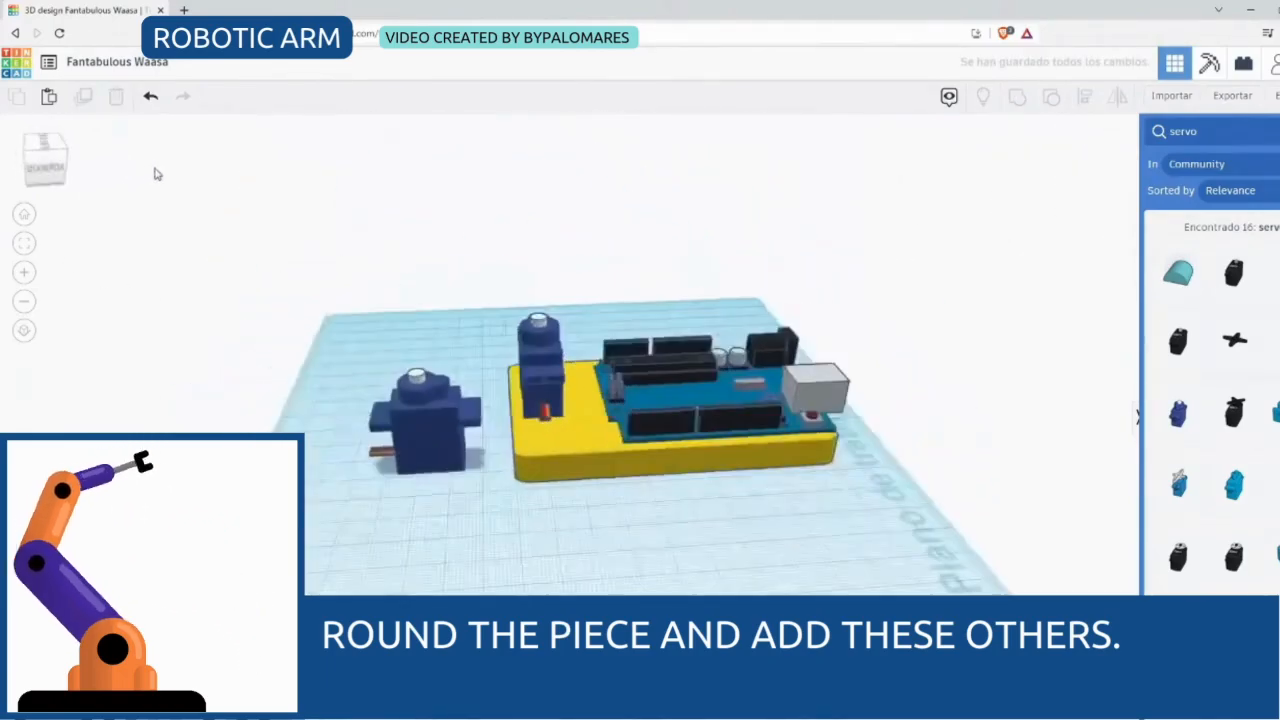
drag(1174, 307, 607, 541)
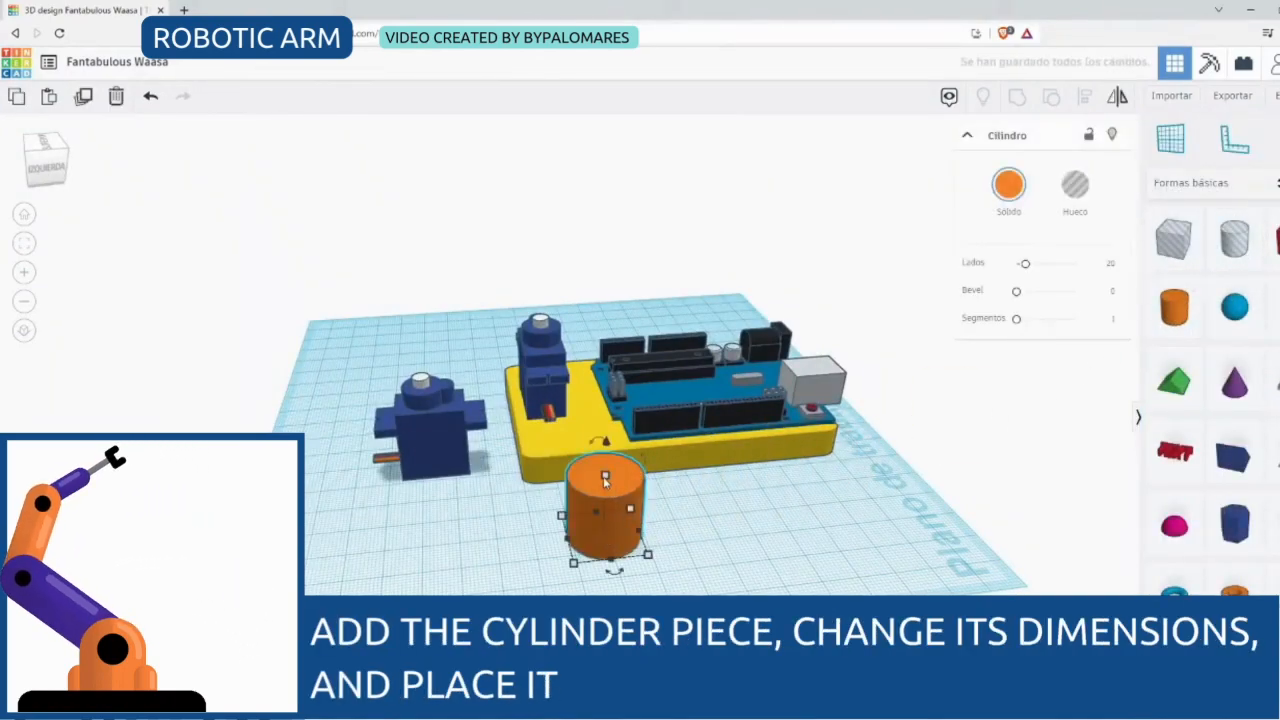
mouse_move(605, 478)
key(Return)
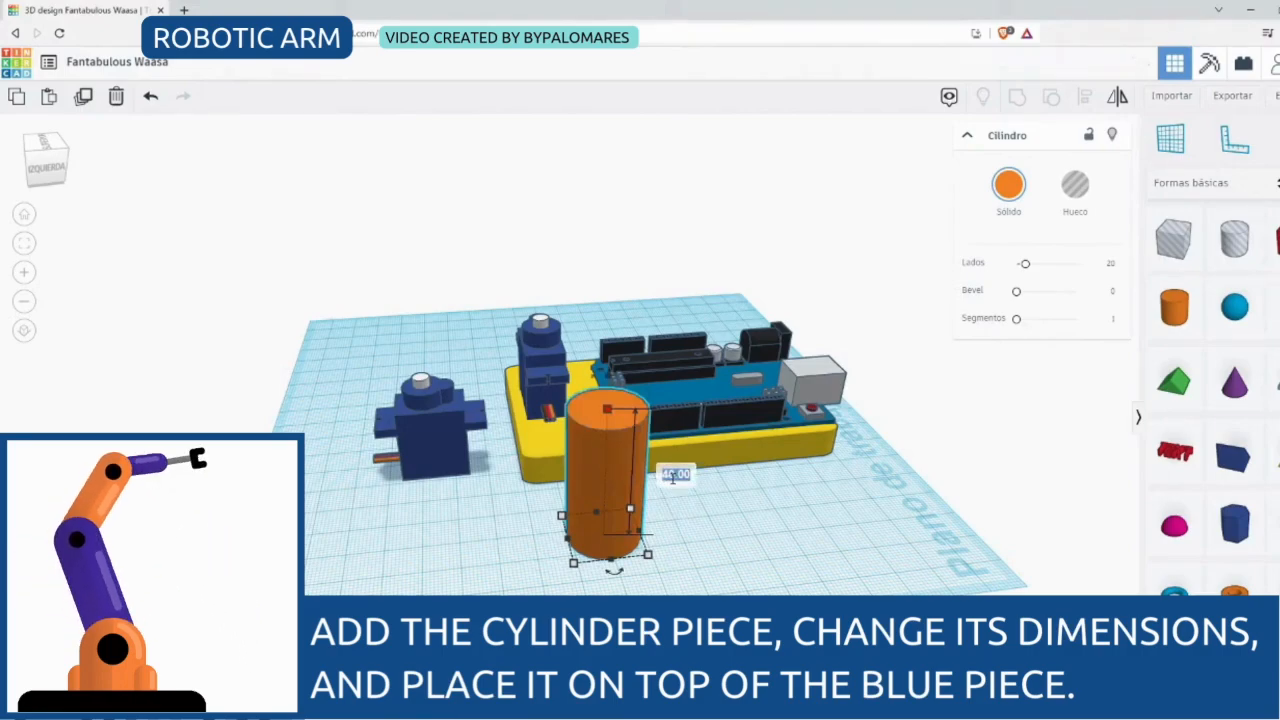
key(Return)
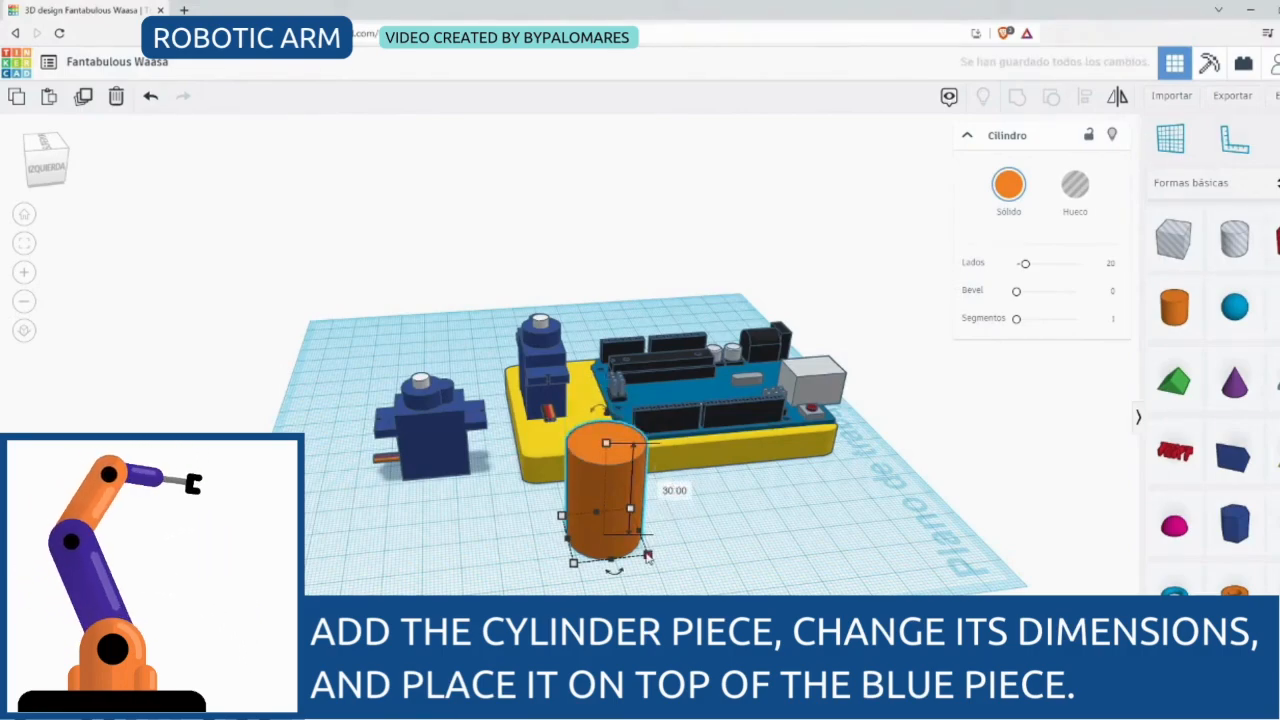
click(1008, 184)
click(1042, 313)
Move the yellow cylinder to the servo on the base and centre it across the base's width
drag(48, 161, 86, 177)
drag(765, 380, 592, 401)
shift+click(520, 422)
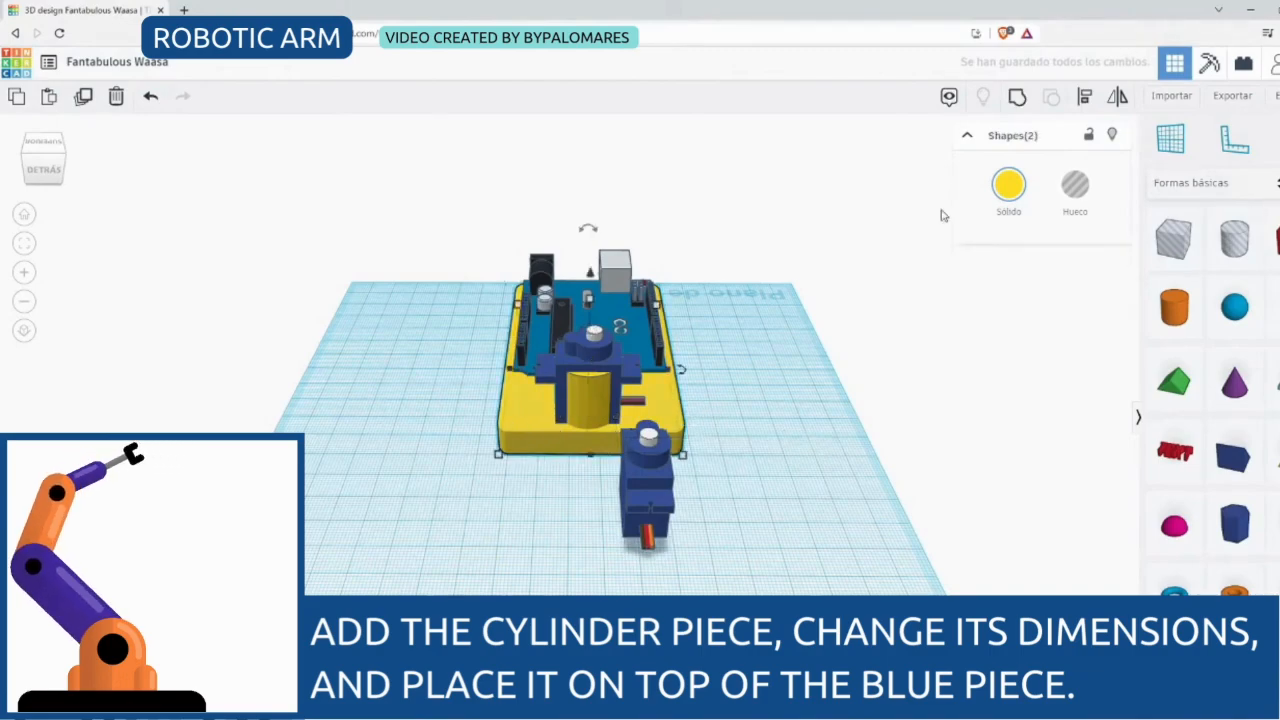
click(591, 470)
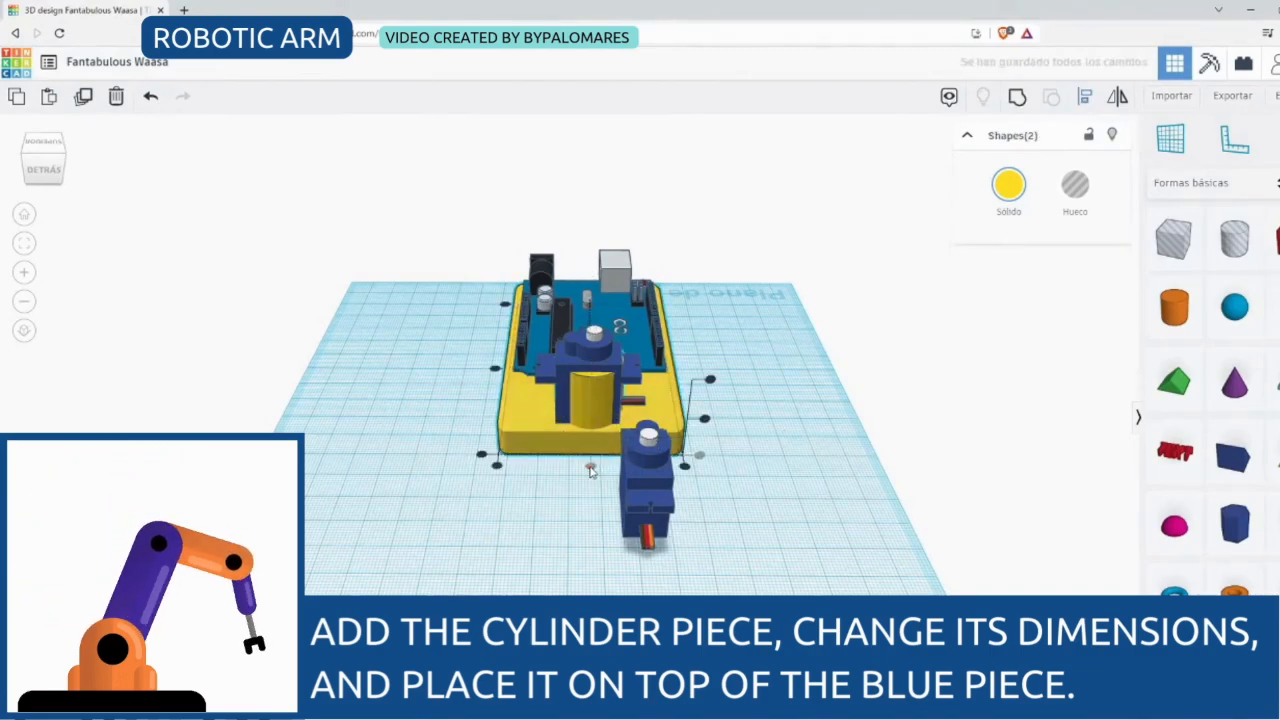
click(886, 434)
Raise the yellow cylinder by 35 mm so it stands on top of the mounted servo
click(580, 399)
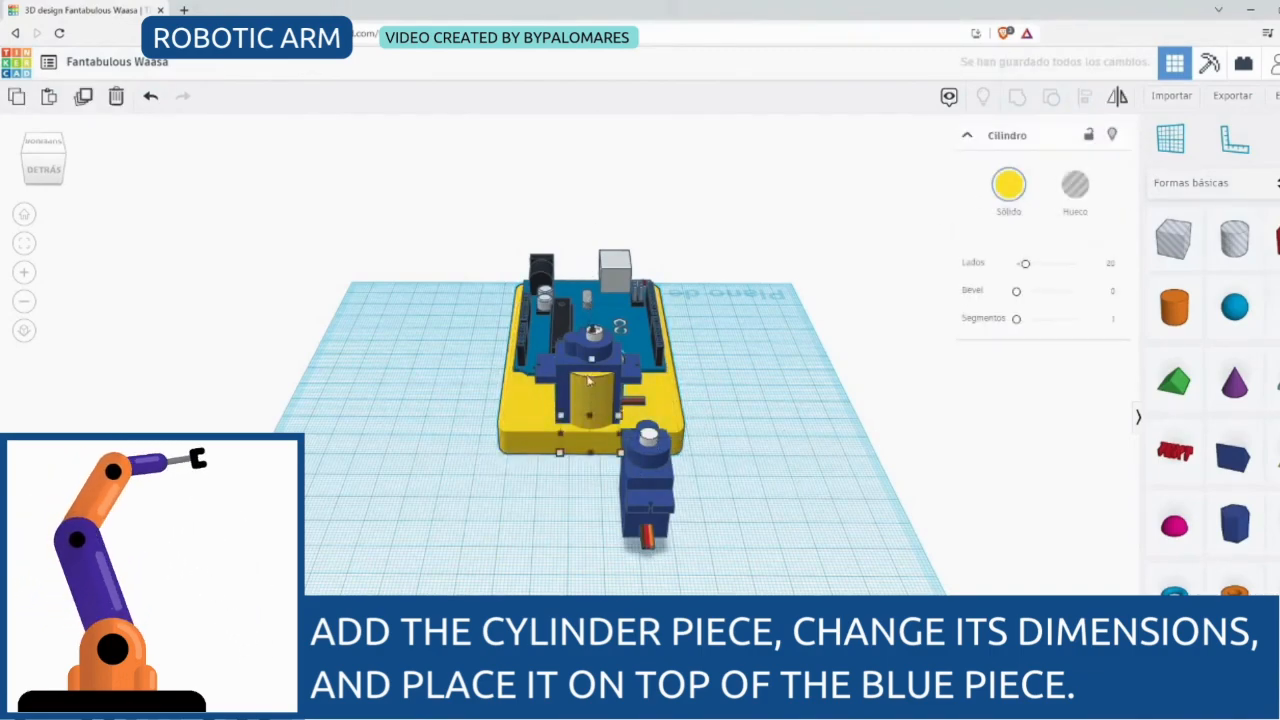
drag(594, 335, 593, 222)
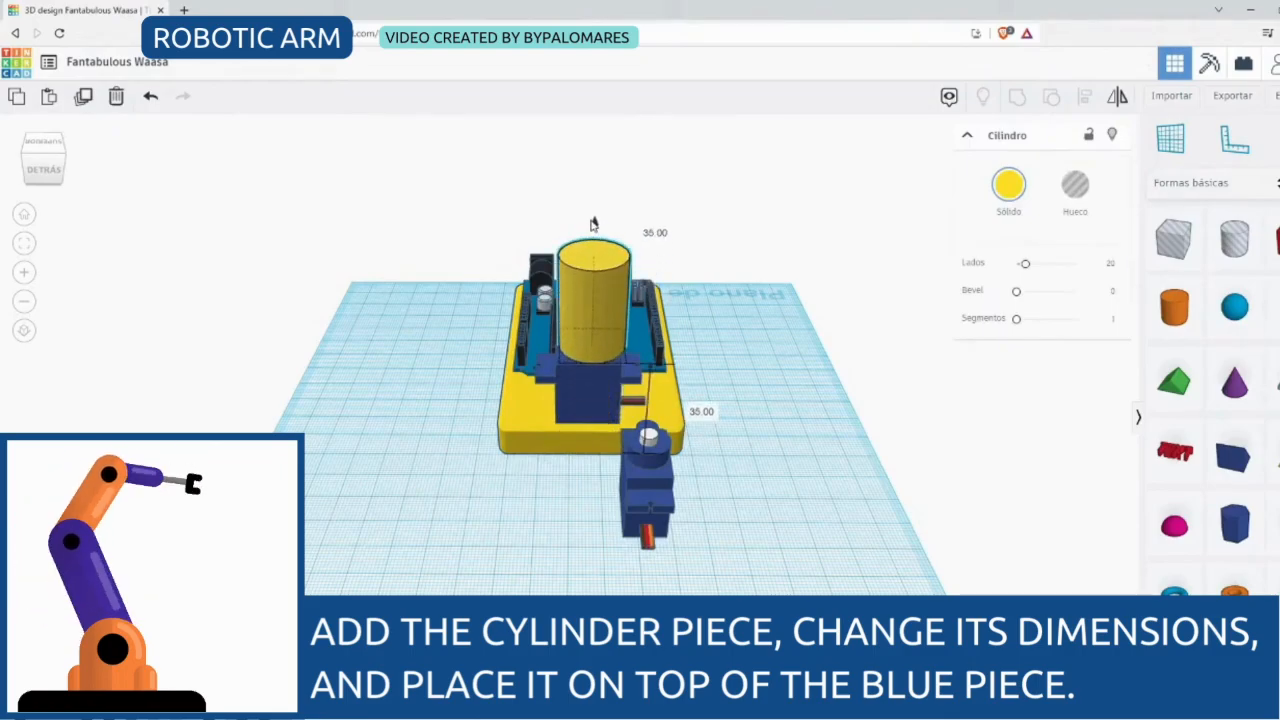
drag(38, 173, 146, 177)
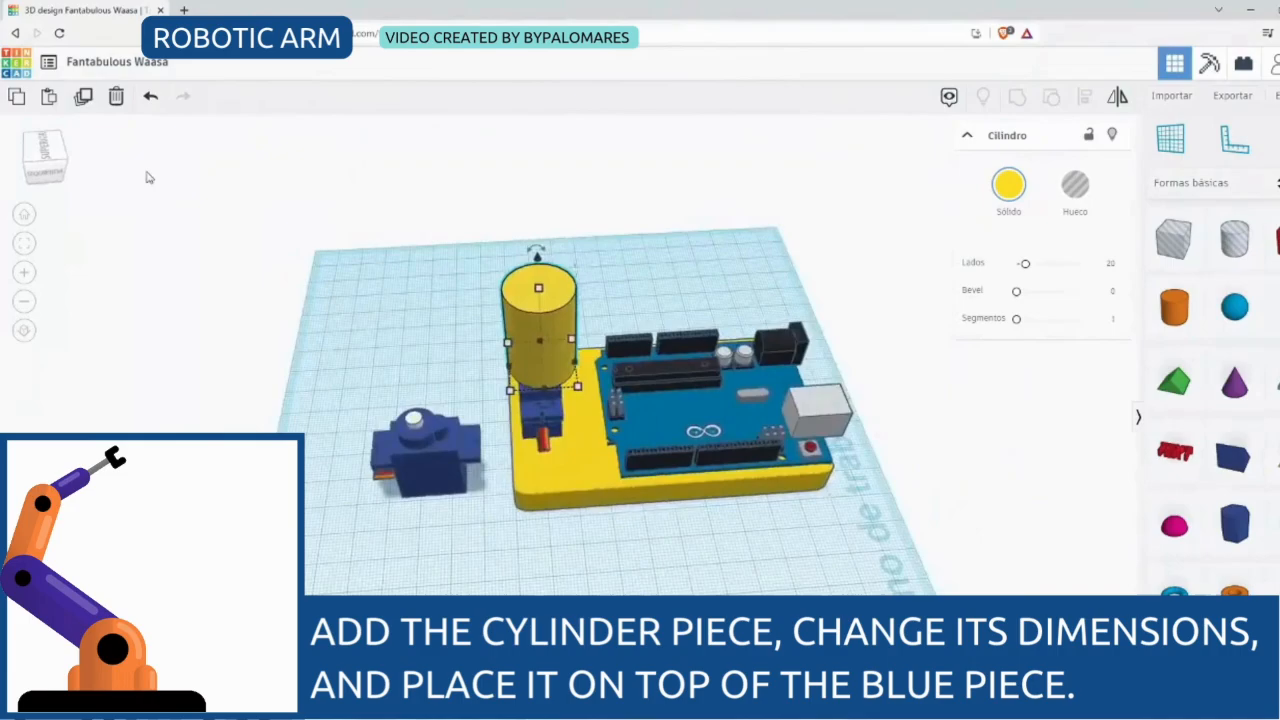
Align the yellow cylinder with the centre of the servo beneath it
shift+click(546, 420)
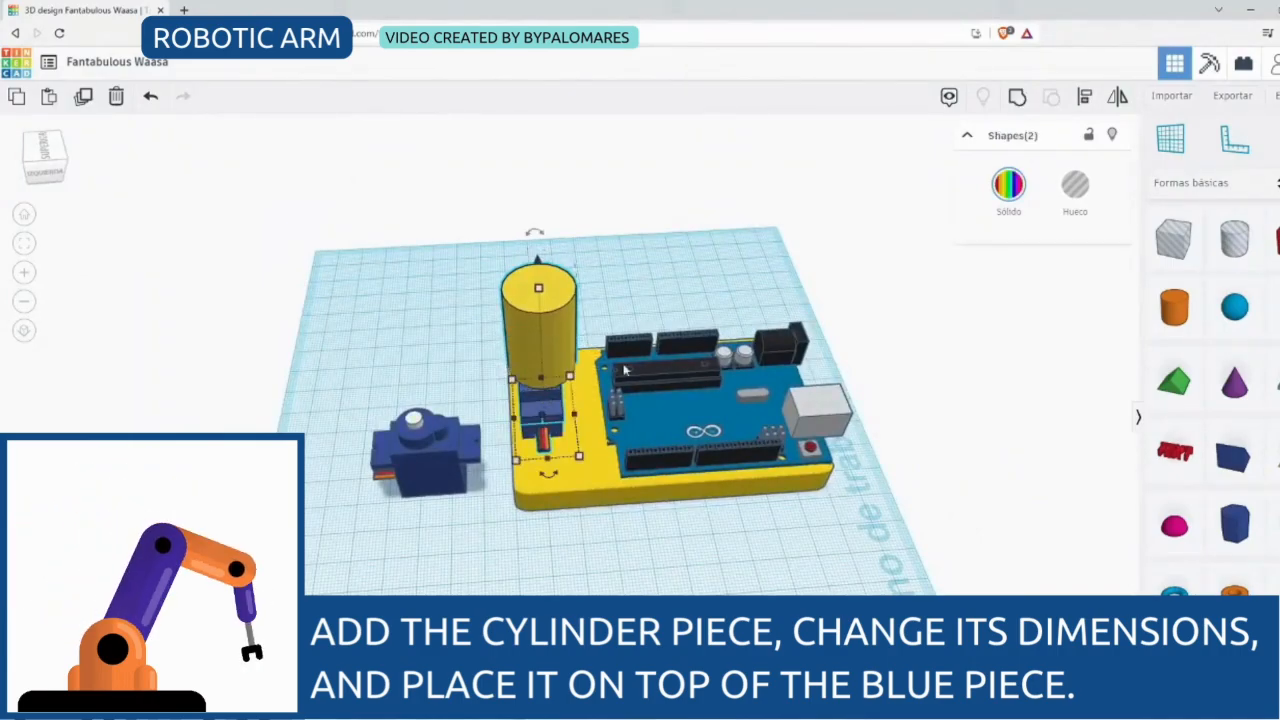
click(62, 160)
drag(80, 159, 86, 164)
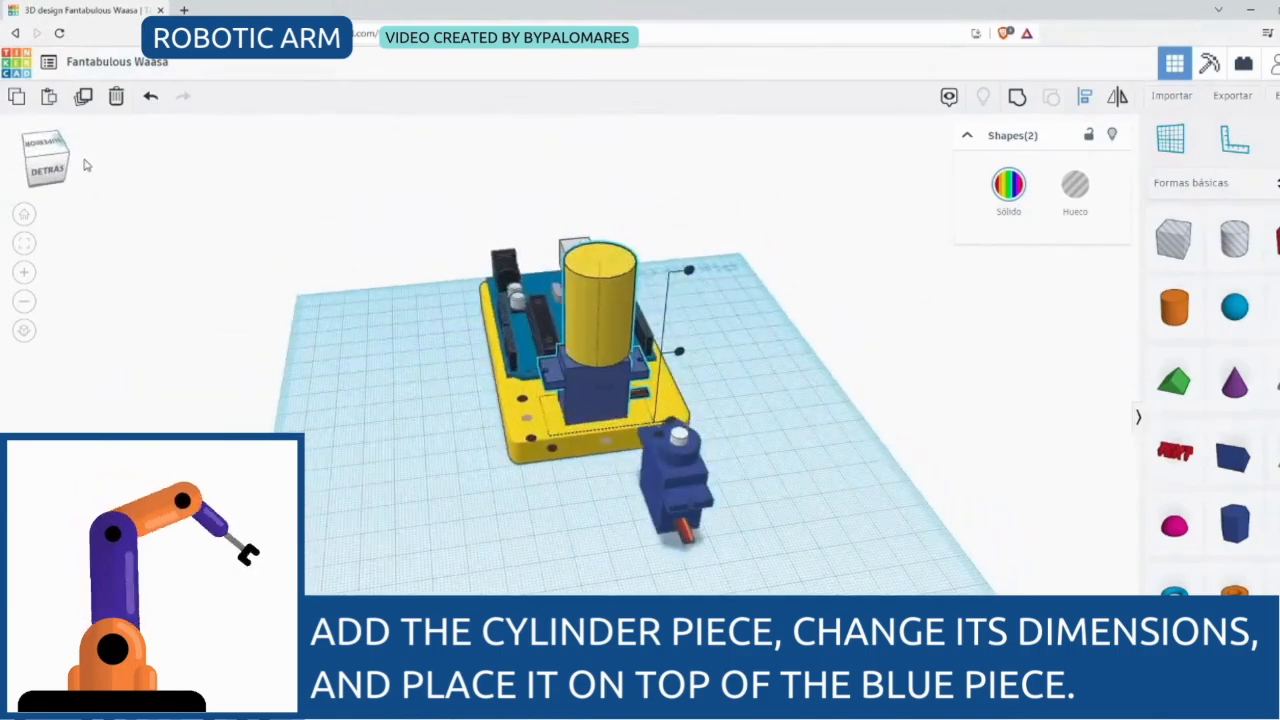
click(789, 514)
Rotate the remaining micro servo 90 degrees so it lies with its shaft horizontal
click(690, 480)
right_drag(115, 258, 413, 342)
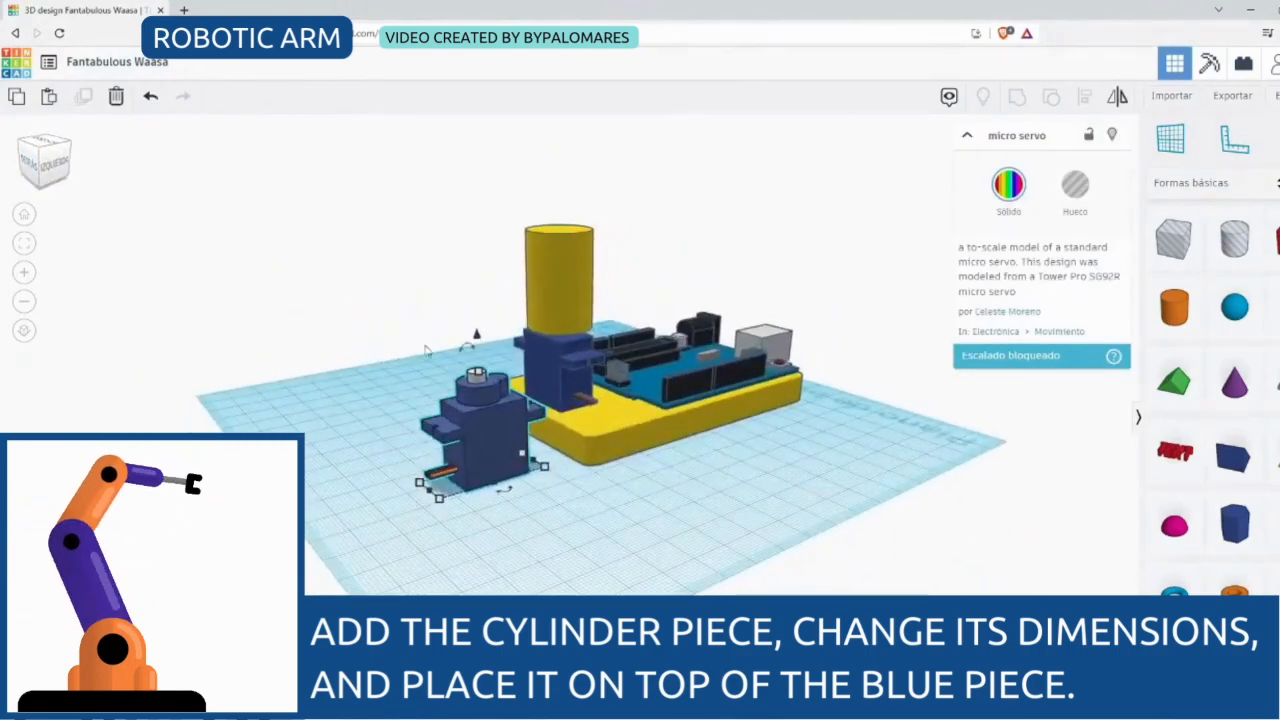
click(62, 172)
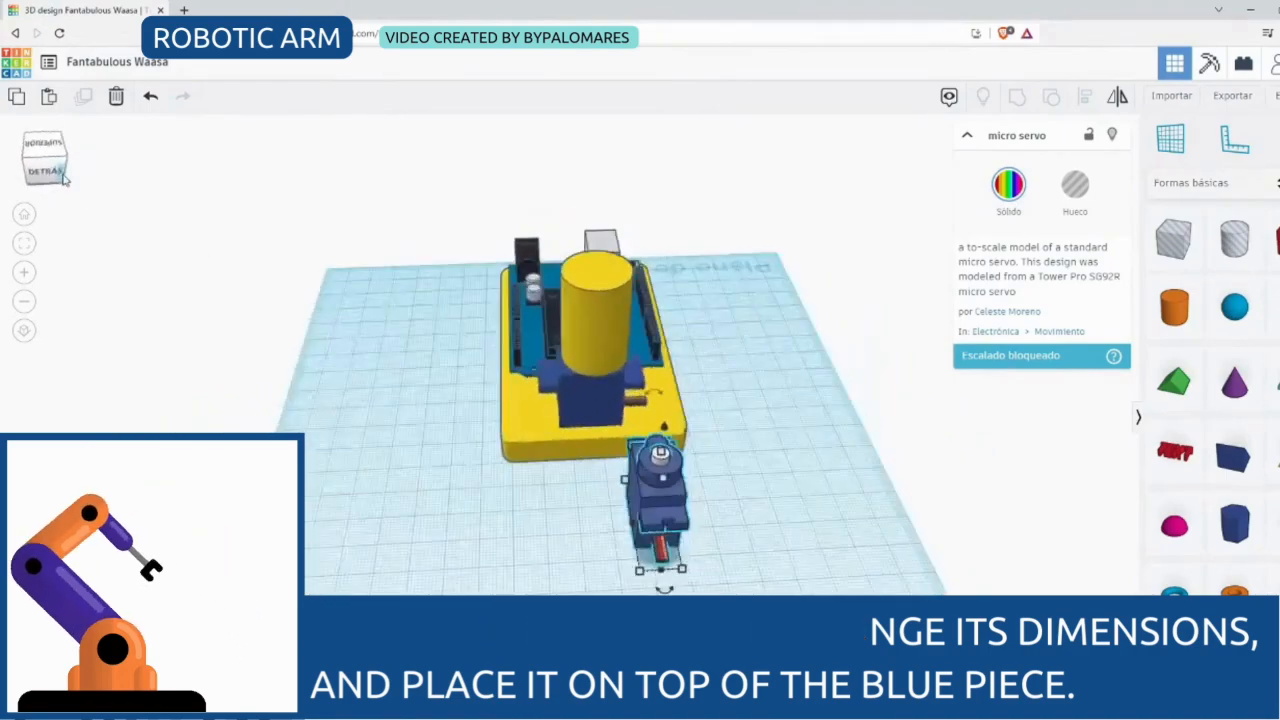
click(63, 173)
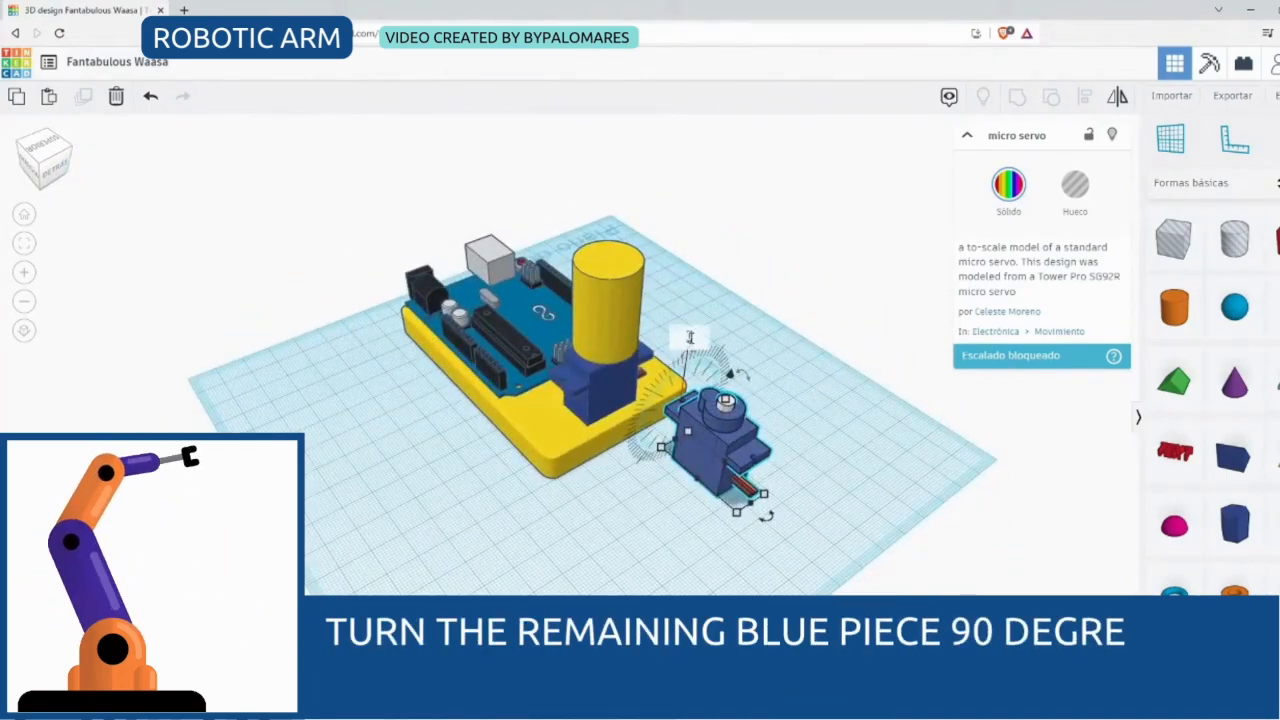
drag(690, 338, 690, 345)
Position the rotated micro servo on top of the yellow cylinder and adjust its placement from several sides
drag(743, 423, 601, 269)
click(60, 168)
click(42, 167)
drag(42, 167, 112, 171)
drag(537, 178, 562, 174)
click(65, 178)
drag(66, 179, 116, 180)
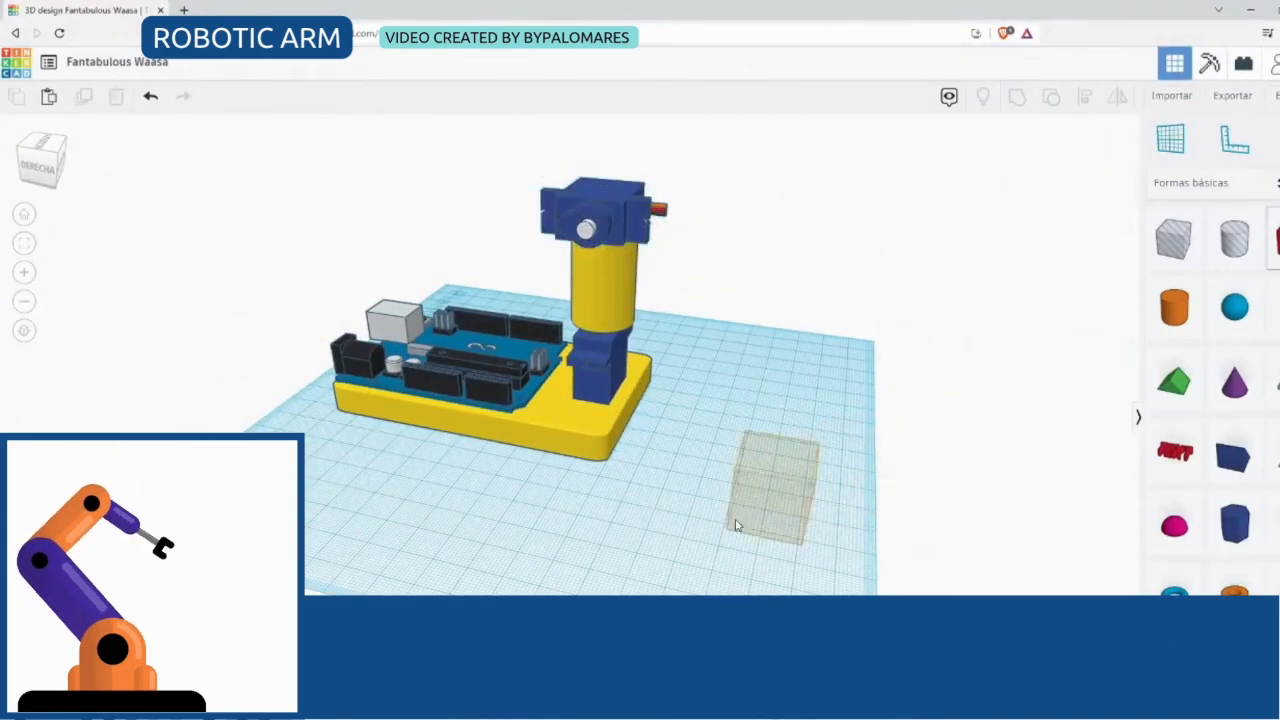
Add a red box on the workplane in front of the yellow base, 50 mm long and 10 mm high
click(694, 515)
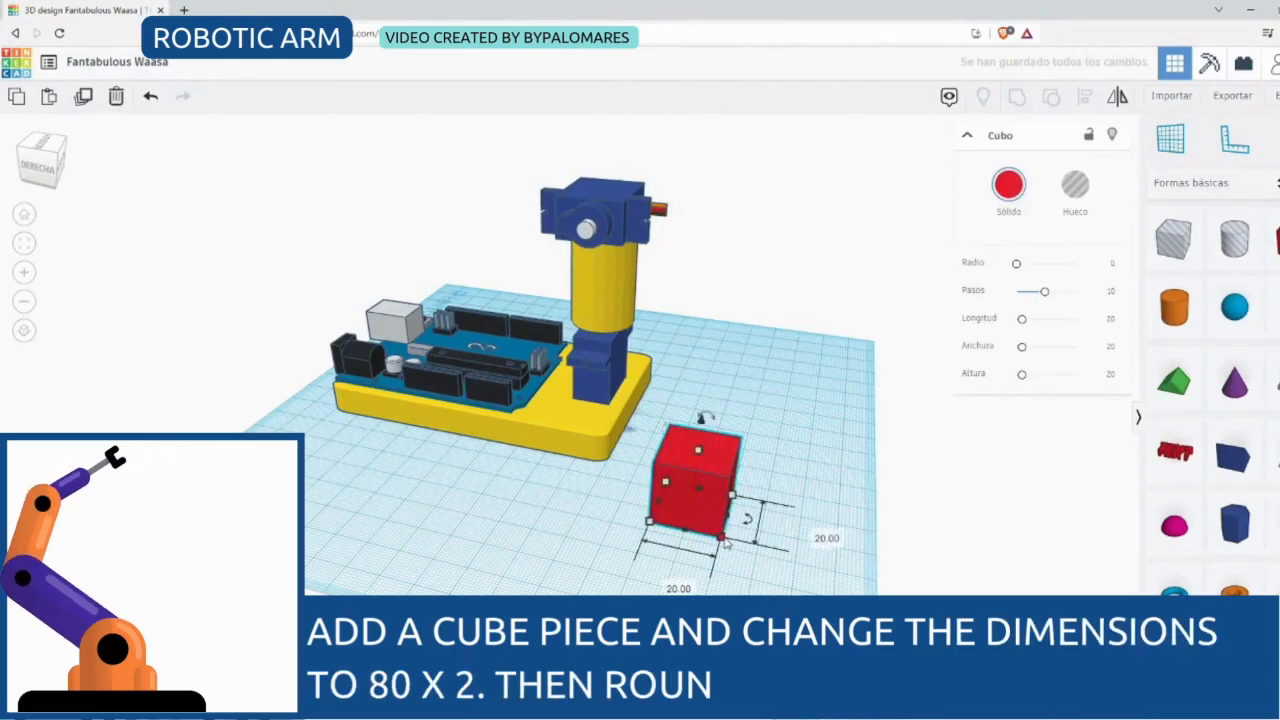
click(720, 537)
click(672, 585)
text(50)
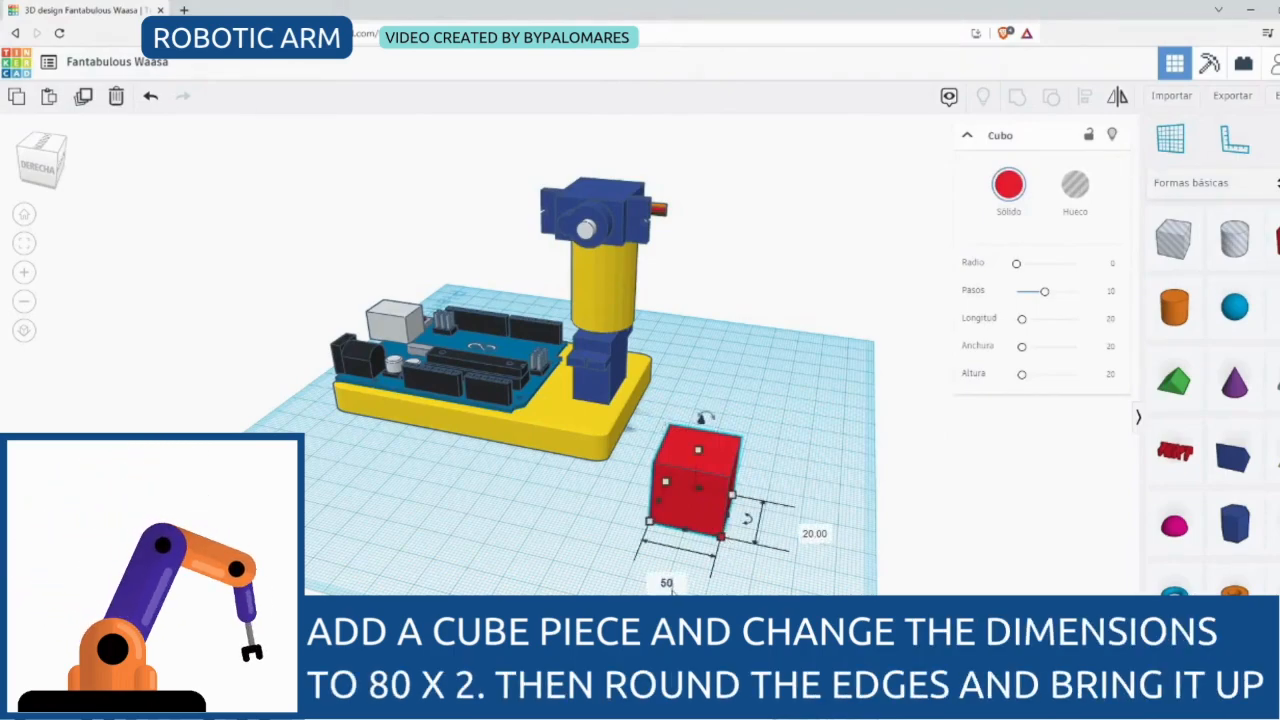
key(Return)
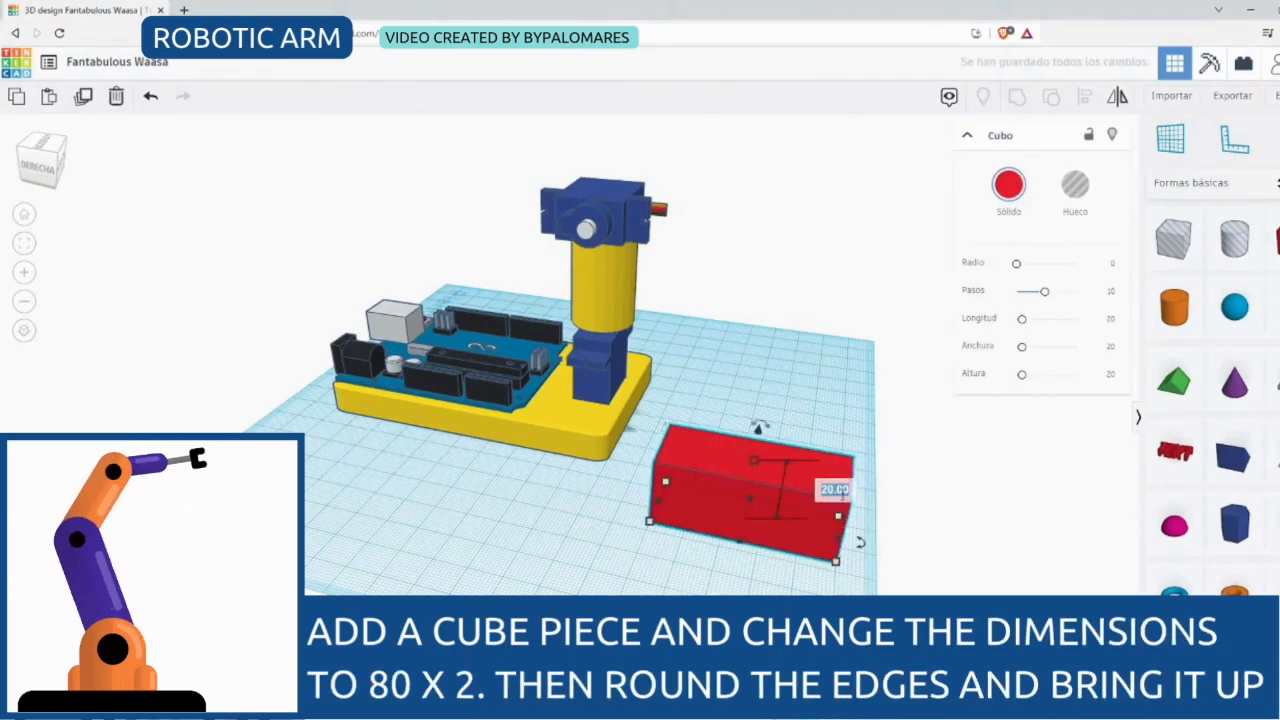
click(834, 490)
text(10)
key(Return)
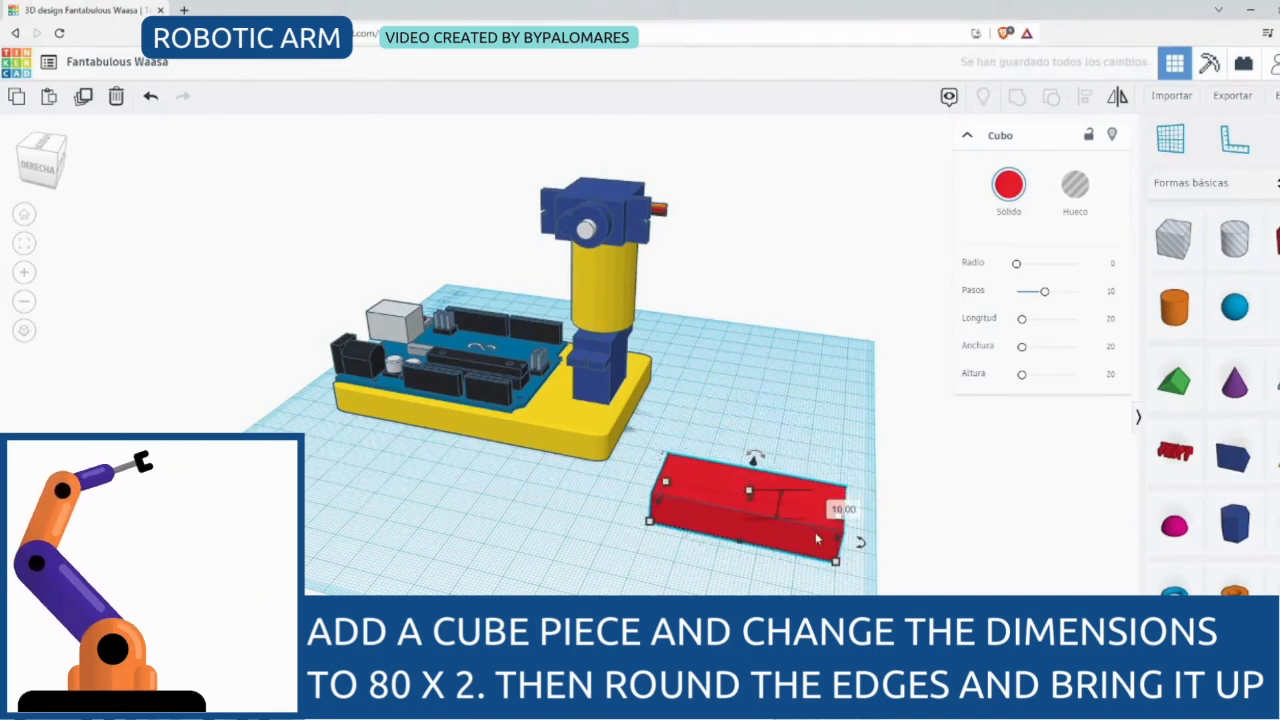
Move the red box closer to the yellow base and set its width to 2 mm and its length to 80 mm
drag(814, 532, 727, 547)
click(885, 589)
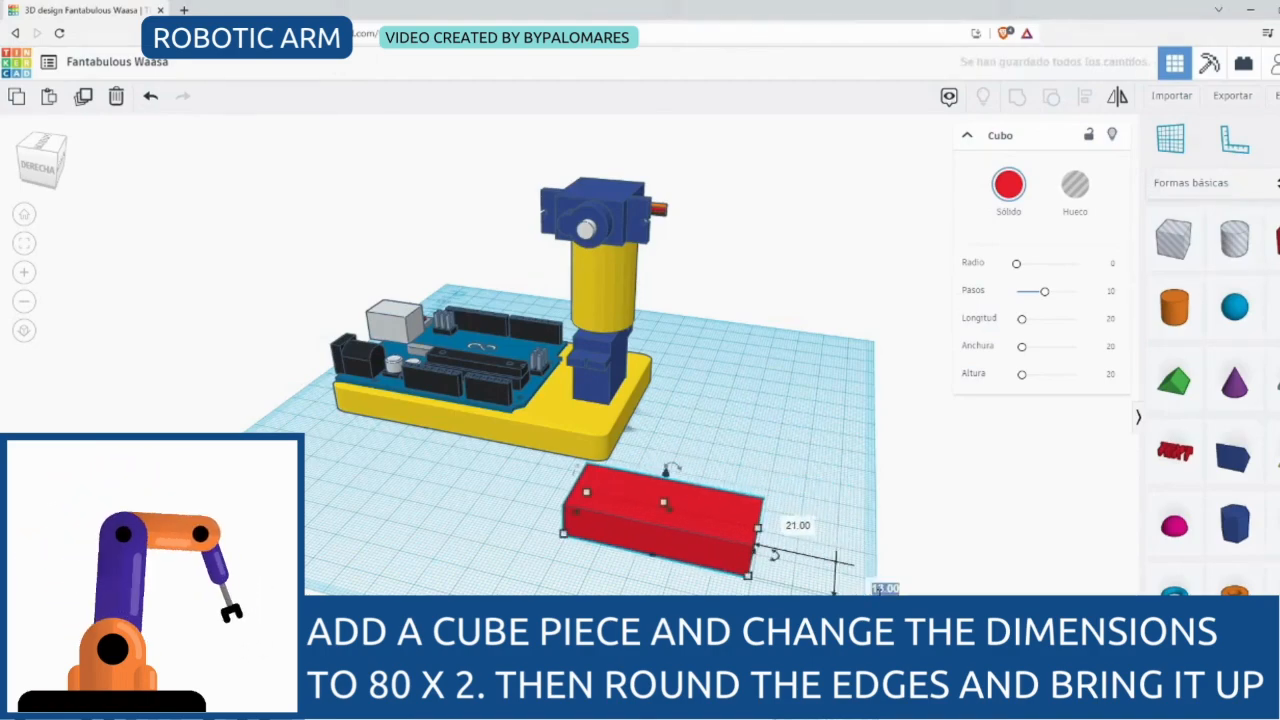
key(Return)
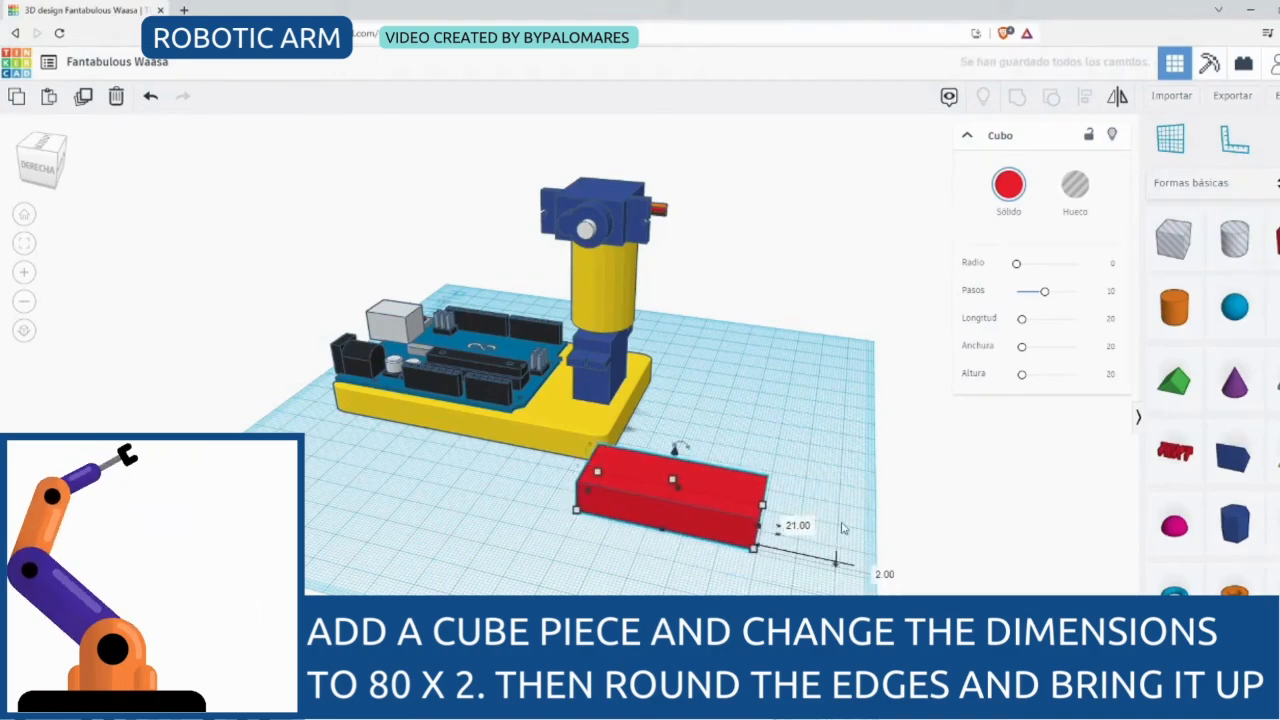
mouse_move(756, 553)
text(2)
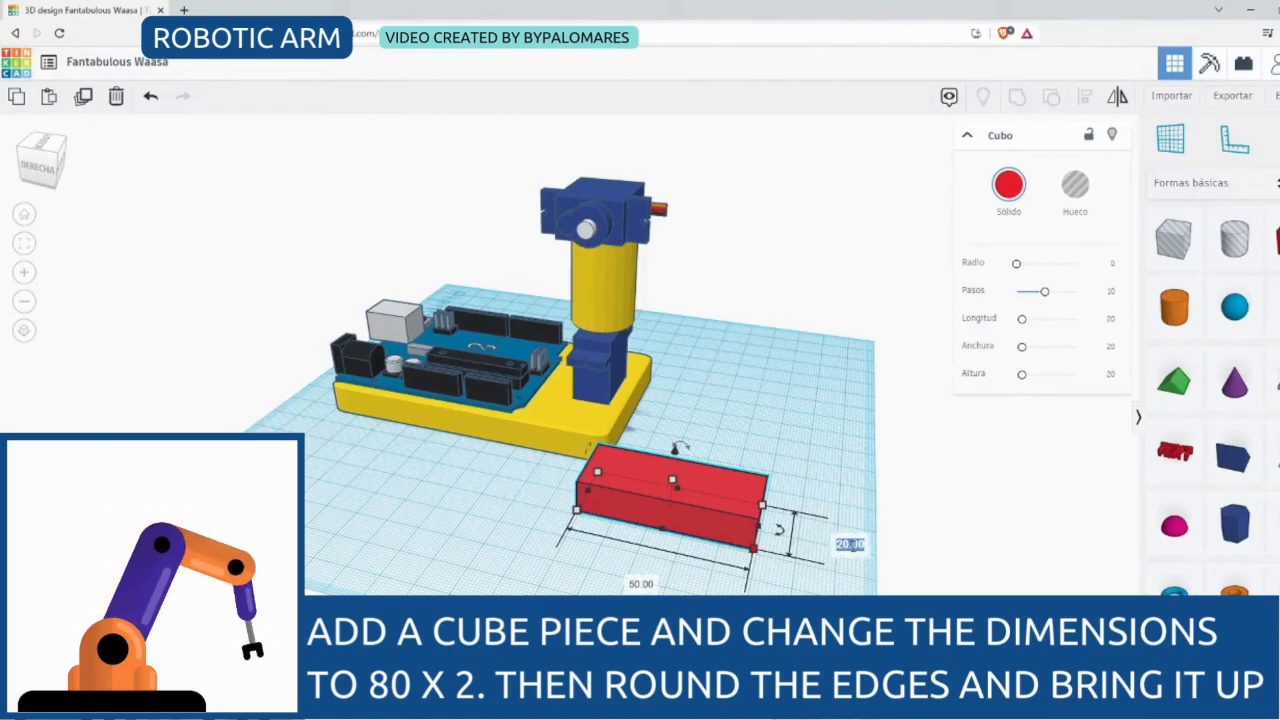
key(Return)
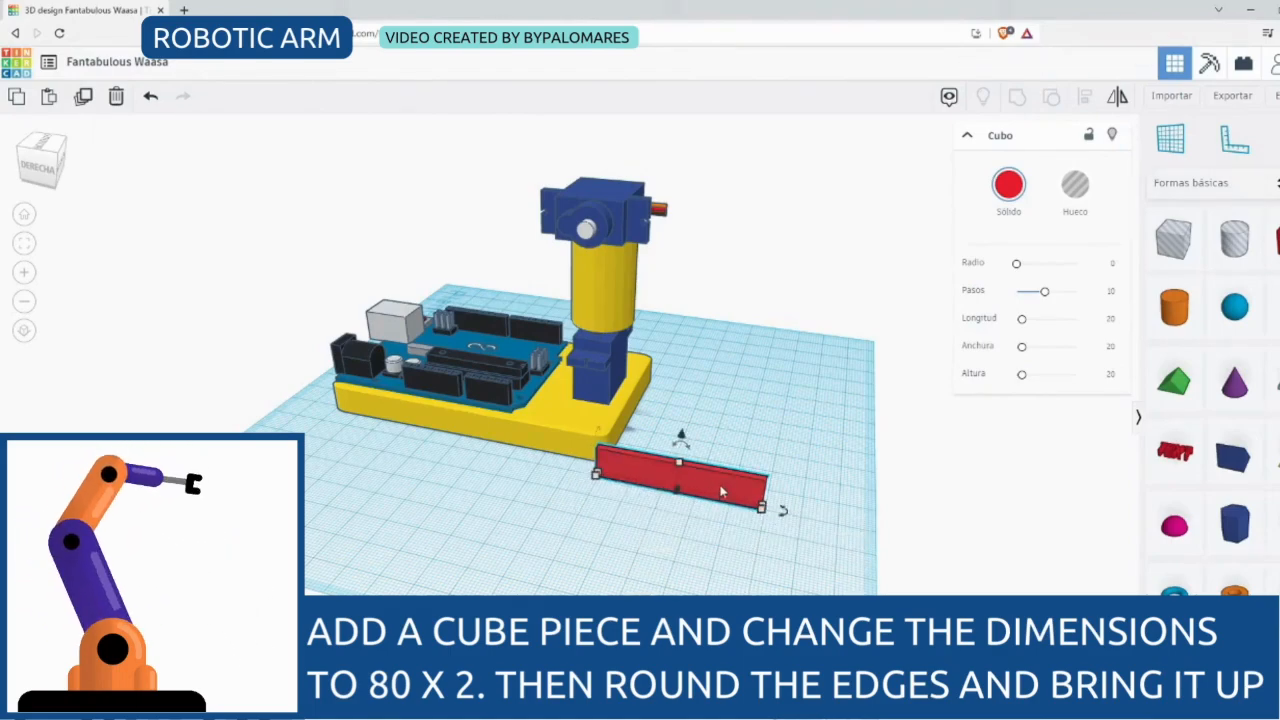
mouse_move(762, 509)
click(656, 542)
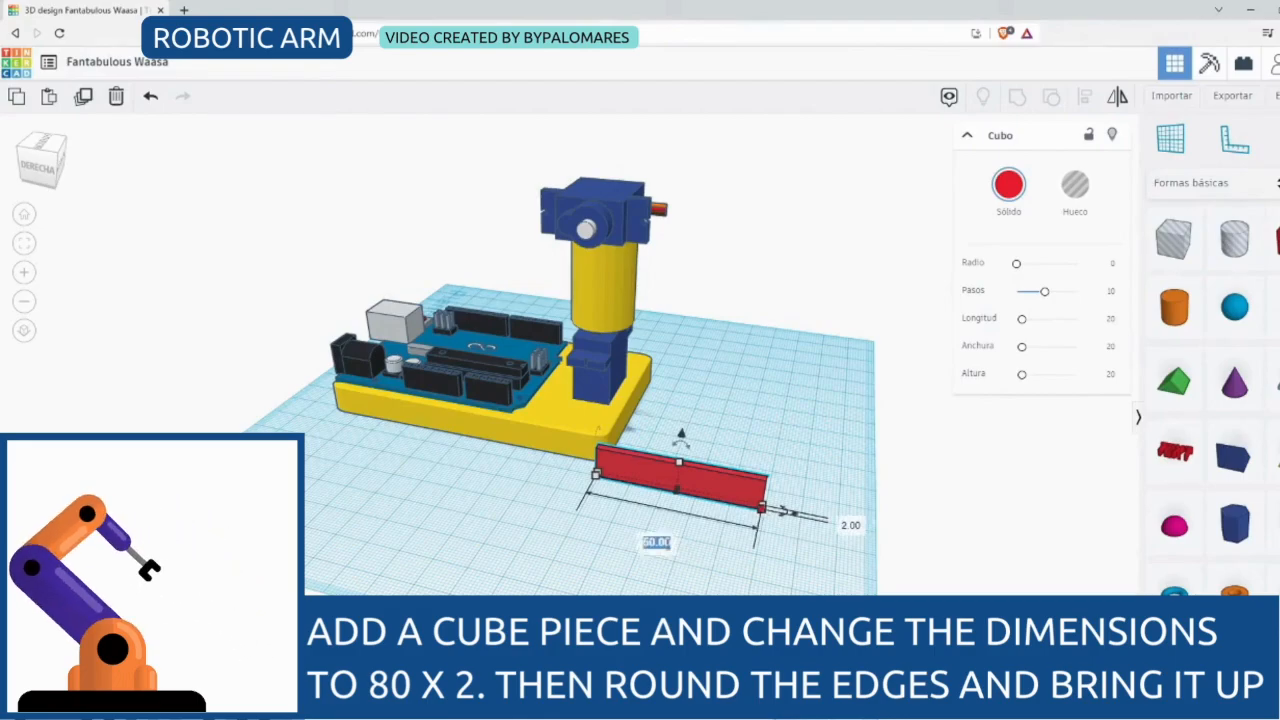
text(80)
key(Return)
Round the red bar's edges with a radius of about 1.72 and raise it so one end sits on the upper servo's shaft
drag(1018, 268, 1021, 263)
drag(734, 441, 656, 303)
drag(683, 260, 689, 178)
drag(664, 227, 679, 235)
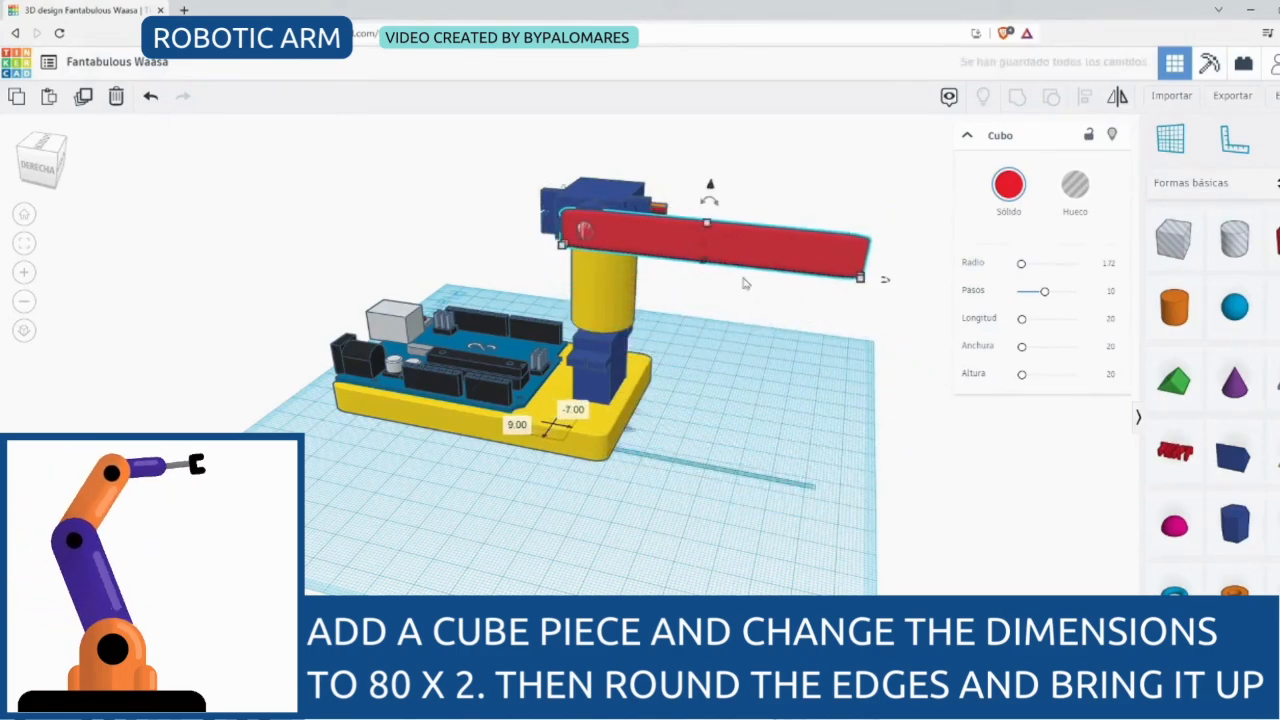
click(951, 497)
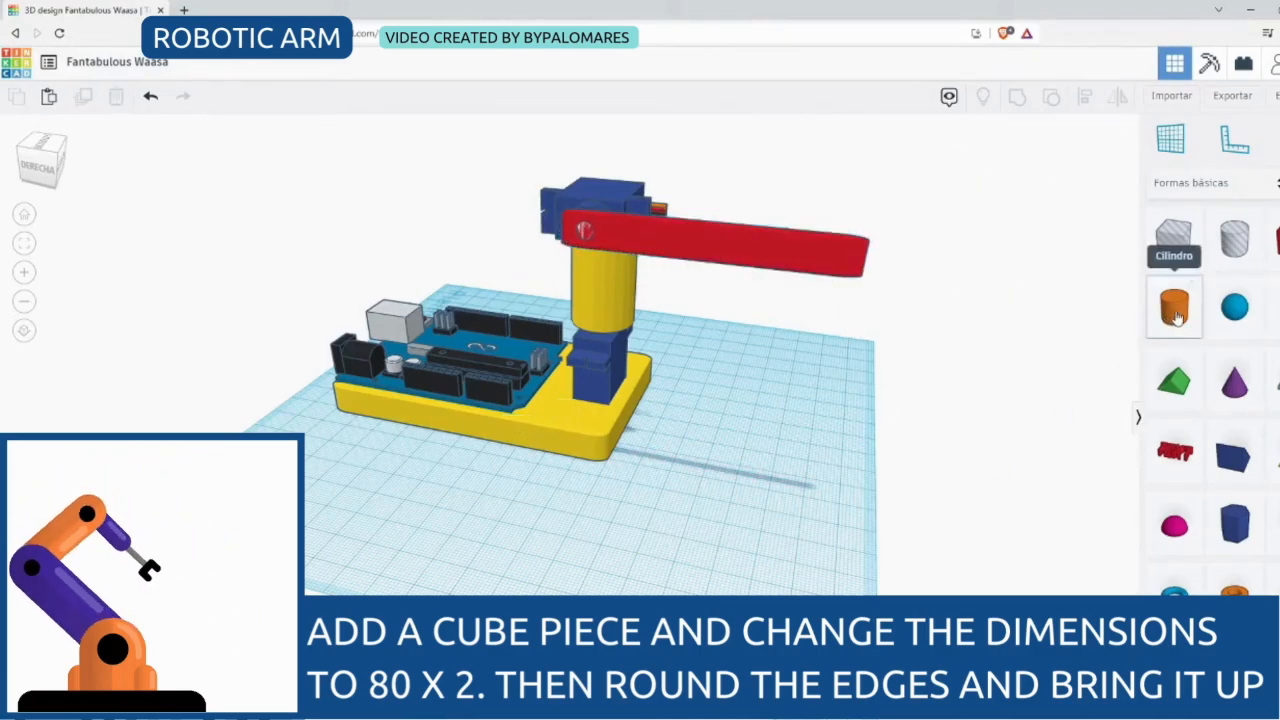
Add a cylinder to the workplane beneath the red bar's free end, colour it dark grey and reduce its height
drag(1178, 316, 815, 435)
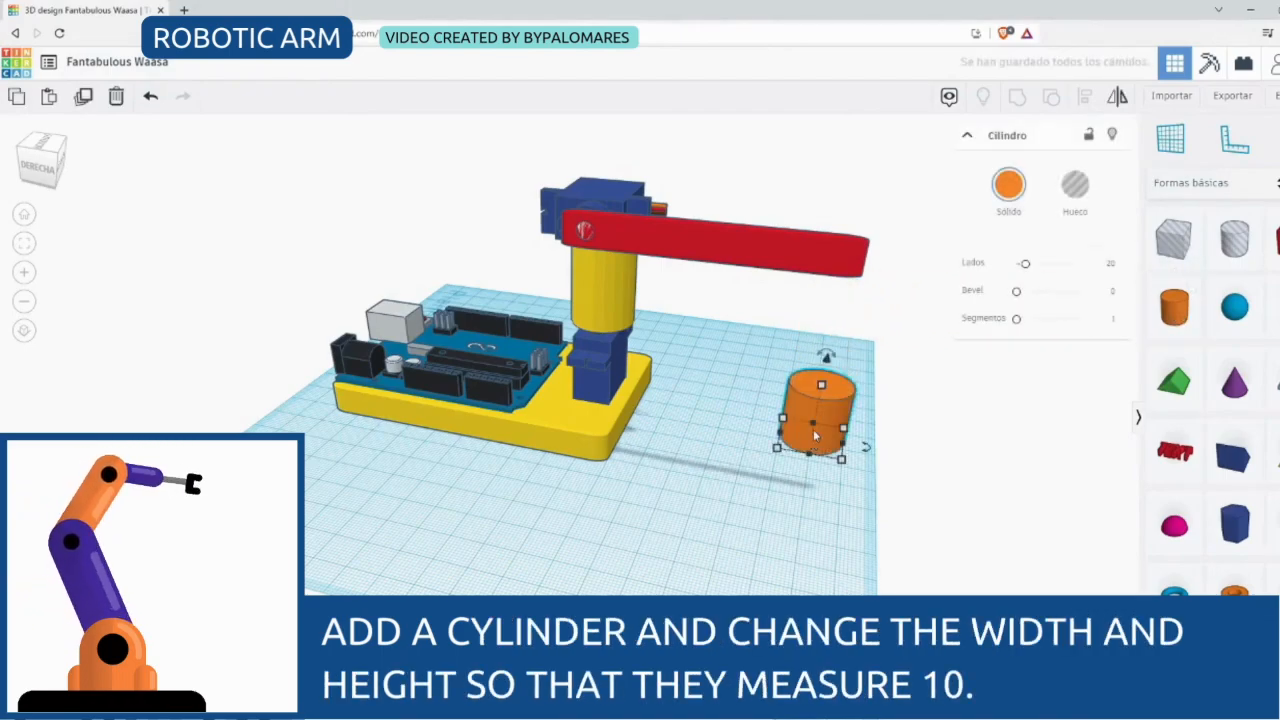
click(1008, 184)
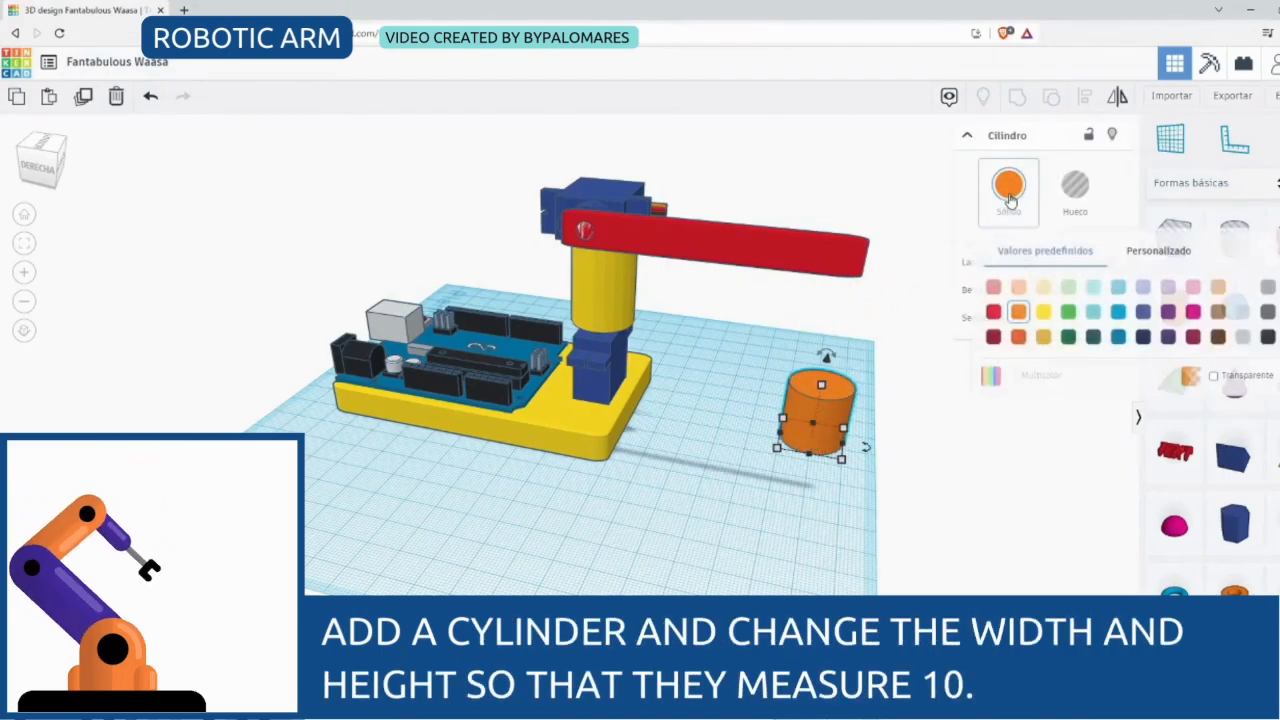
click(1267, 336)
drag(821, 385, 815, 428)
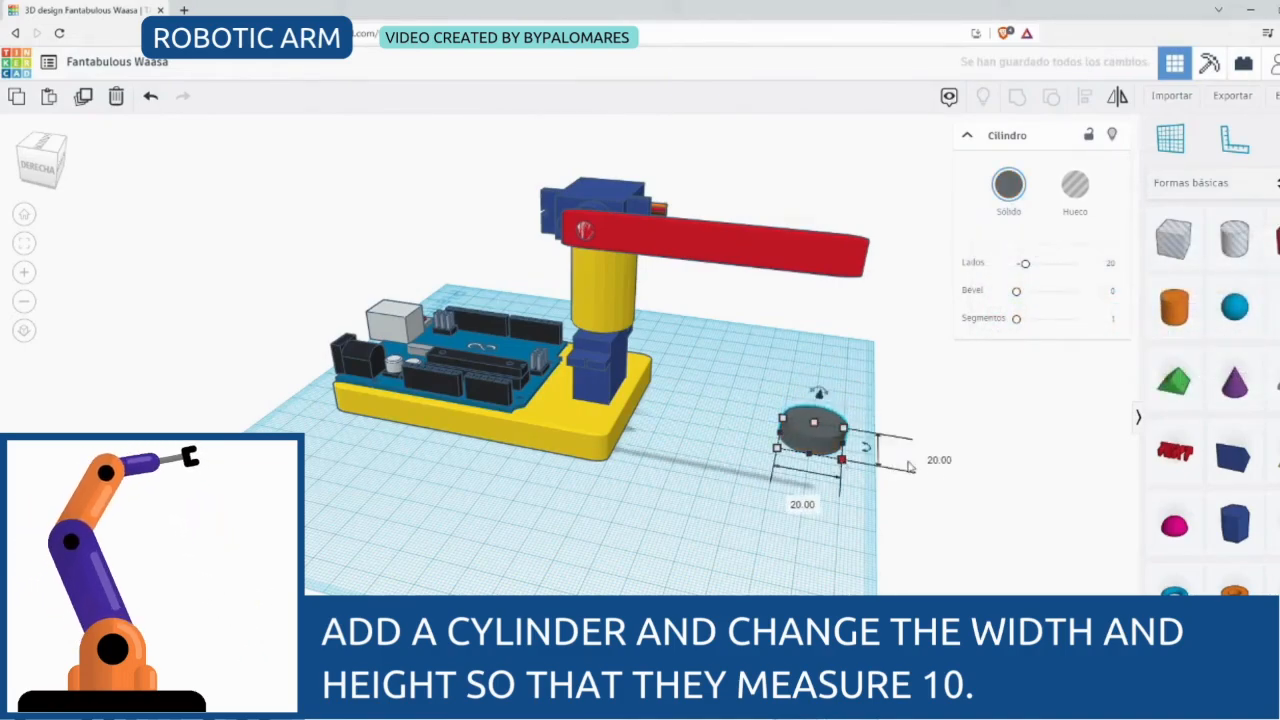
Set the dark grey cylinder's length and width to 10 mm each
click(941, 462)
text(10)
key(Tab)
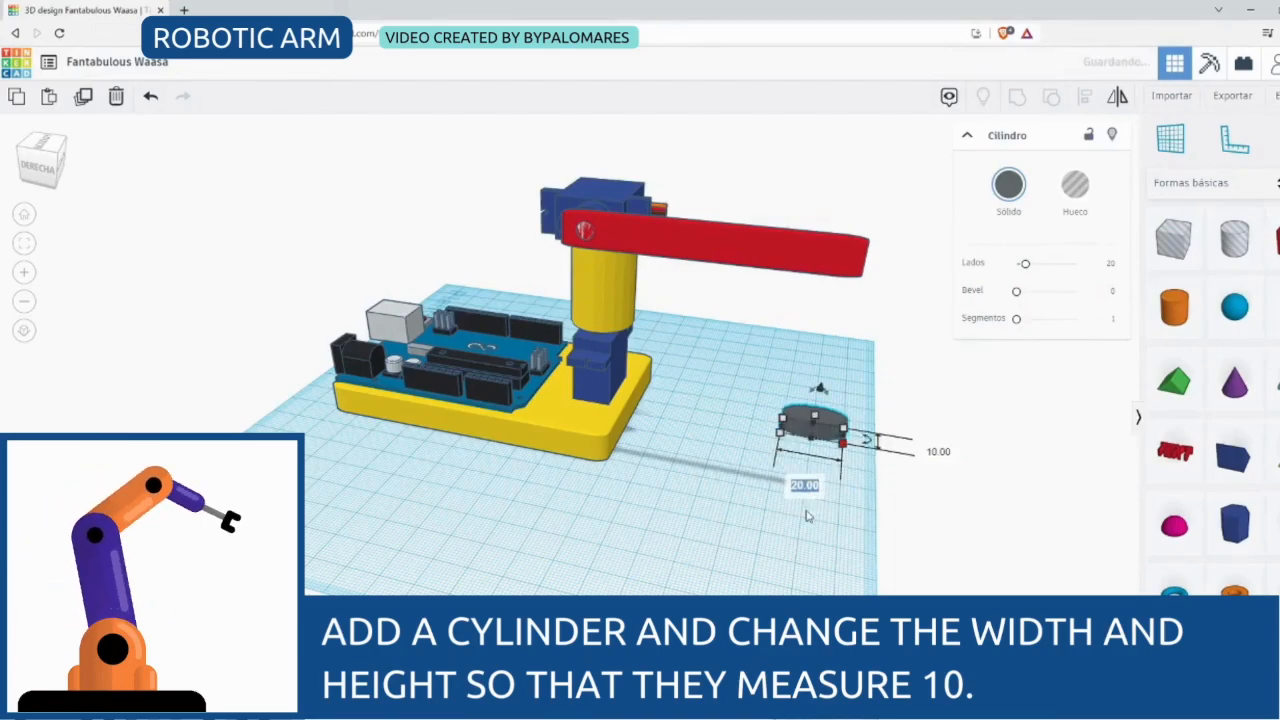
text(10)
key(Return)
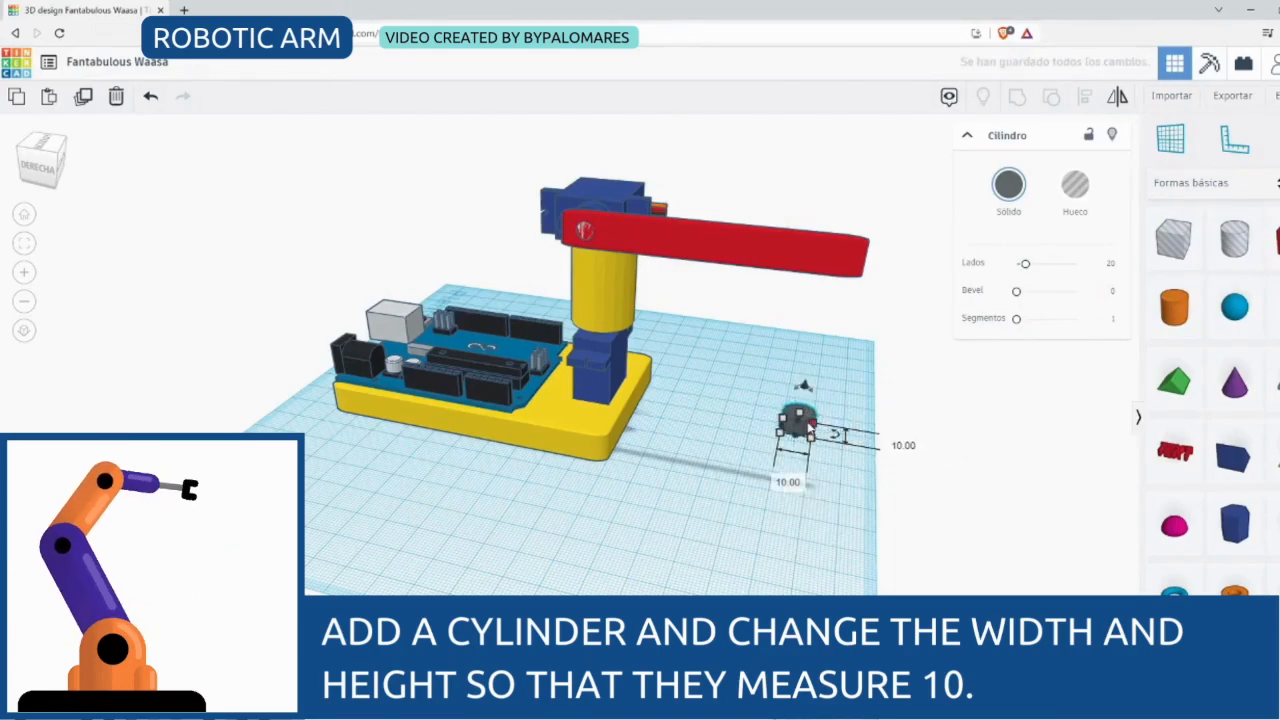
key(ctrl+z)
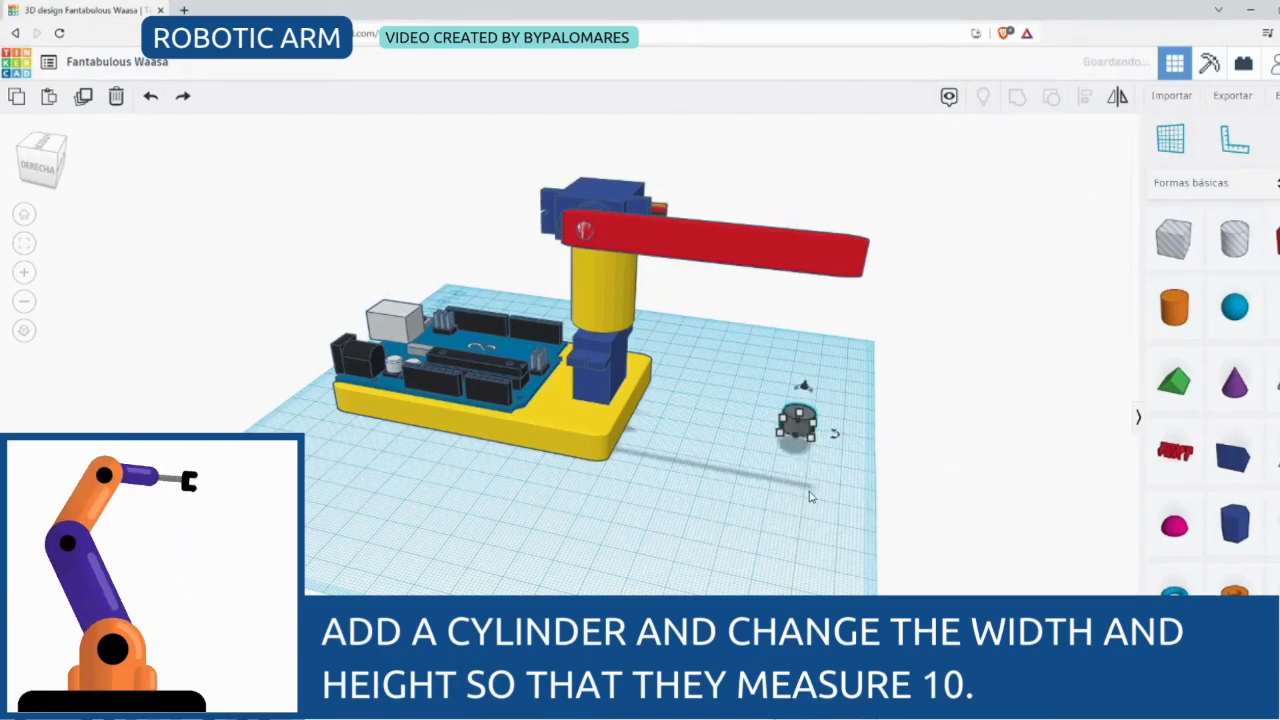
Raise the dark grey cylinder to the free end of the red bar and fine-tune its placement against it
drag(812, 420, 838, 220)
drag(858, 276, 845, 275)
right_drag(845, 275, 457, 443)
drag(468, 430, 474, 432)
drag(55, 173, 231, 171)
click(212, 267)
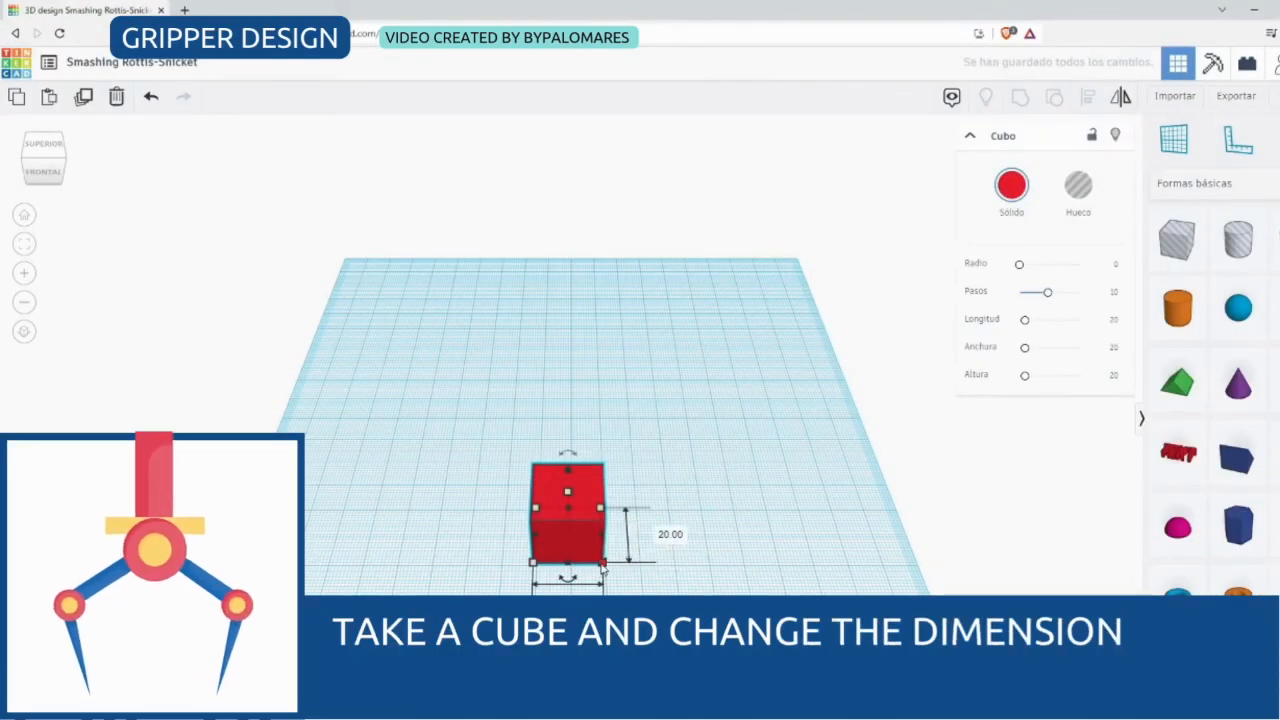
Stretch the red box in the gripper design into a long, narrow bar and set its height to 2 mm
key(Return)
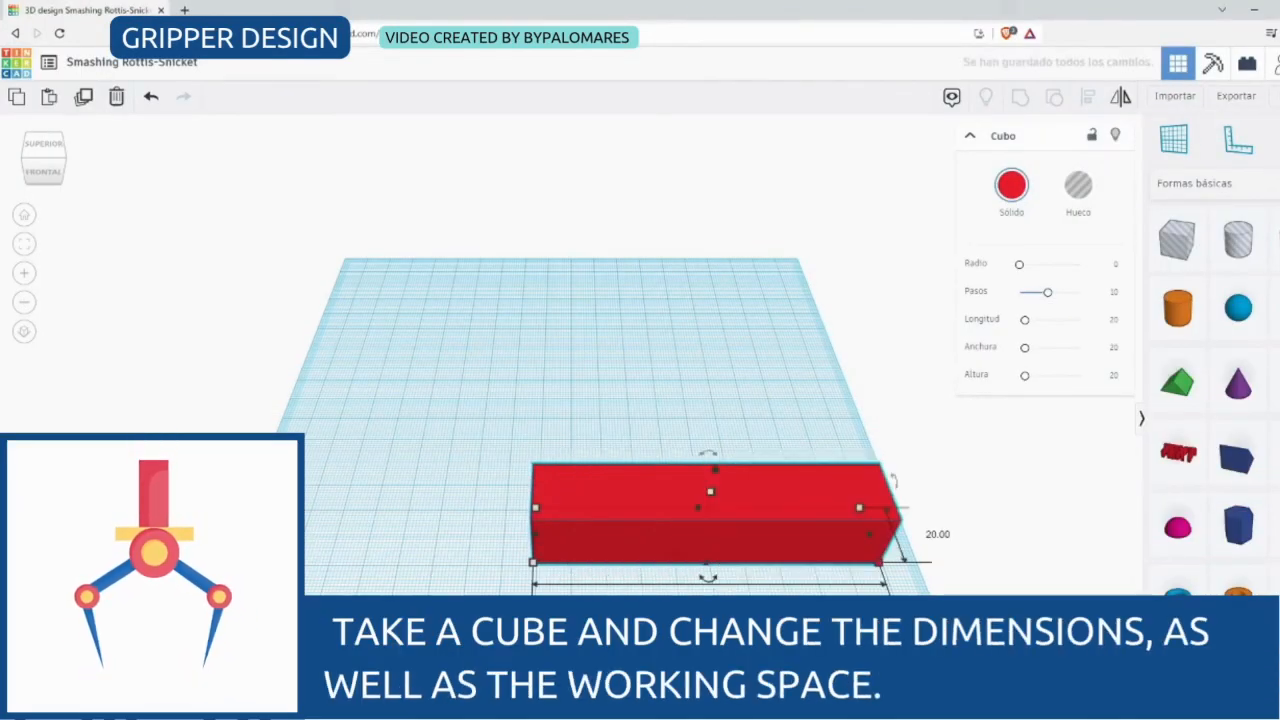
drag(601, 541, 450, 545)
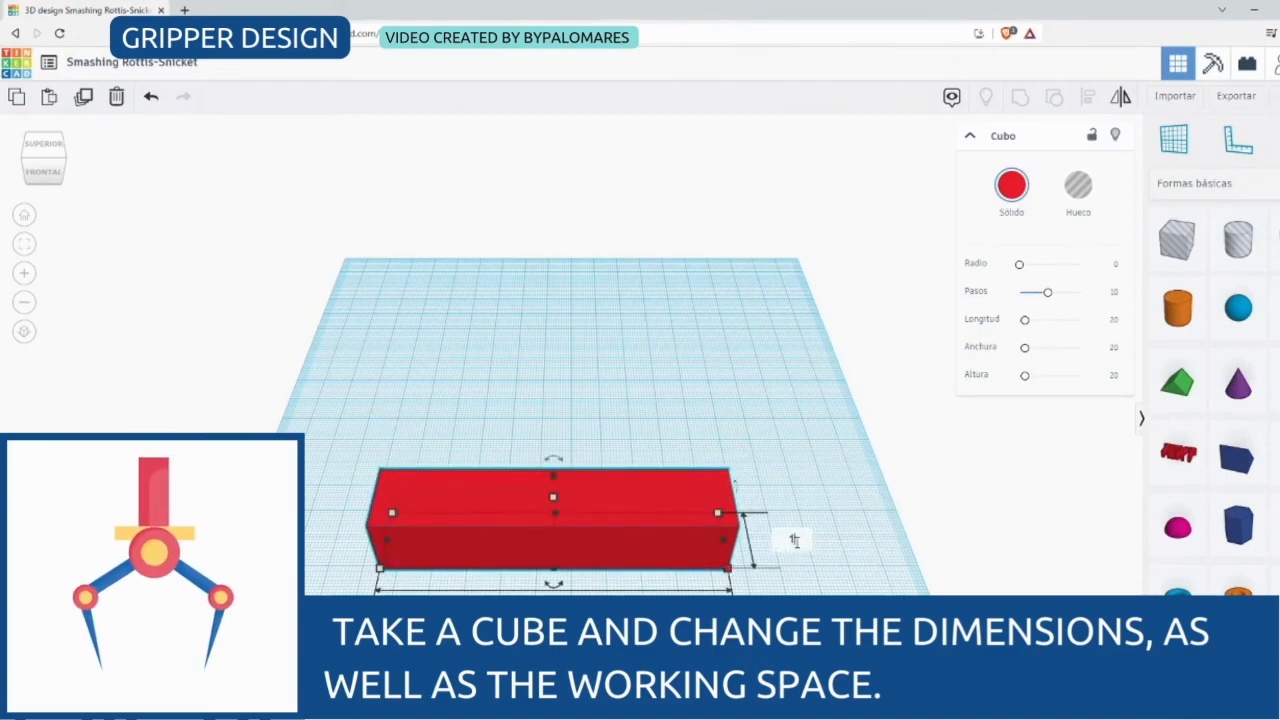
key(Return)
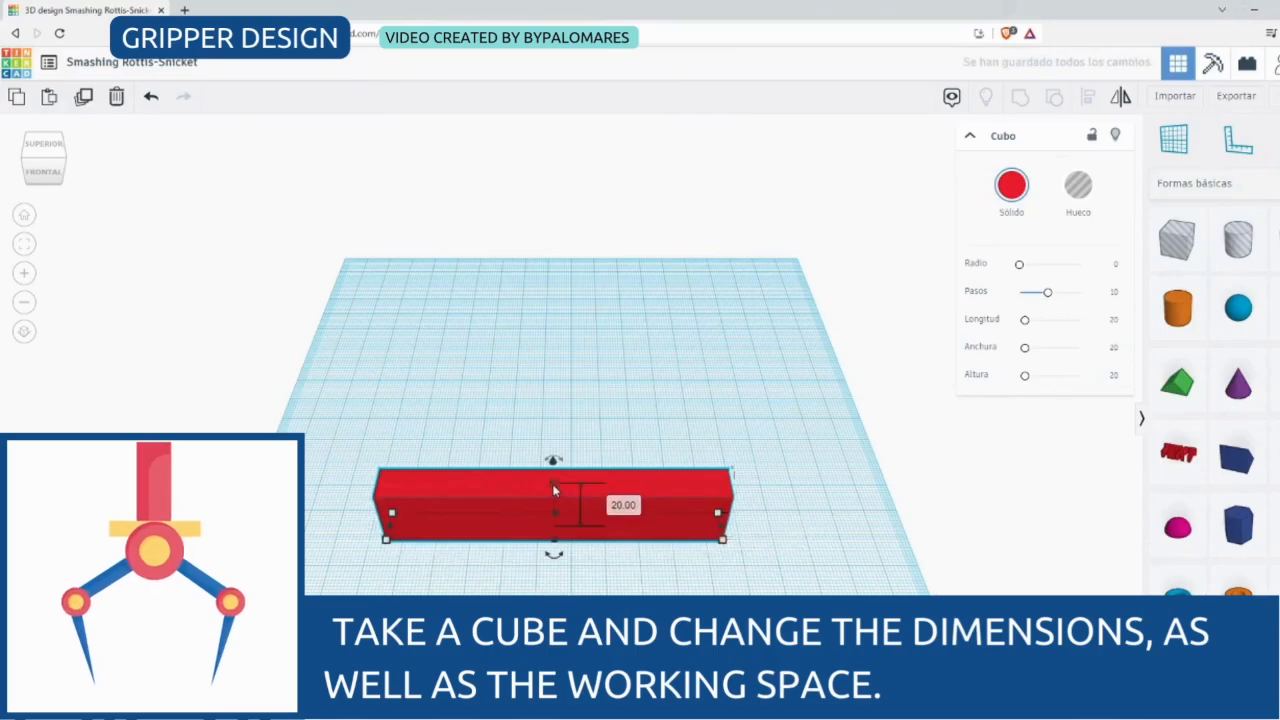
click(620, 506)
text(2)
key(Return)
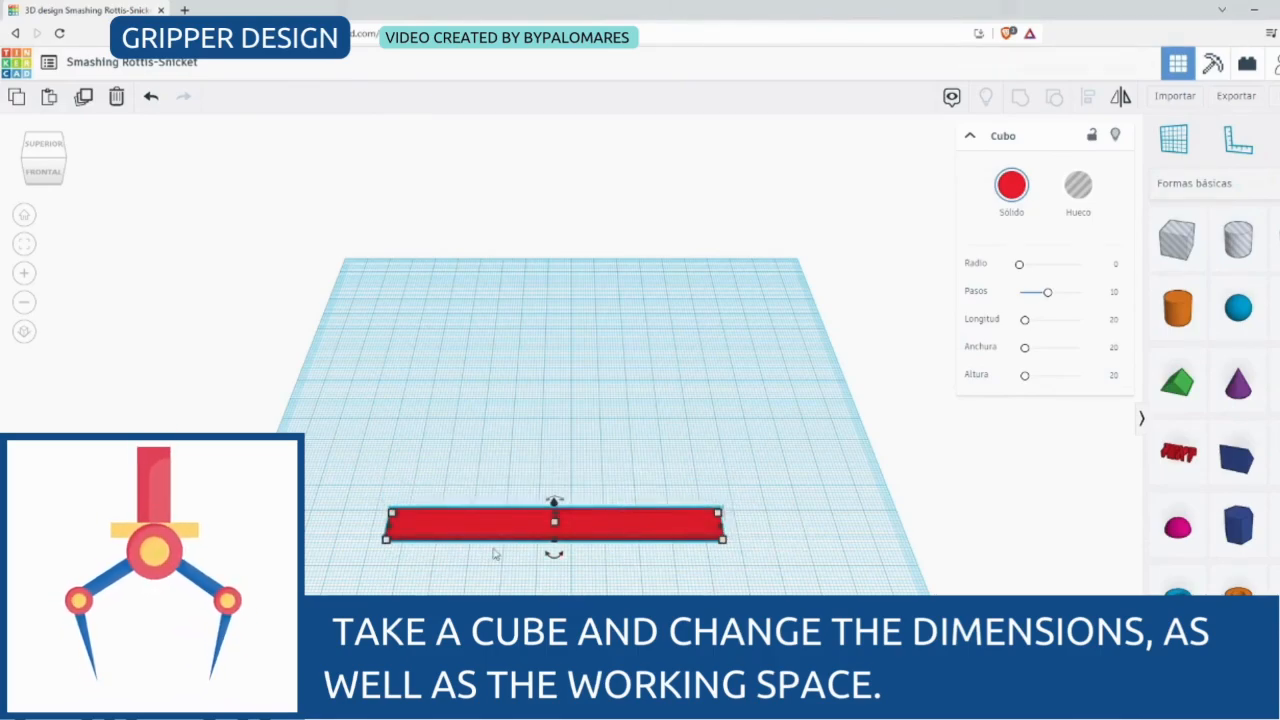
Enlarge the workplane grid, setting its width to 400 mm and increasing its length
mouse_move(668, 534)
mouse_down()
mouse_move(654, 568)
mouse_move(650, 545)
mouse_move(668, 537)
mouse_move(535, 540)
mouse_move(721, 540)
mouse_move(664, 540)
mouse_up()
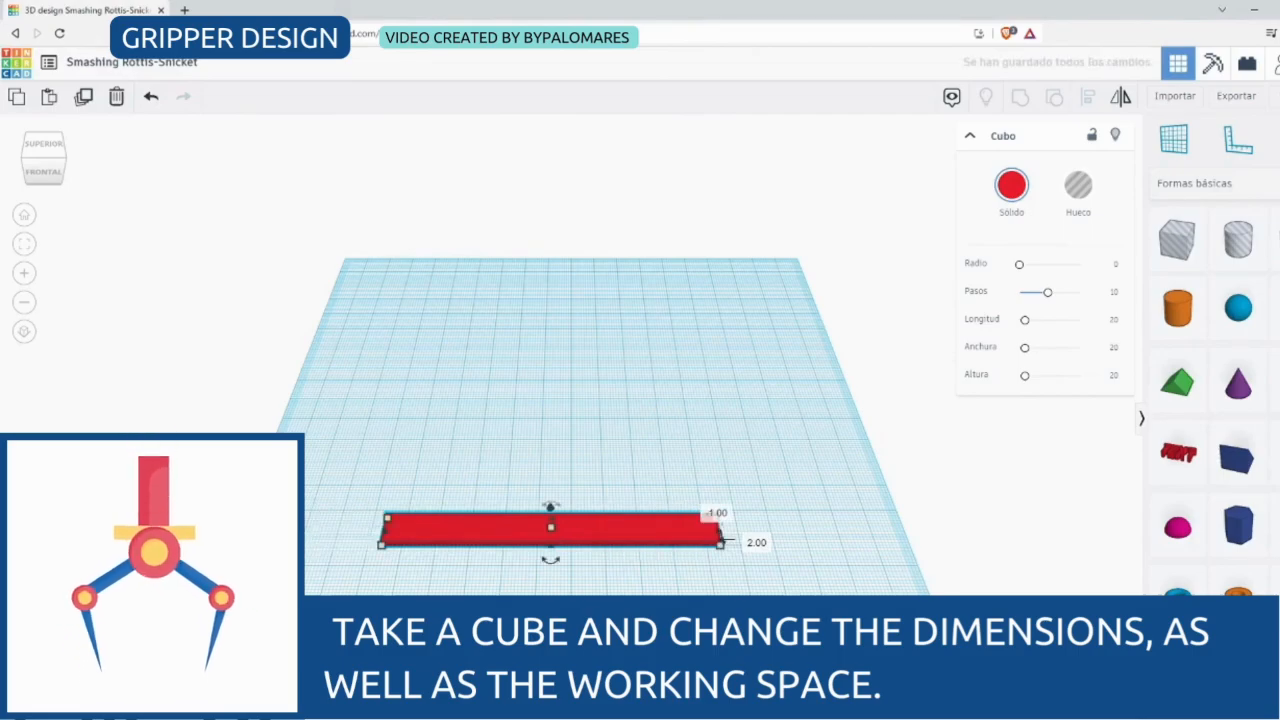
click(1088, 660)
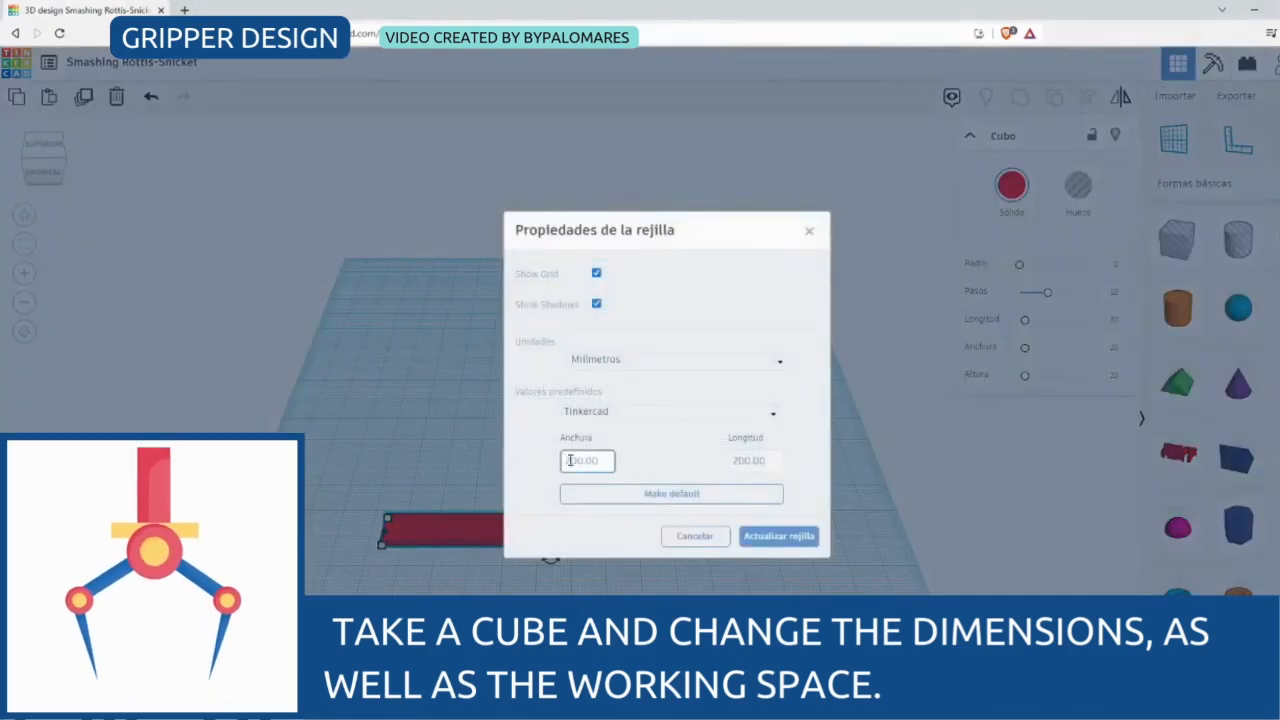
click(743, 461)
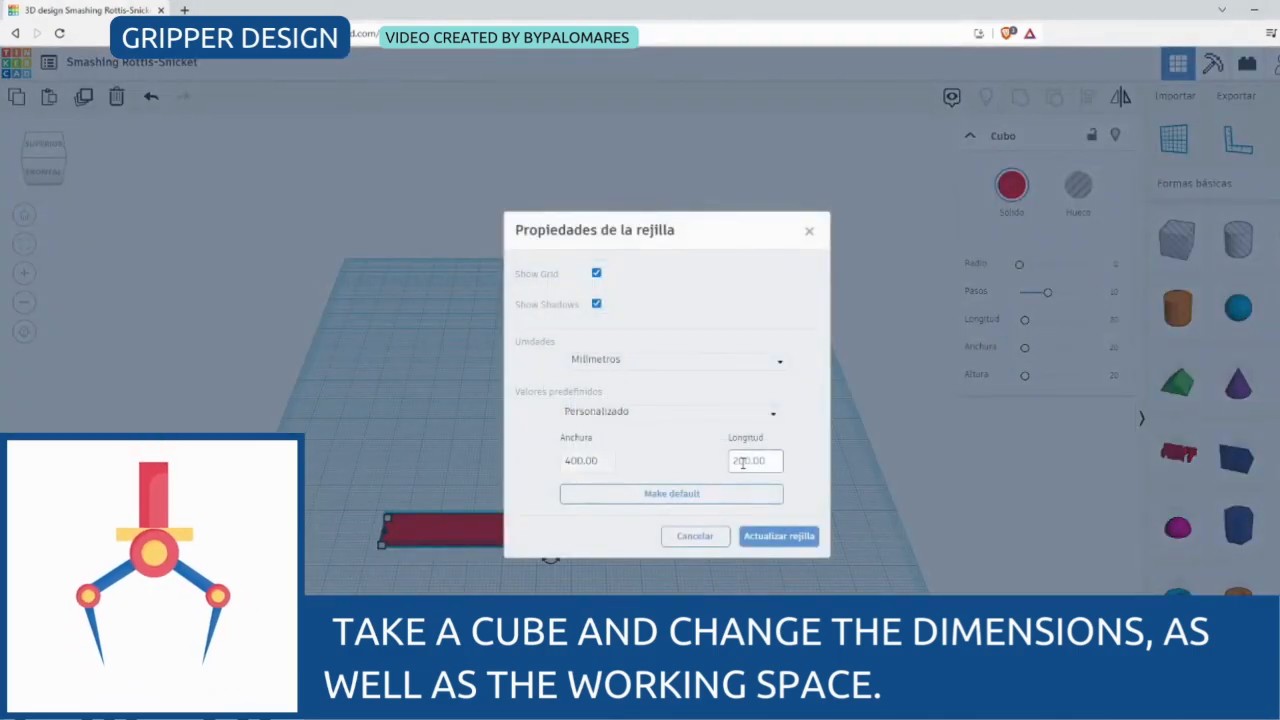
click(781, 536)
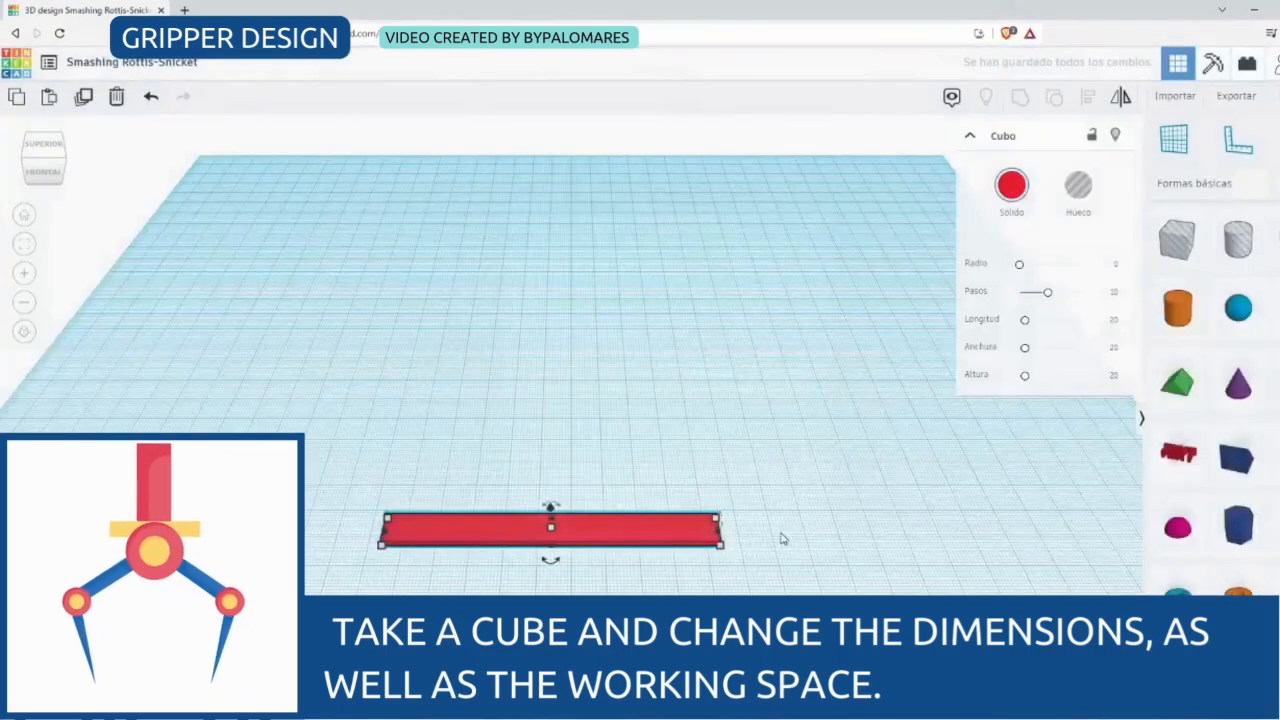
Move the flat red bar farther back on the workplane and round its edges with a radius of 1.5
drag(643, 535, 656, 430)
scroll(656, 430, up, 3)
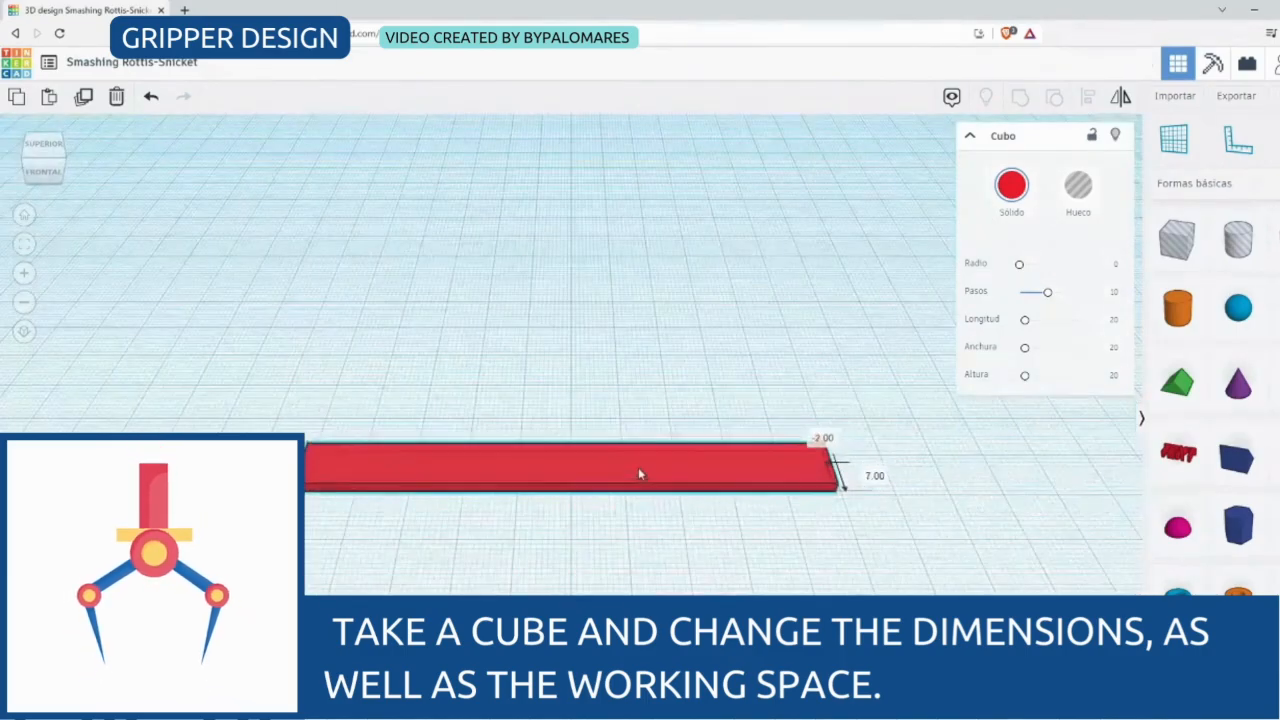
drag(638, 473, 640, 485)
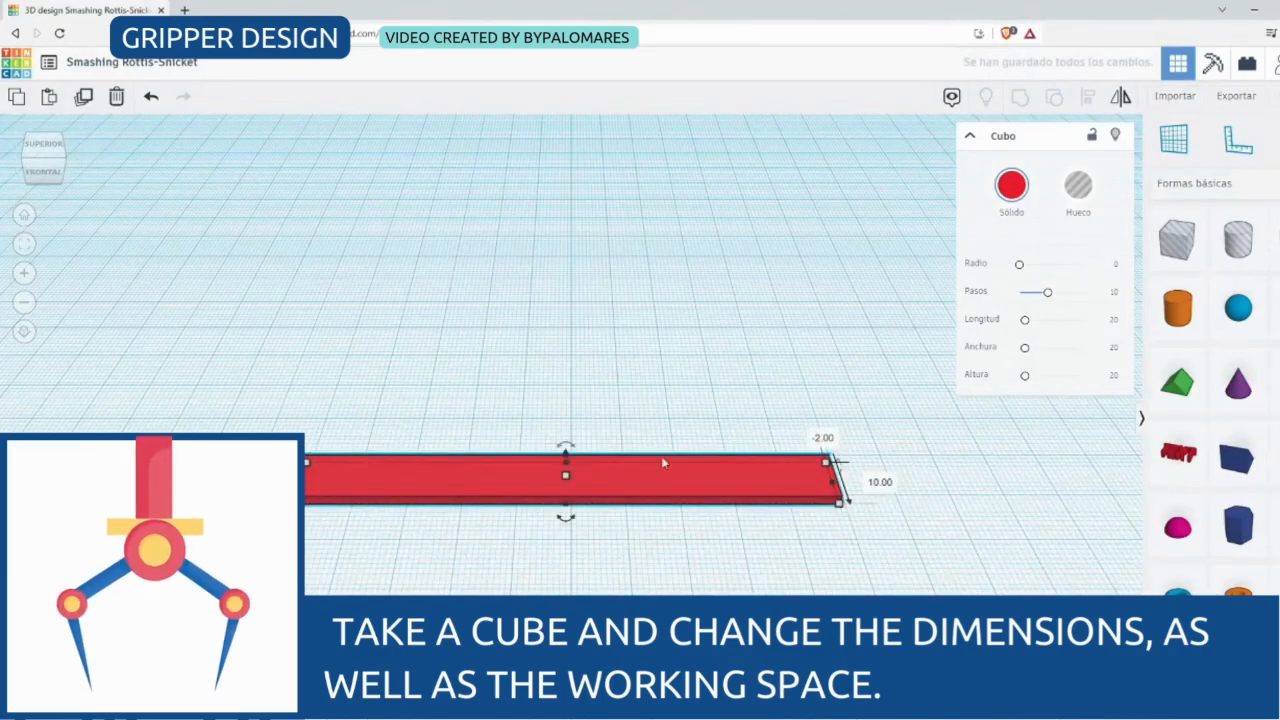
drag(1021, 271, 1025, 271)
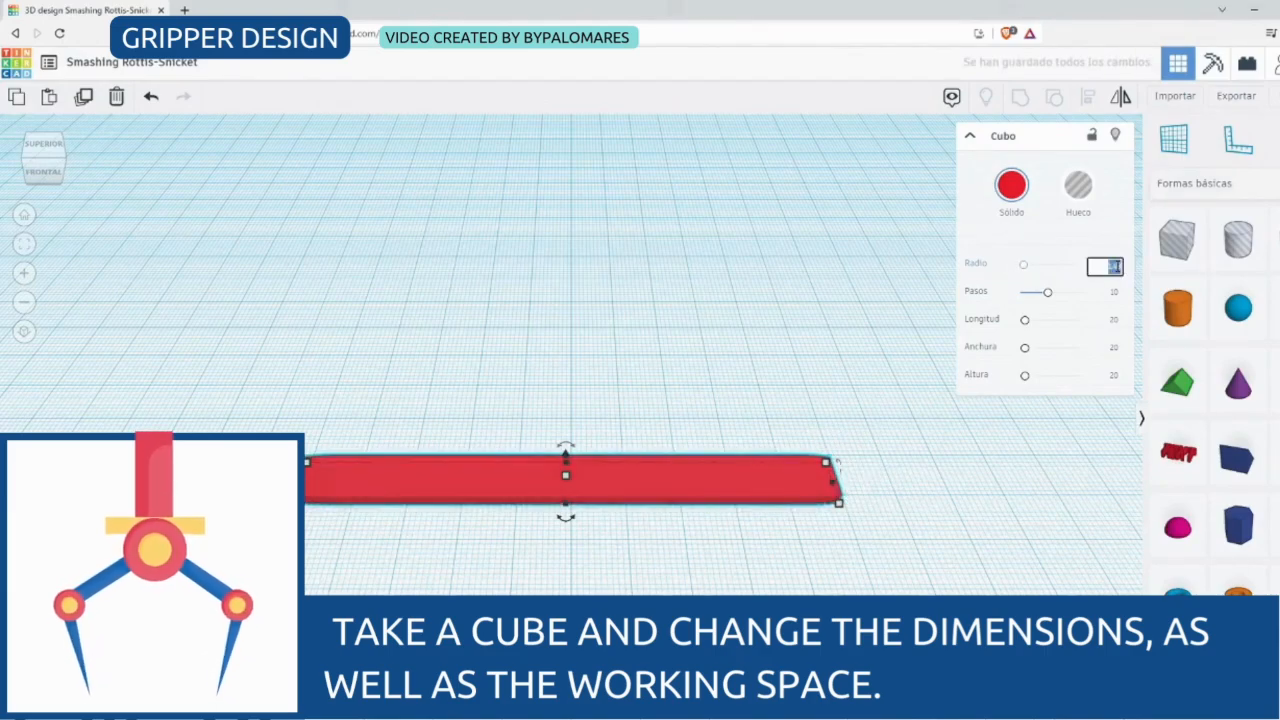
scroll(386, 472, up, 2)
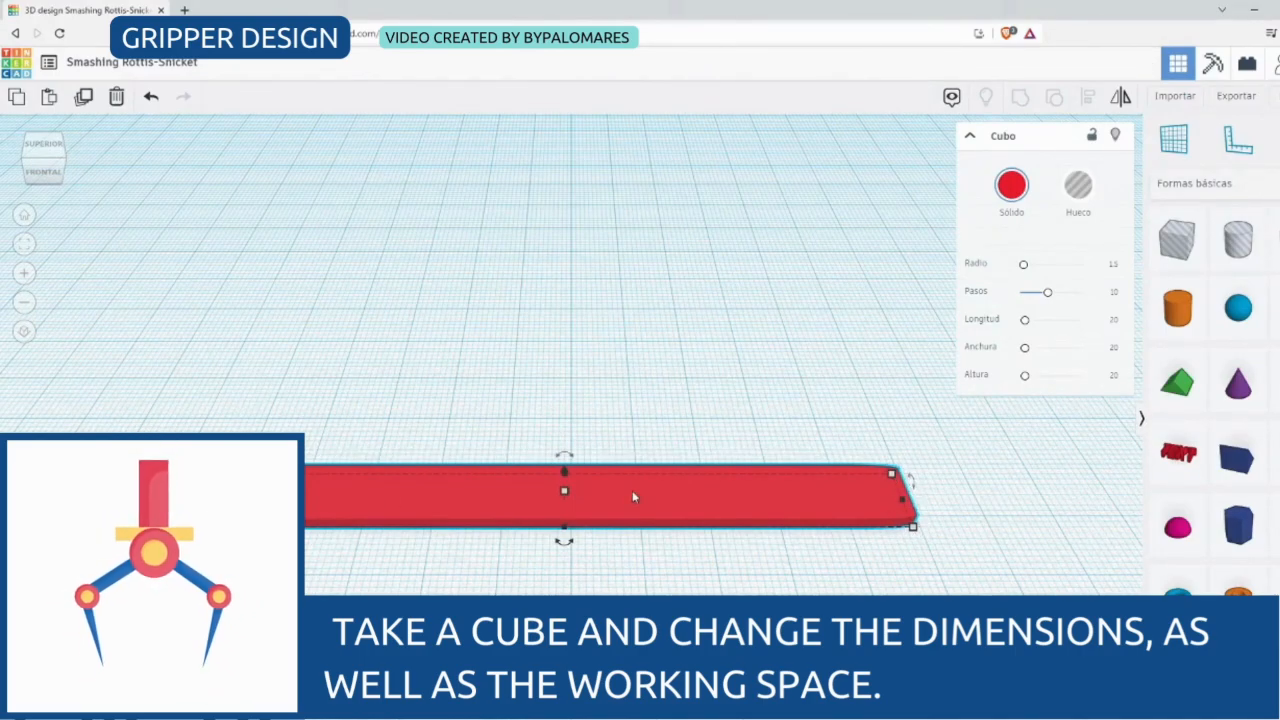
Duplicate the rounded red bar and spread the two bars apart so they lie parallel on the workplane
drag(632, 490, 623, 460)
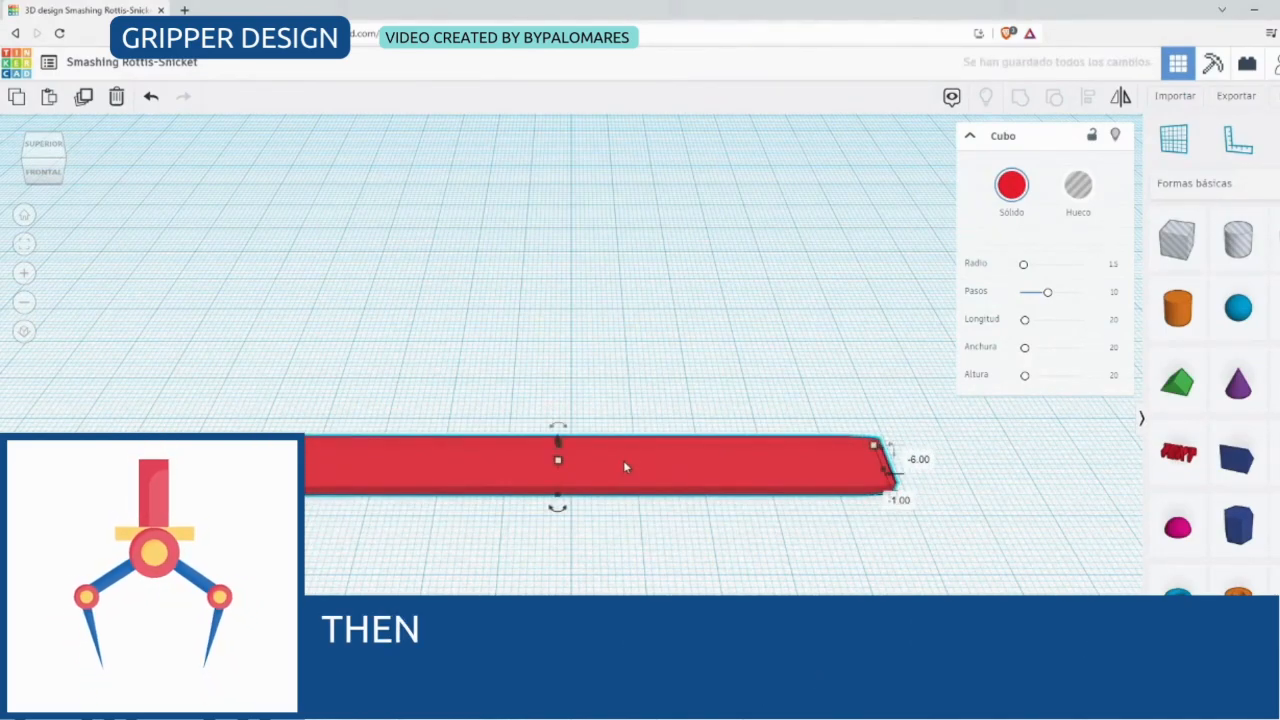
key(ctrl+d)
drag(623, 460, 613, 541)
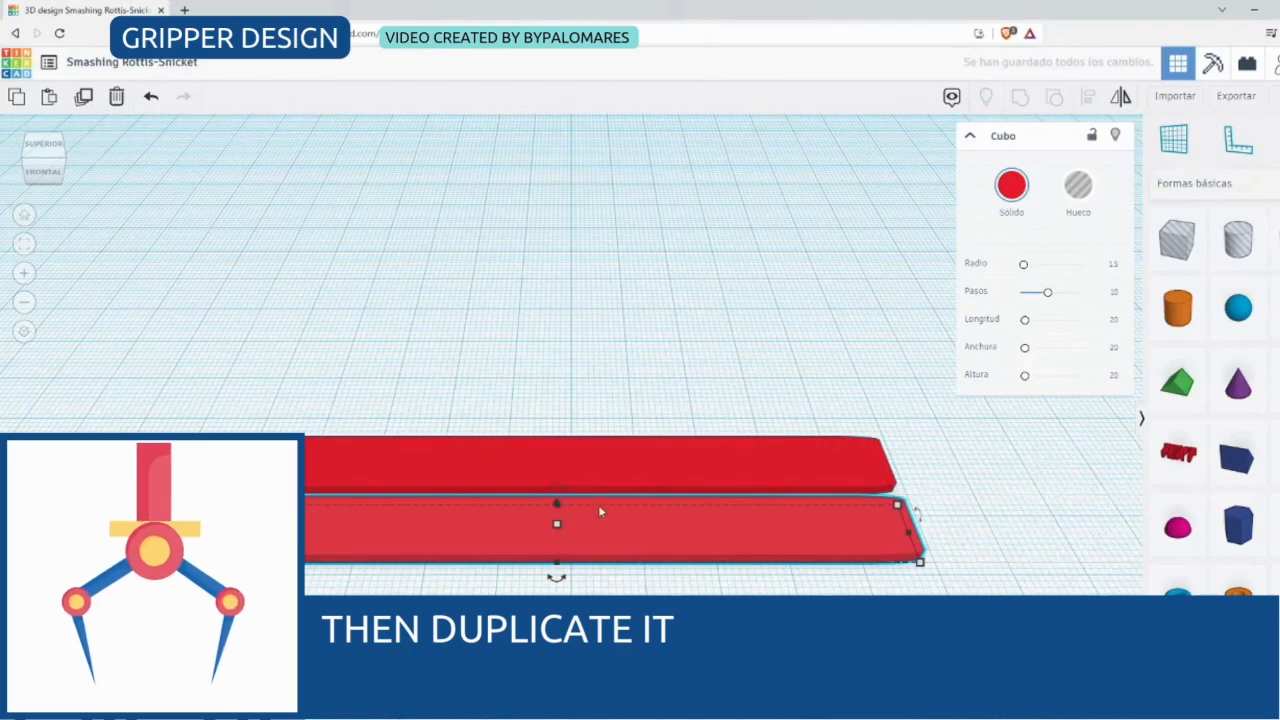
drag(743, 535, 680, 613)
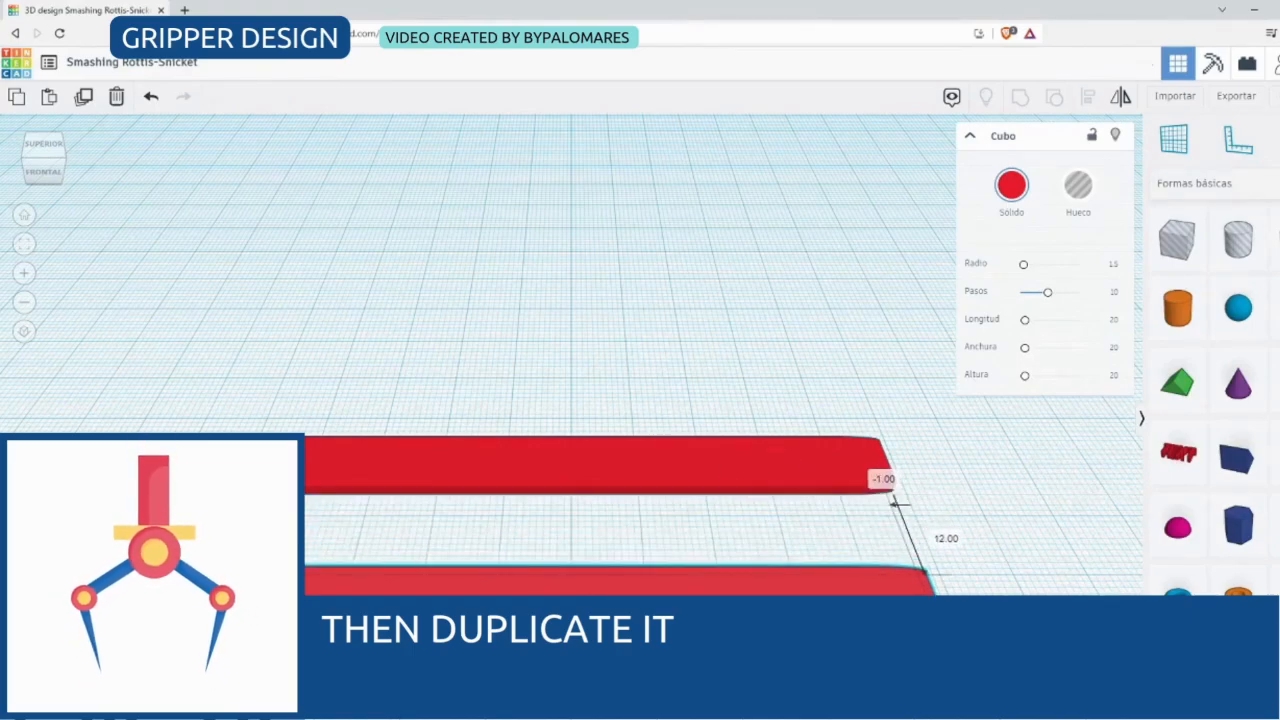
click(749, 437)
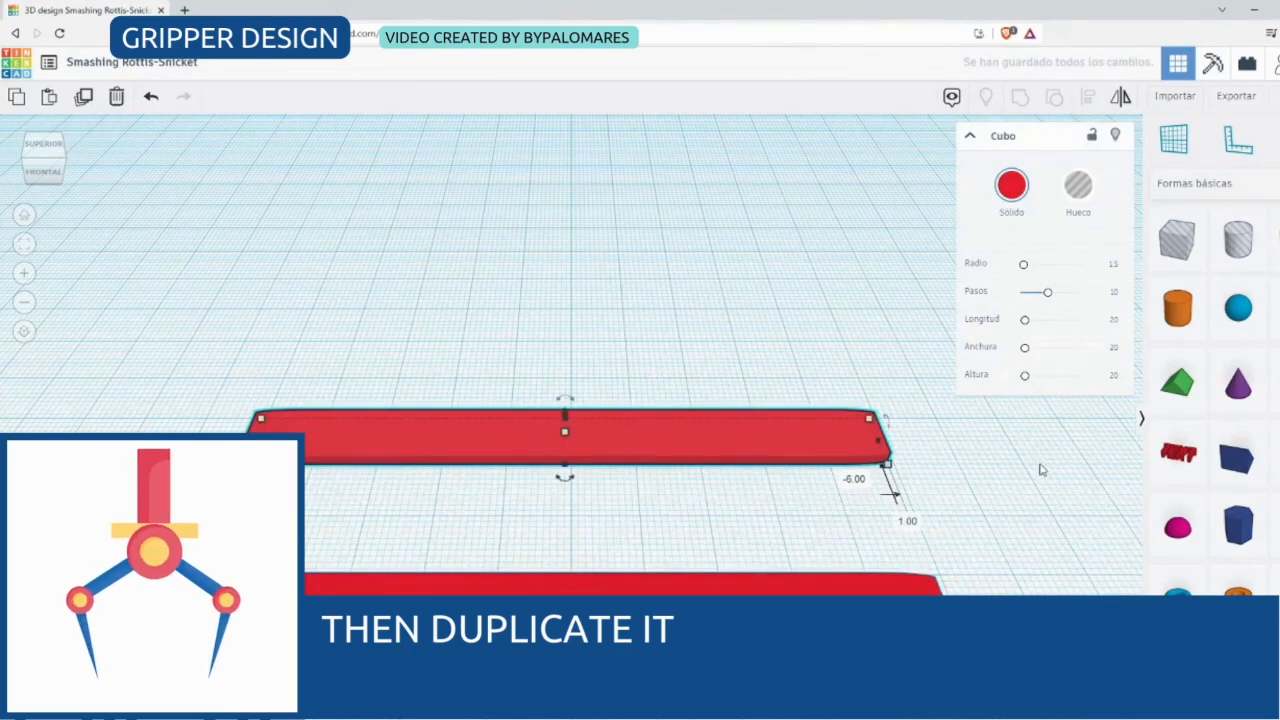
Add the hobby gearmotor from the electronics shape library onto the workplane behind the two red bars
click(1040, 472)
click(1193, 187)
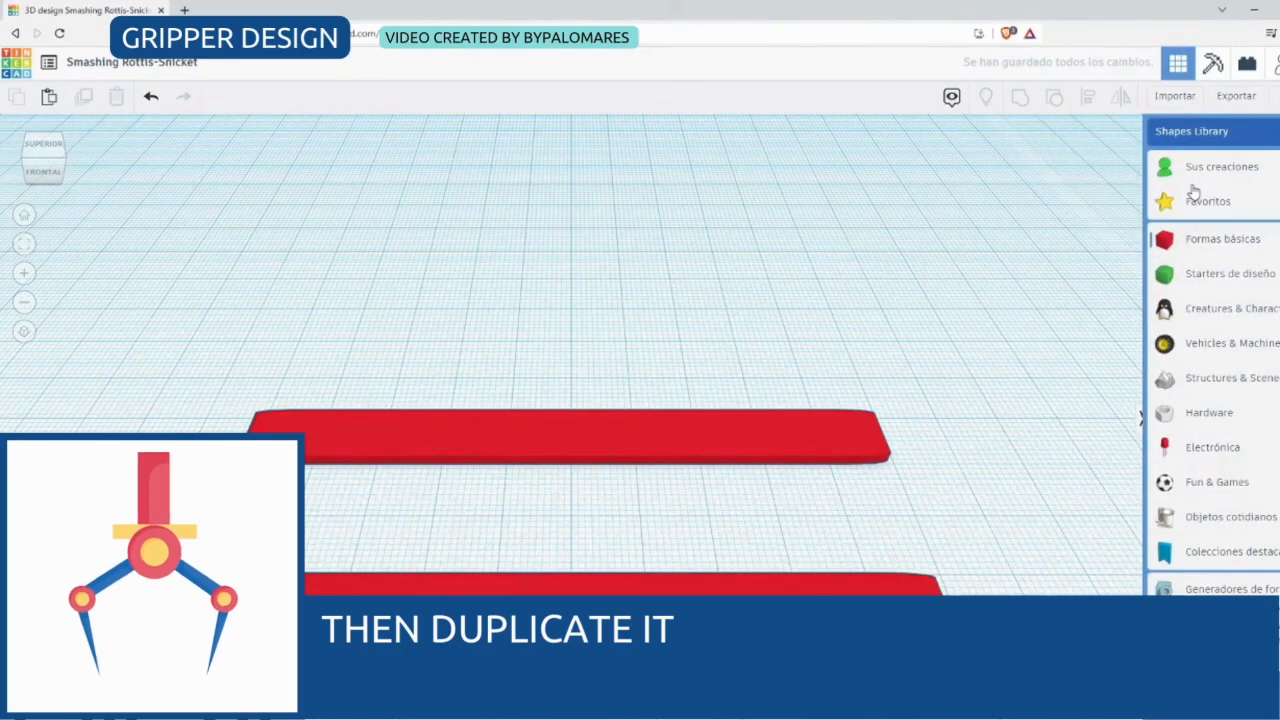
click(1210, 450)
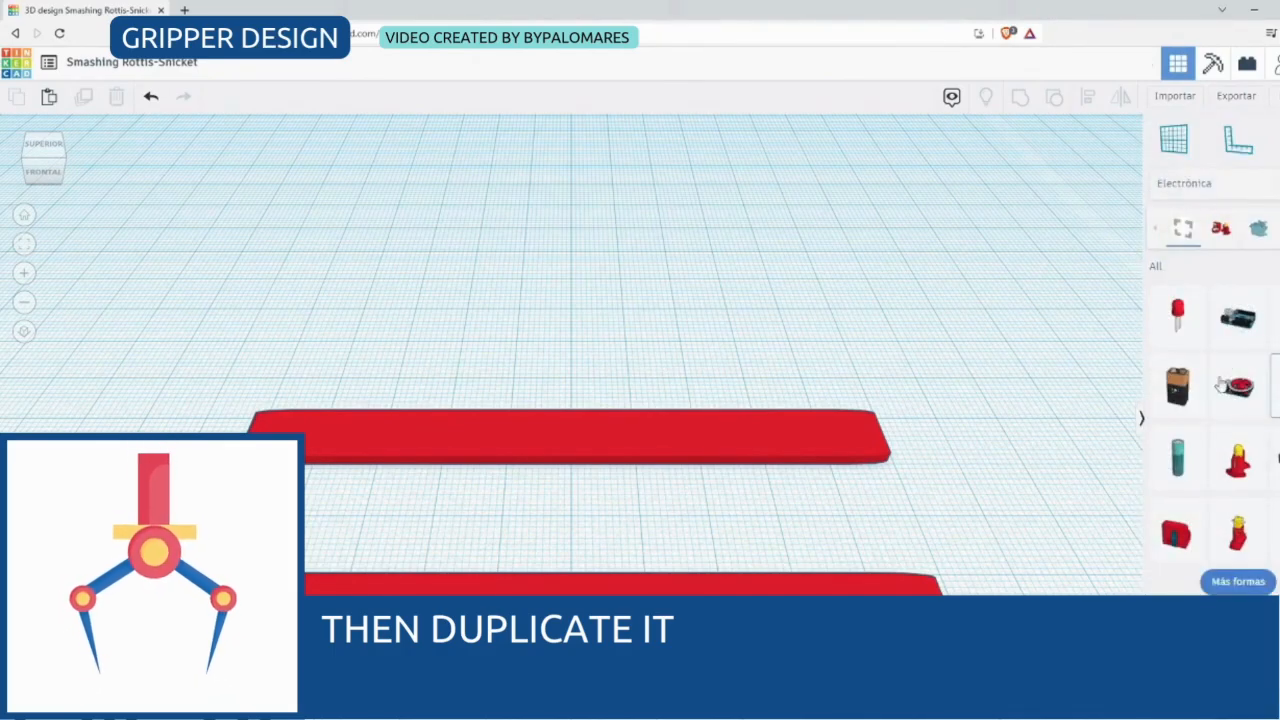
drag(1222, 385, 865, 338)
scroll(812, 322, down, 2)
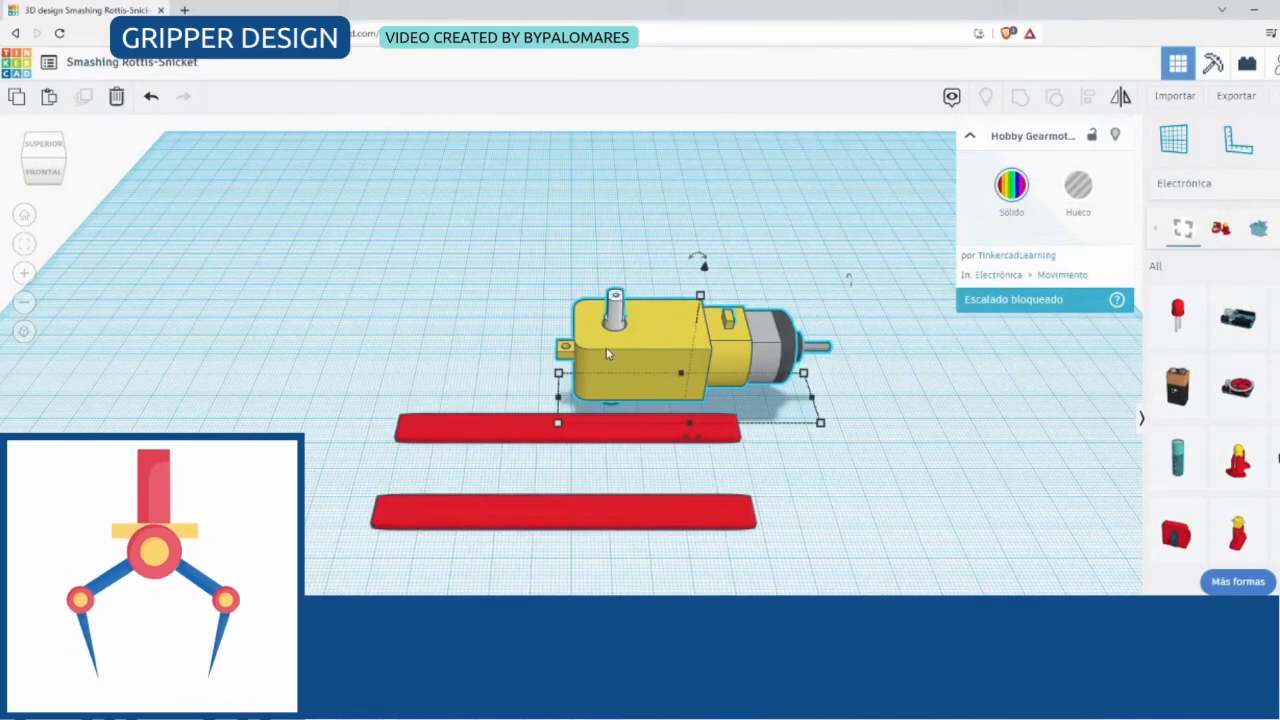
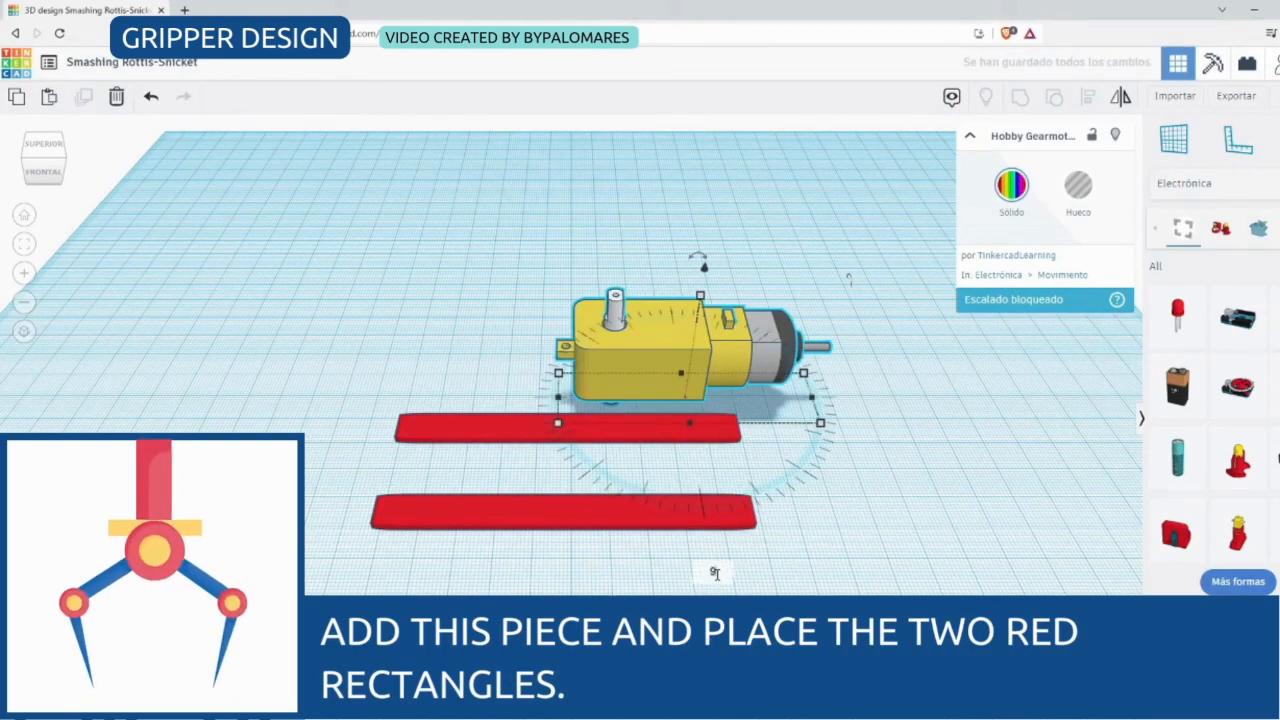
Rotate the gearmotor a quarter turn and reposition it so its shaft sits at the ends of the red bars
key(Return)
drag(677, 304, 698, 414)
drag(560, 508, 445, 337)
click(43, 170)
drag(43, 168, 14, 163)
drag(477, 376, 519, 380)
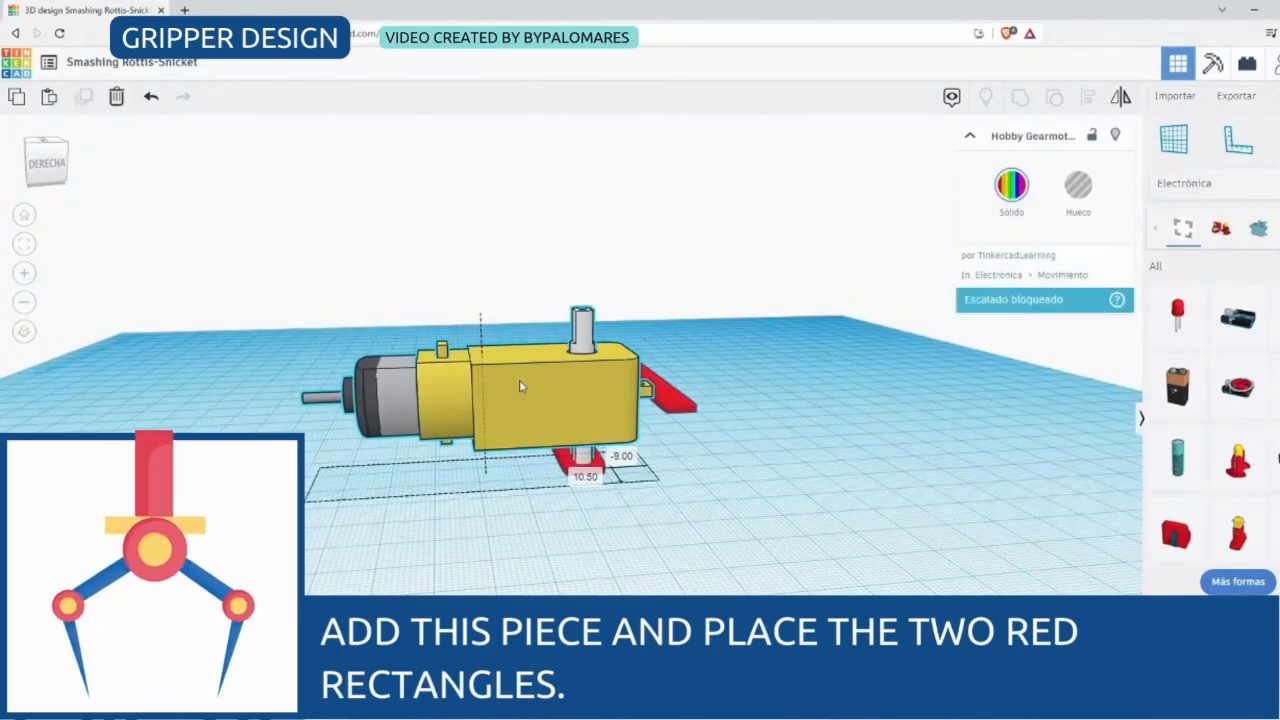
drag(480, 262, 482, 288)
Place one red bar over the gearmotor at its shaft and align the two bars by their centres
drag(51, 174, 86, 179)
drag(450, 377, 604, 364)
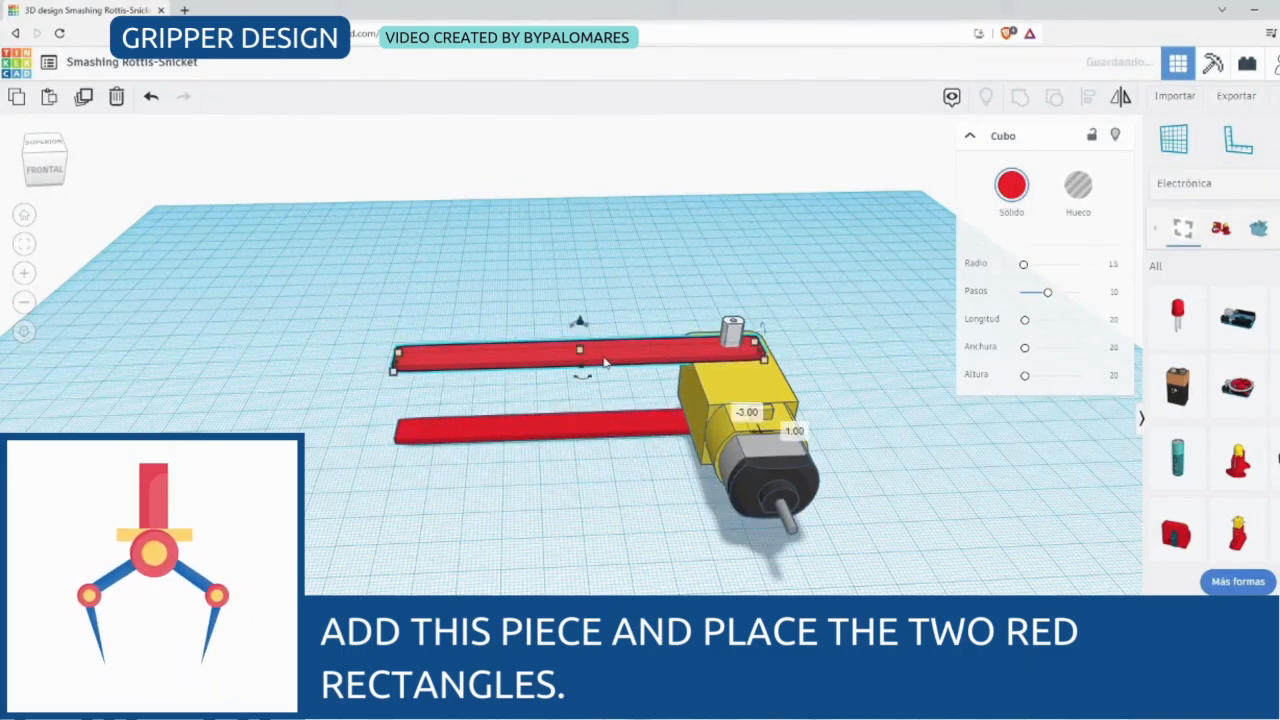
shift+click(585, 435)
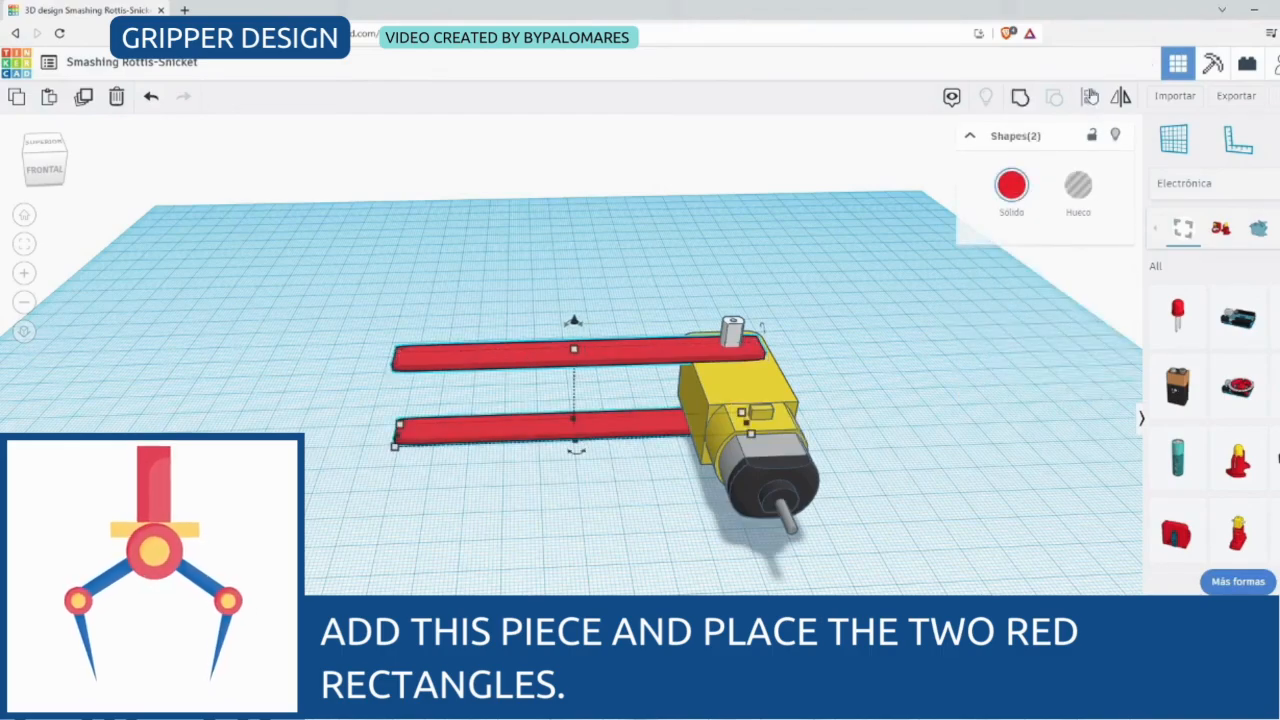
click(1089, 98)
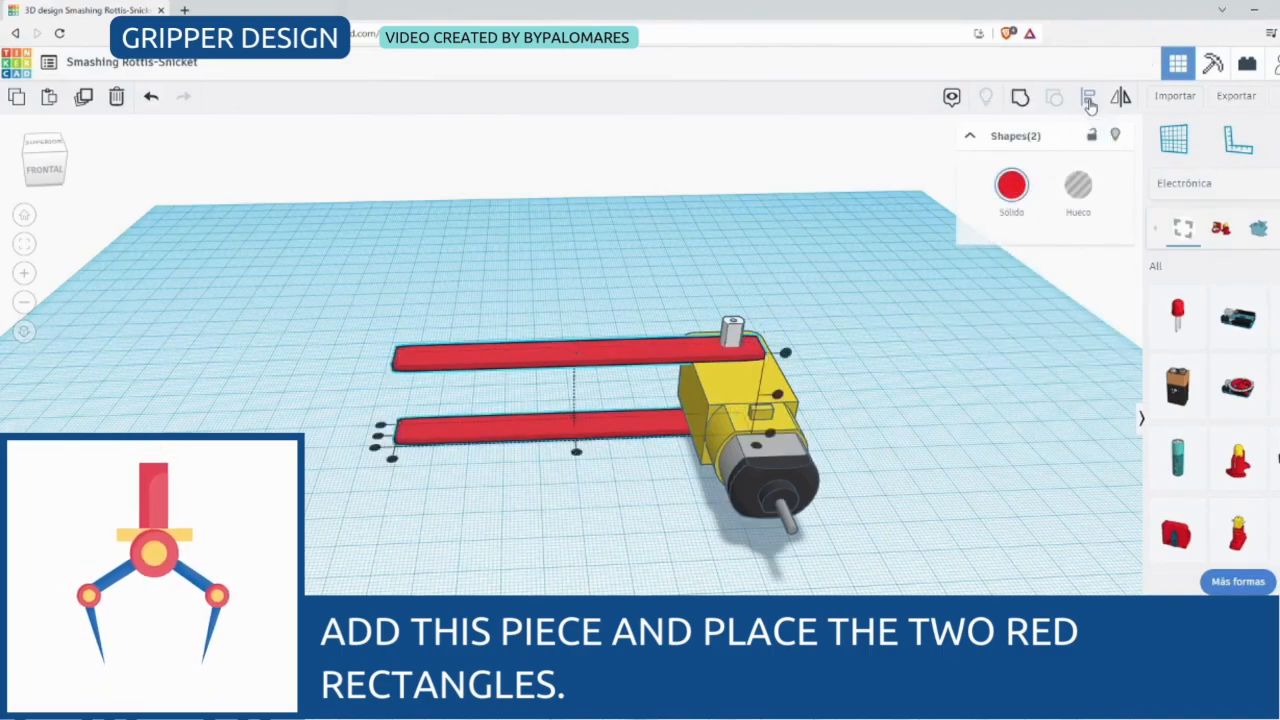
click(577, 455)
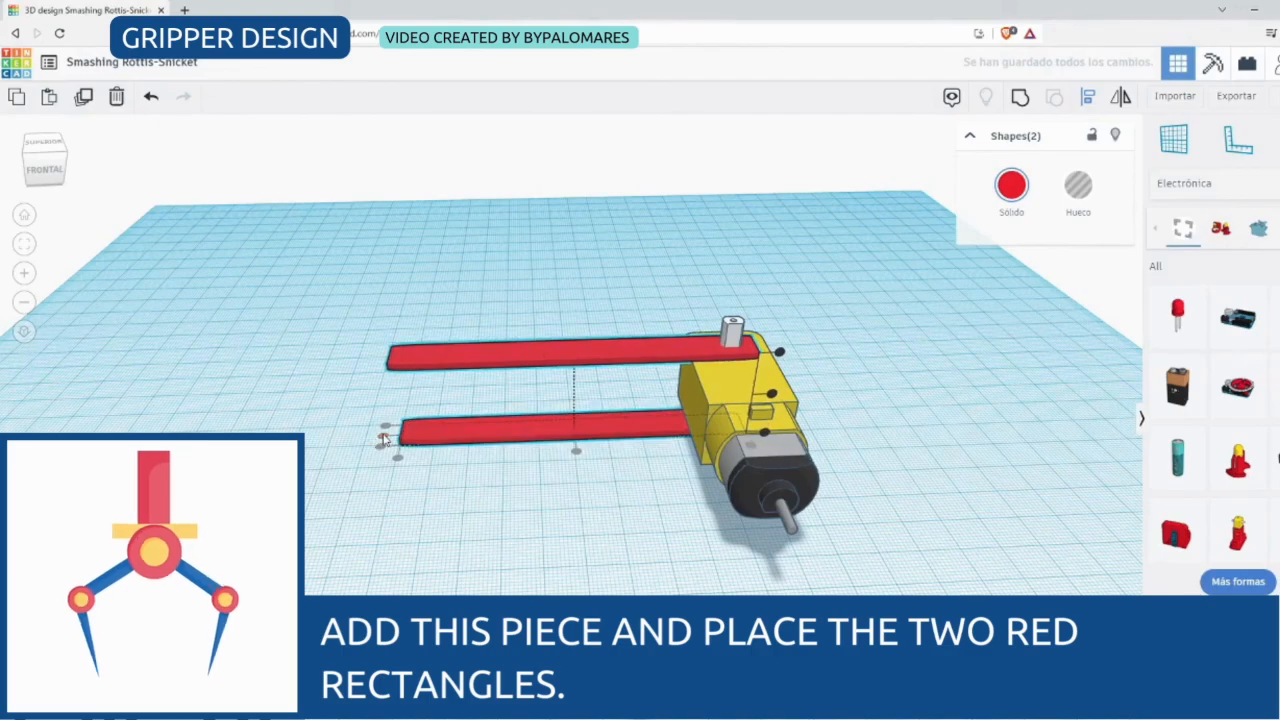
Lower the upper red bar and the gearmotor together by about 3 mm
right_drag(213, 217, 136, 162)
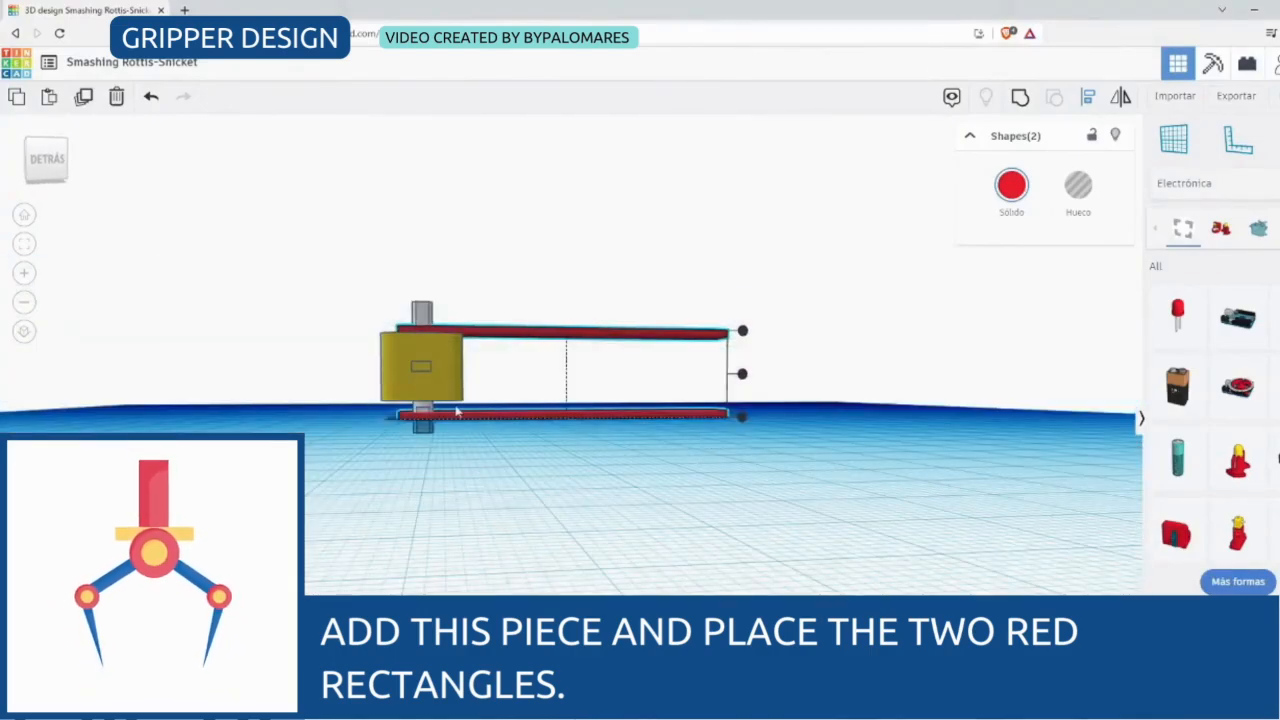
click(501, 318)
click(510, 338)
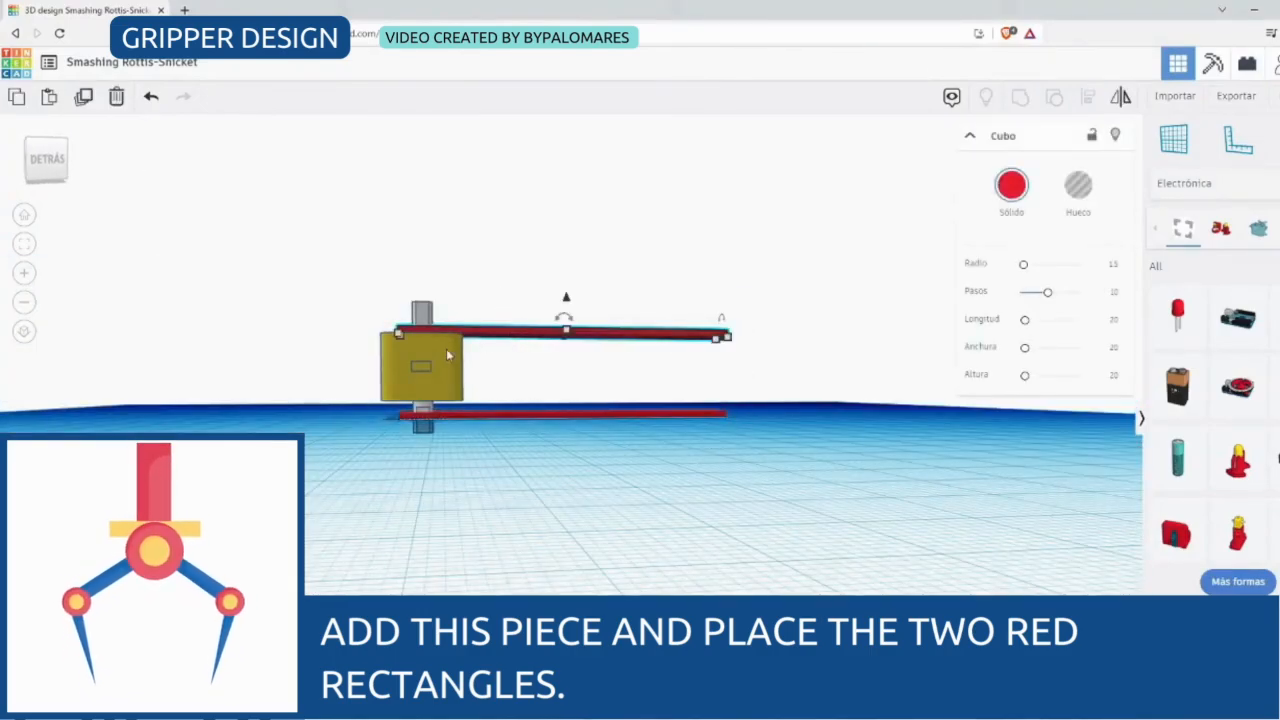
shift+click(448, 353)
drag(548, 289, 549, 291)
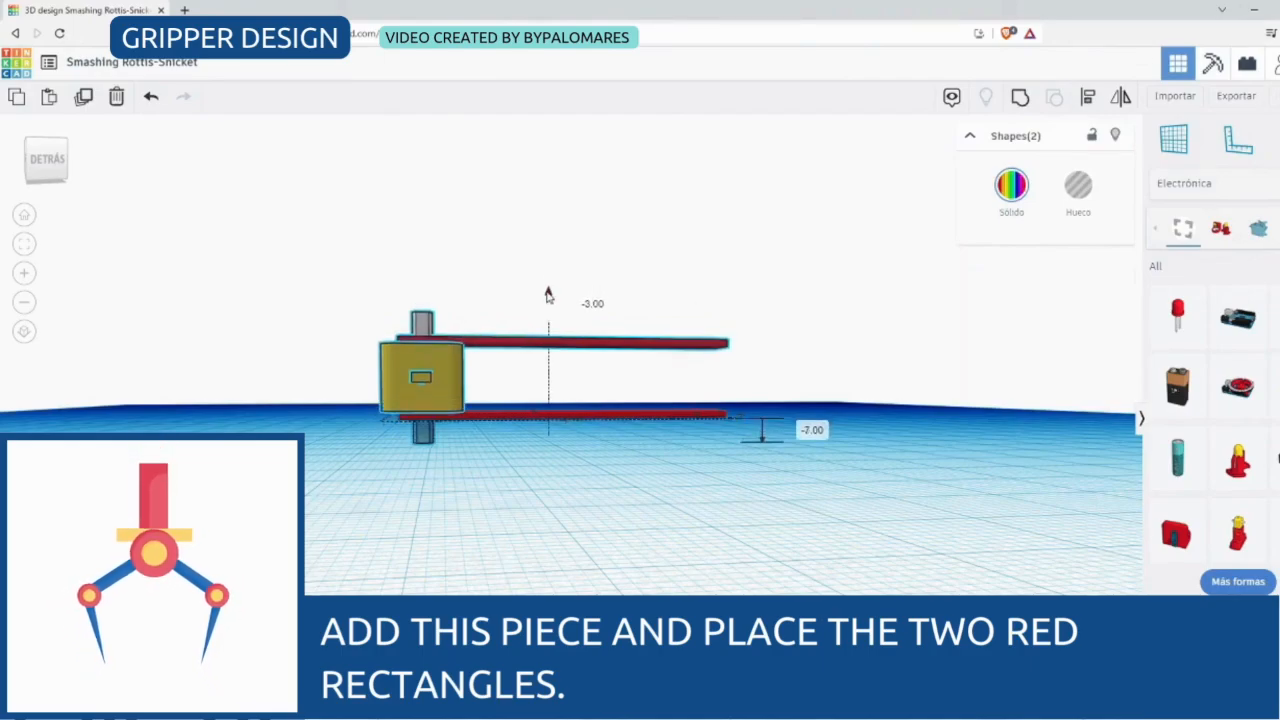
click(480, 269)
drag(54, 173, 122, 181)
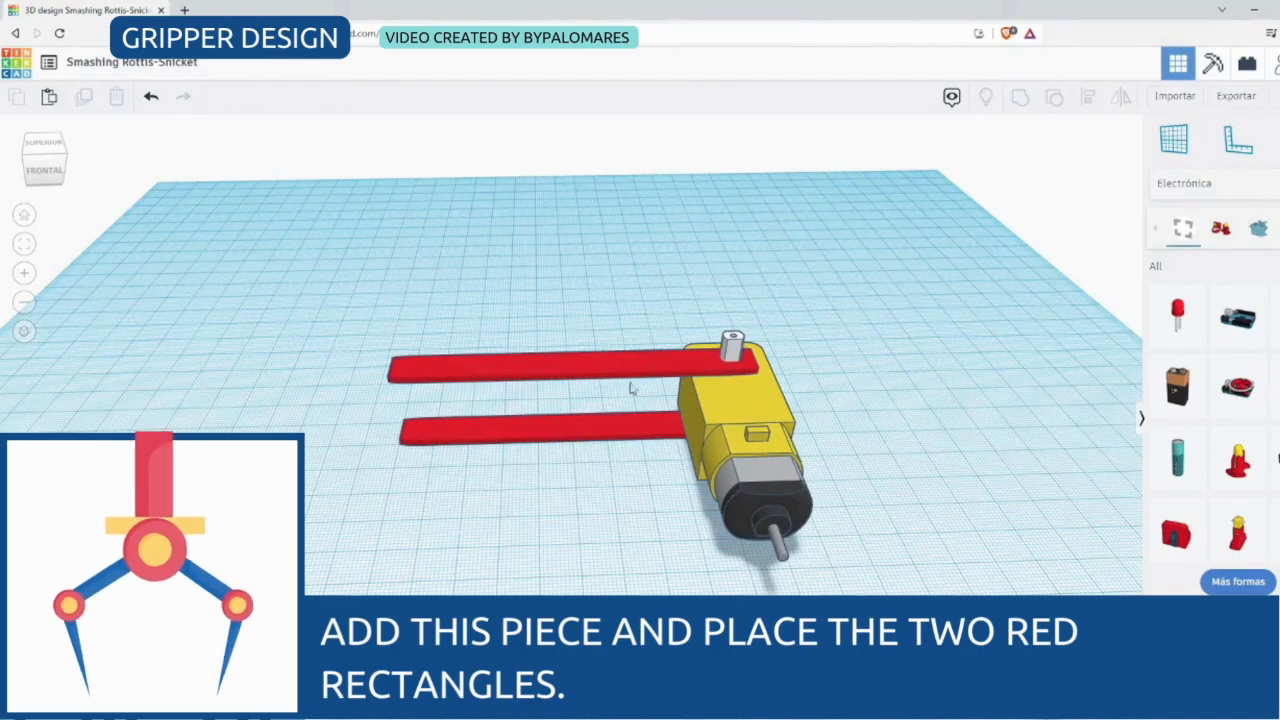
Add the Gear shape from the hardware library in front of the gearmotor and enlarge its width and length
click(1203, 184)
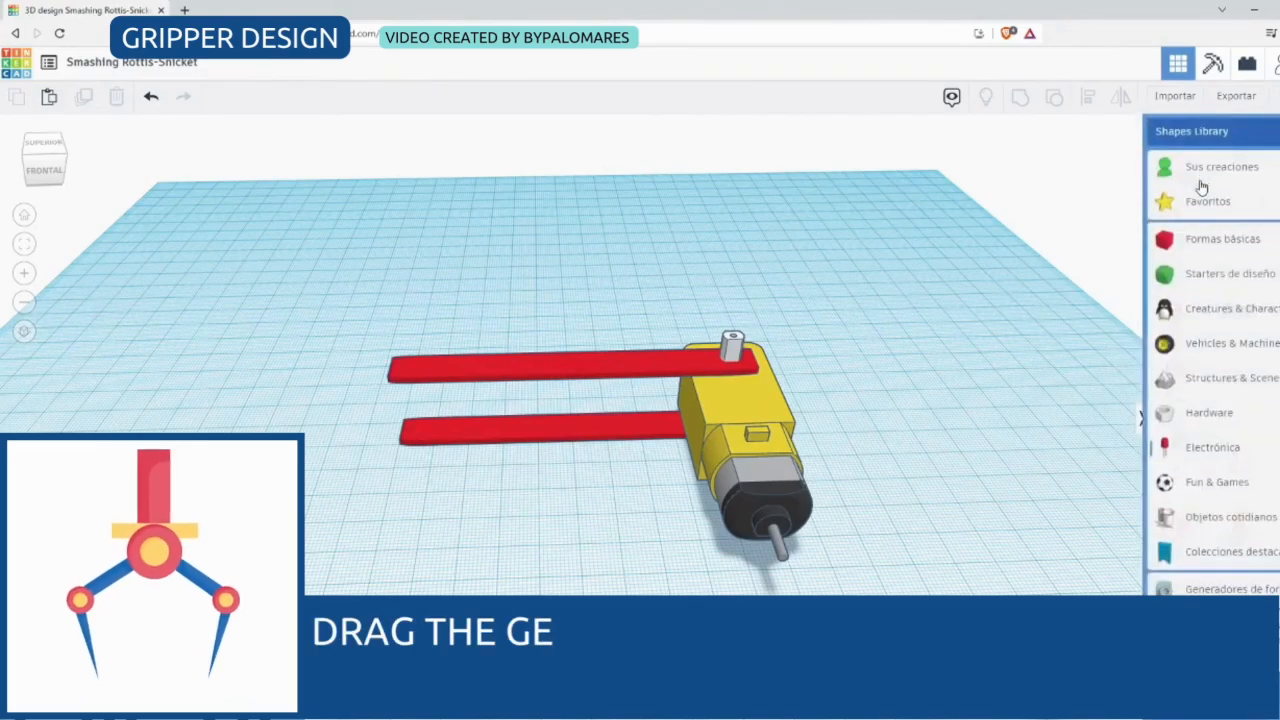
click(1174, 266)
drag(1178, 457, 786, 545)
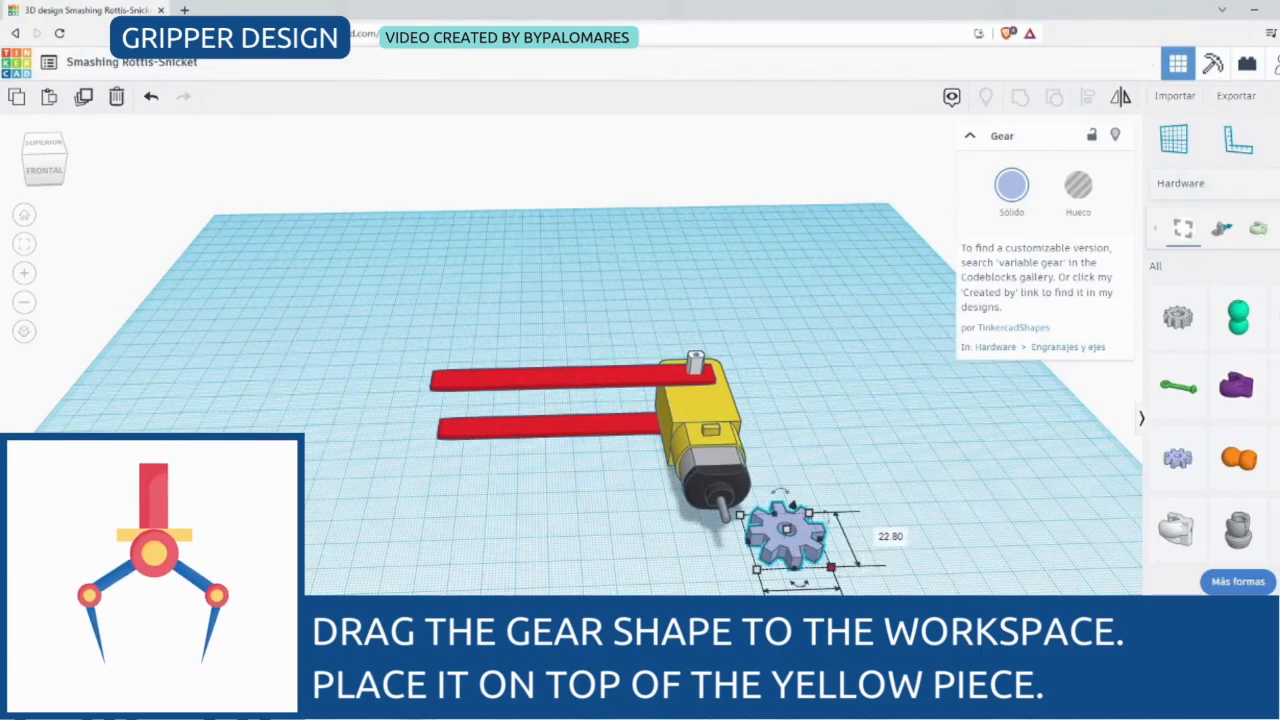
click(897, 540)
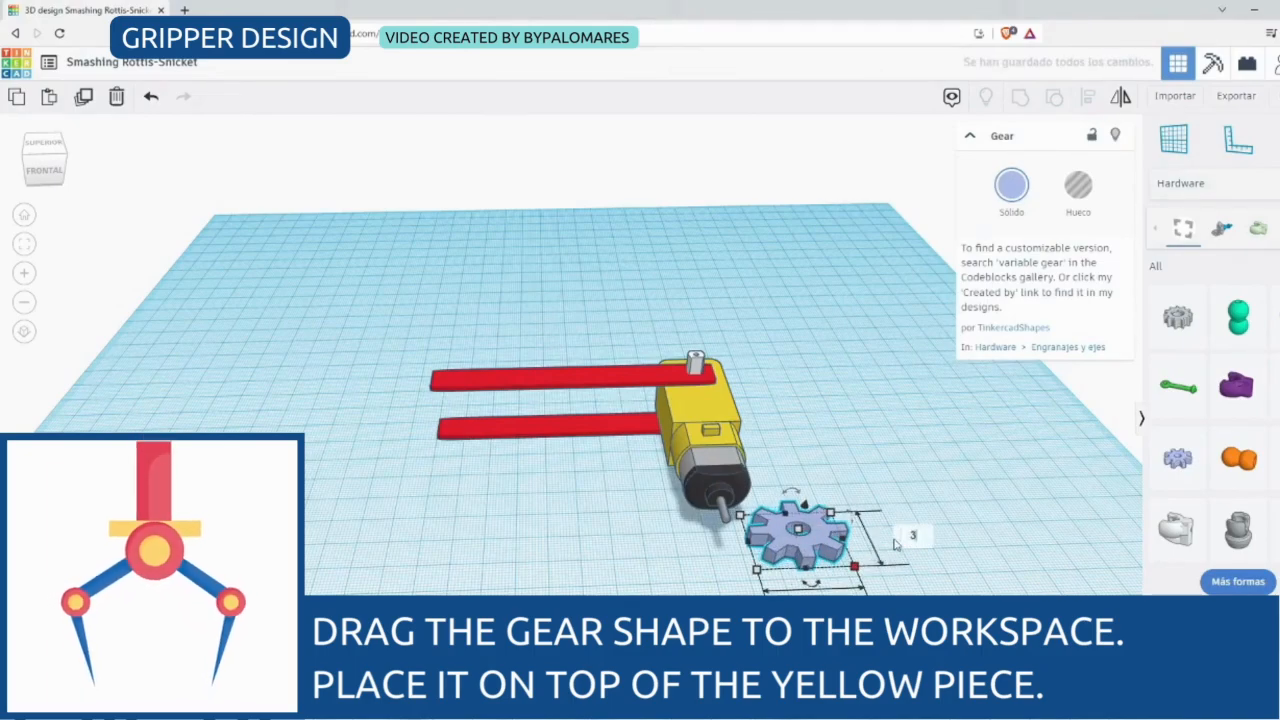
key(Return)
Position the enlarged blue gear over the gearmotor's shaft, on top of the upper red bar
drag(806, 520, 697, 382)
right_drag(697, 382, 634, 440)
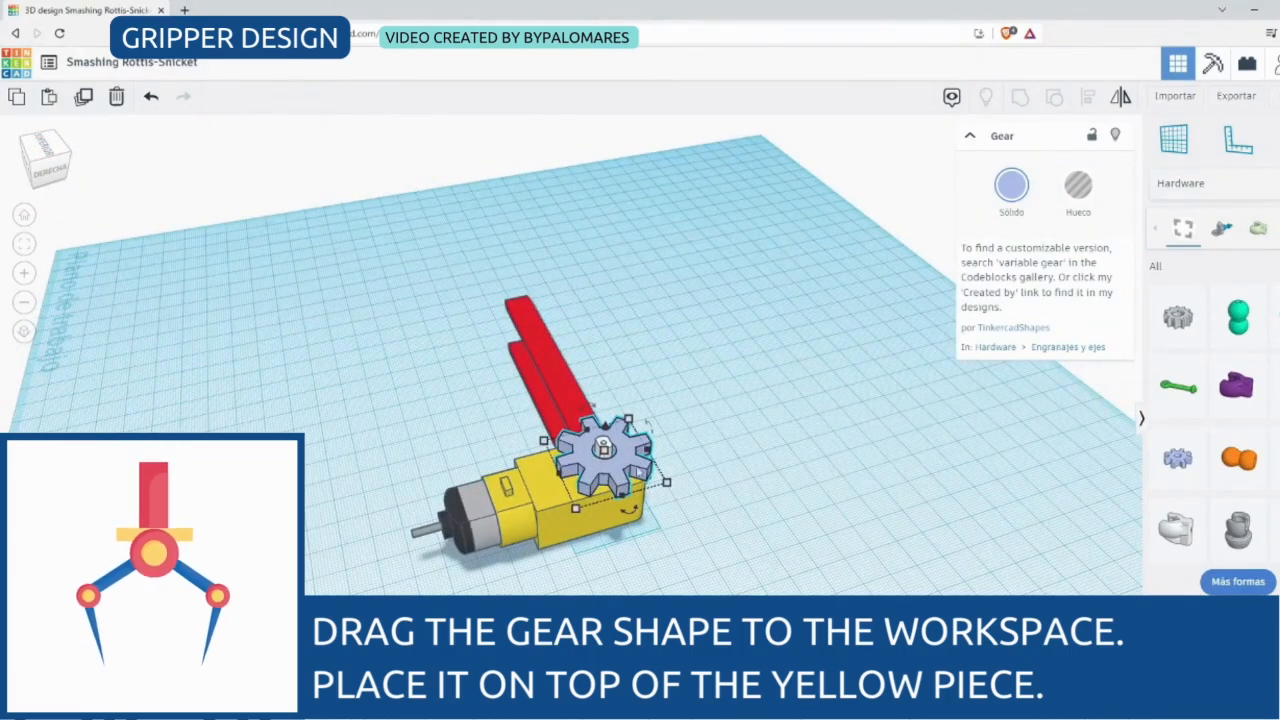
click(42, 145)
click(44, 176)
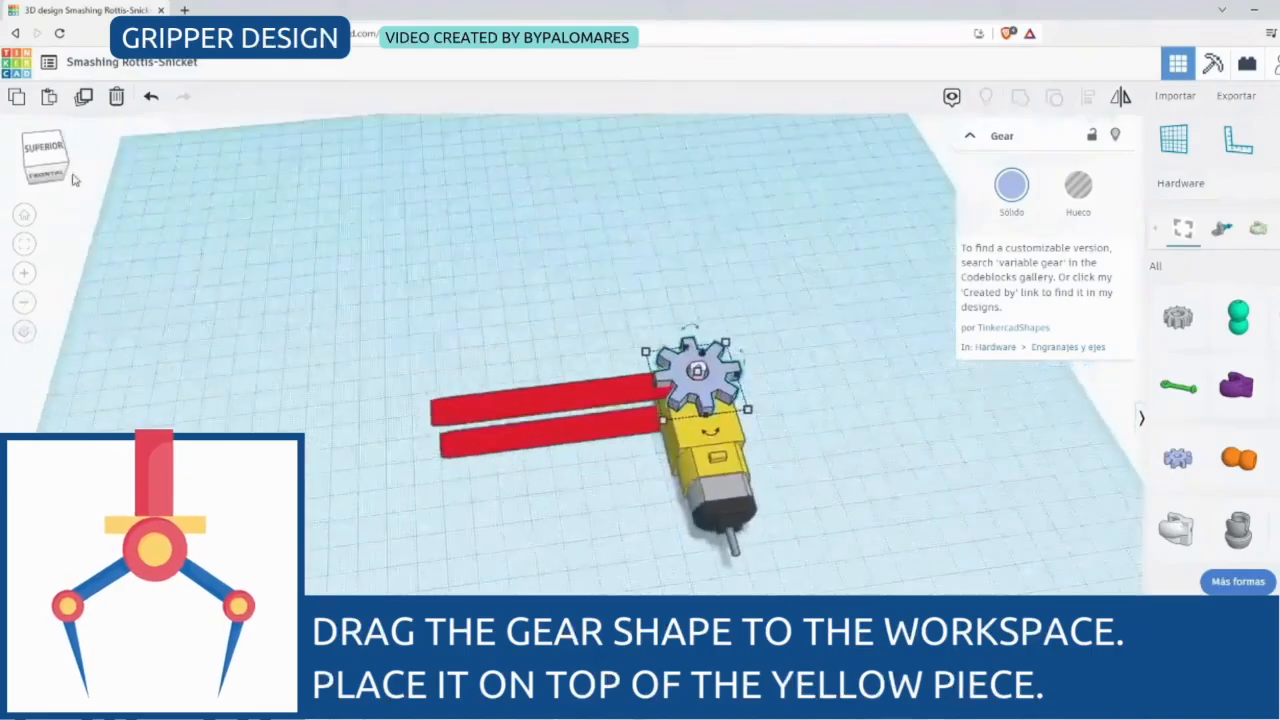
click(847, 380)
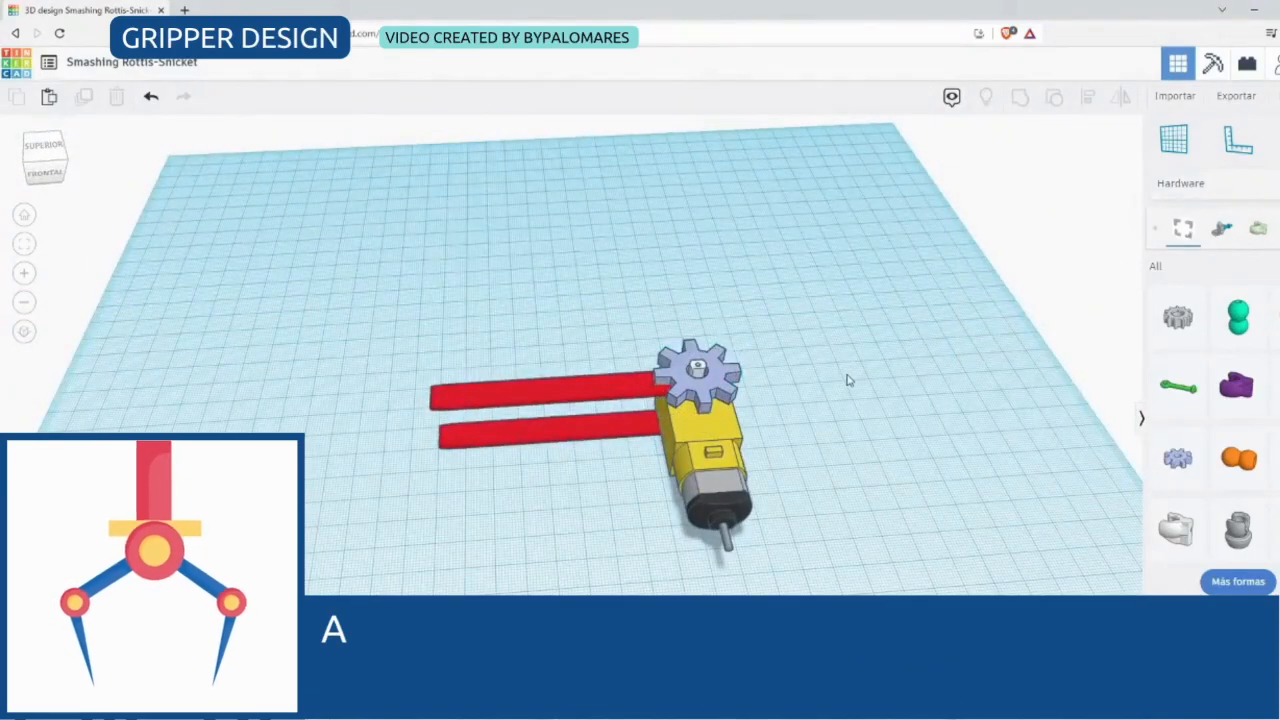
Add a snap-fit gear in front of the red bars, enlarge its width and length, and set its height to 3 mm
drag(1178, 318, 463, 566)
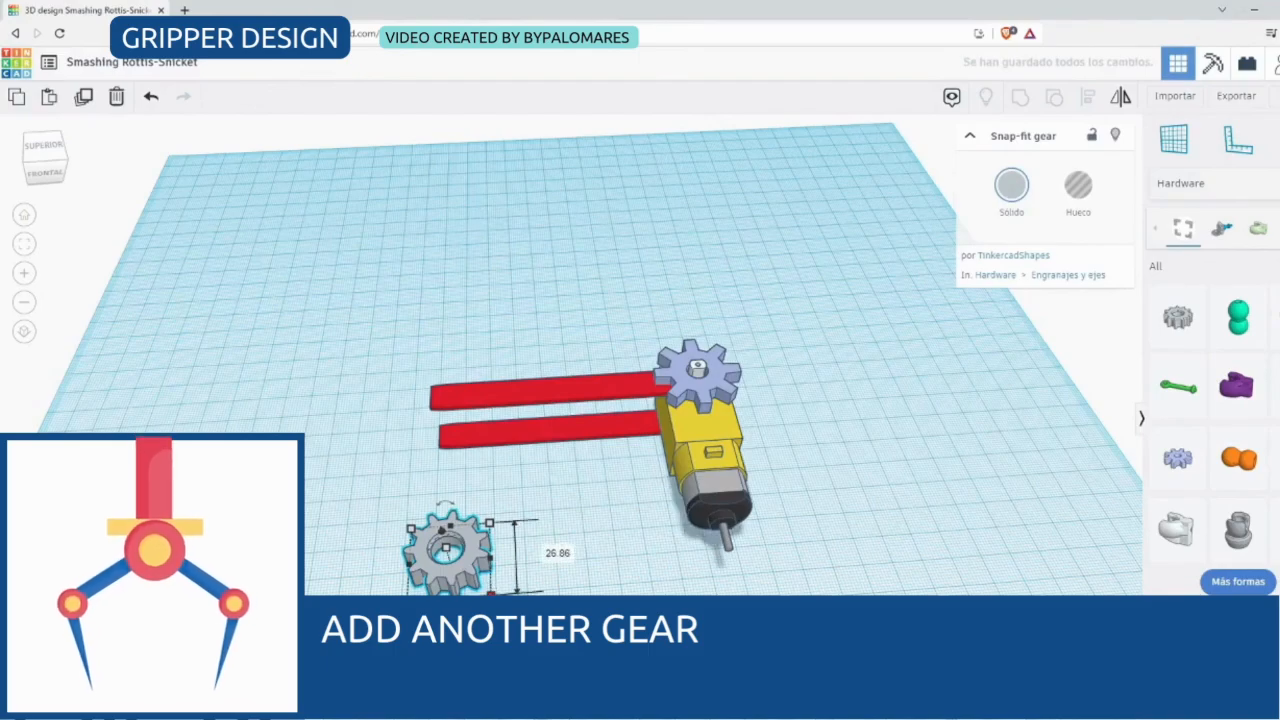
drag(489, 558, 560, 564)
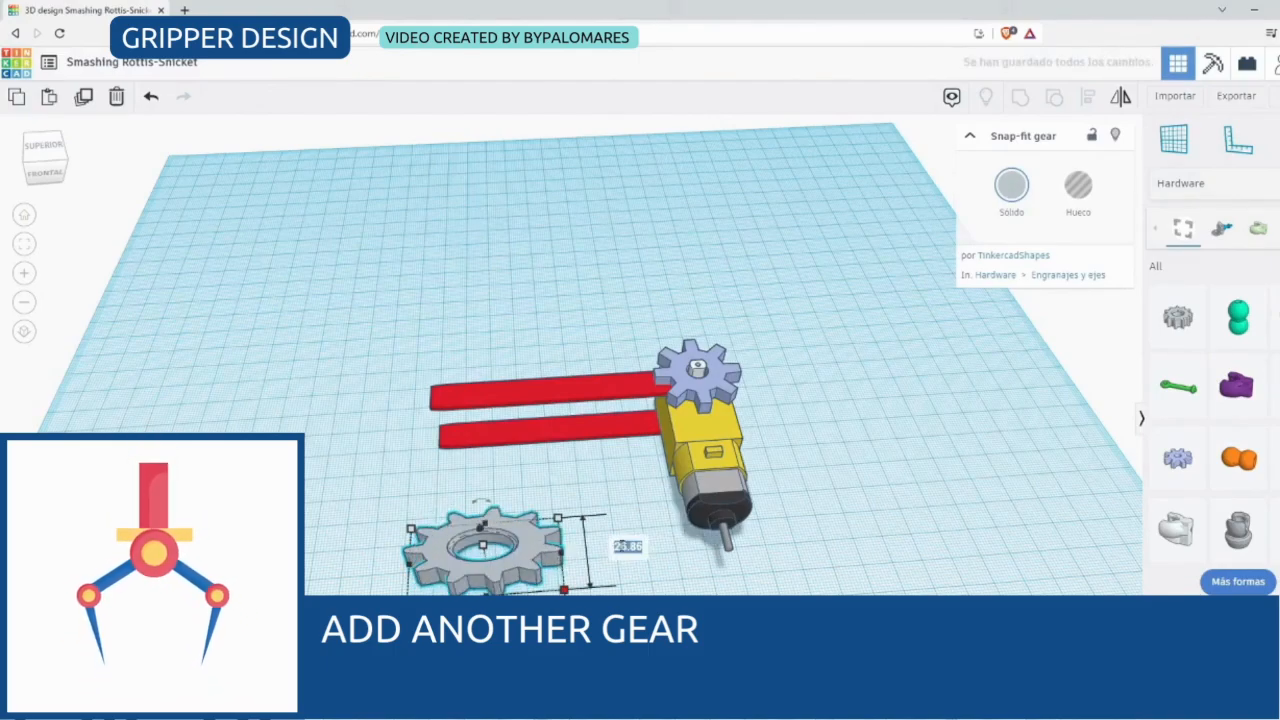
key(Return)
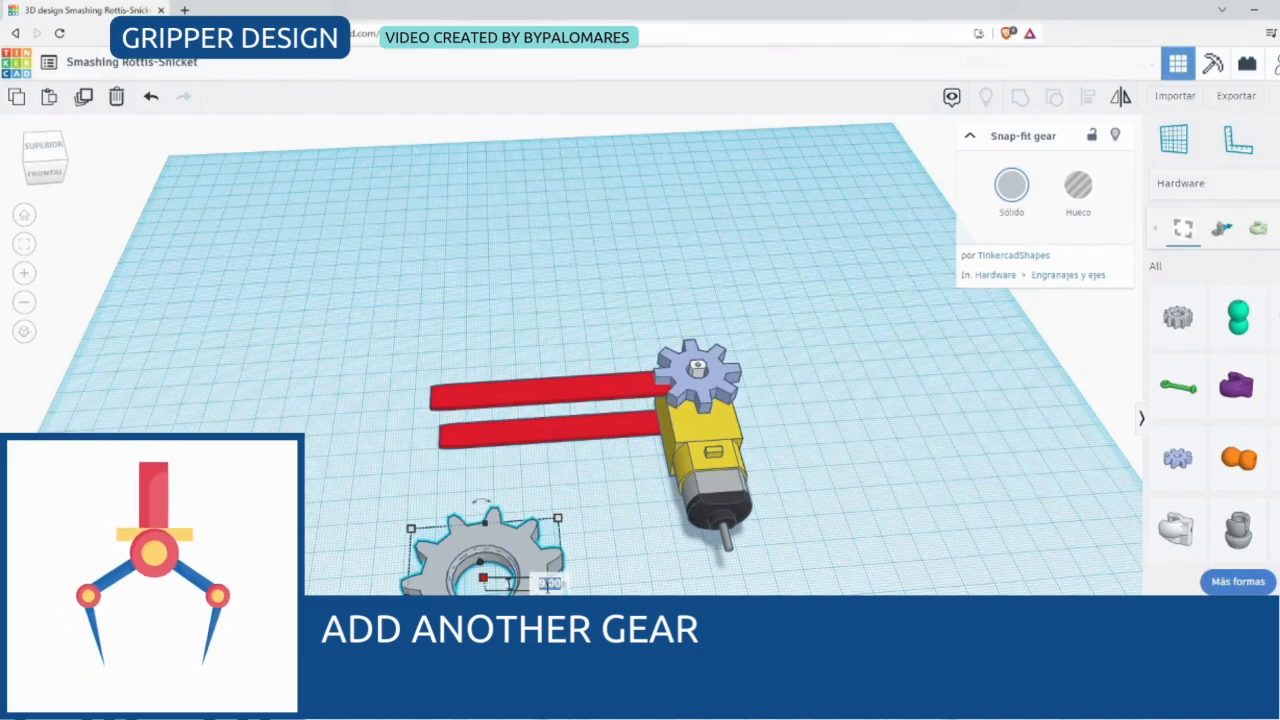
key(Return)
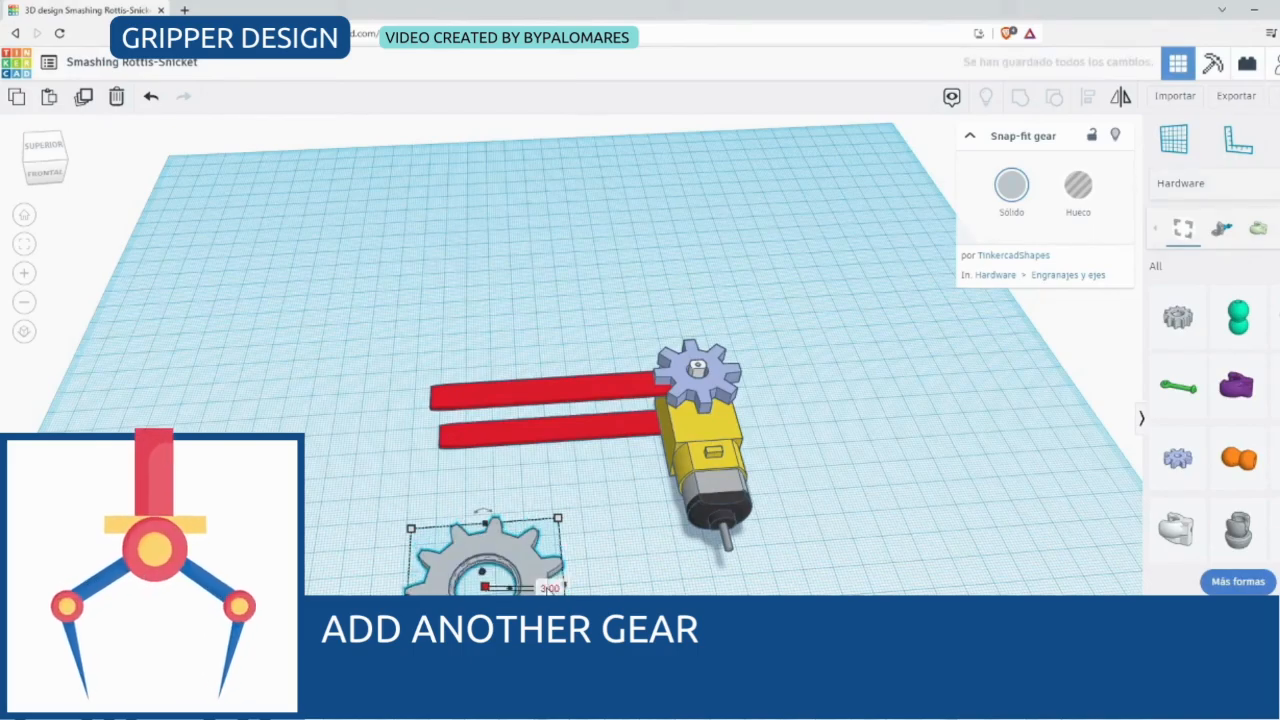
click(52, 170)
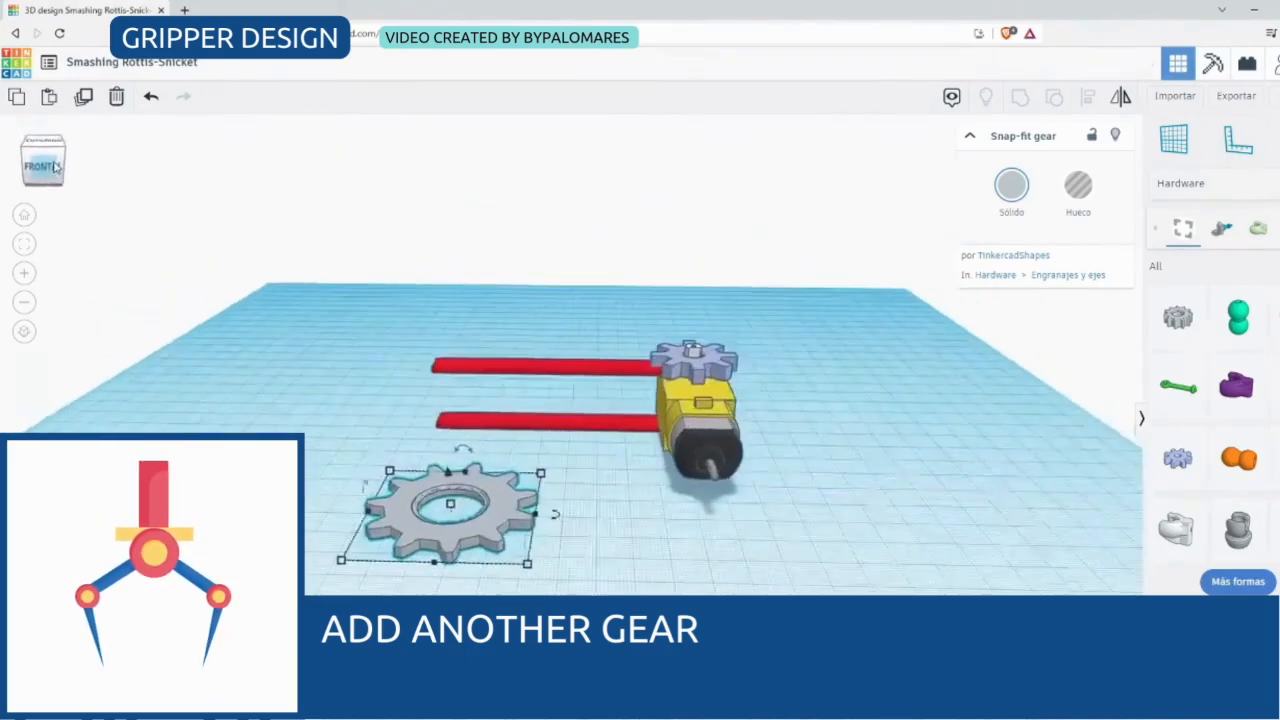
drag(59, 169, 67, 191)
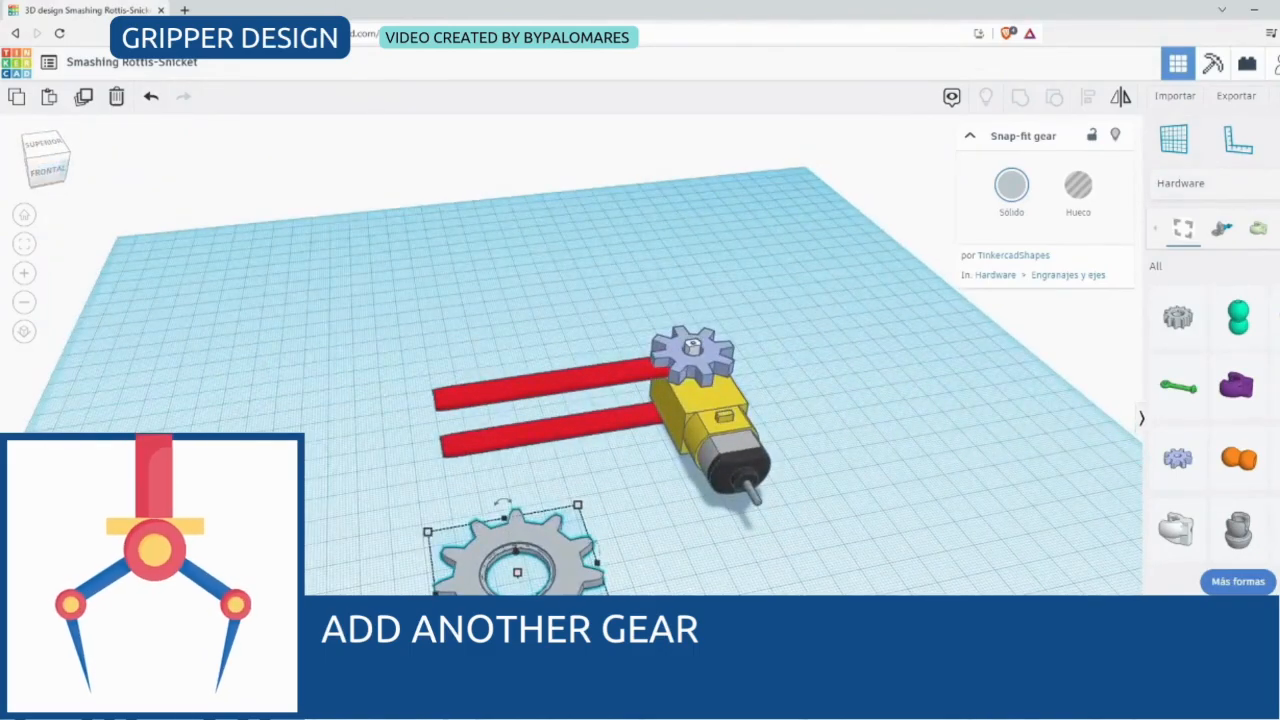
click(490, 571)
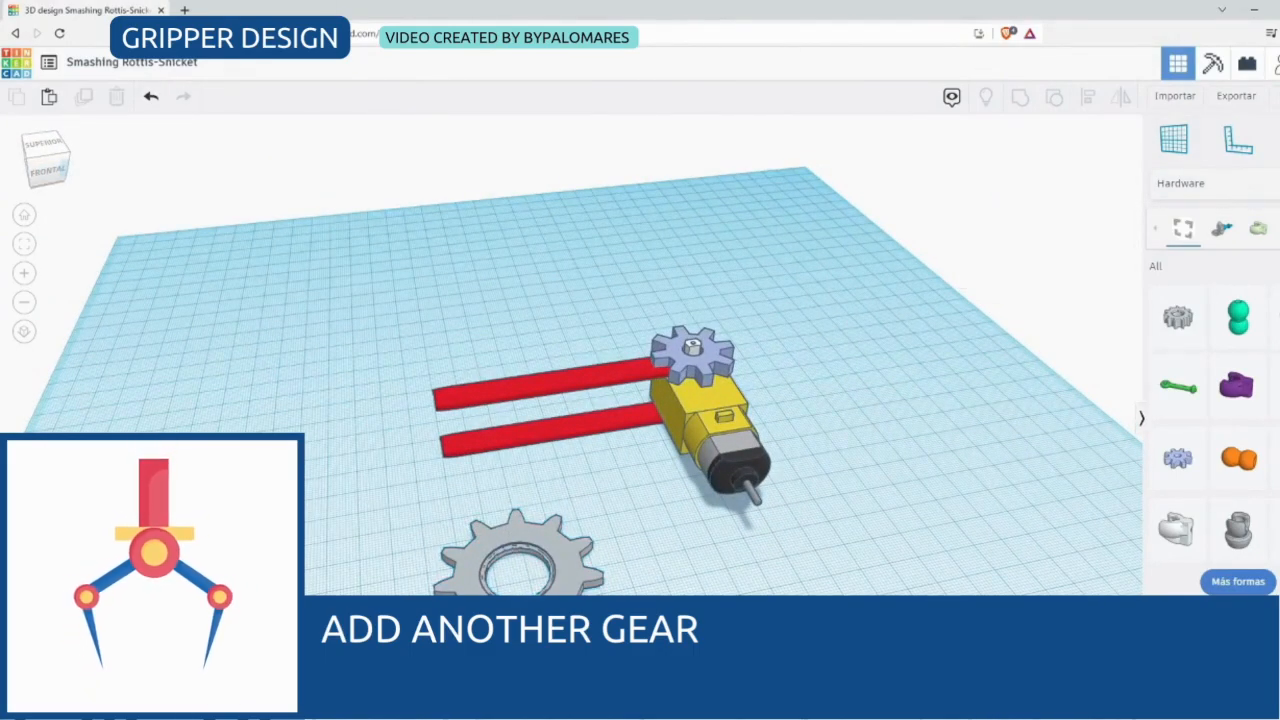
Place a basic tube in the snap-fit gear's hole, setting its wall thickness to 7 and reducing its height
click(1194, 188)
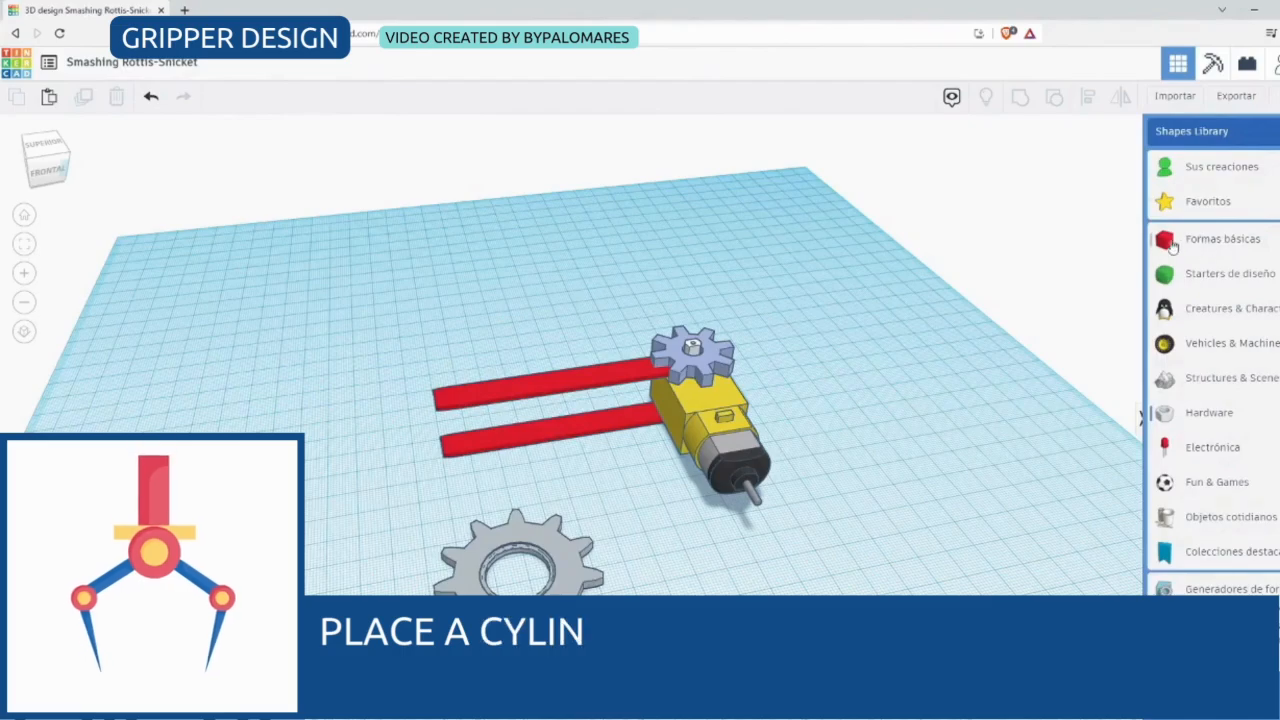
click(1199, 231)
drag(1238, 588, 528, 588)
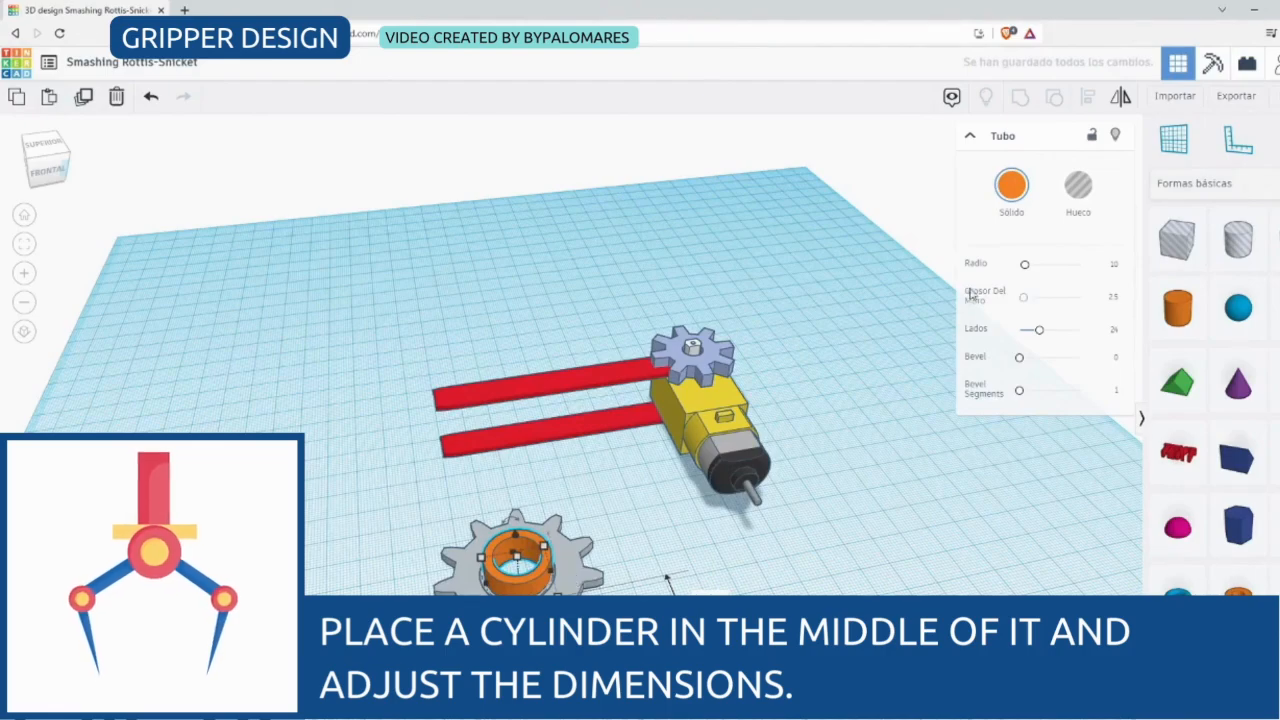
drag(1027, 300, 1032, 300)
click(1113, 297)
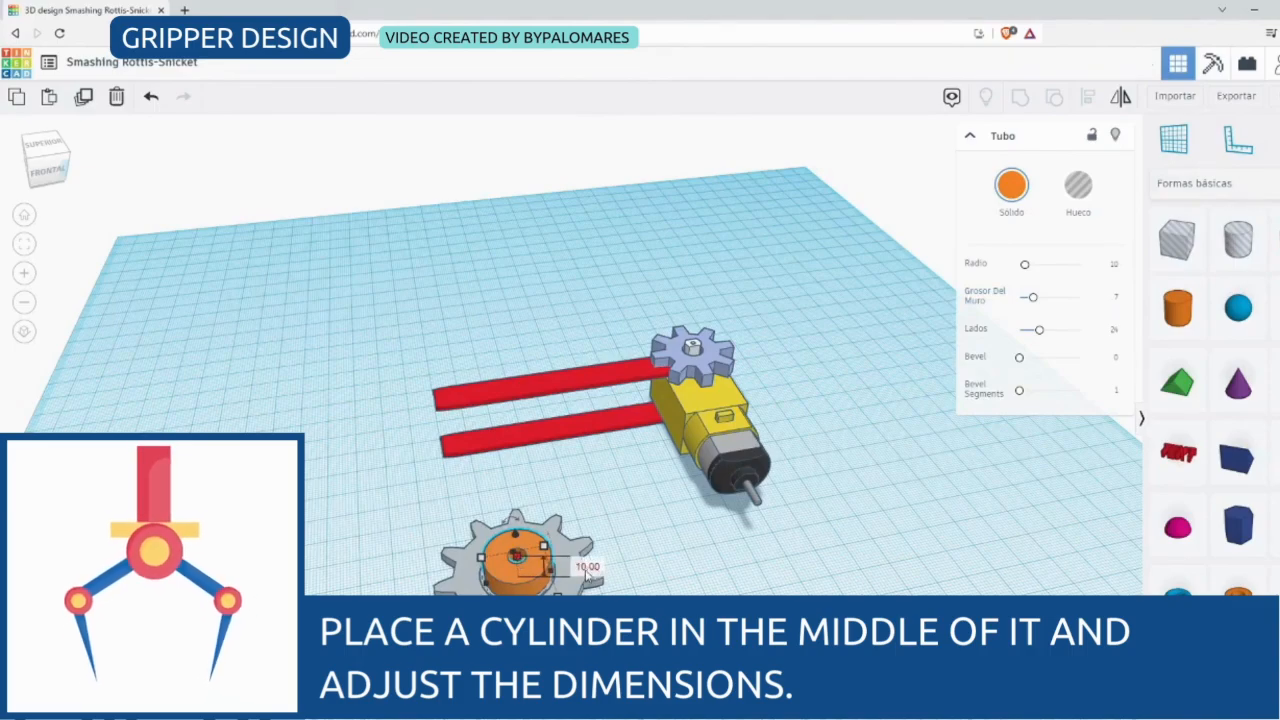
key(Return)
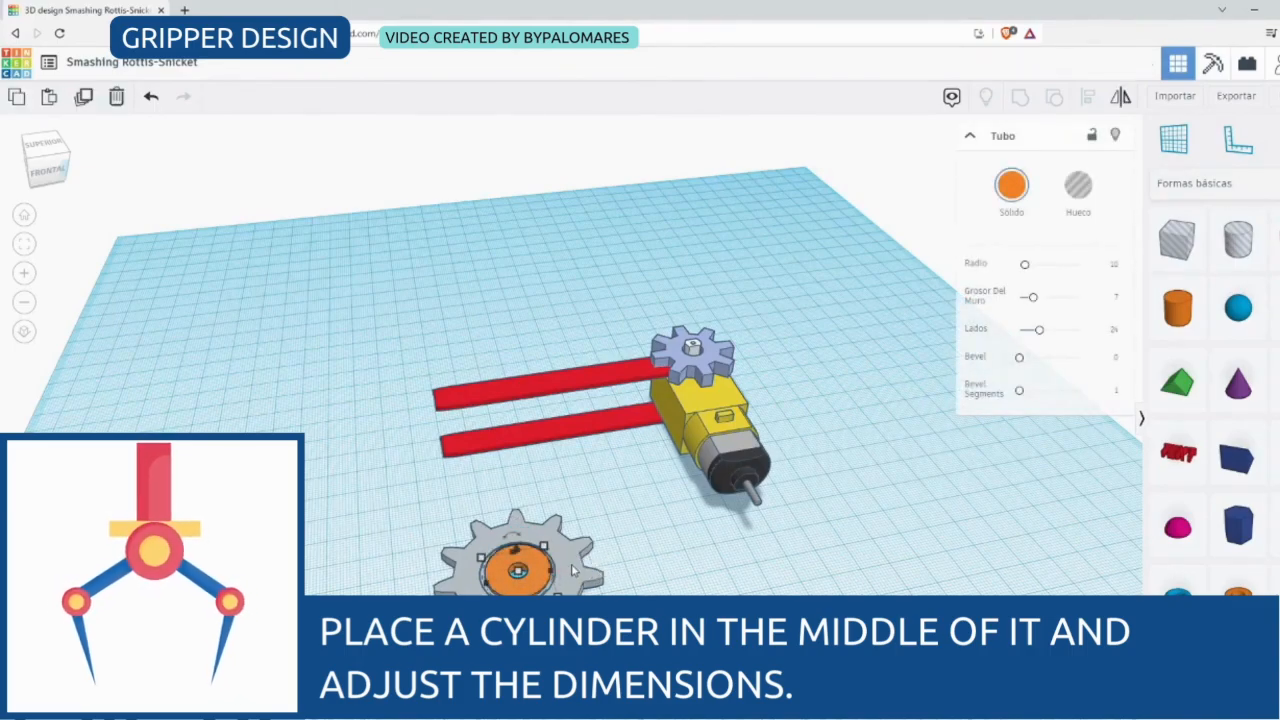
Align the orange tube with the snap-fit gear and group the two shapes
shift+click(575, 567)
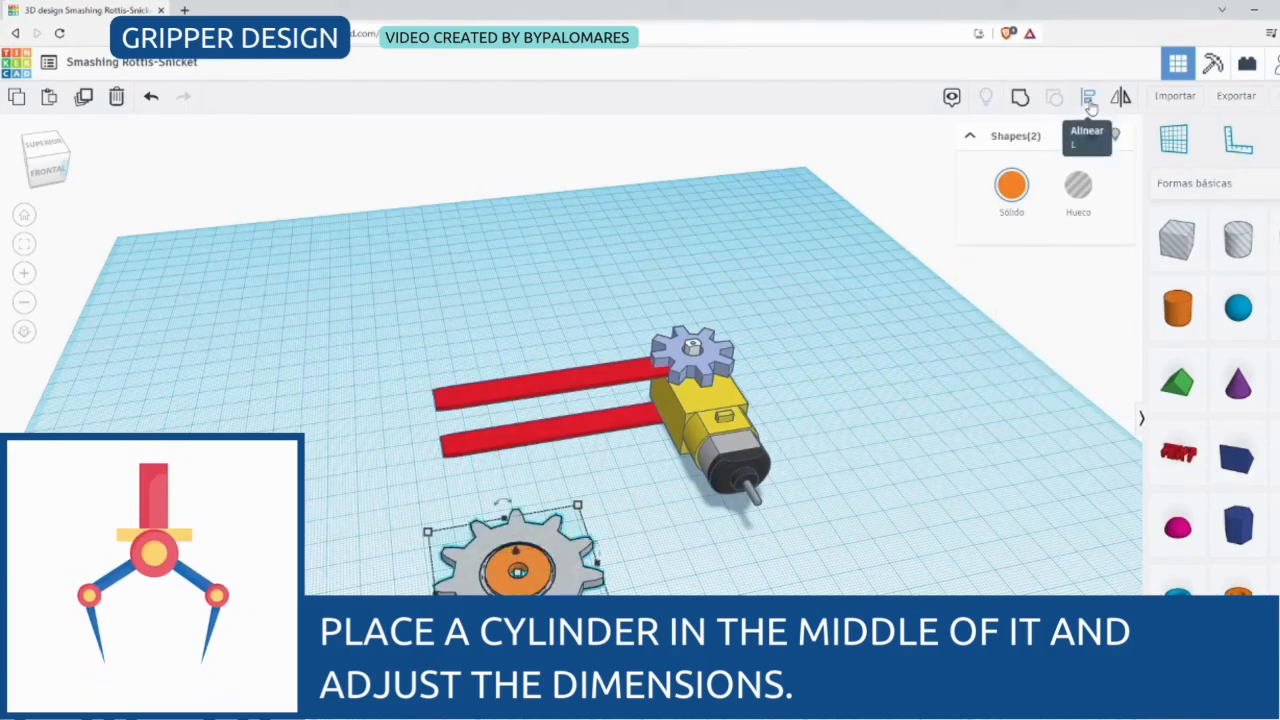
click(1089, 99)
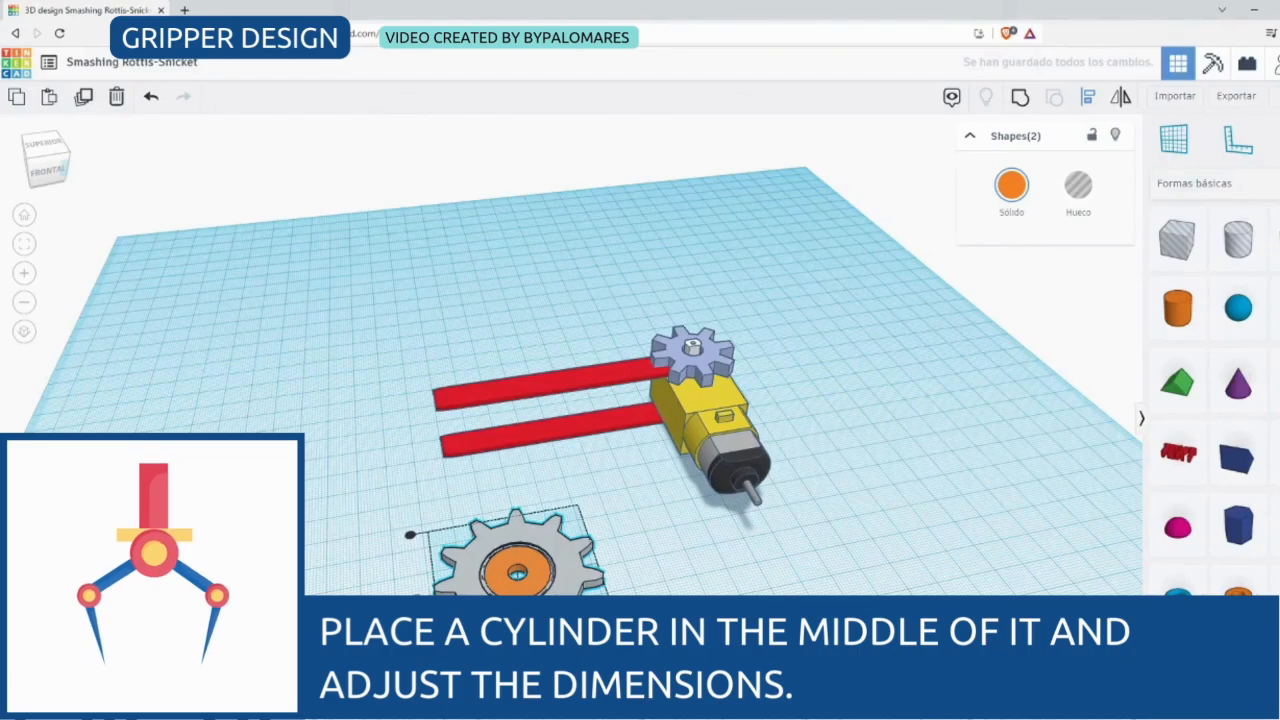
click(1021, 98)
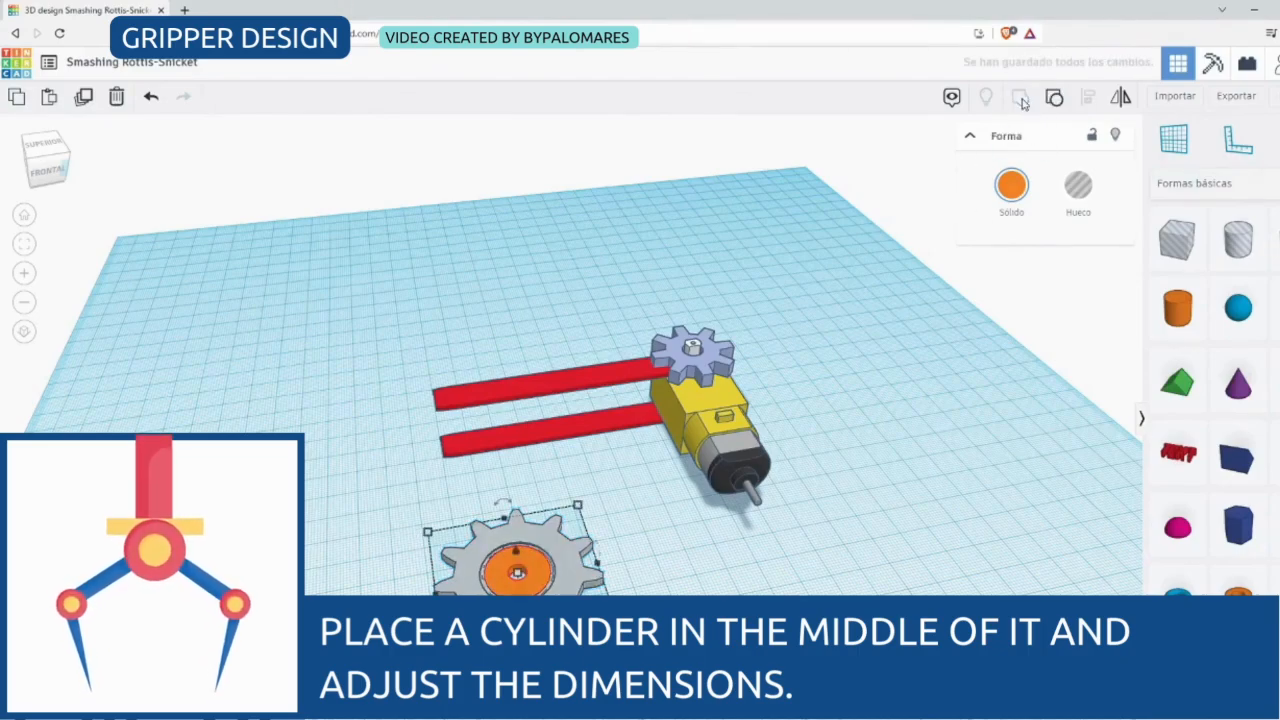
Recolour the grouped gear and tube solid grey
click(1012, 184)
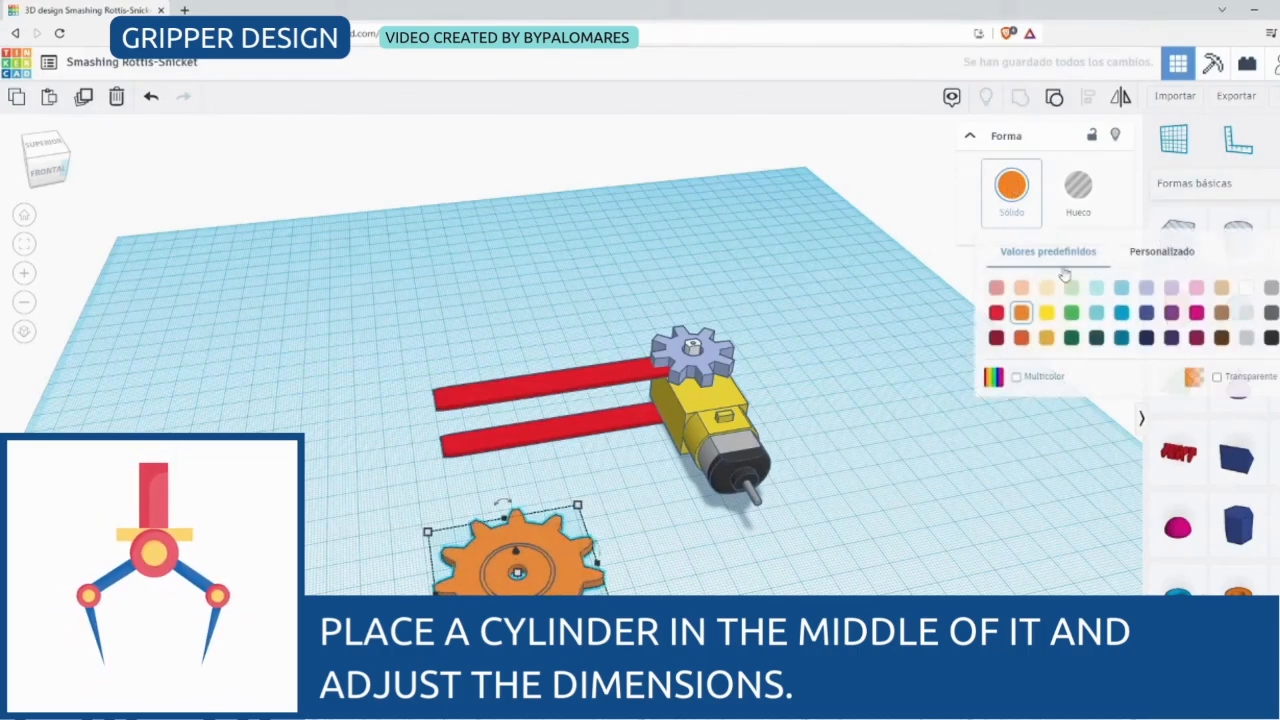
click(1246, 339)
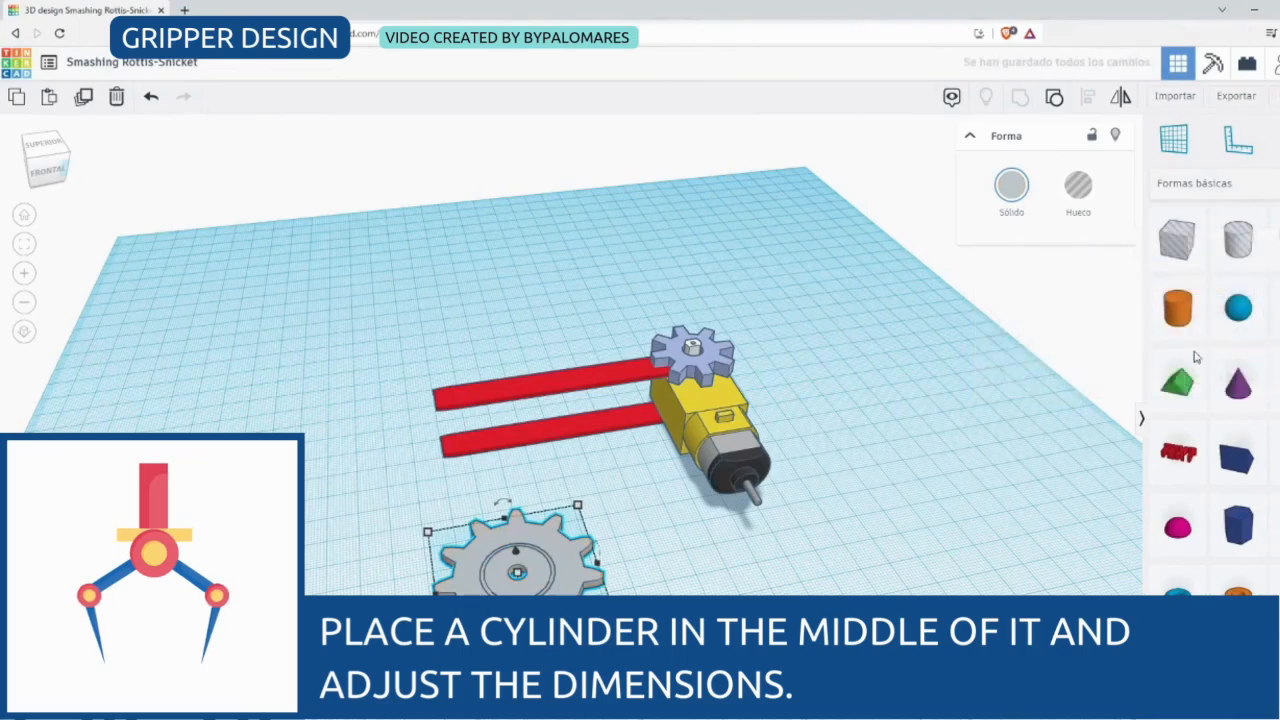
Move the large grey gear onto the red bars so that it meshes with the small blue gear on the motor
click(835, 592)
click(562, 522)
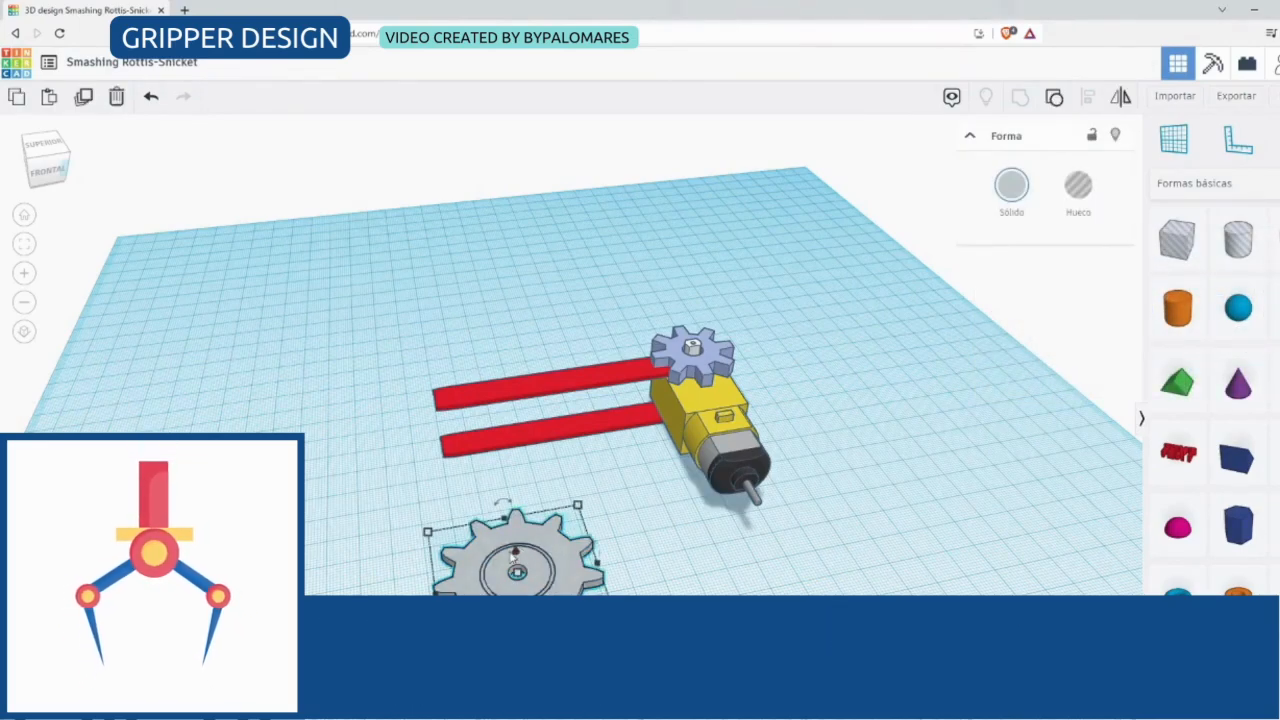
drag(562, 522, 634, 398)
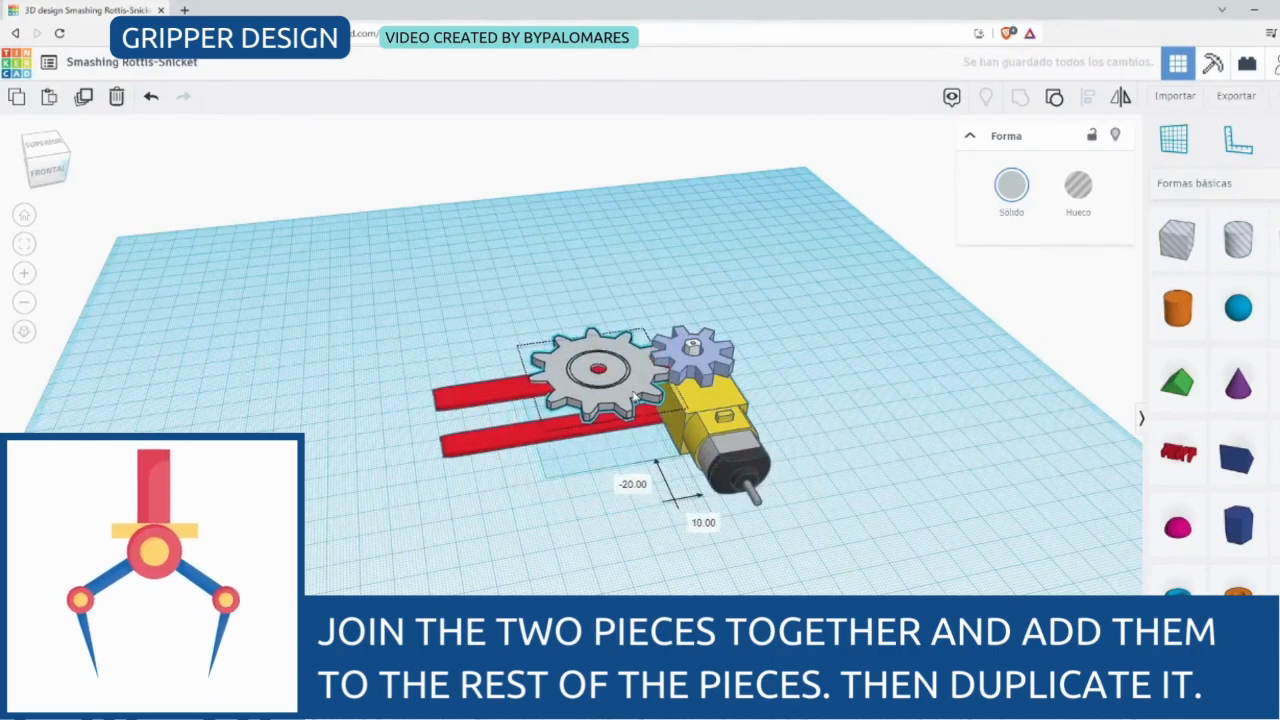
click(44, 145)
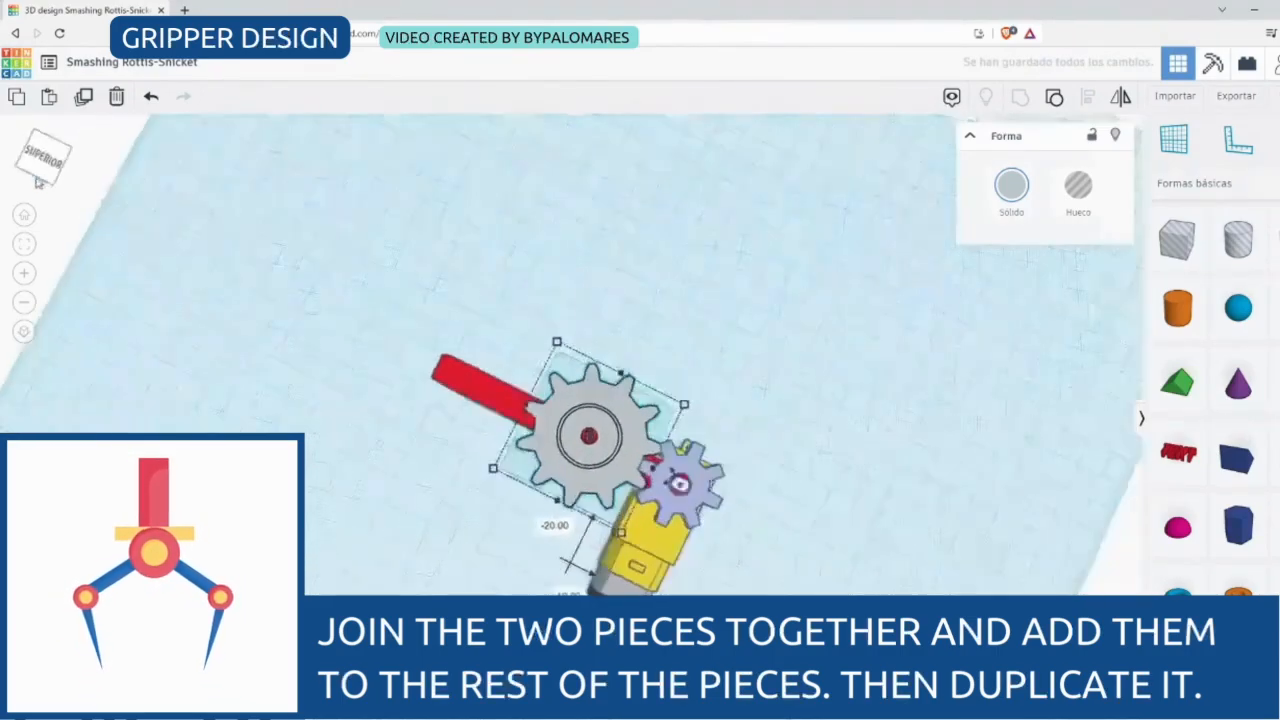
drag(18, 180, 55, 177)
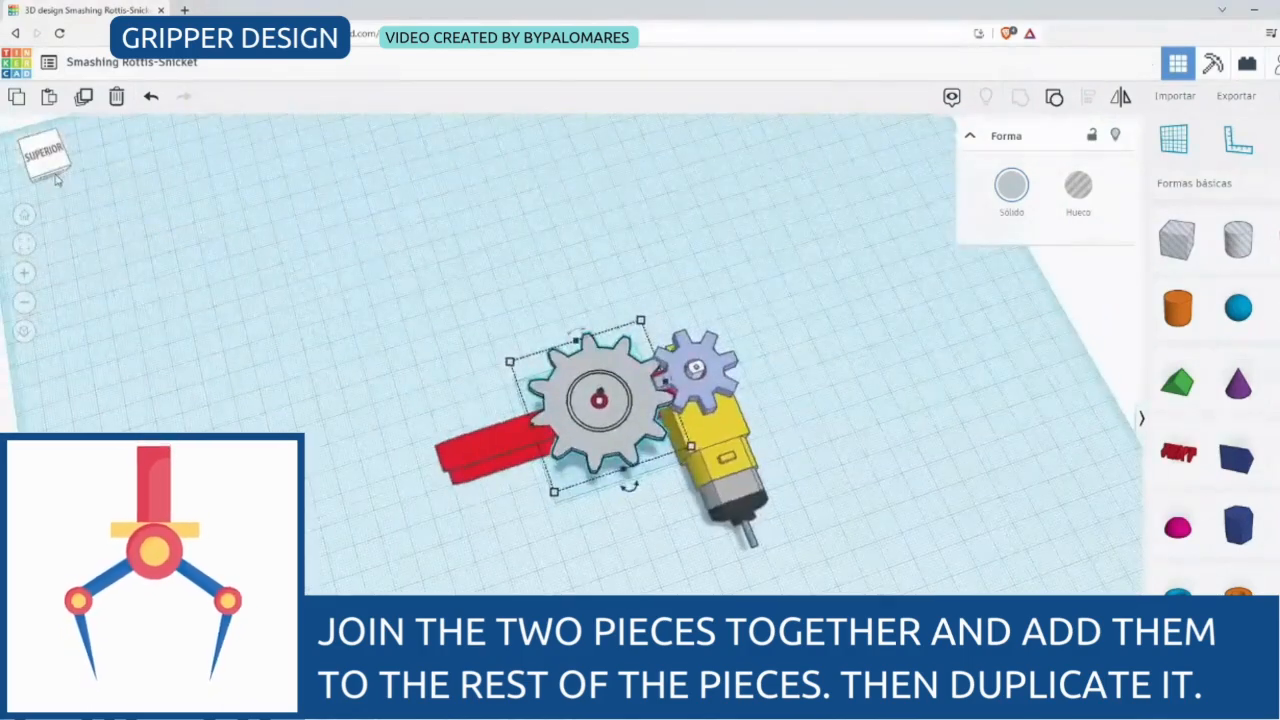
key(Left)
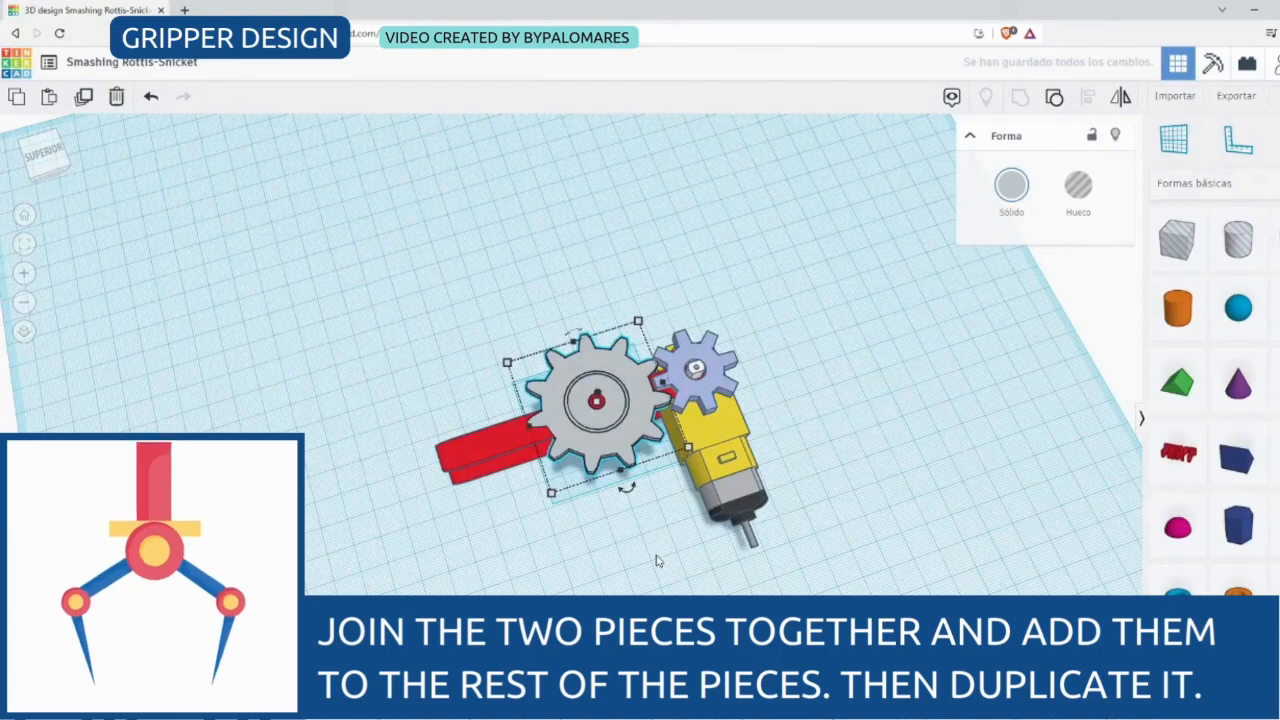
Duplicate the grey gear, move the copy 70 mm along the red bars, and check the alignment of both gears
key(ctrl+d)
drag(611, 453, 484, 492)
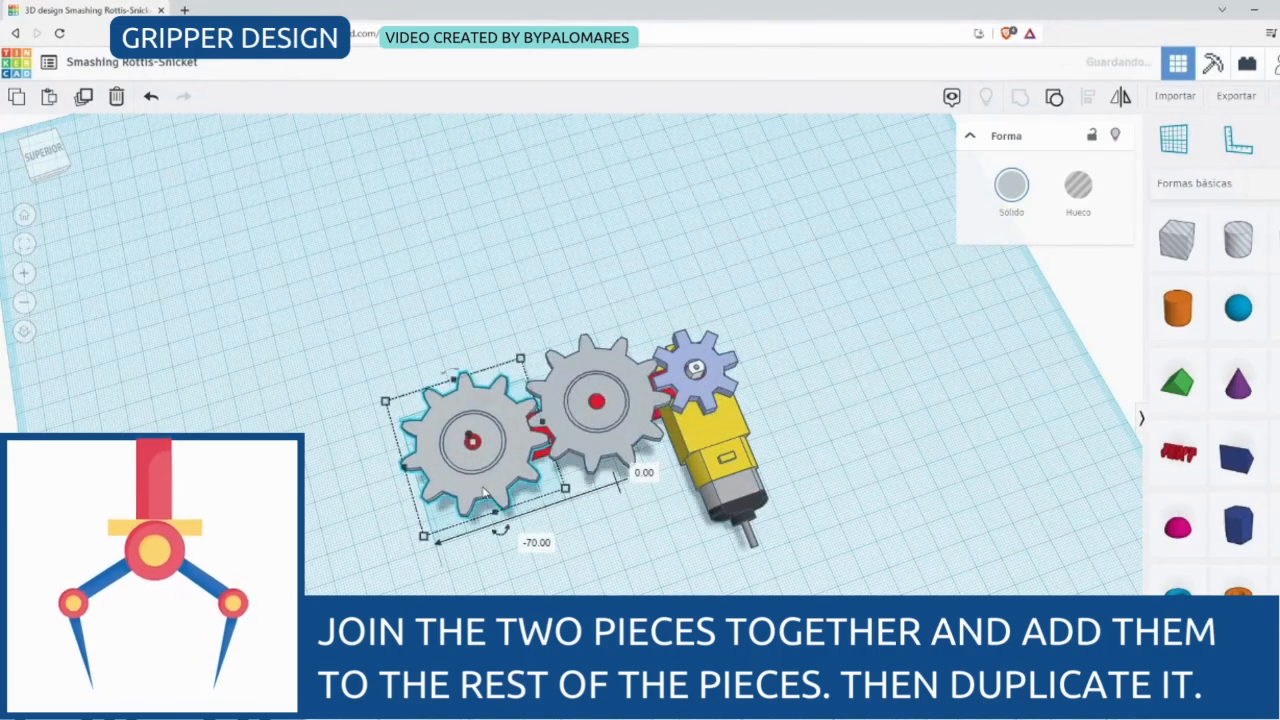
shift+click(612, 420)
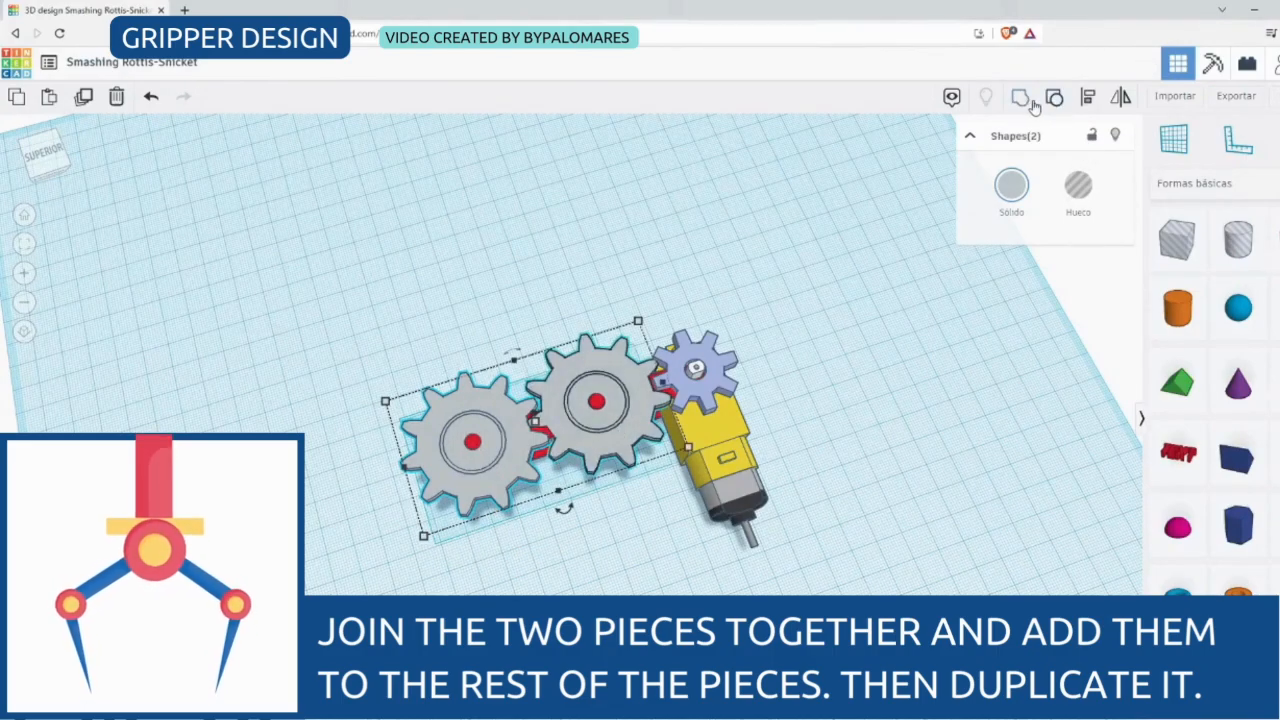
click(1087, 100)
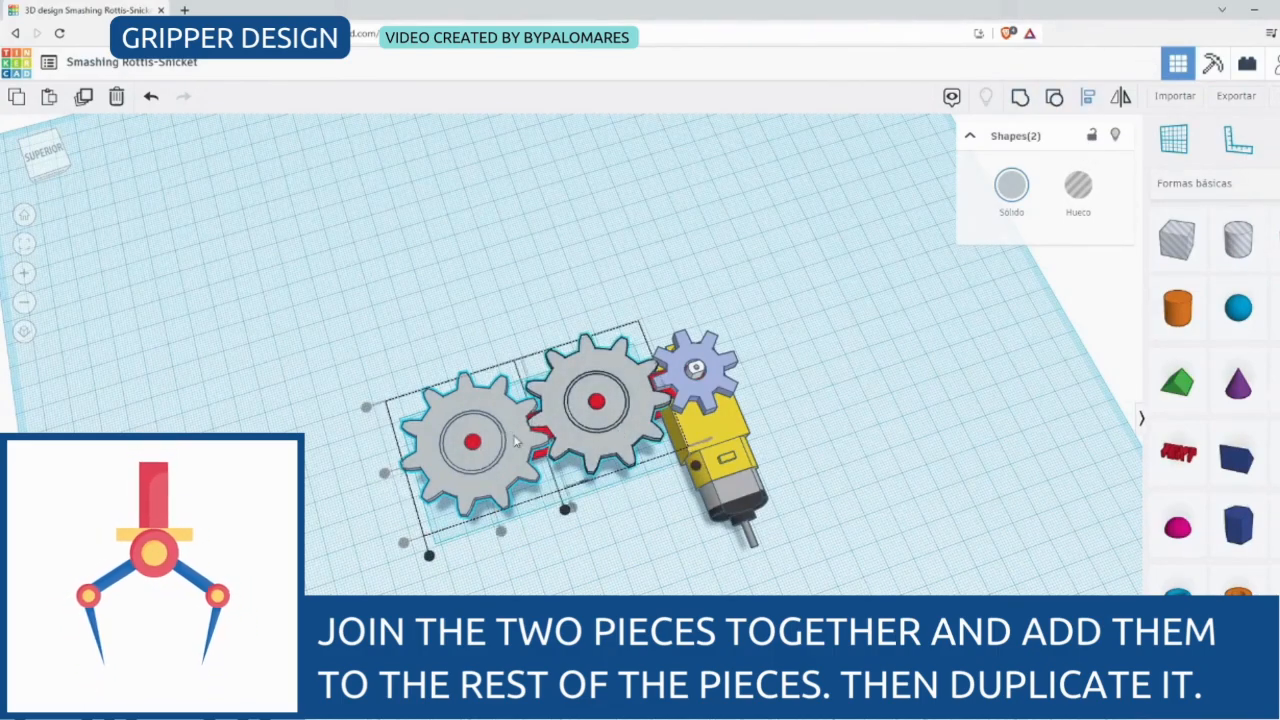
mouse_move(50, 161)
mouse_down()
mouse_move(83, 149)
mouse_move(47, 162)
mouse_up()
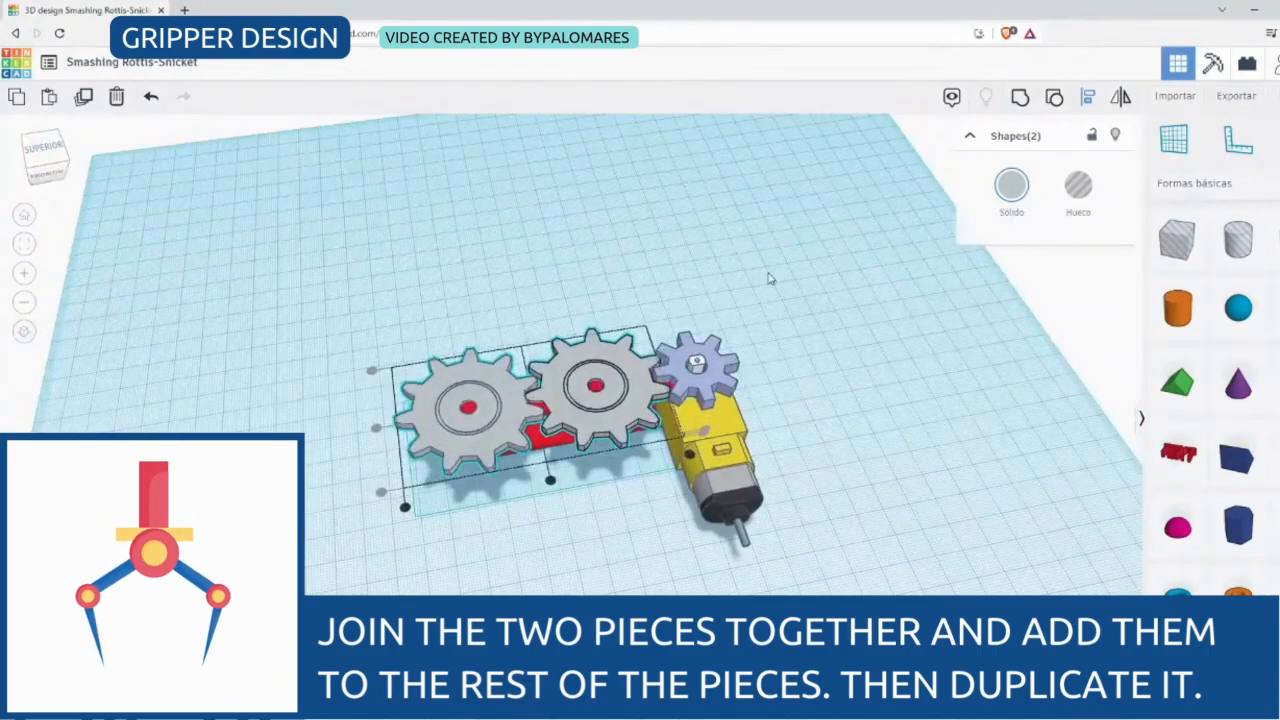
click(563, 330)
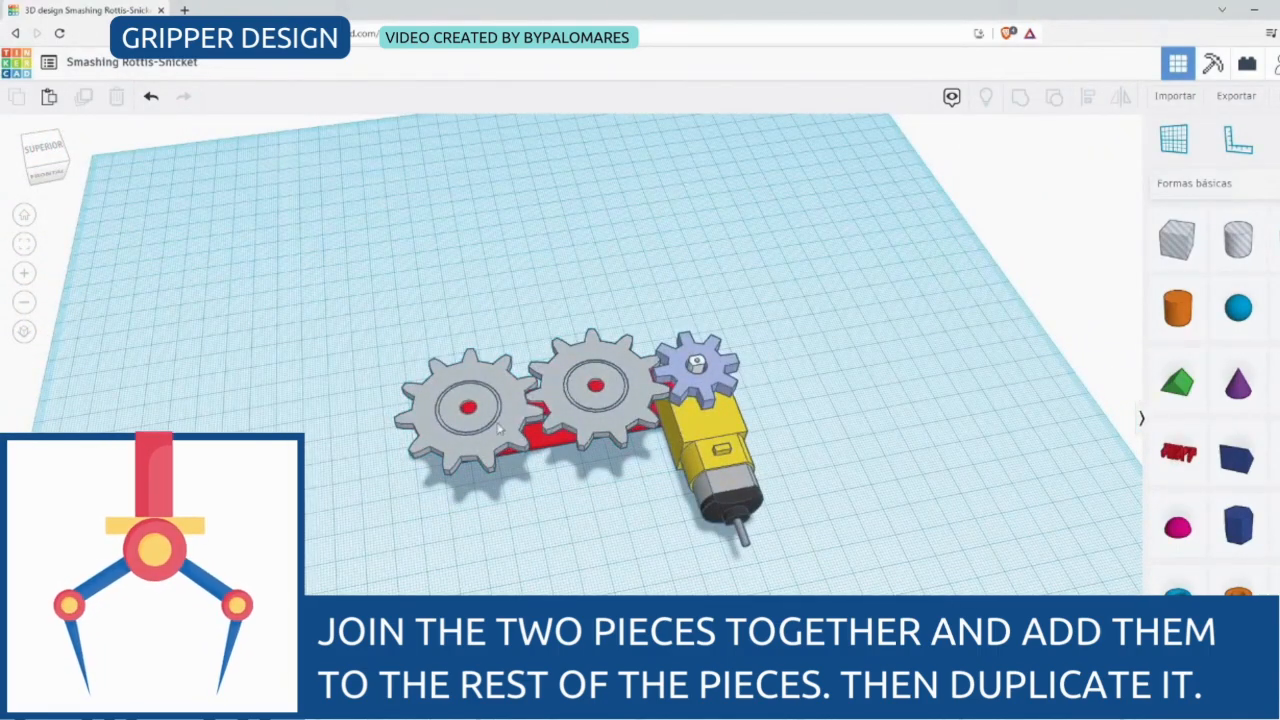
Duplicate the lower red bar and place the copy on the empty workplane in front of the motor
drag(46, 178, 47, 168)
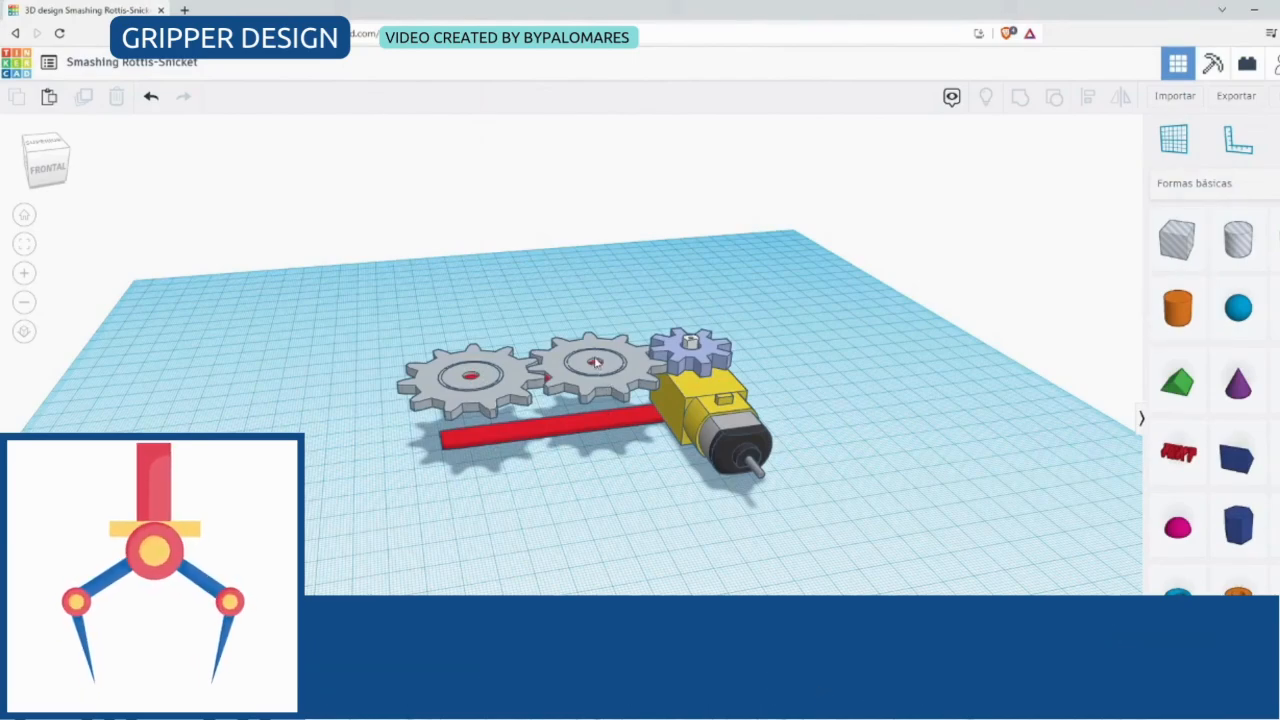
click(515, 438)
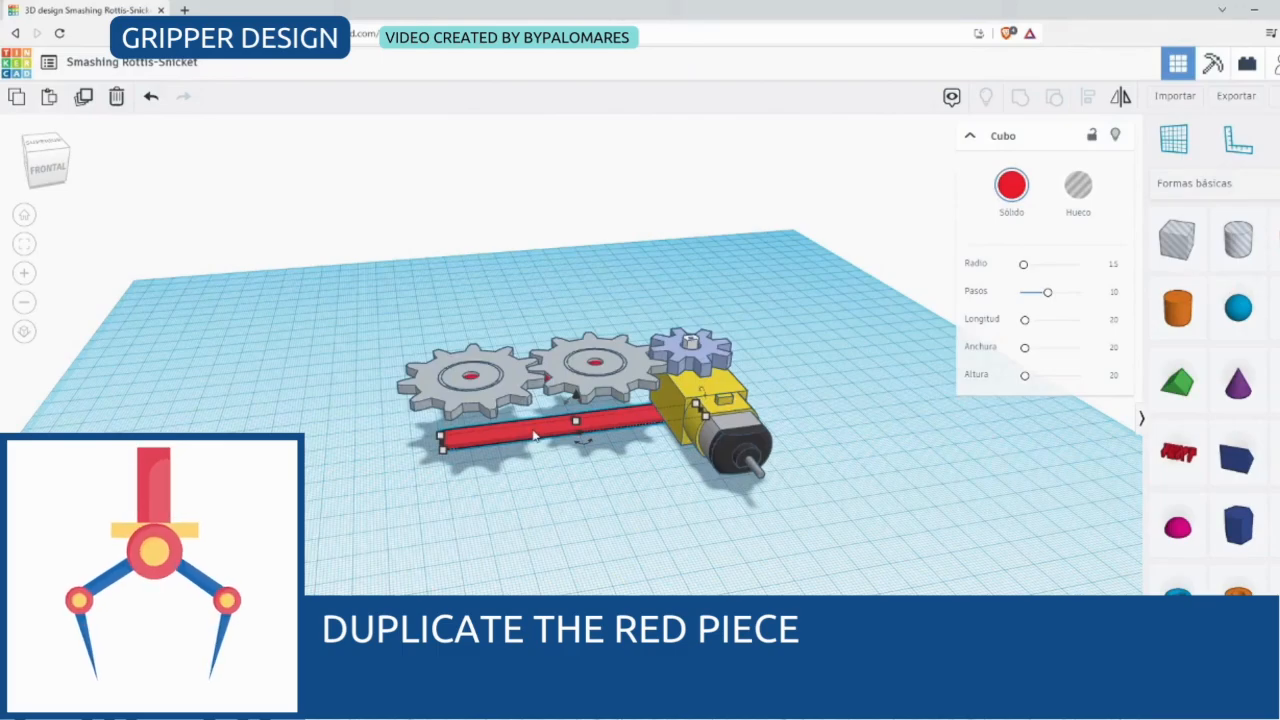
key(ctrl+d)
drag(535, 435, 955, 592)
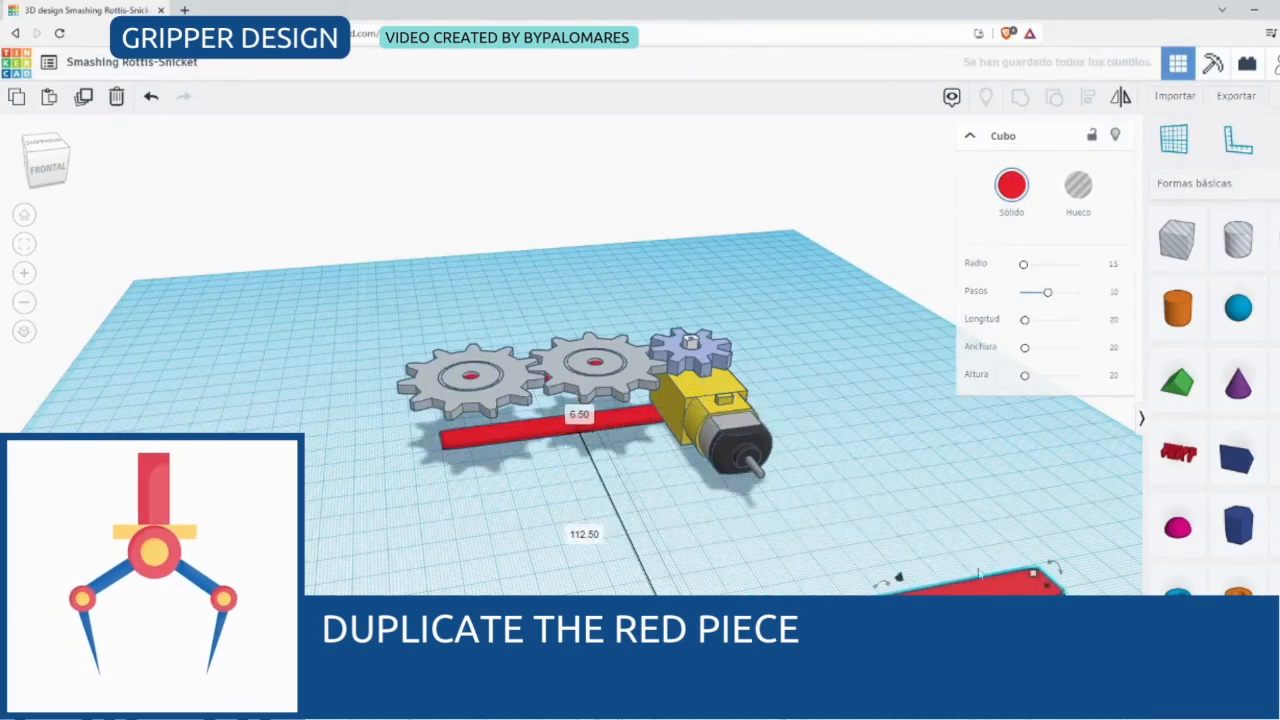
click(680, 567)
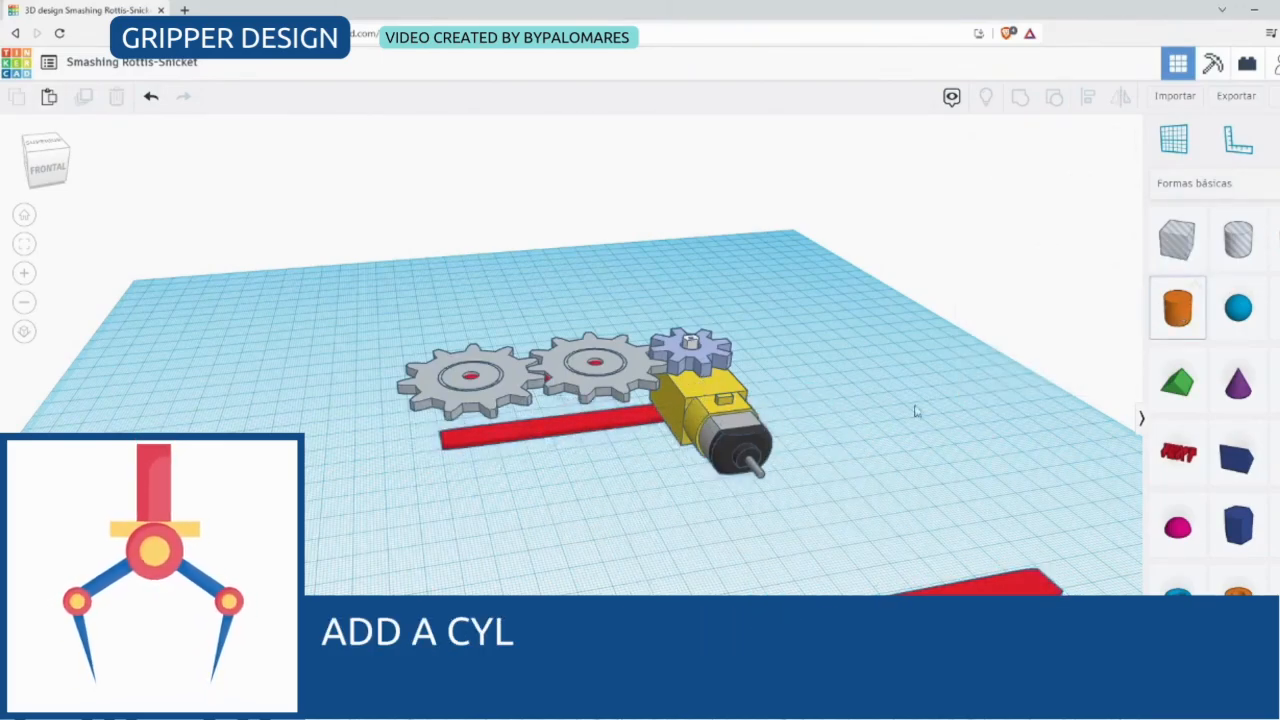
Add a cylinder in front of the gears, 6 mm in diameter and 30 mm high
click(1178, 306)
click(494, 566)
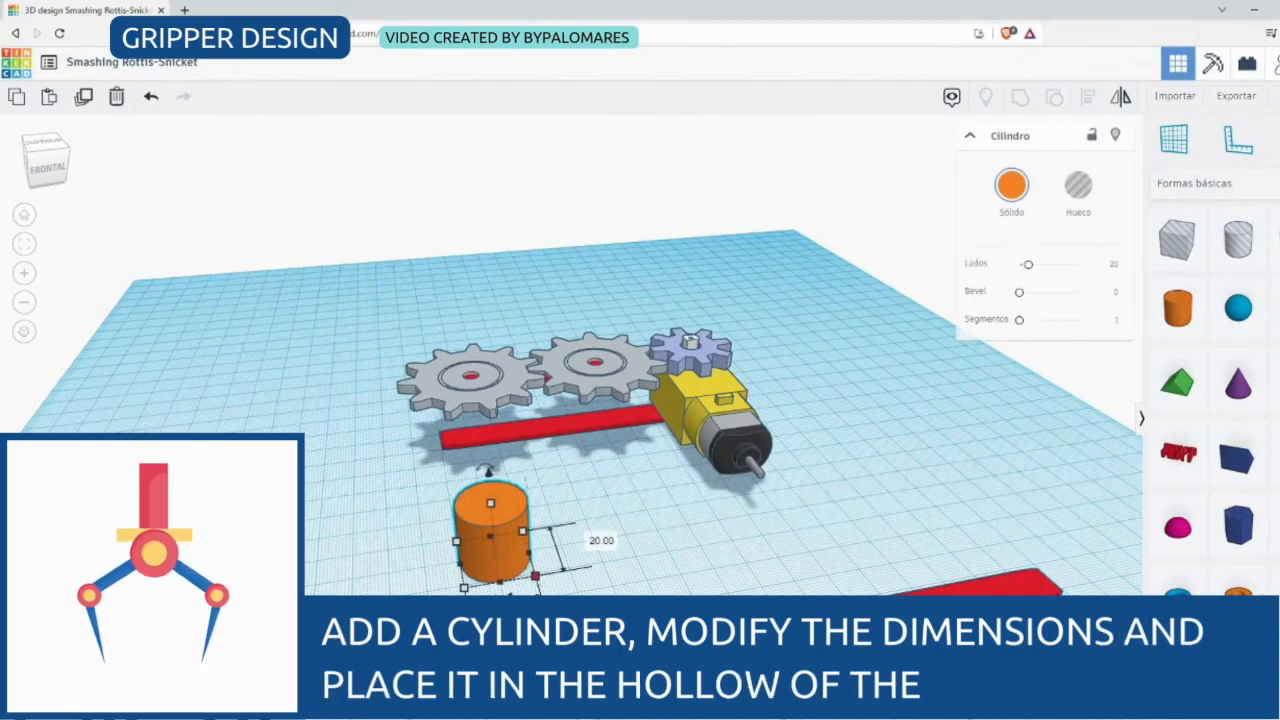
key(Tab)
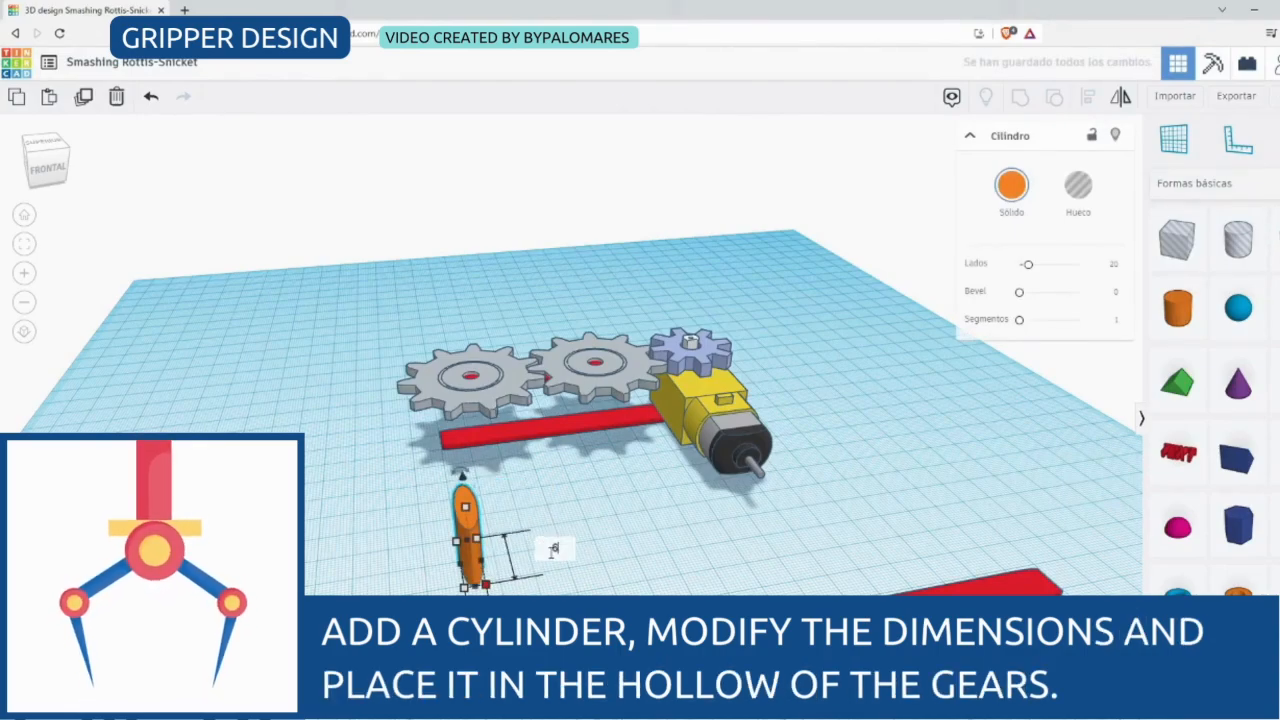
text(6)
key(Return)
mouse_move(463, 492)
click(540, 519)
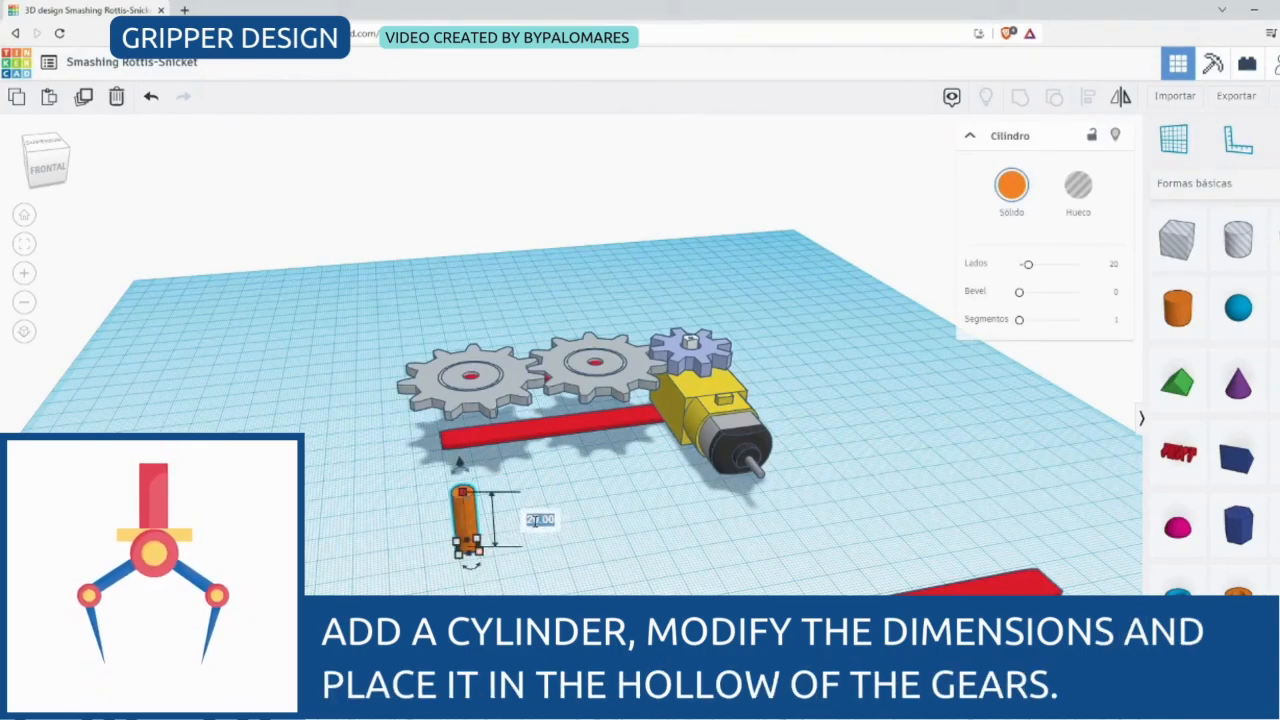
text(30)
key(Return)
Place the orange cylinder in the hole of the outer grey gear and align it with the gear's centre
drag(464, 497, 472, 393)
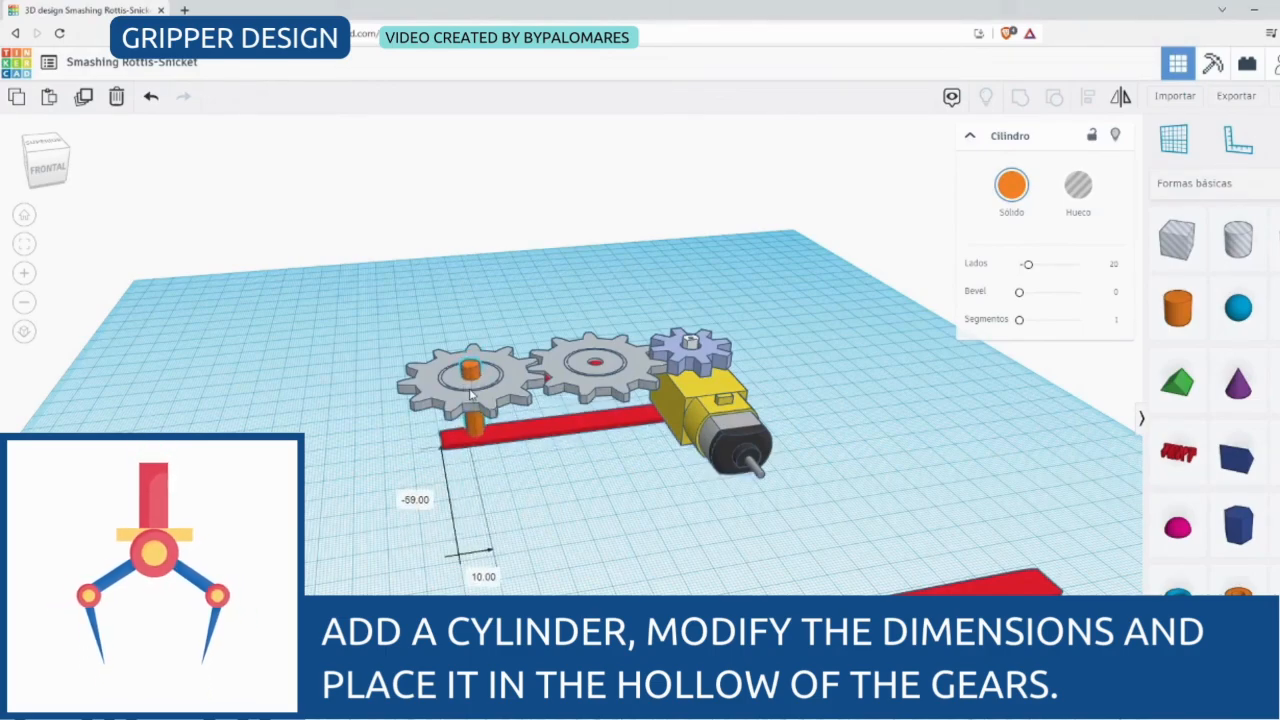
click(46, 143)
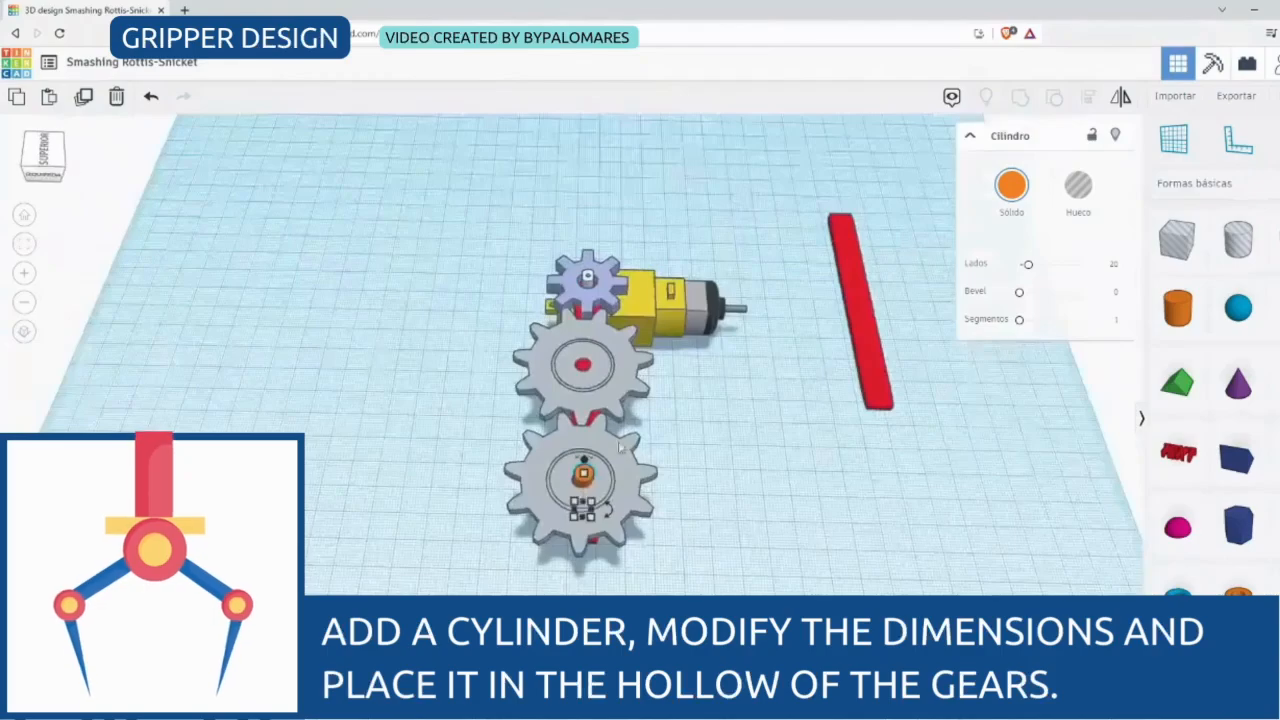
click(680, 484)
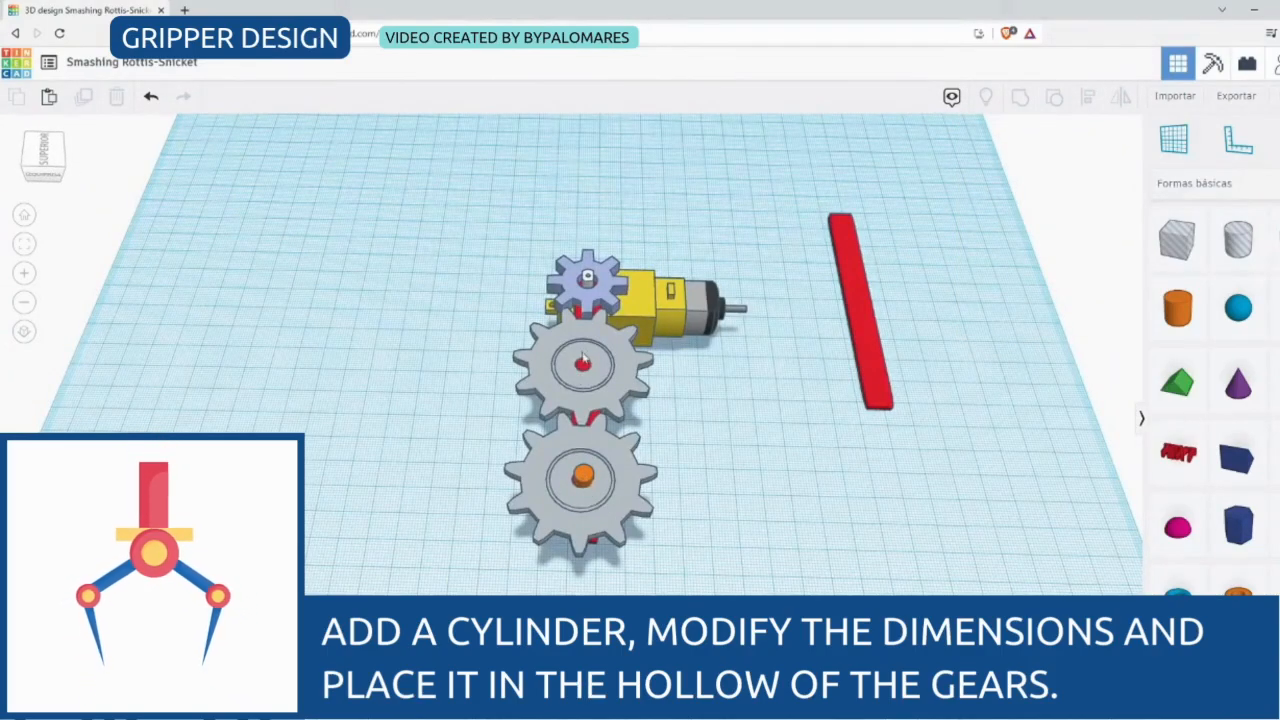
click(588, 478)
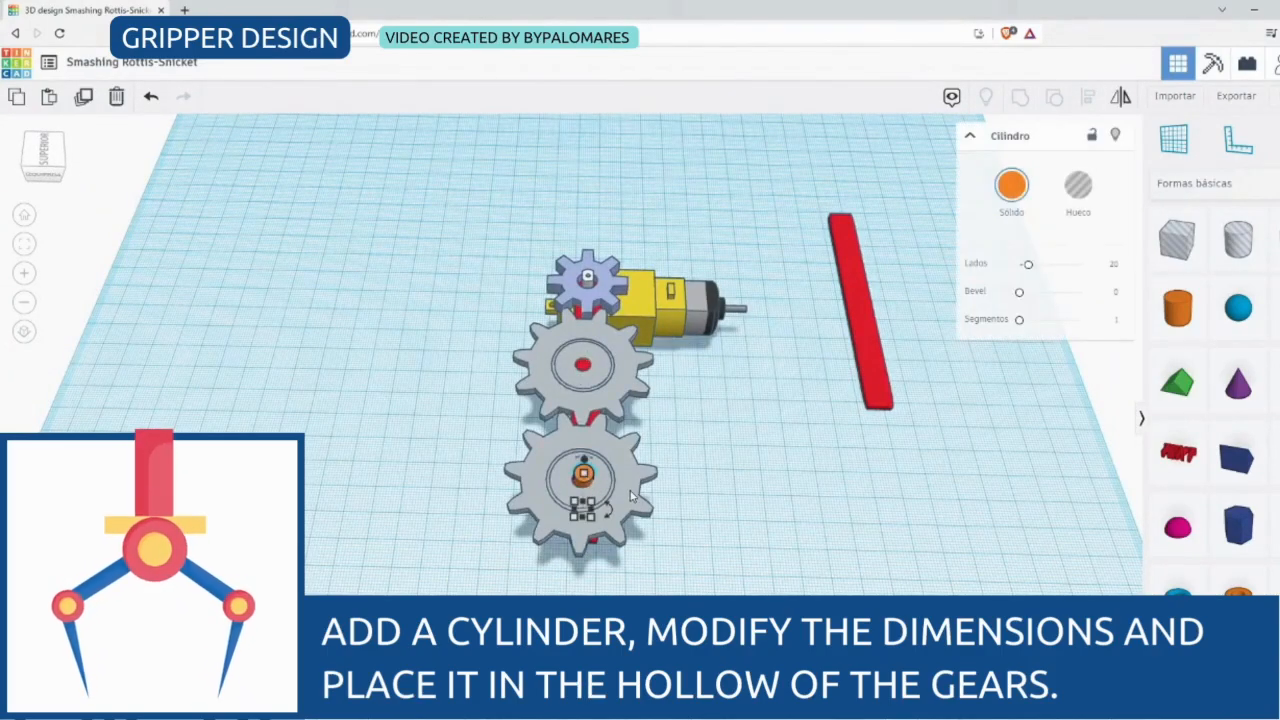
shift+click(632, 496)
click(1087, 99)
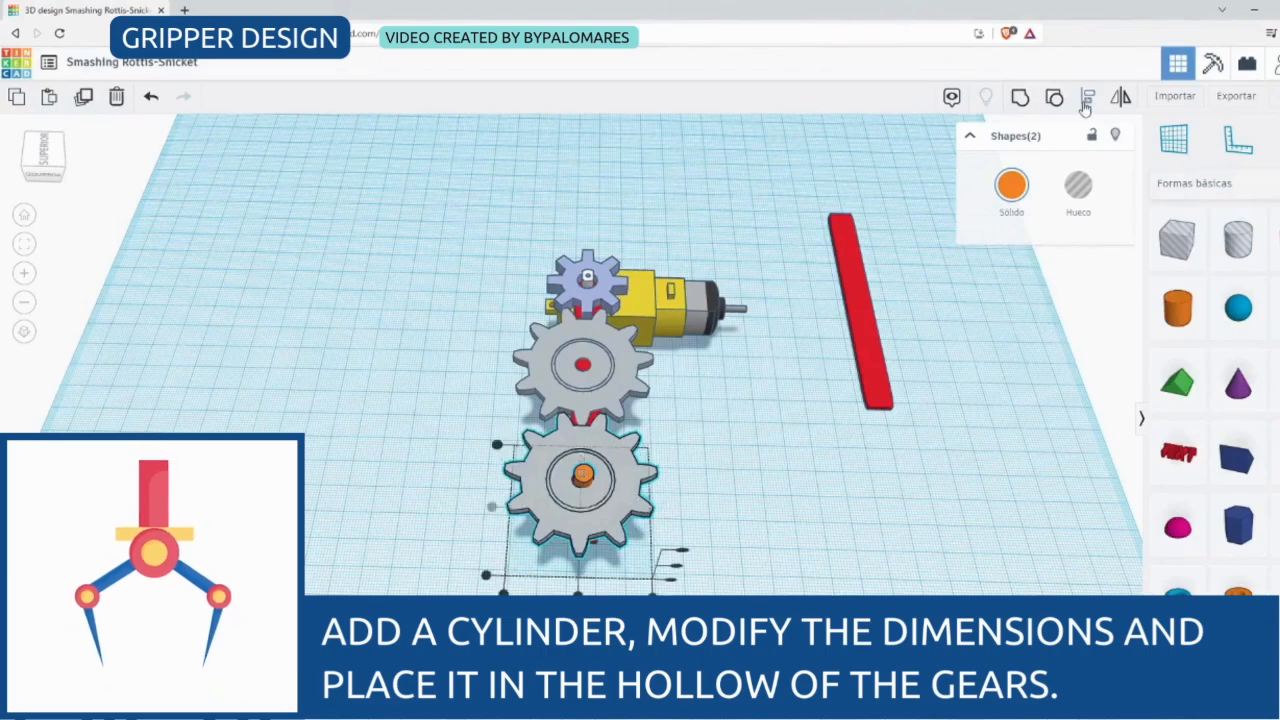
click(578, 596)
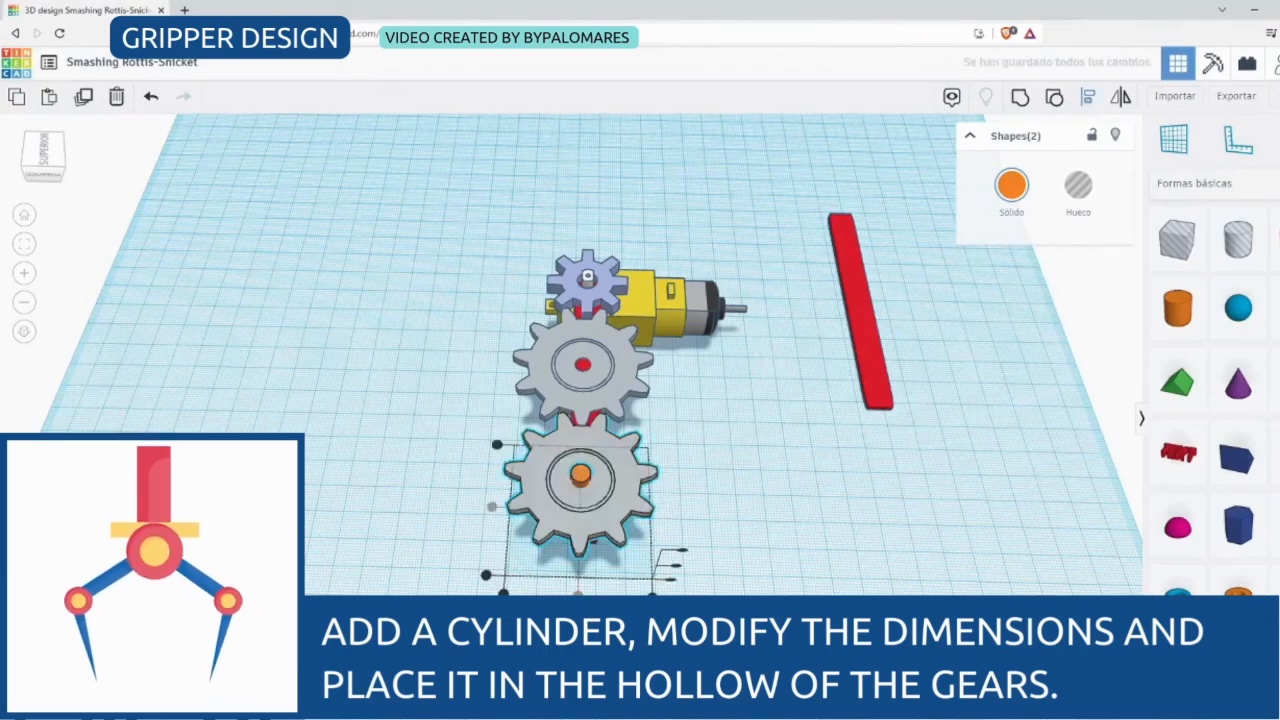
click(735, 512)
Duplicate the orange cylinder, place the copy in the middle grey gear's hole, and align it with that gear
mouse_move(46, 168)
mouse_down()
mouse_move(86, 150)
mouse_move(95, 160)
mouse_move(68, 188)
mouse_move(52, 138)
mouse_move(48, 168)
mouse_up()
click(474, 356)
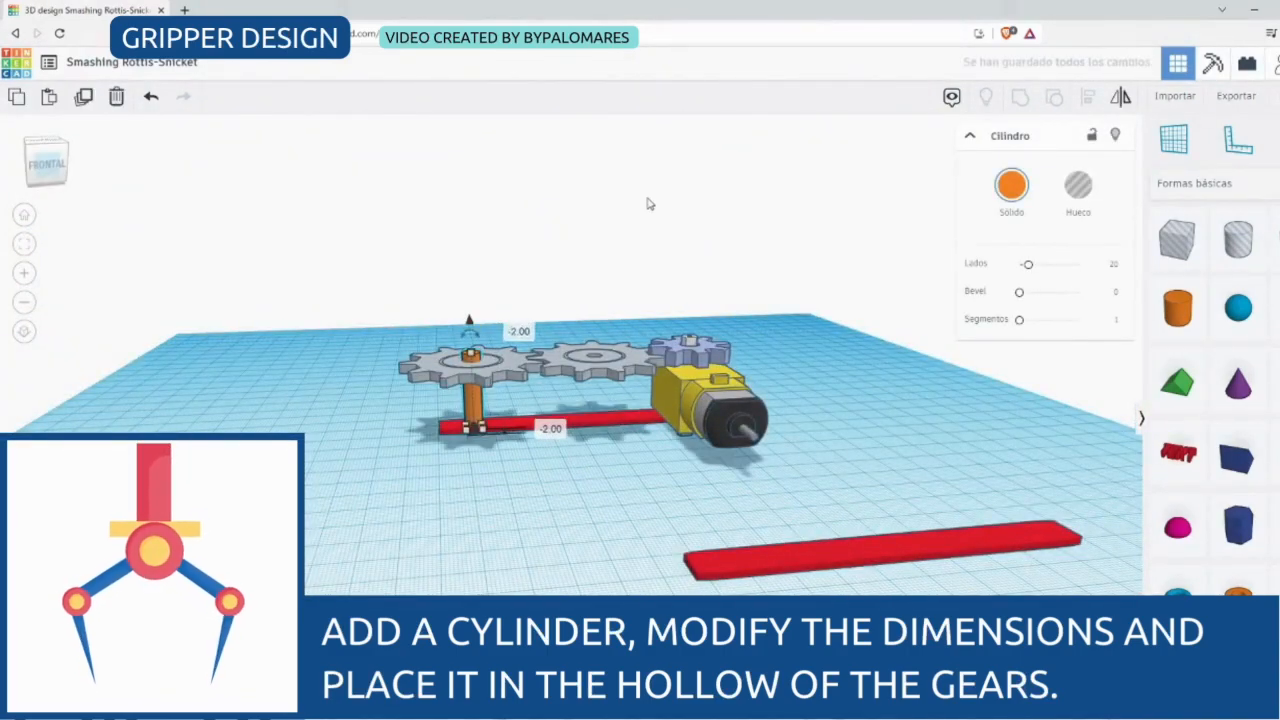
key(ctrl+d)
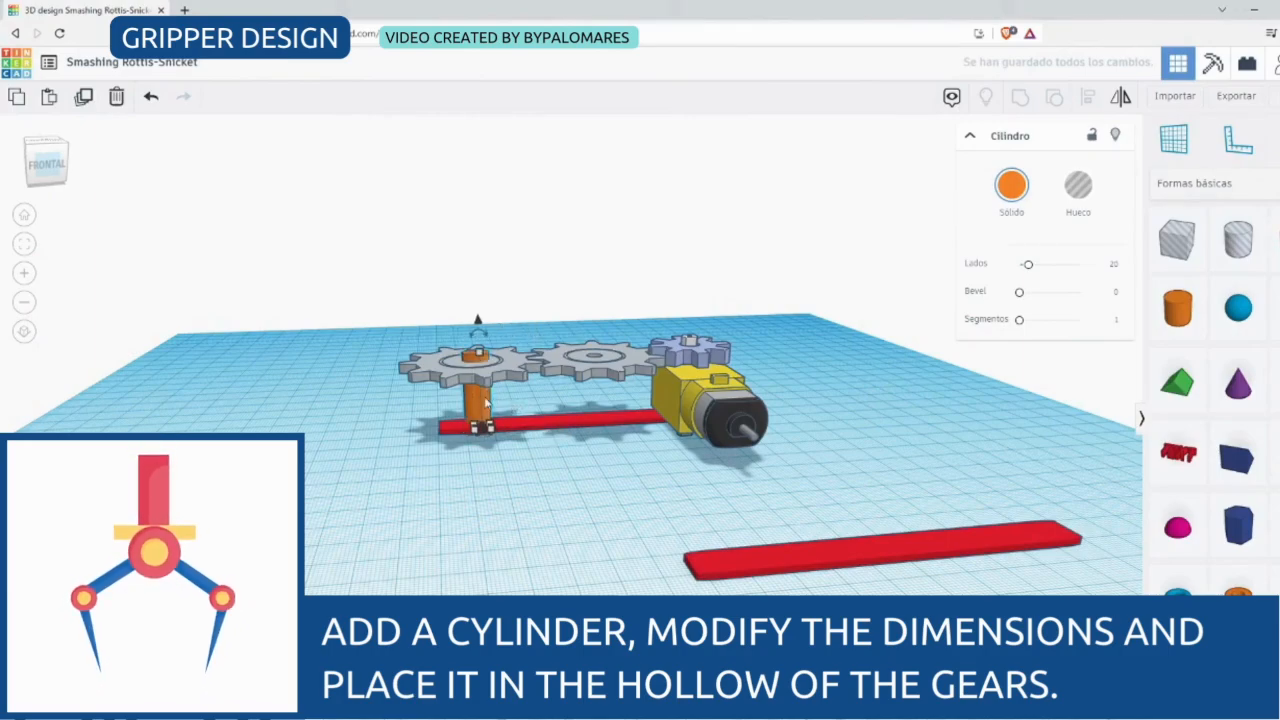
drag(481, 404, 616, 402)
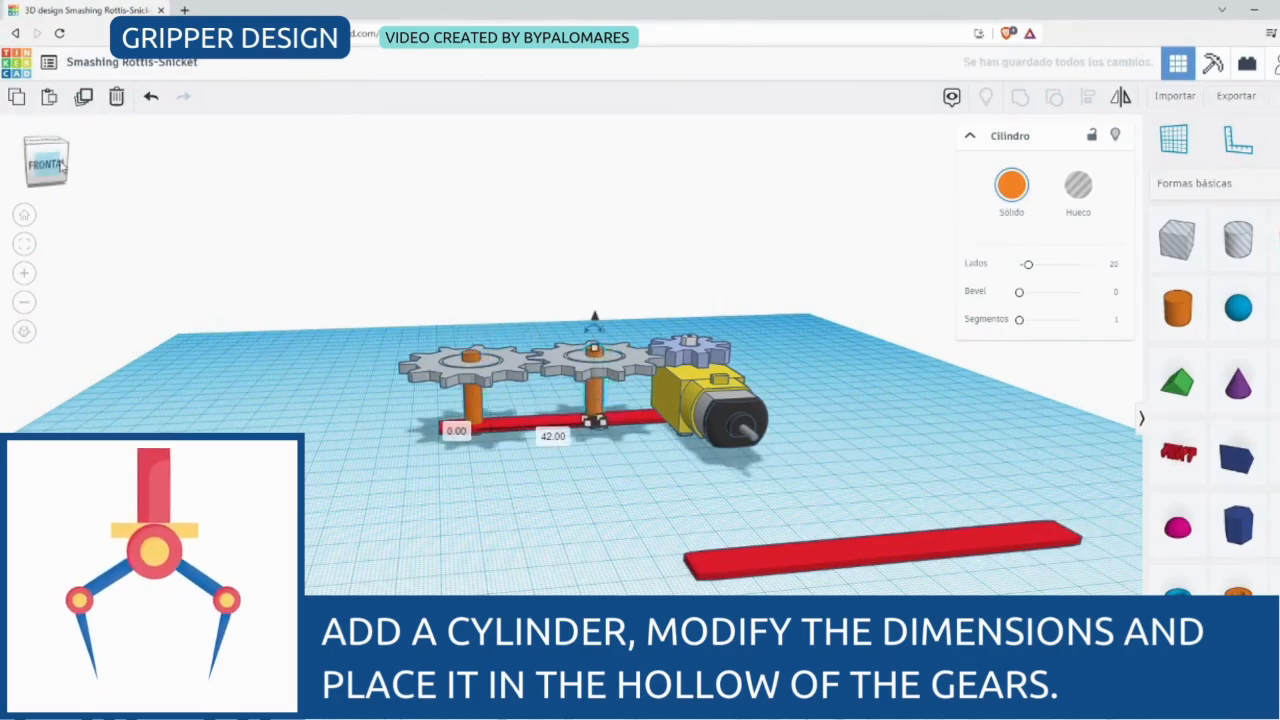
click(46, 143)
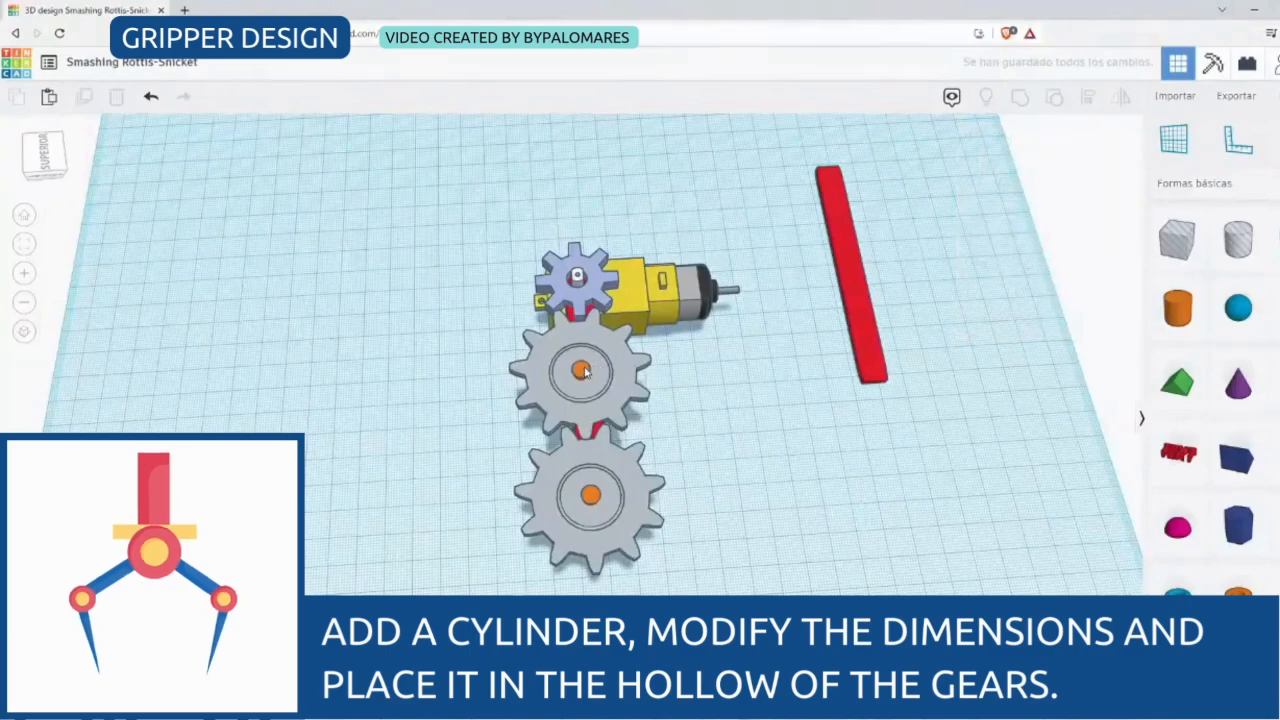
shift+click(623, 378)
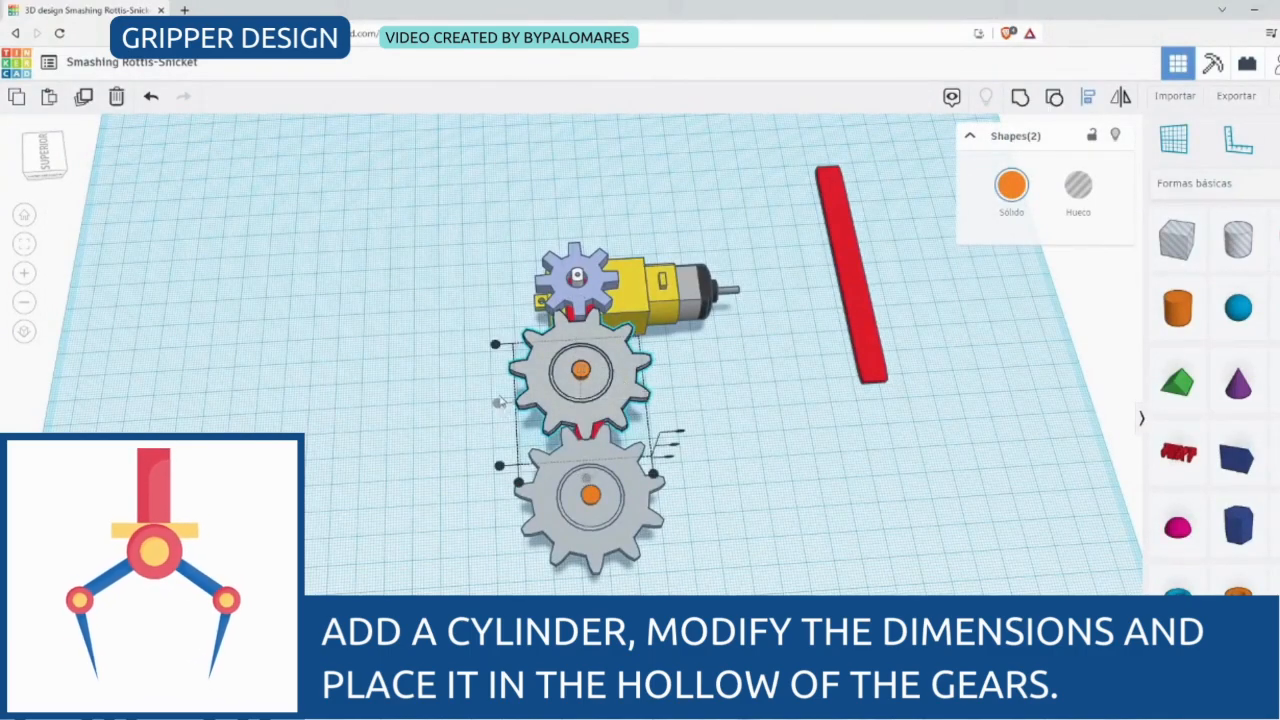
click(856, 496)
Select the whole set of gears, cylinders, attached red bars and motor, and raise it above the workplane
drag(55, 164, 171, 163)
drag(362, 299, 810, 560)
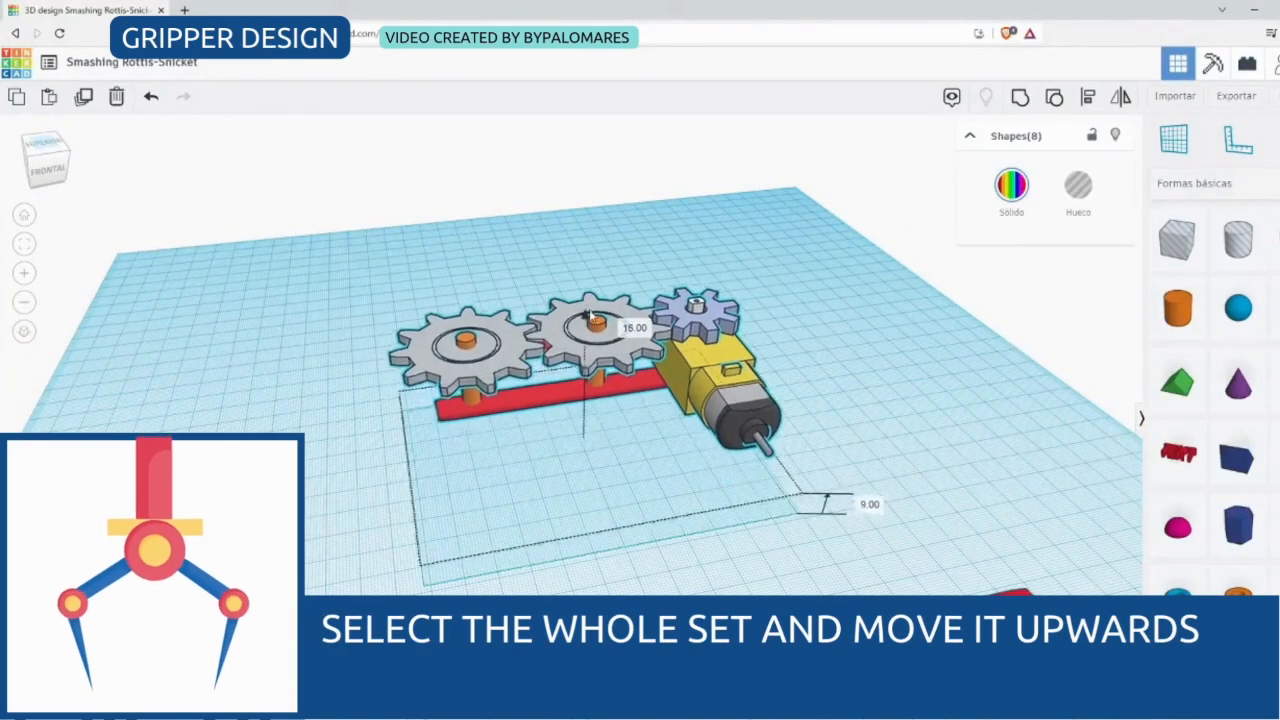
drag(48, 163, 211, 184)
click(298, 180)
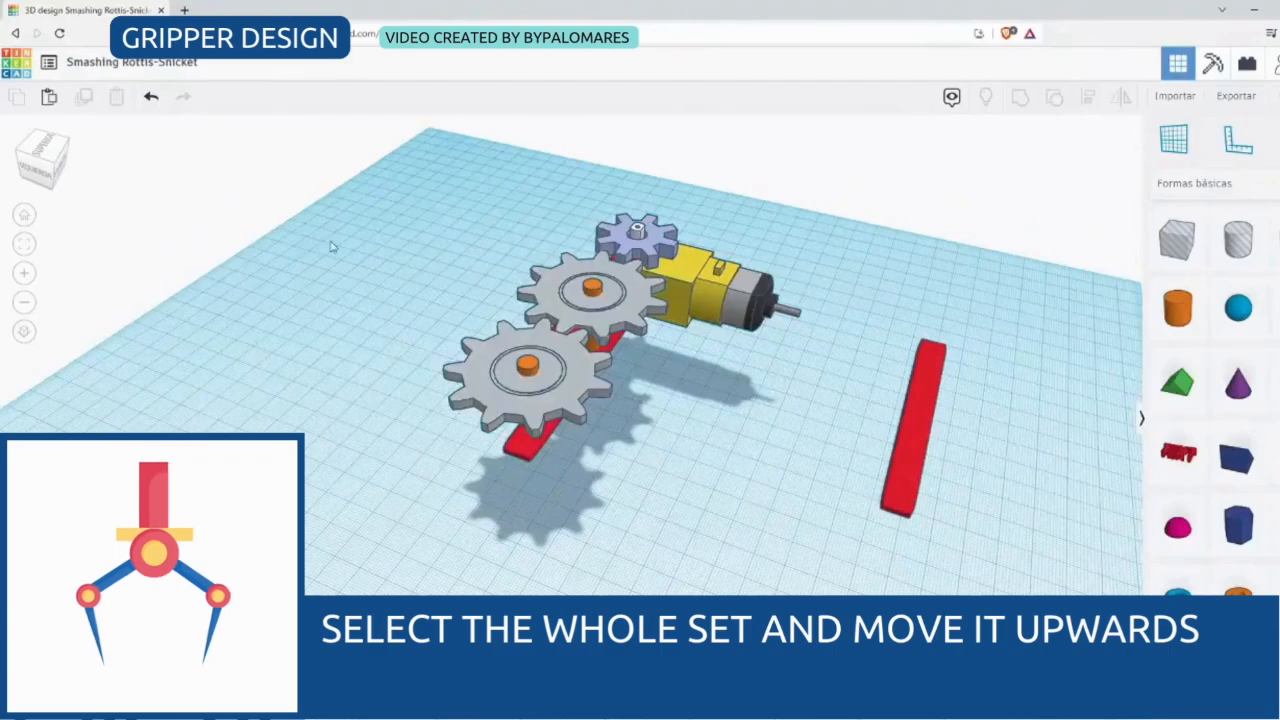
Recolour both orange cylinders in the grey gears dark blue
click(528, 370)
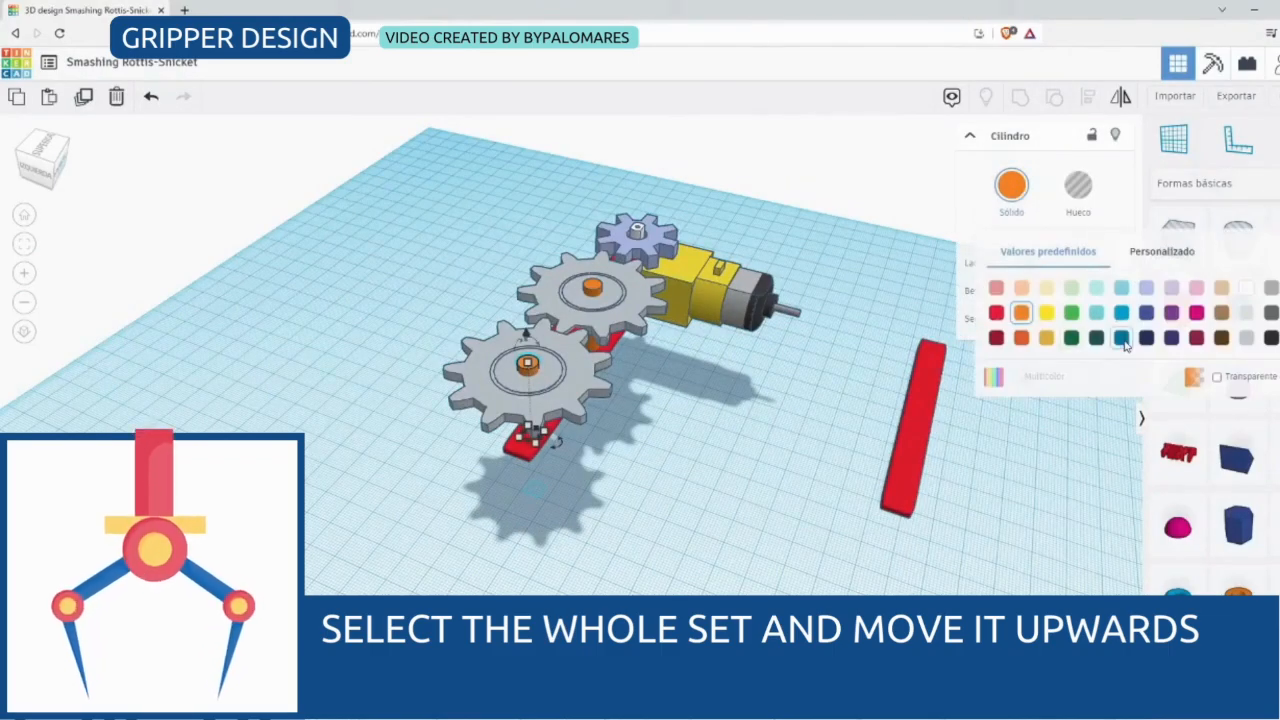
click(1123, 340)
click(590, 289)
click(1013, 197)
click(1120, 340)
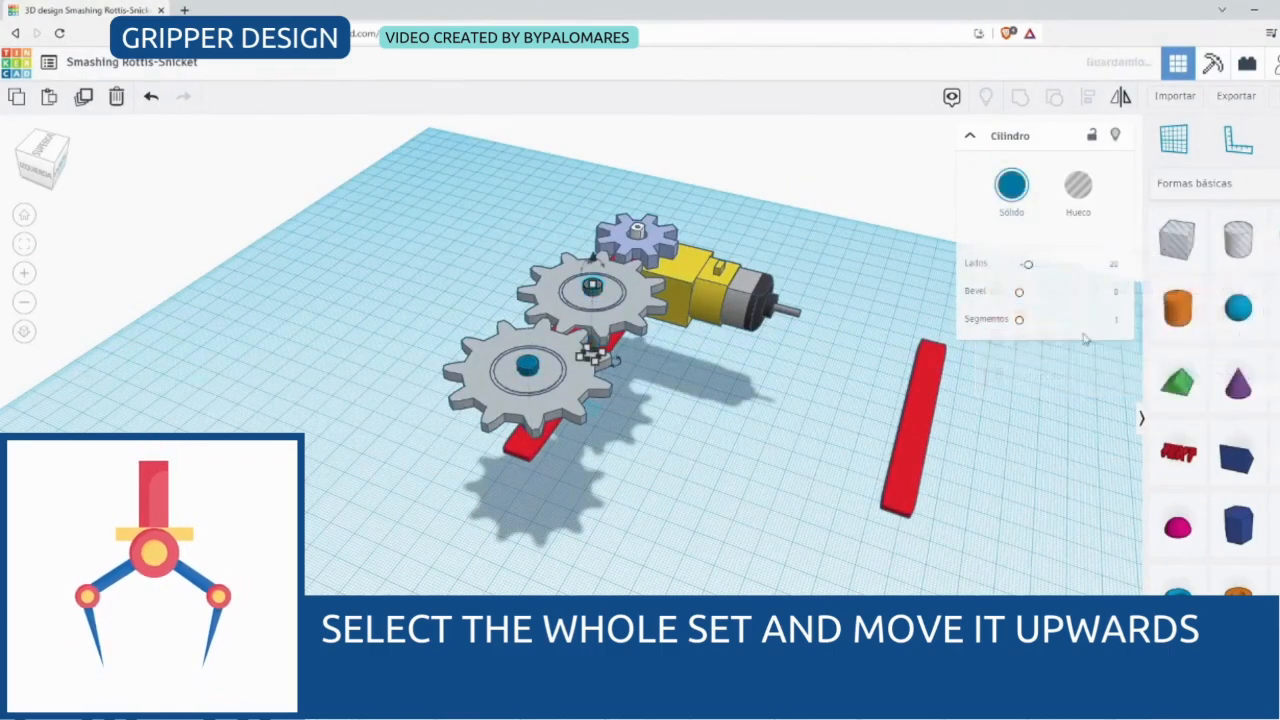
click(742, 436)
Duplicate the loose red bar and set the copy's length to 60 mm
click(47, 158)
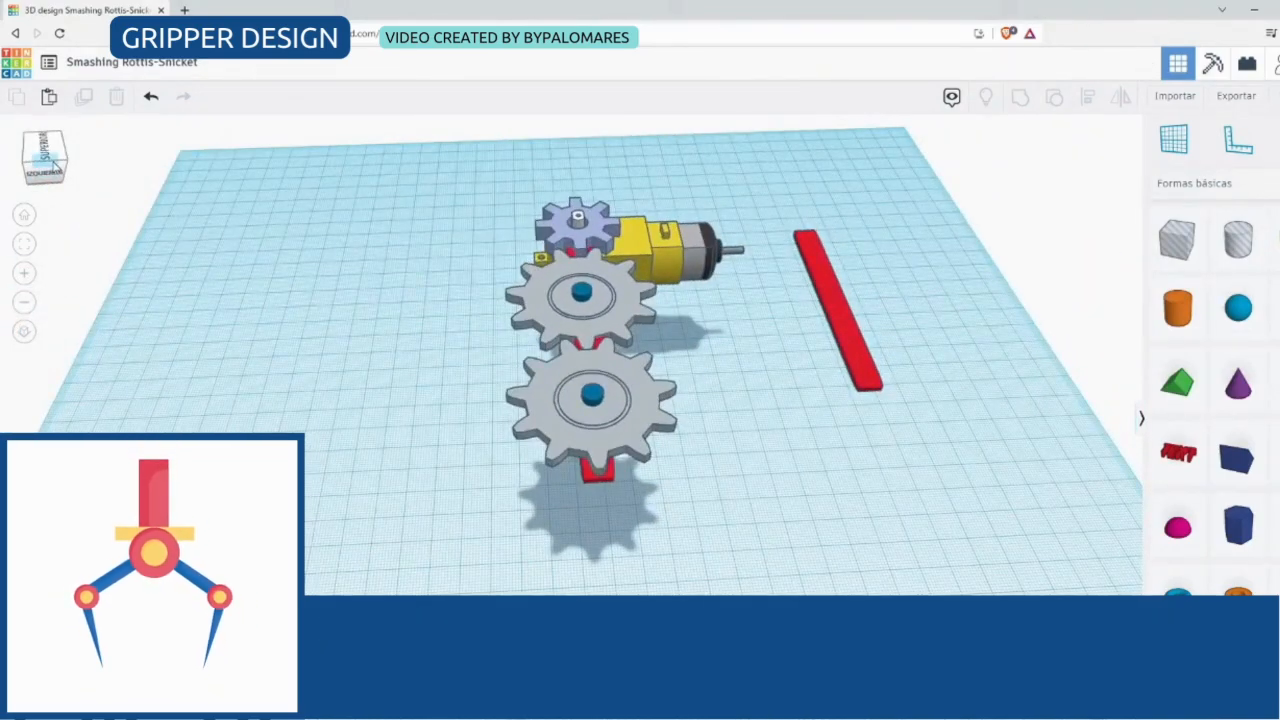
drag(853, 351, 768, 549)
key(ctrl+d)
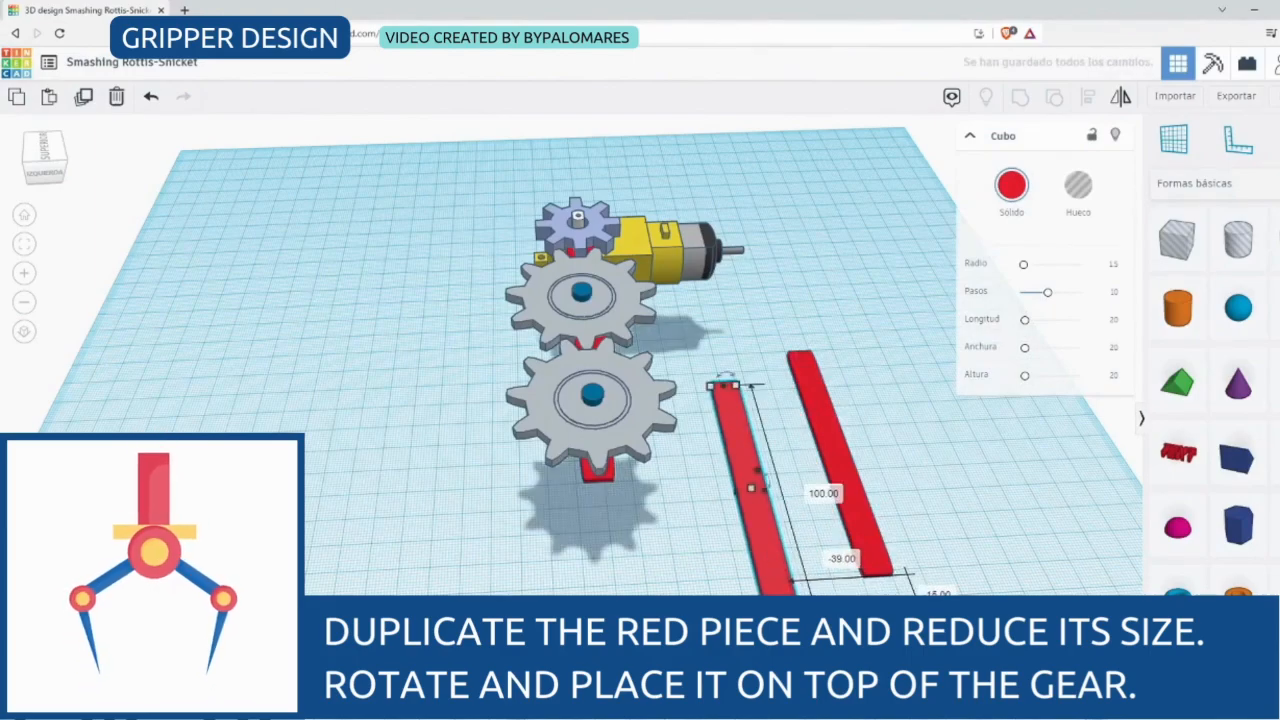
click(808, 491)
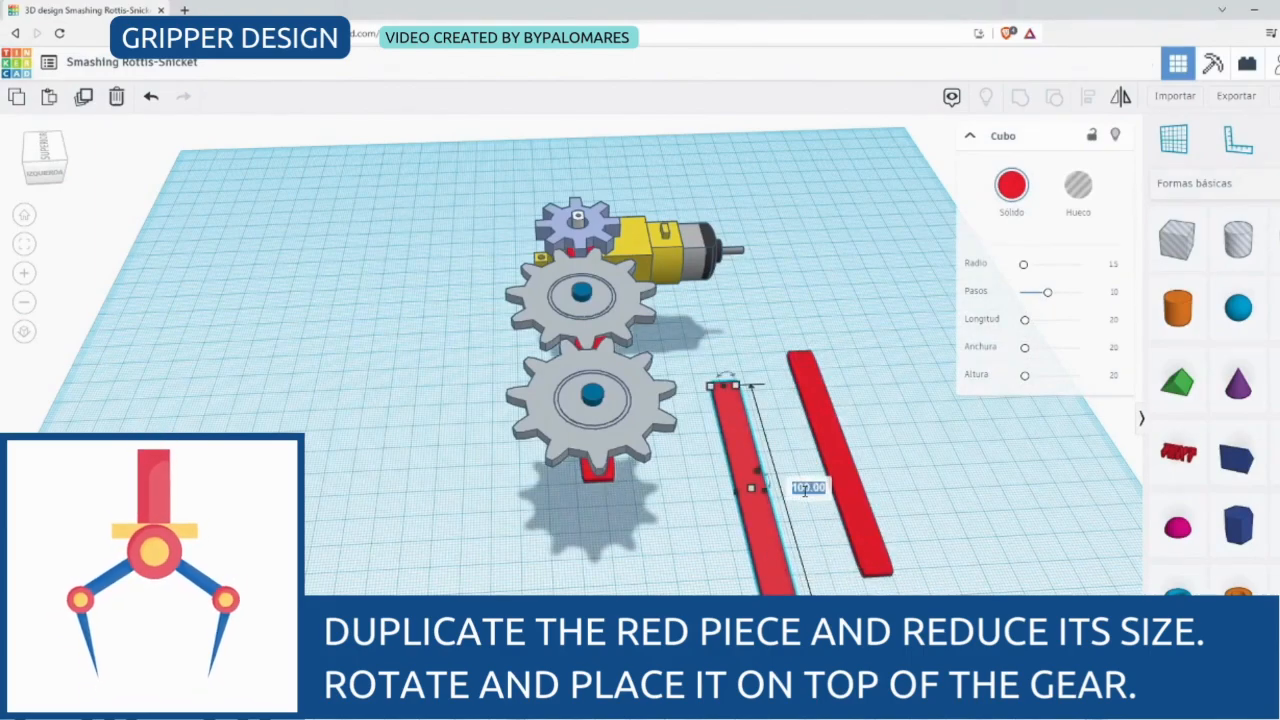
text(60)
key(Return)
Move the shortened red bar across to the other side of the gears and rotate it, ending with a 60° turn, until it slants toward the outer gear
drag(748, 492, 377, 538)
mouse_move(388, 414)
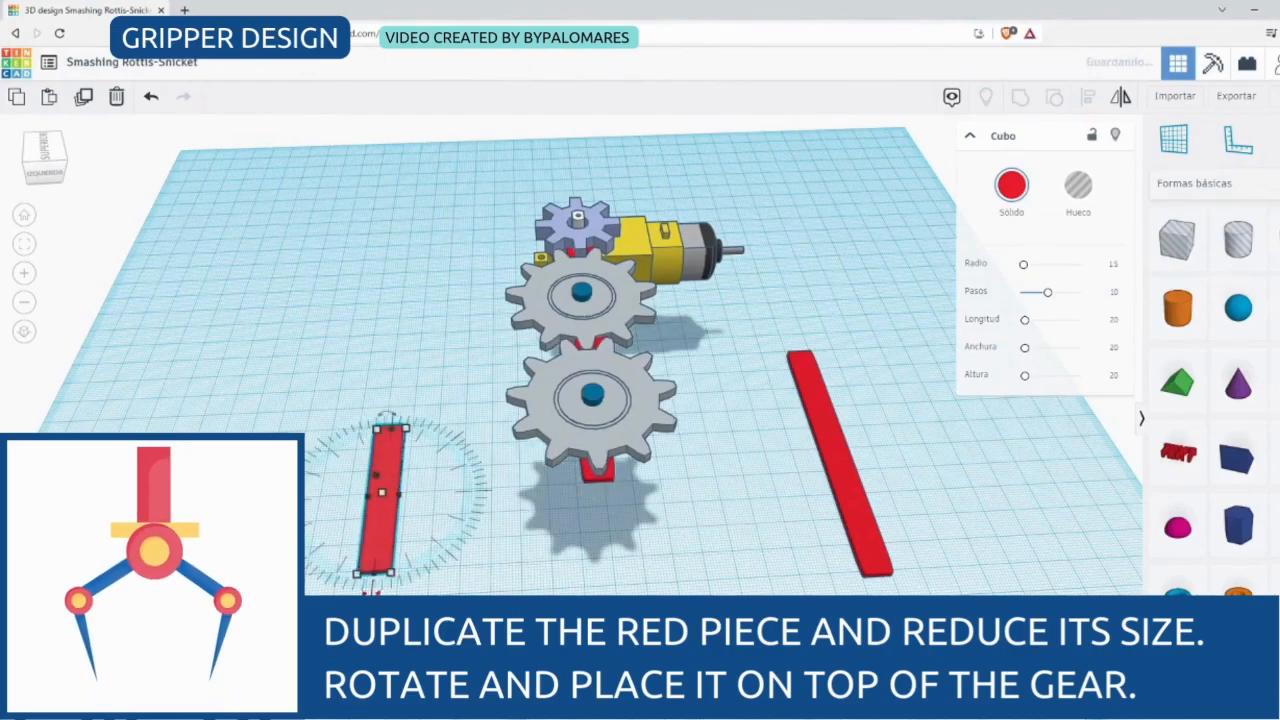
drag(370, 588, 500, 545)
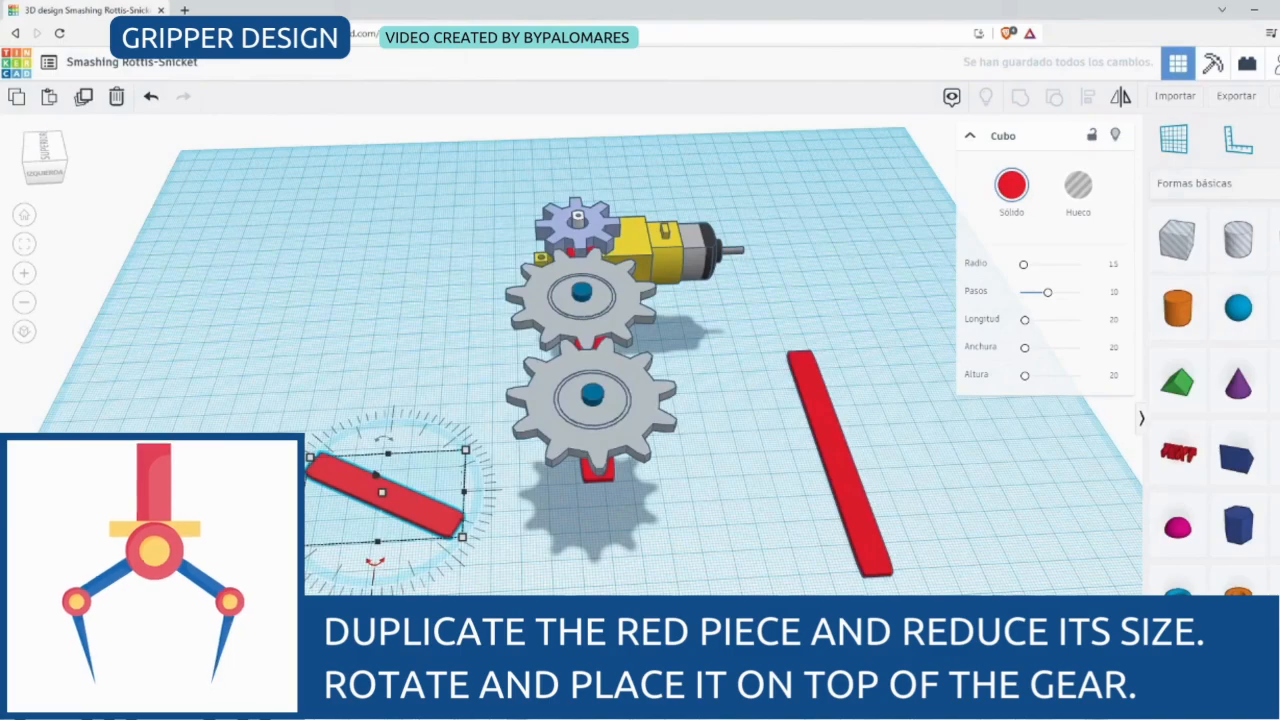
drag(375, 562, 500, 558)
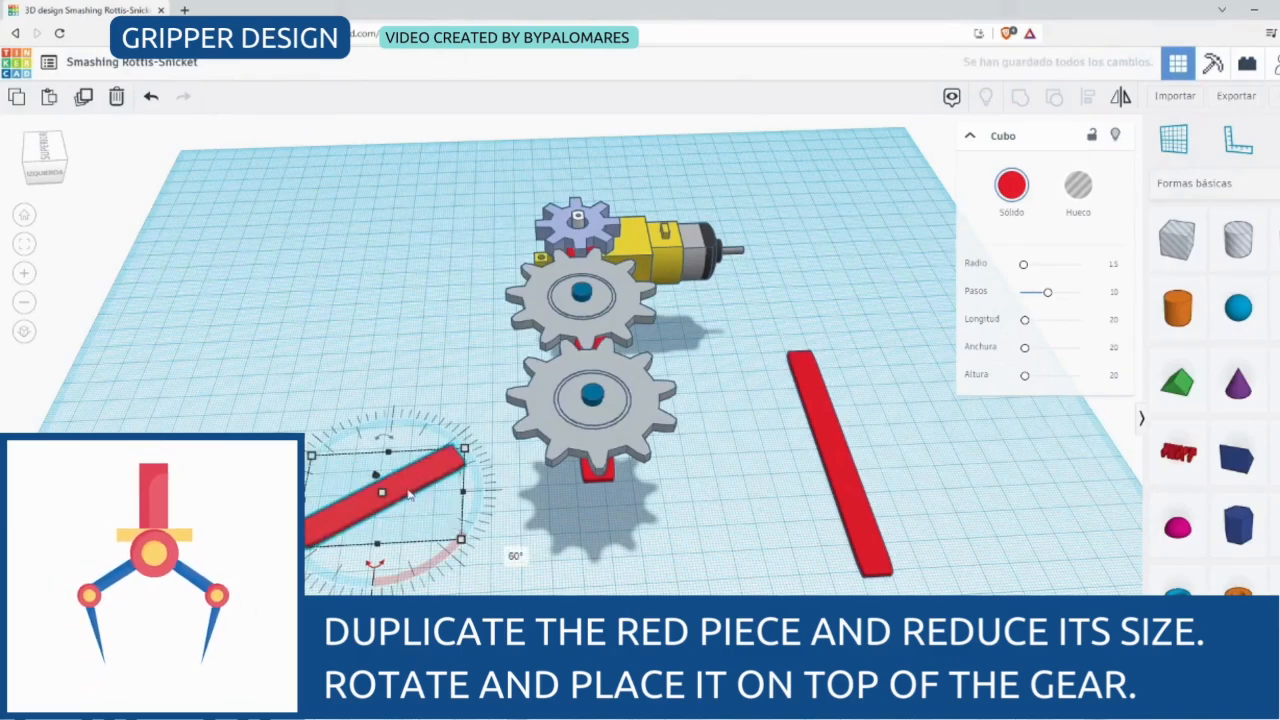
Place the slanted red bar on top of the outer grey gear with its end around the blue axle cylinder
drag(408, 493, 581, 390)
scroll(500, 400, up, 3)
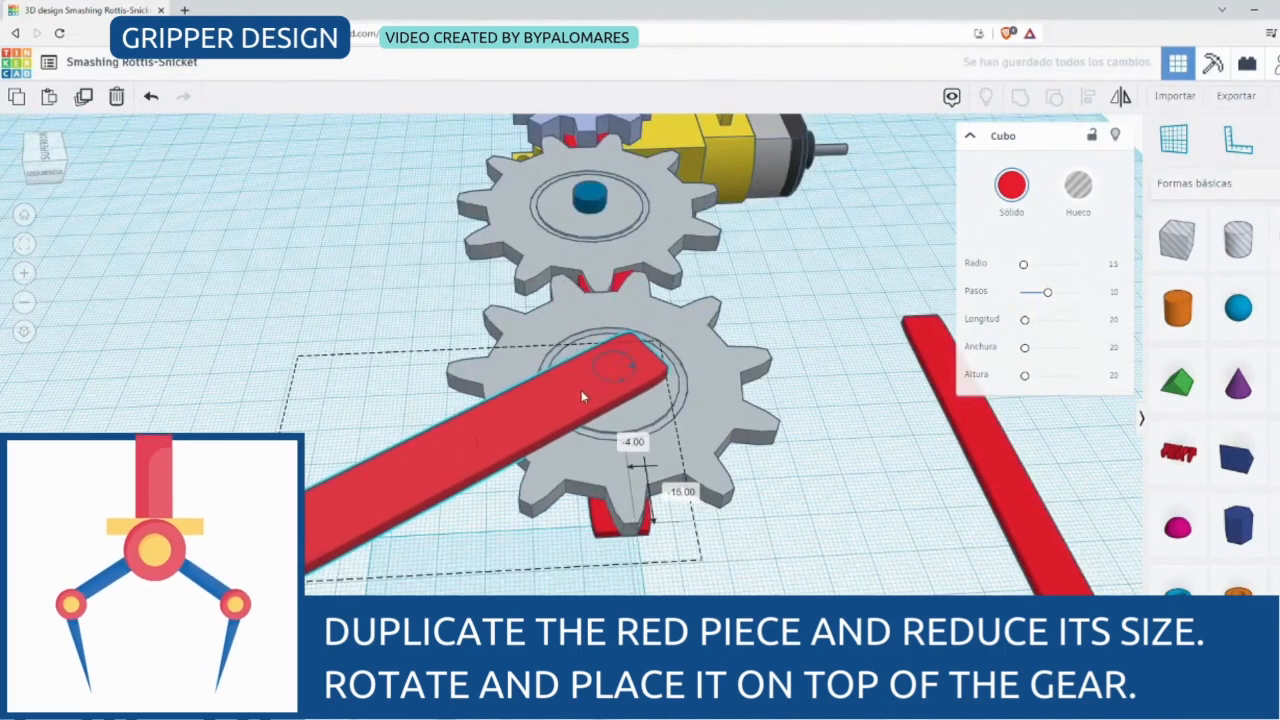
click(47, 173)
drag(520, 410, 540, 435)
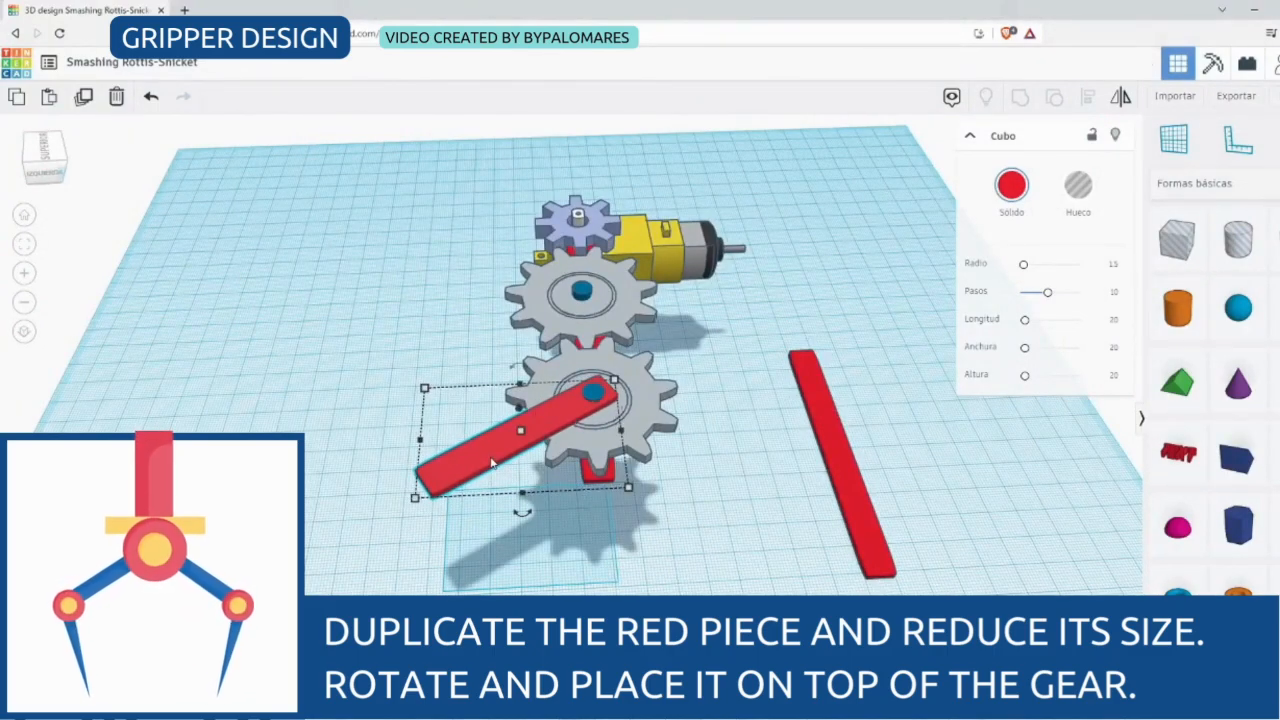
Duplicate the slanted bar and position the copy at the bottom of the outer gear's axle, 28 mm above the workplane
drag(492, 461, 507, 512)
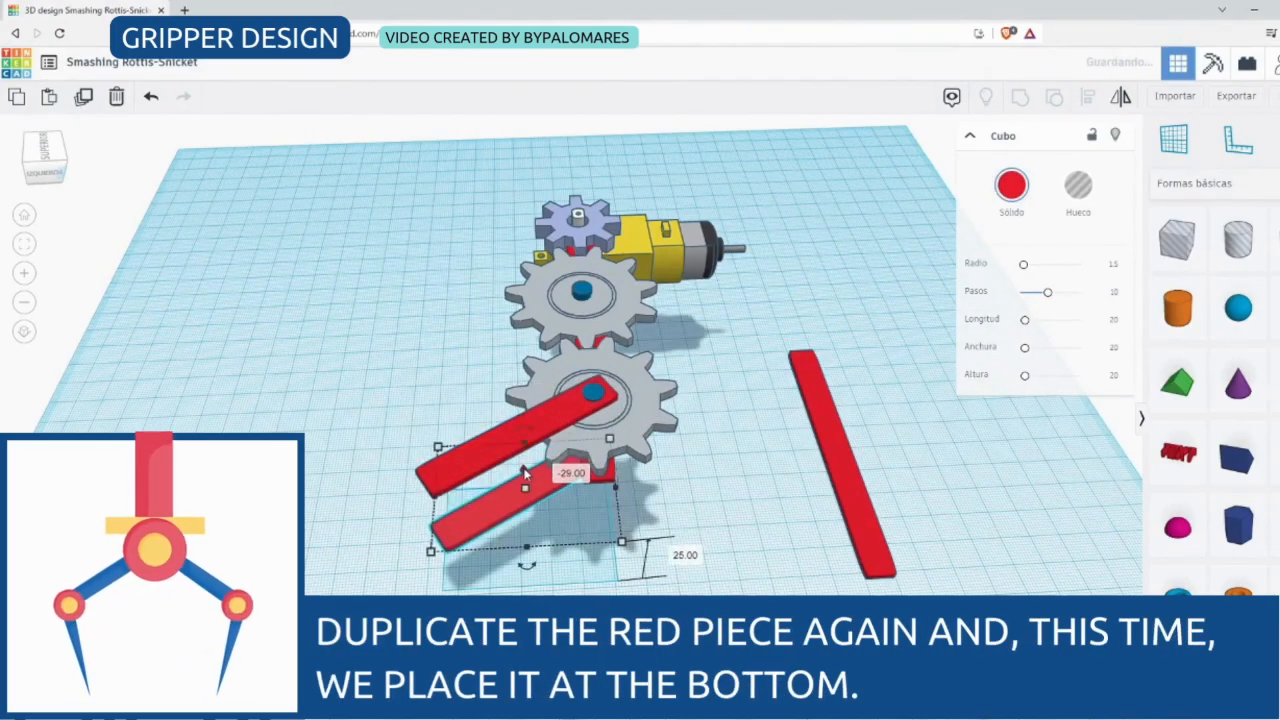
click(46, 164)
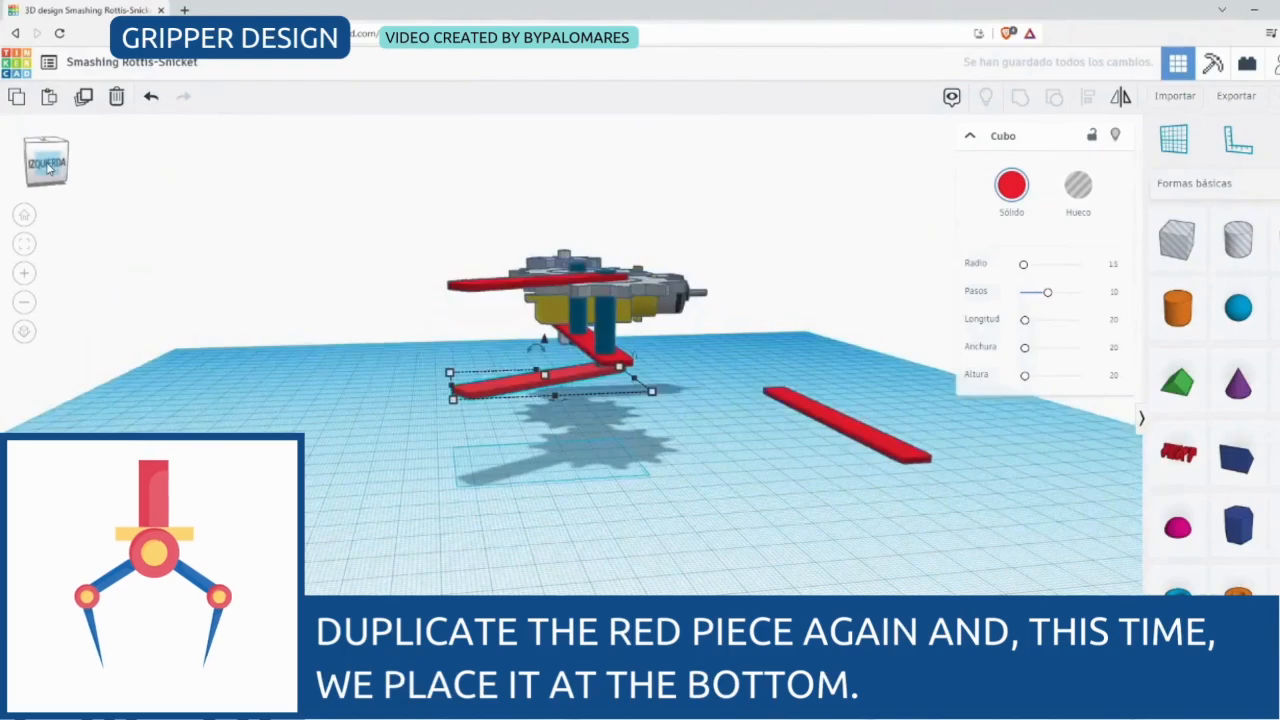
drag(543, 341, 539, 333)
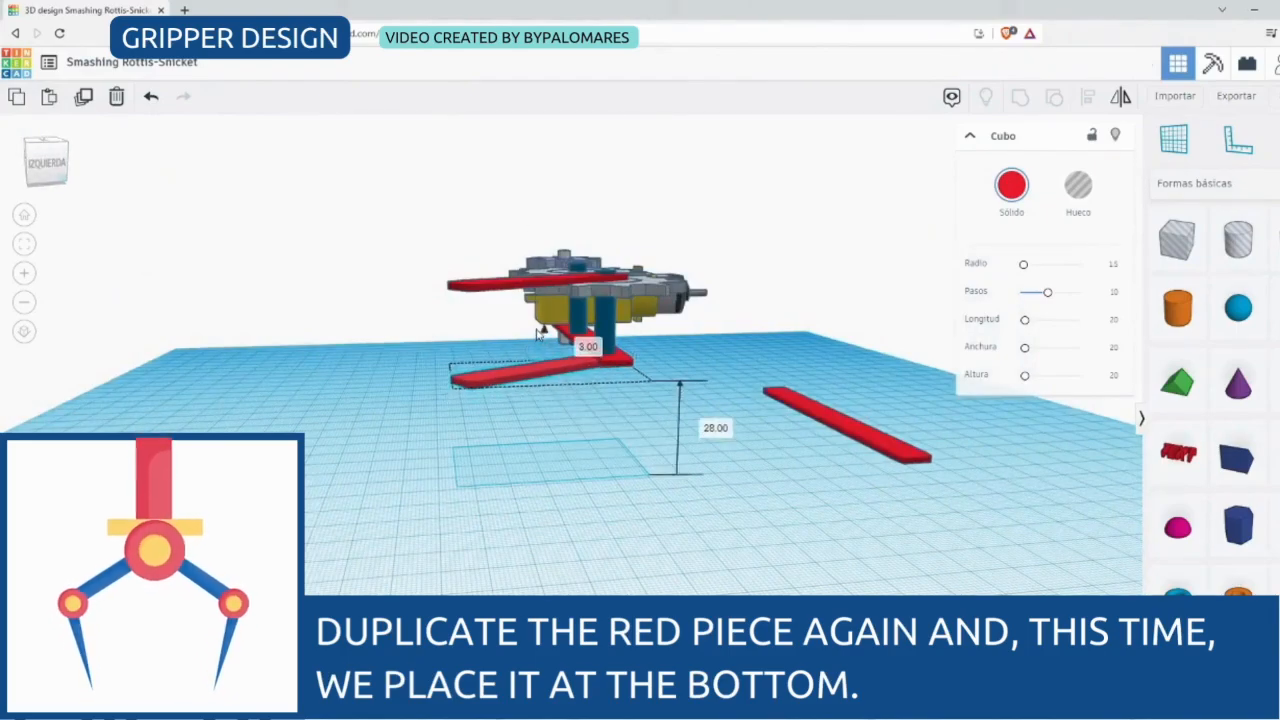
click(45, 168)
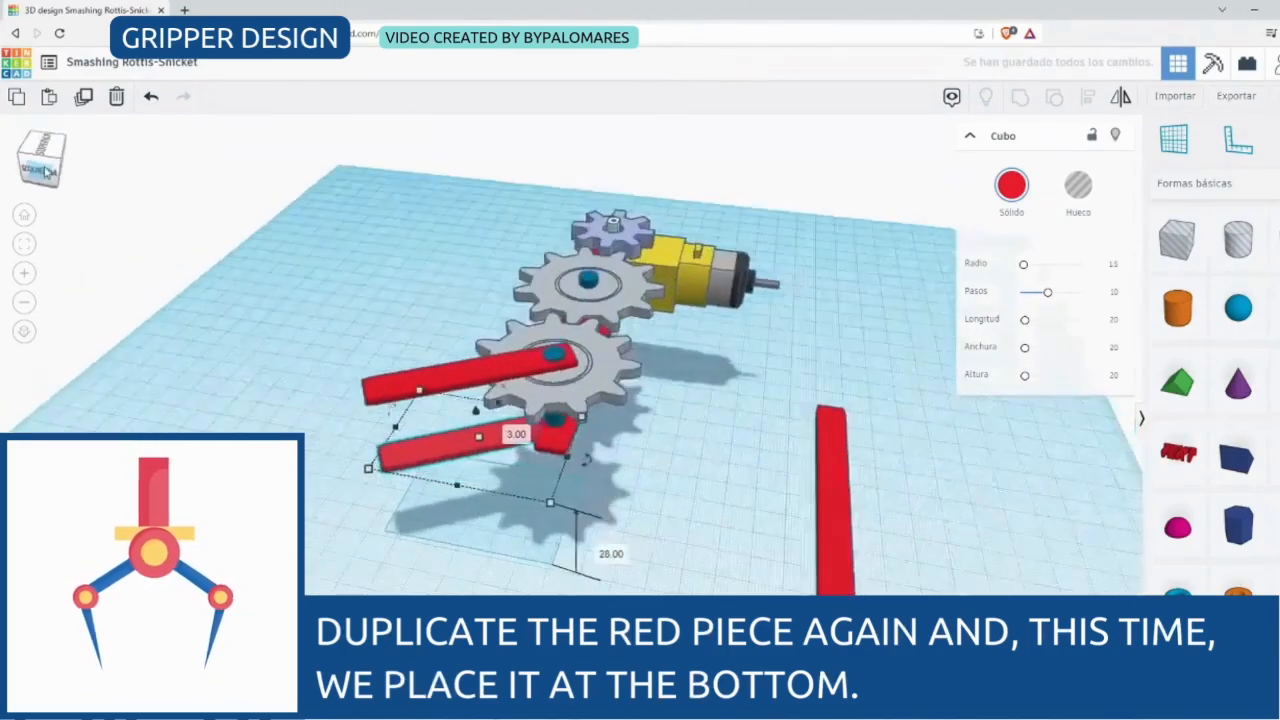
drag(45, 172, 62, 172)
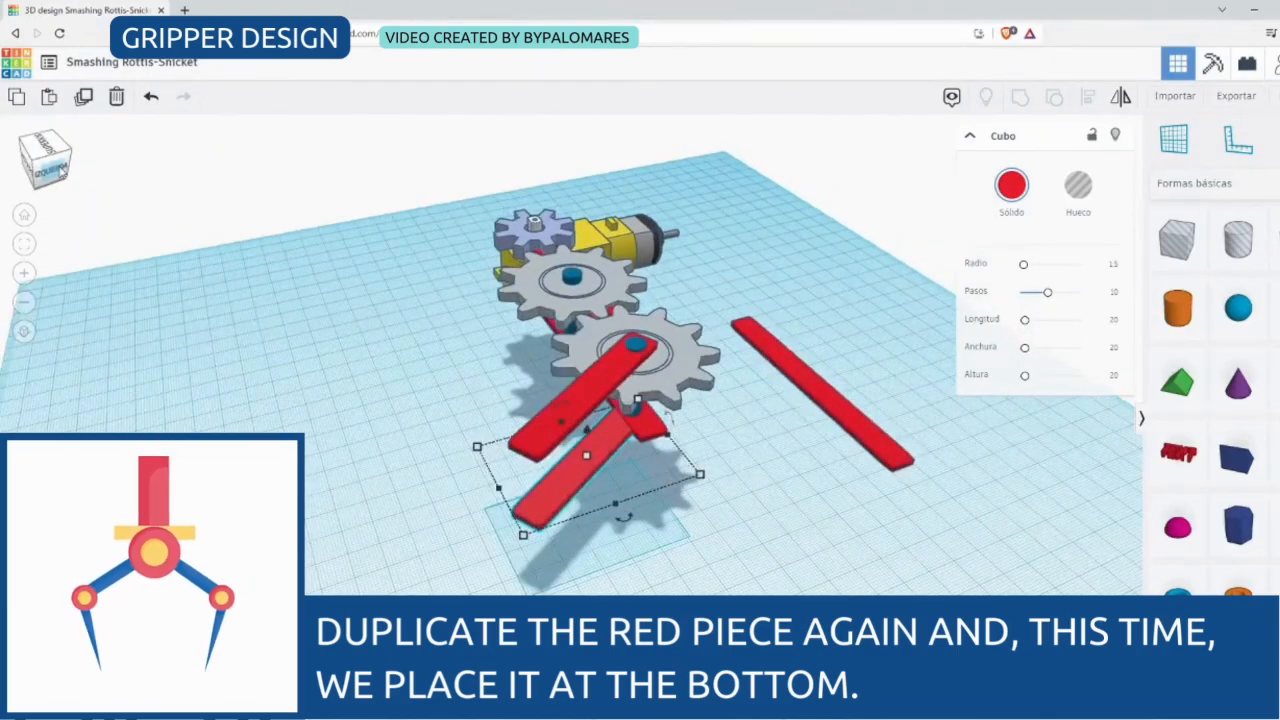
Align the upper and lower slanted red bars with each other and group them
shift+click(584, 403)
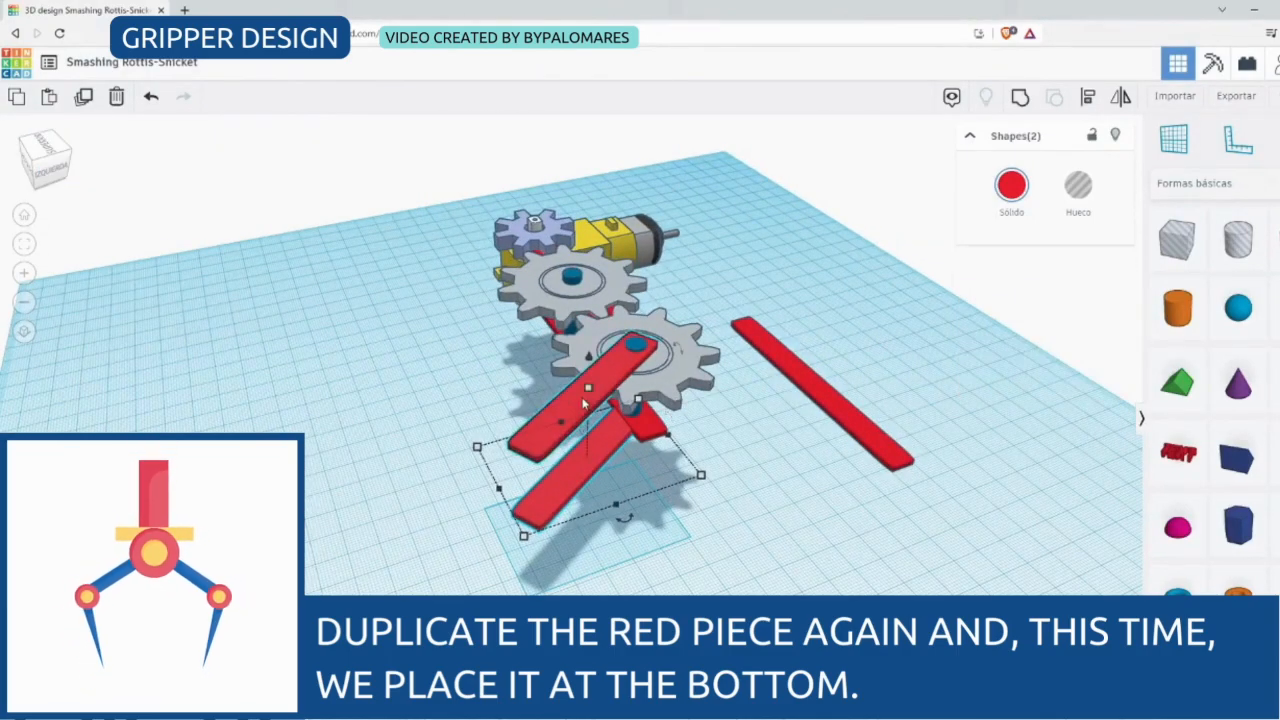
click(1093, 104)
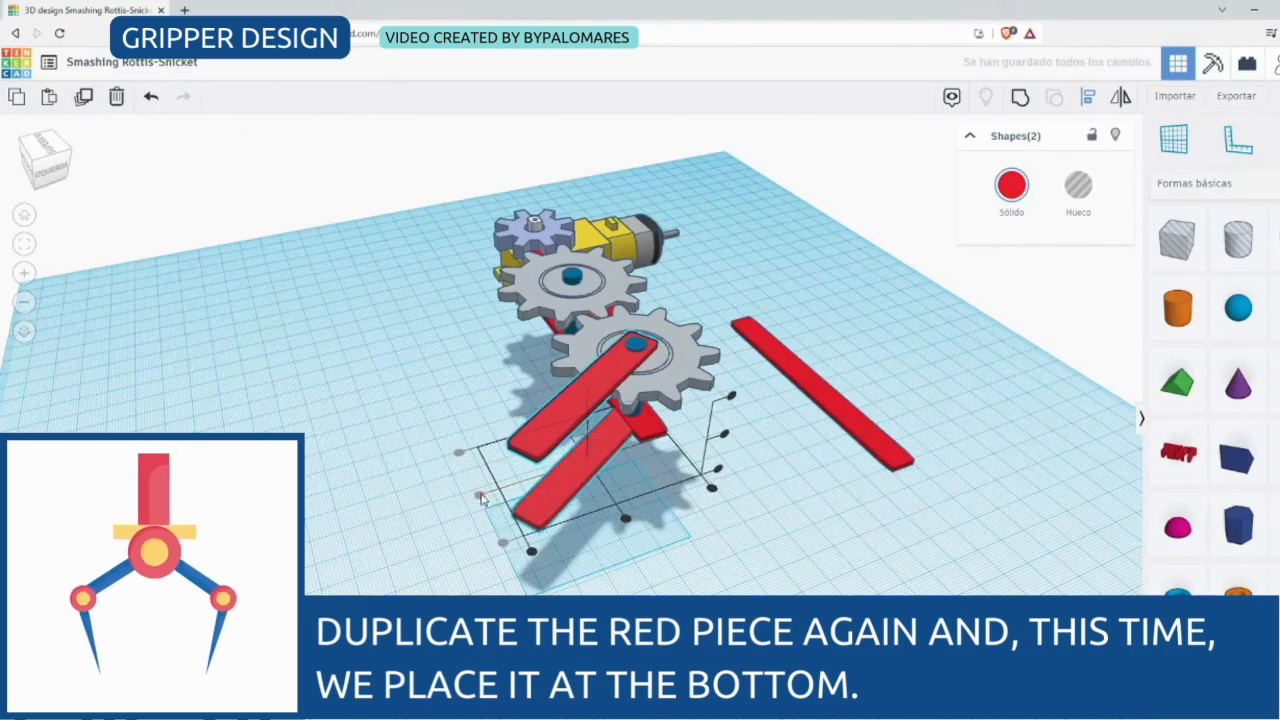
click(822, 594)
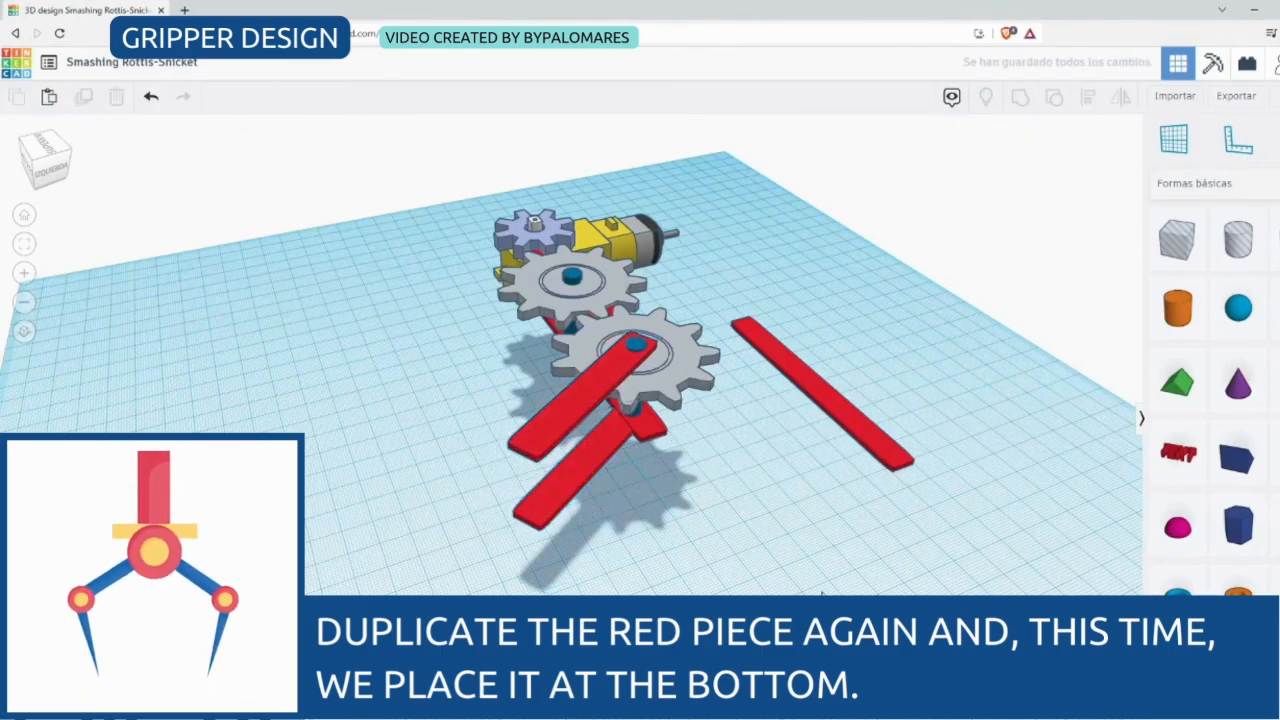
click(40, 172)
drag(40, 175, 47, 183)
click(521, 514)
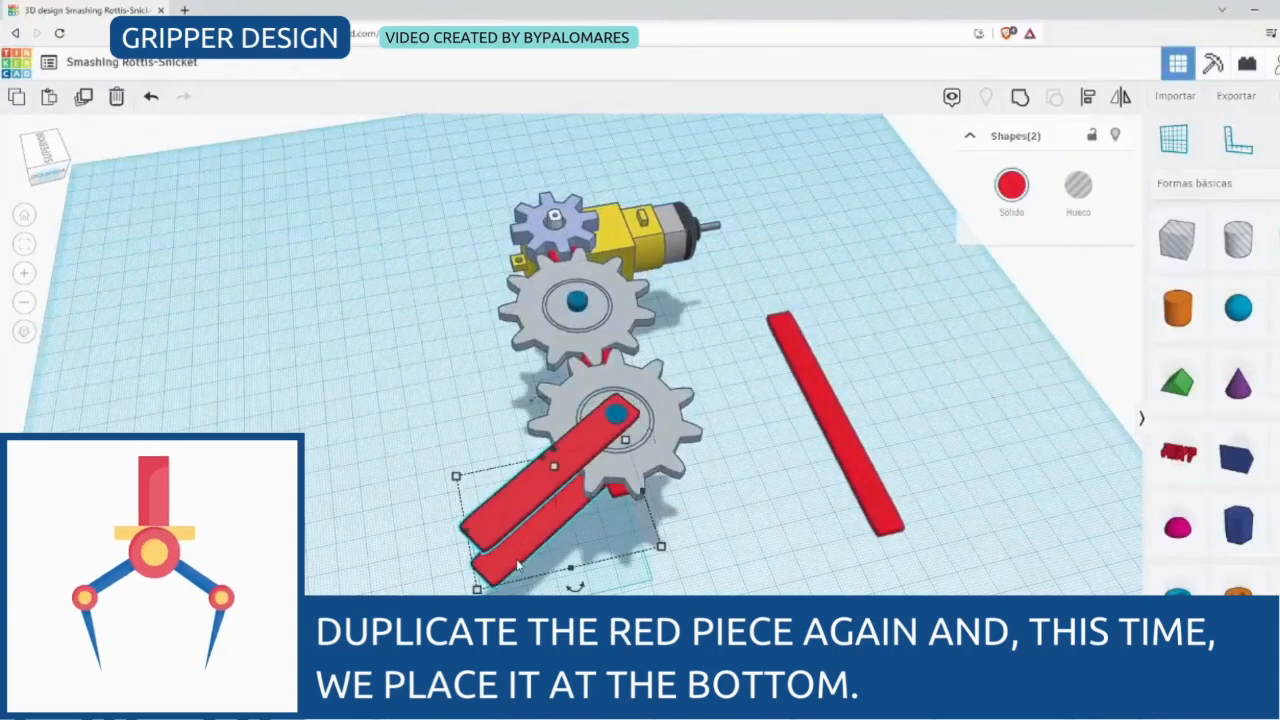
click(1022, 98)
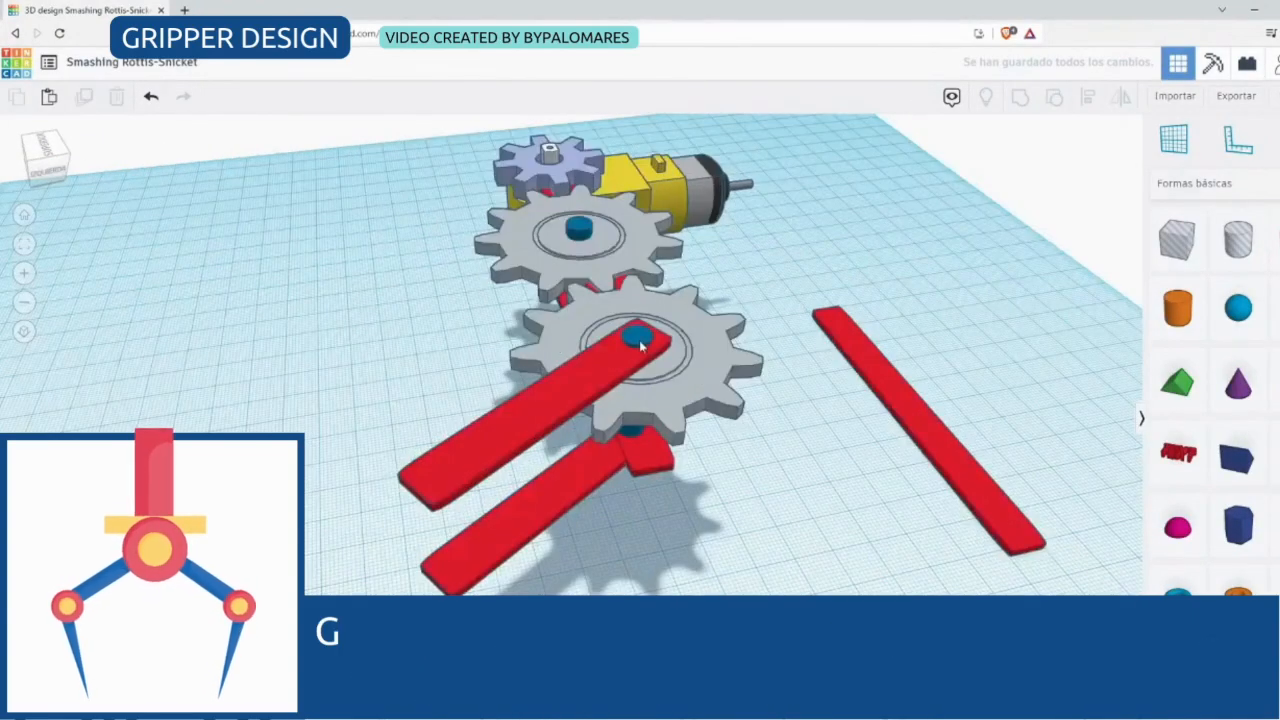
Place a copy of the outer gear's blue axle cylinder at the free ends of the two slanted bars and group it with them
click(630, 442)
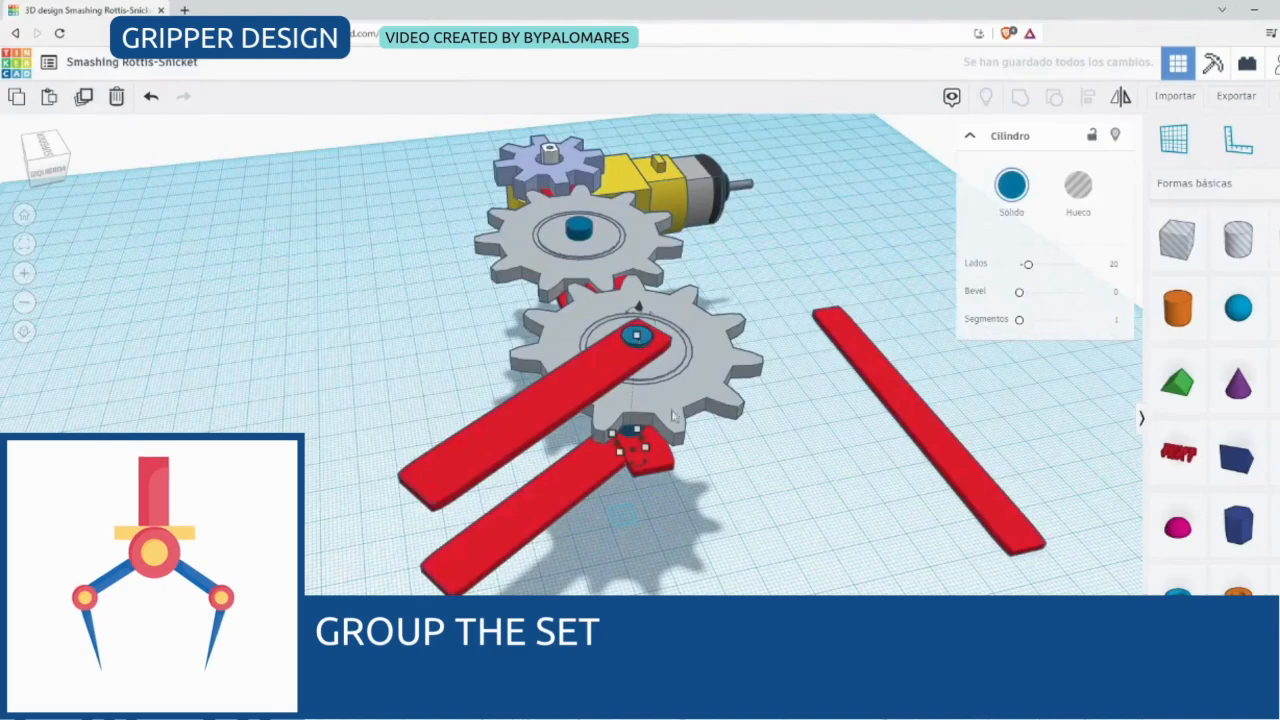
drag(630, 445, 450, 480)
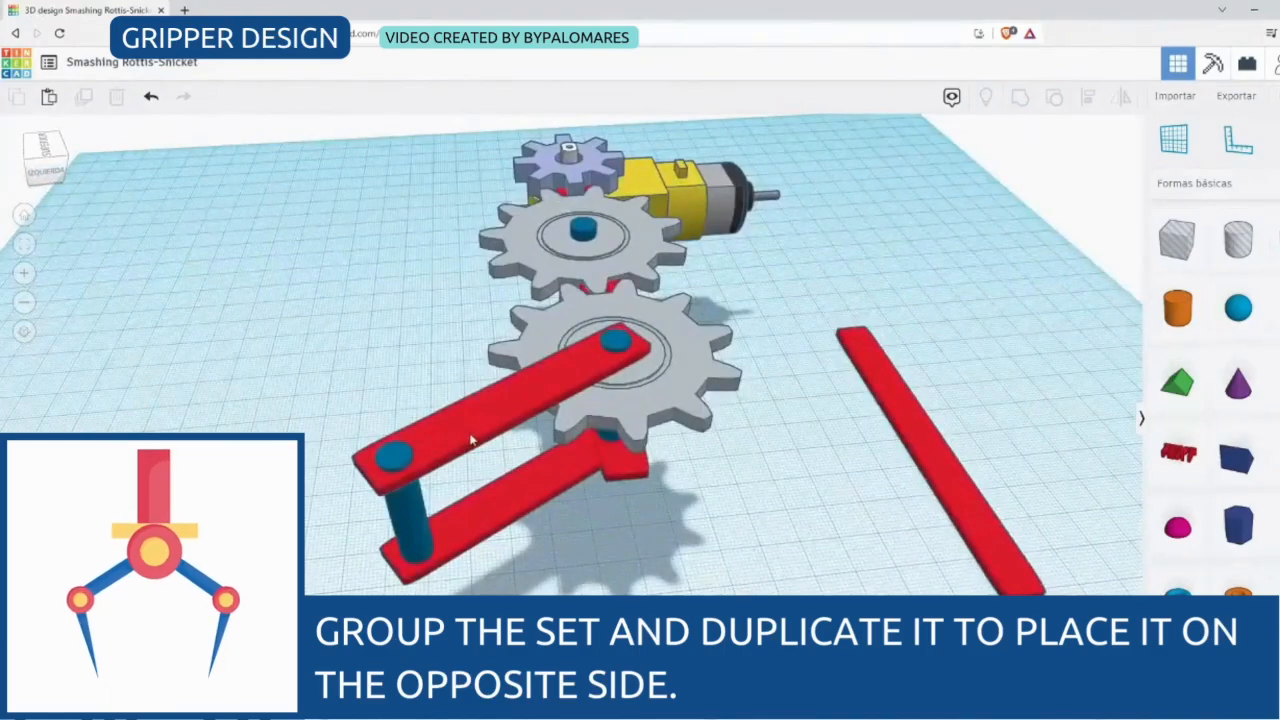
click(470, 434)
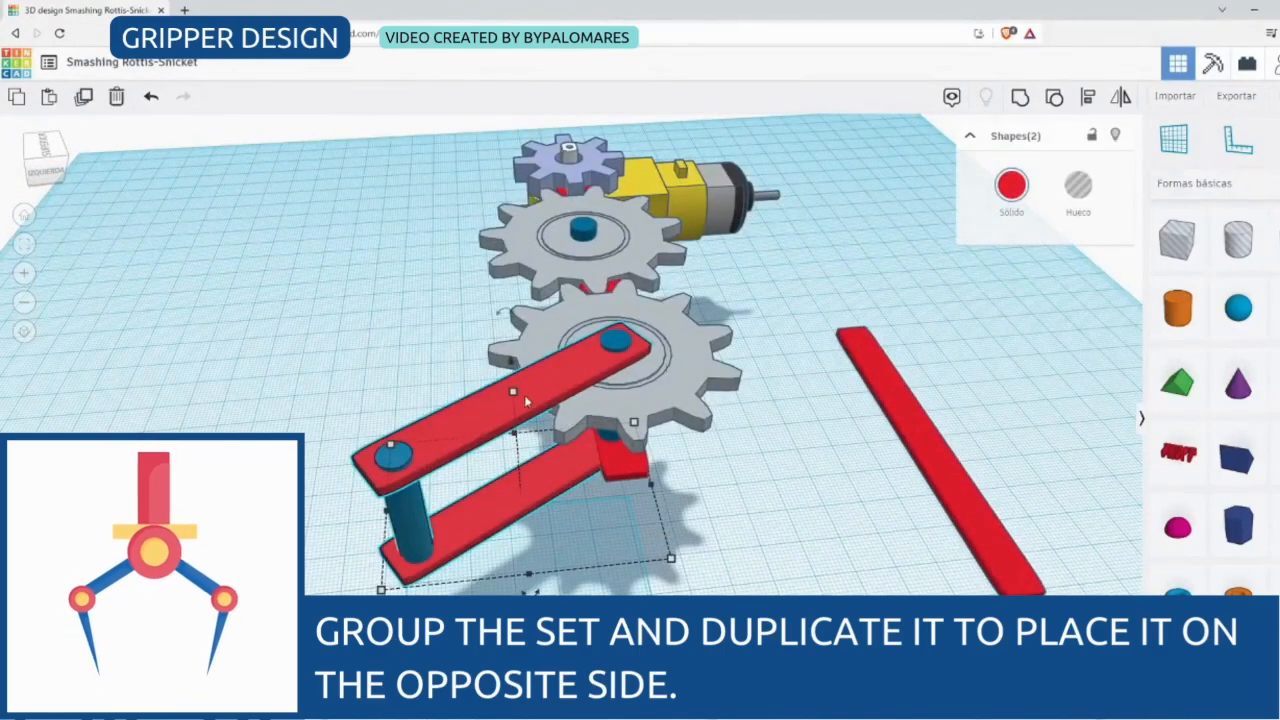
click(1022, 104)
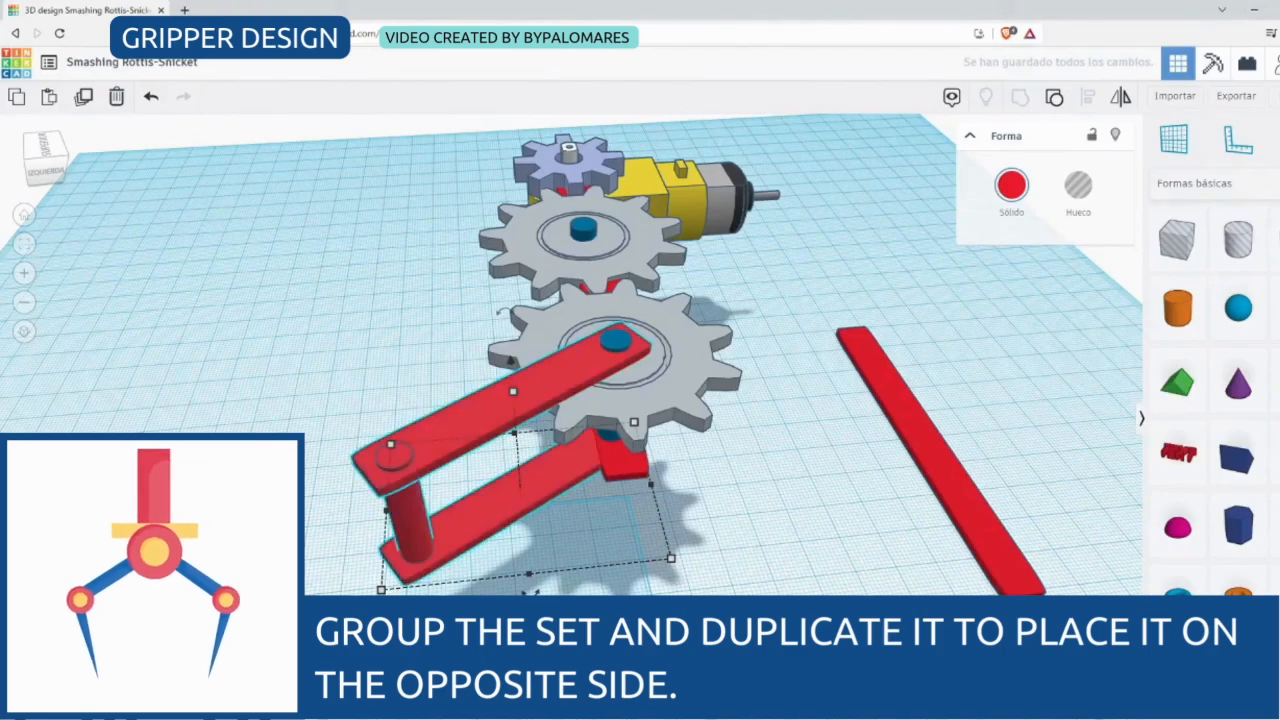
Duplicate the grouped red arm and move the copy beside the middle grey gear
key(ctrl+d)
drag(424, 458, 330, 290)
click(66, 164)
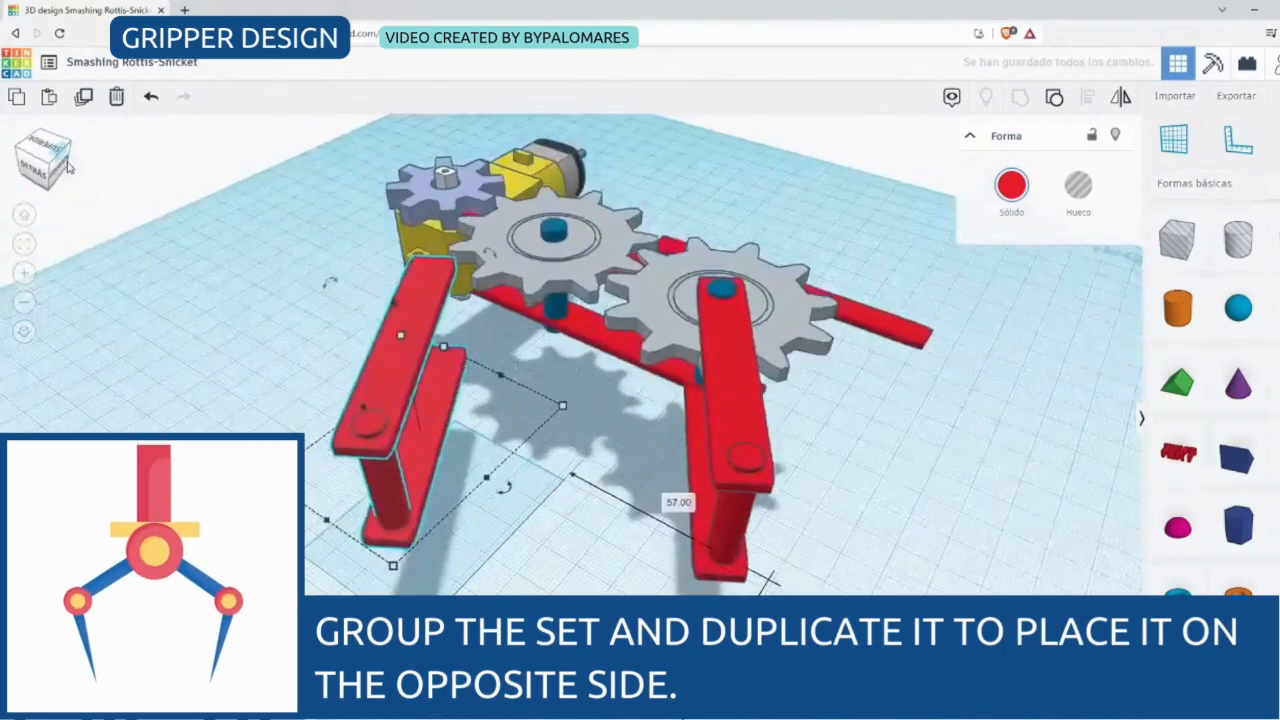
Rotate the copied arm to slant the opposite way and place its ends on the middle gear's blue axle
drag(476, 467, 476, 467)
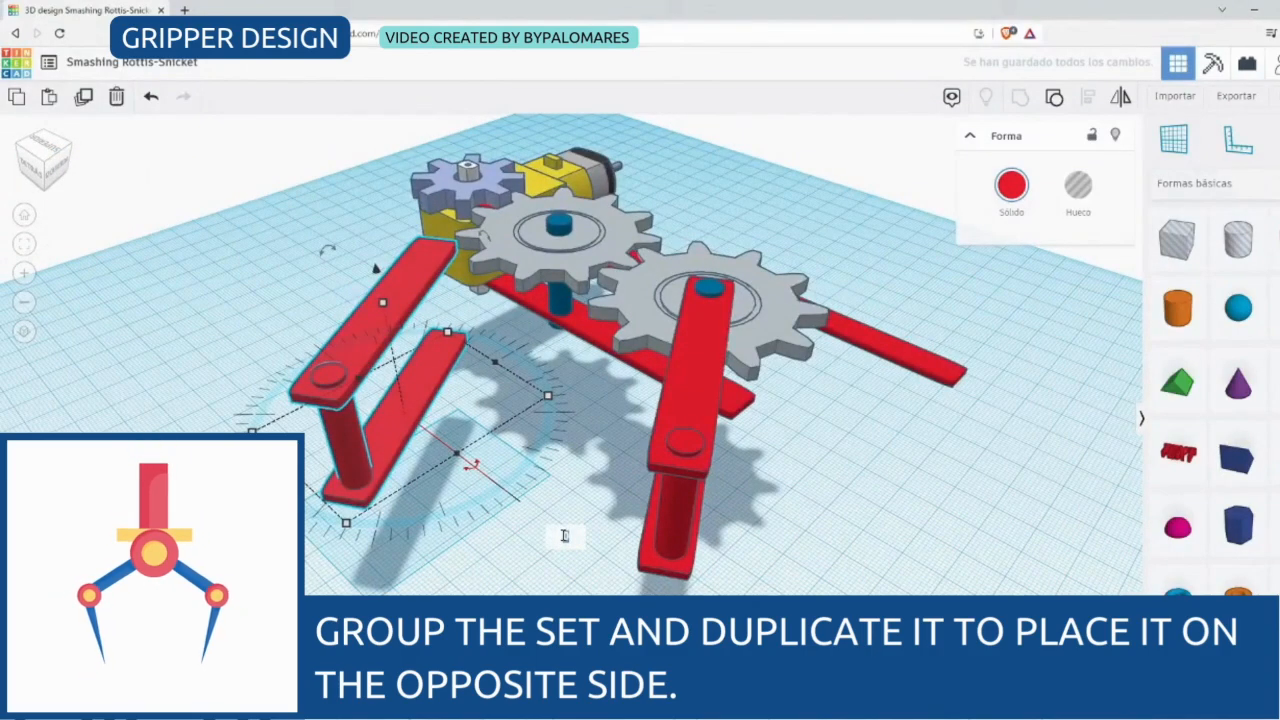
drag(566, 535, 563, 541)
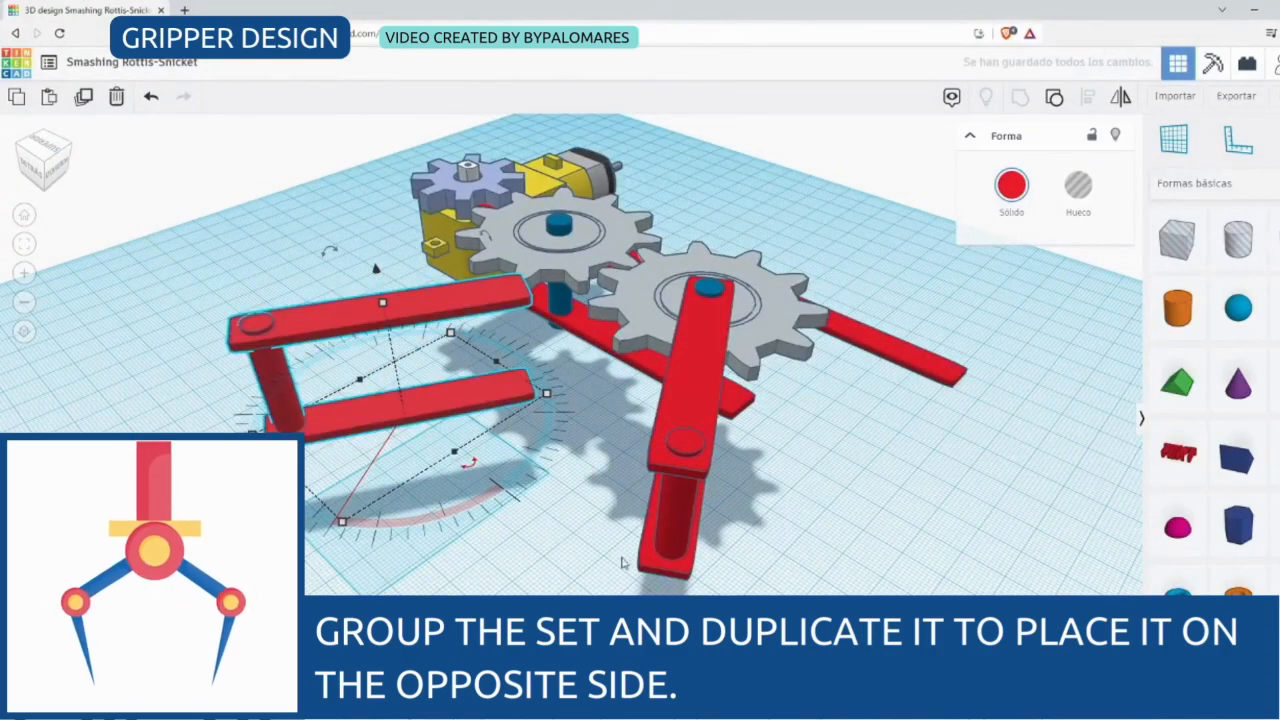
right_drag(471, 235, 470, 370)
drag(426, 470, 429, 478)
Duplicate the loose red bar, move the copy in front of the gripper arms, and shorten it for a clamp end
click(26, 157)
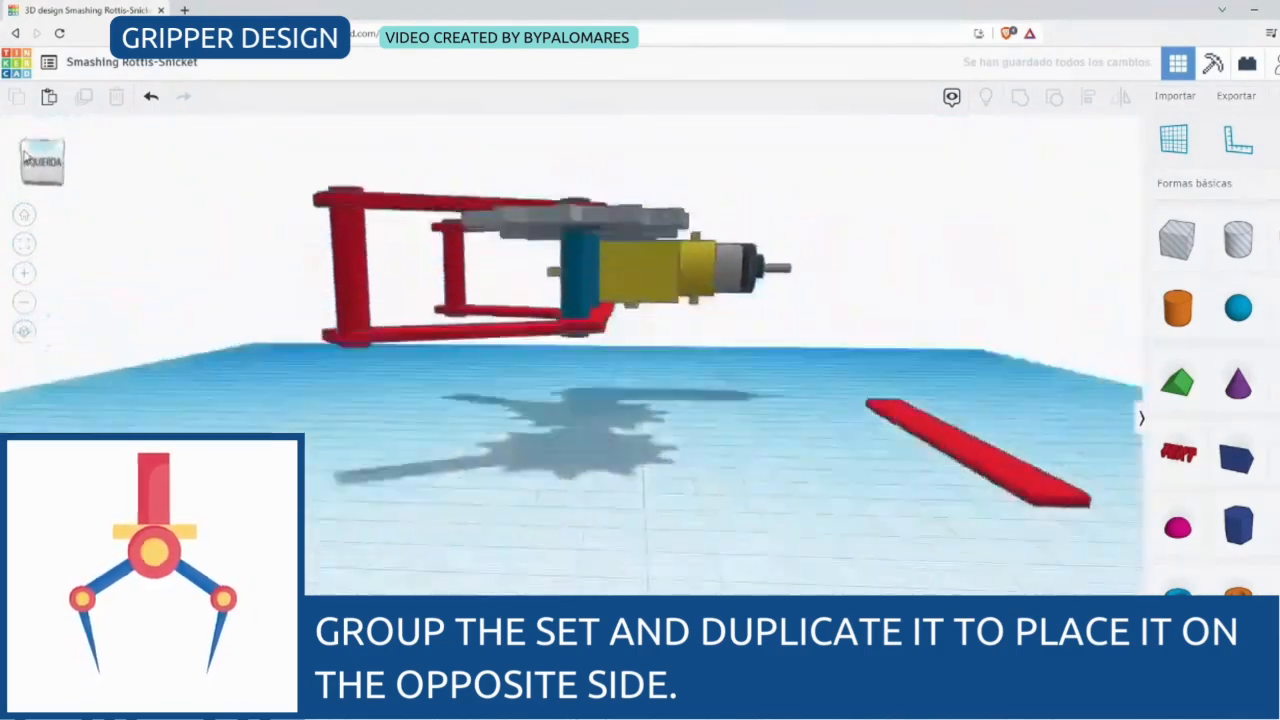
mouse_move(26, 157)
mouse_down()
mouse_move(50, 140)
mouse_move(40, 174)
mouse_up()
scroll(166, 286, down, 3)
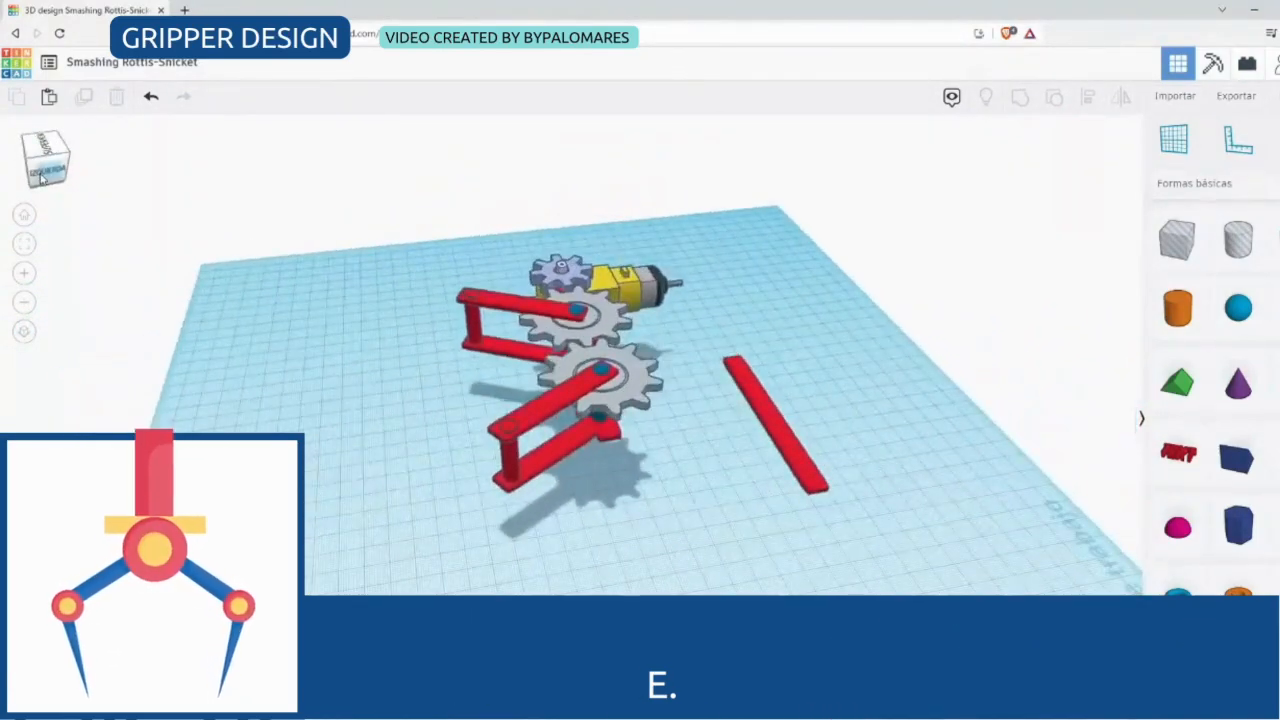
click(788, 439)
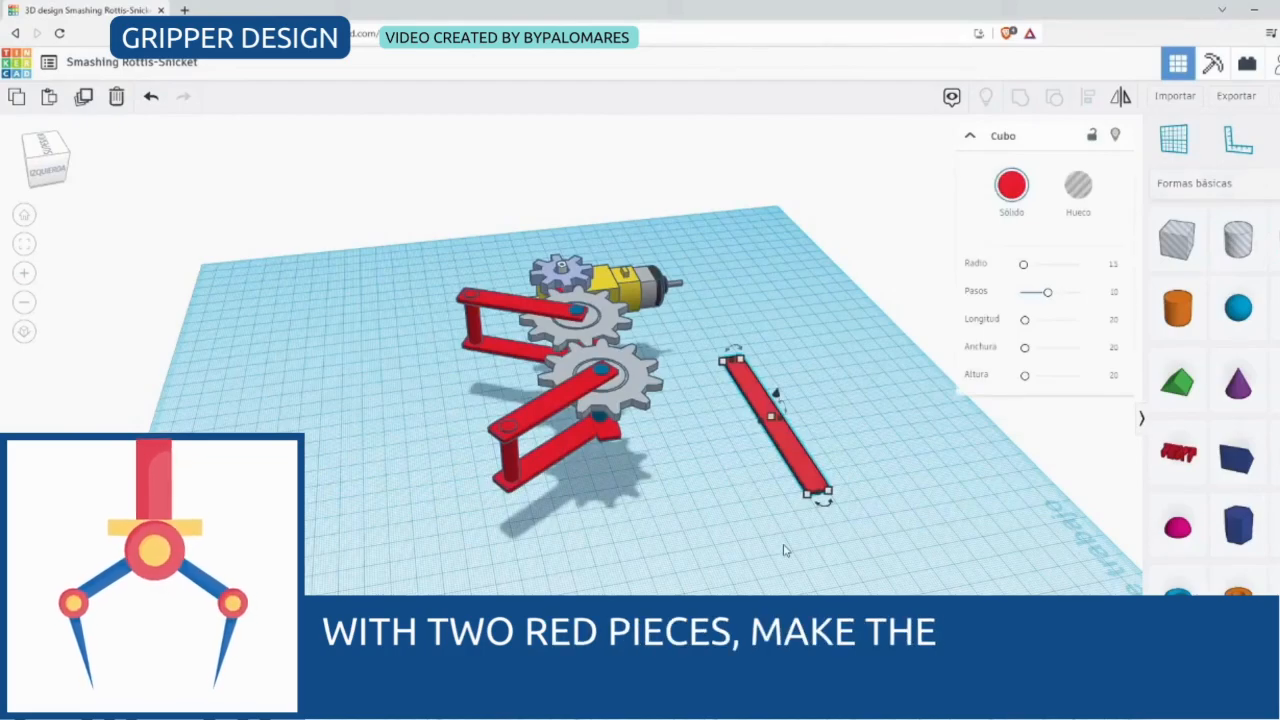
key(ctrl+d)
drag(825, 488, 395, 572)
click(389, 570)
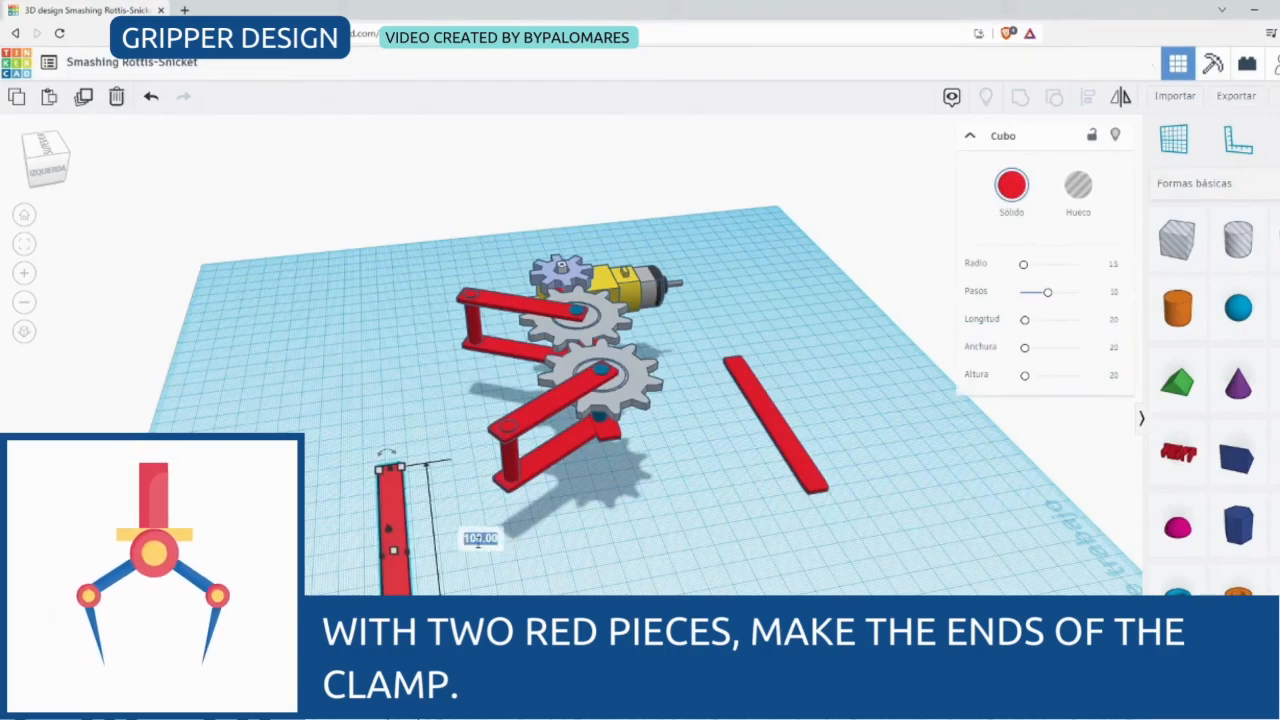
key(Return)
Duplicate the short red bar and rotate the one farther from the arms until it lies nearly crosswise
mouse_move(376, 575)
mouse_down()
mouse_move(315, 580)
mouse_move(380, 578)
mouse_up()
key(ctrl+z)
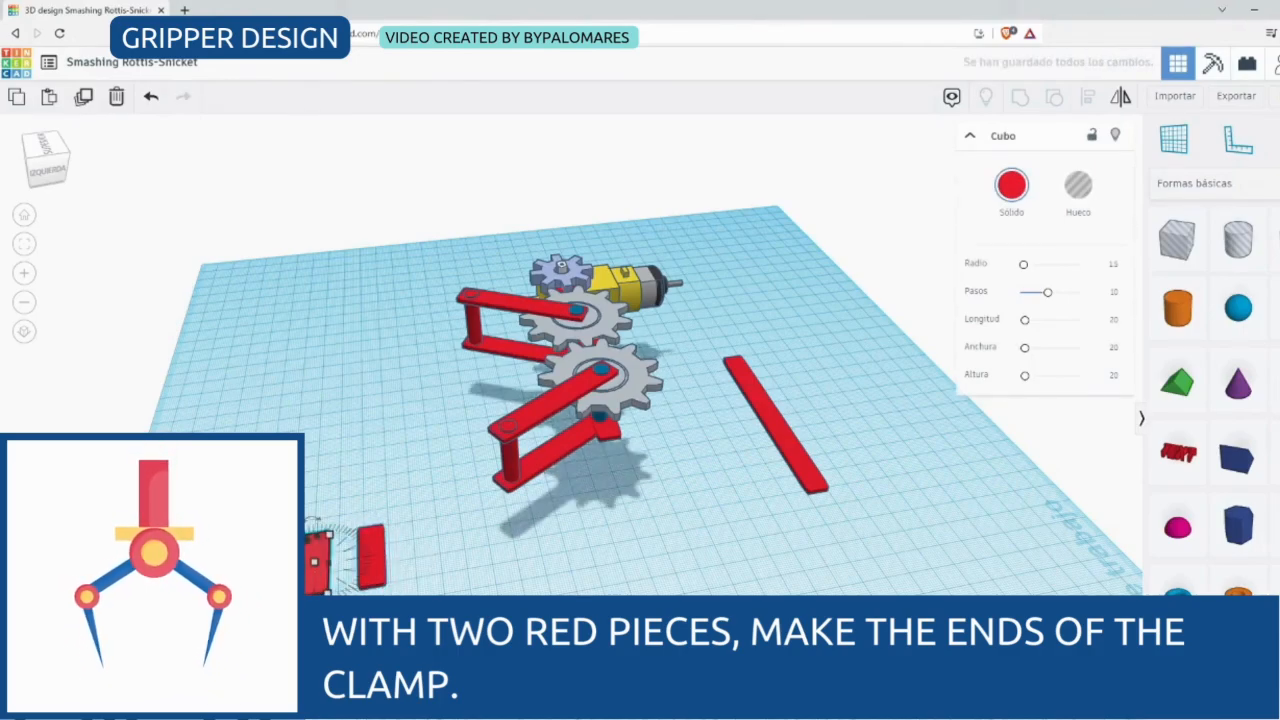
drag(312, 520, 366, 554)
Rotate the other short red bar diagonally and join its end to the crosswise bar to form an angled clamp tip
click(372, 560)
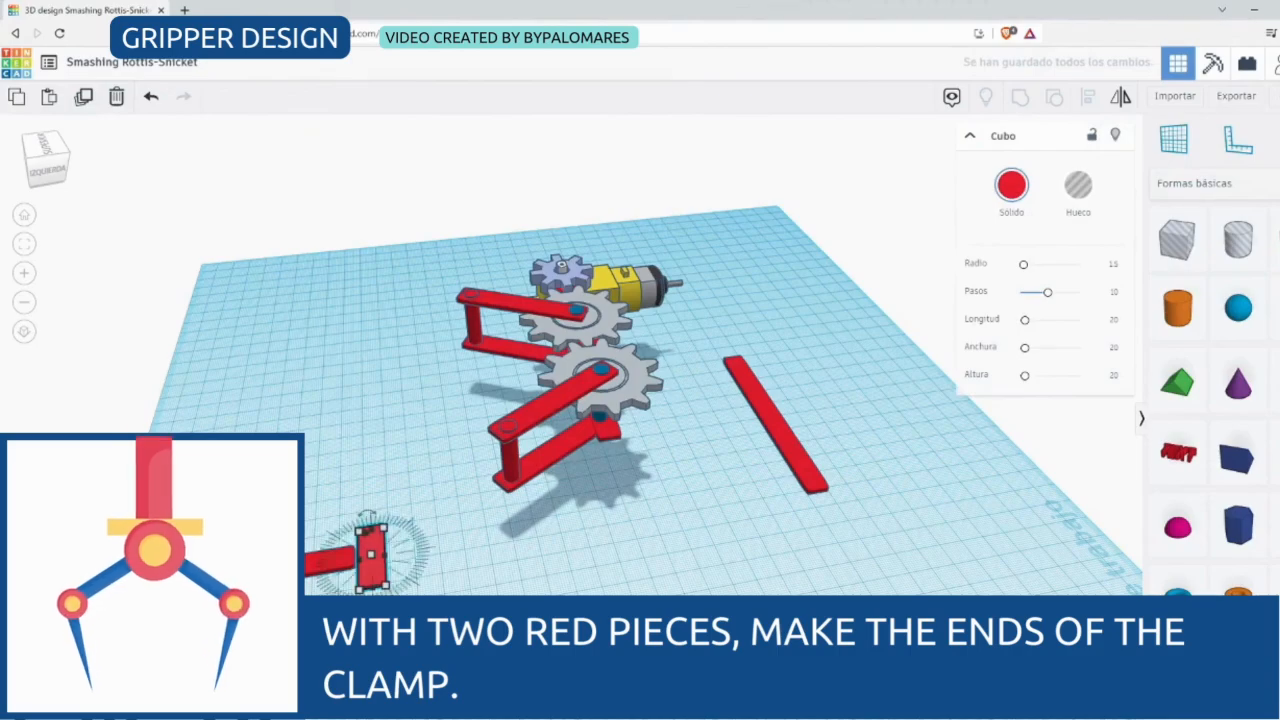
drag(367, 514, 400, 524)
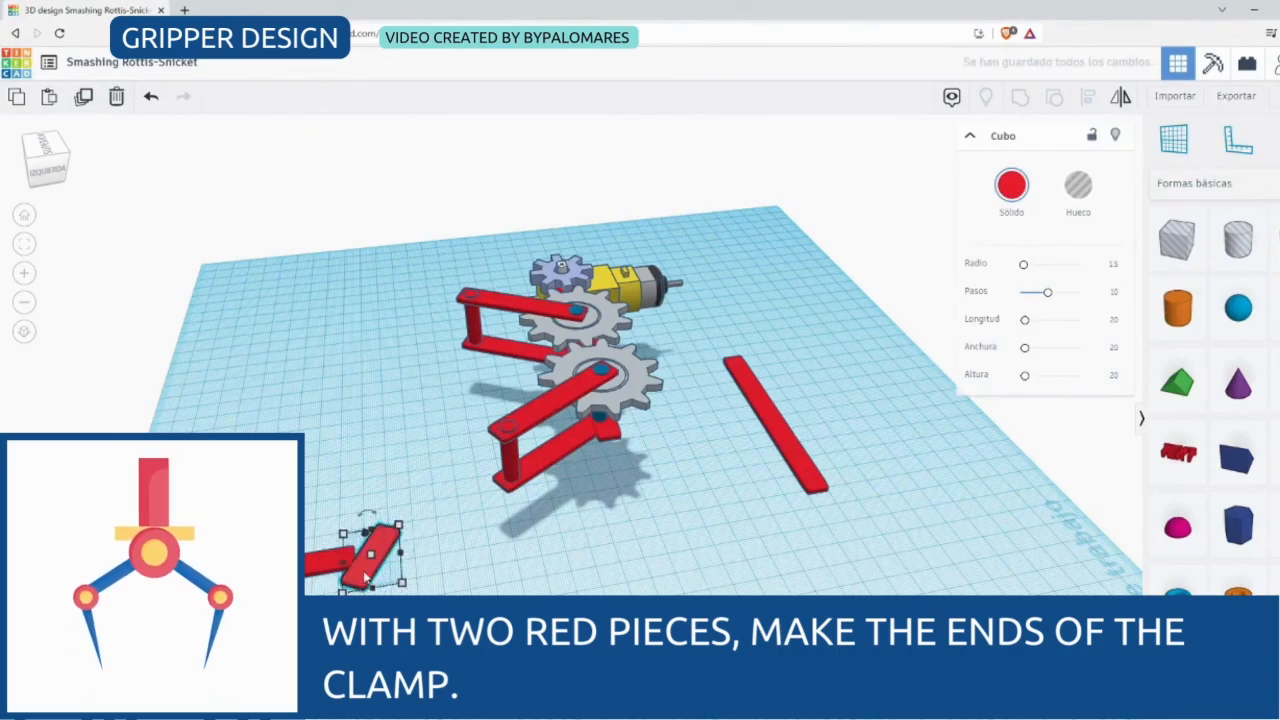
right_drag(370, 576, 398, 555)
drag(397, 552, 379, 554)
Select both short red bars of the clamp tip and group them
scroll(379, 553, up, 4)
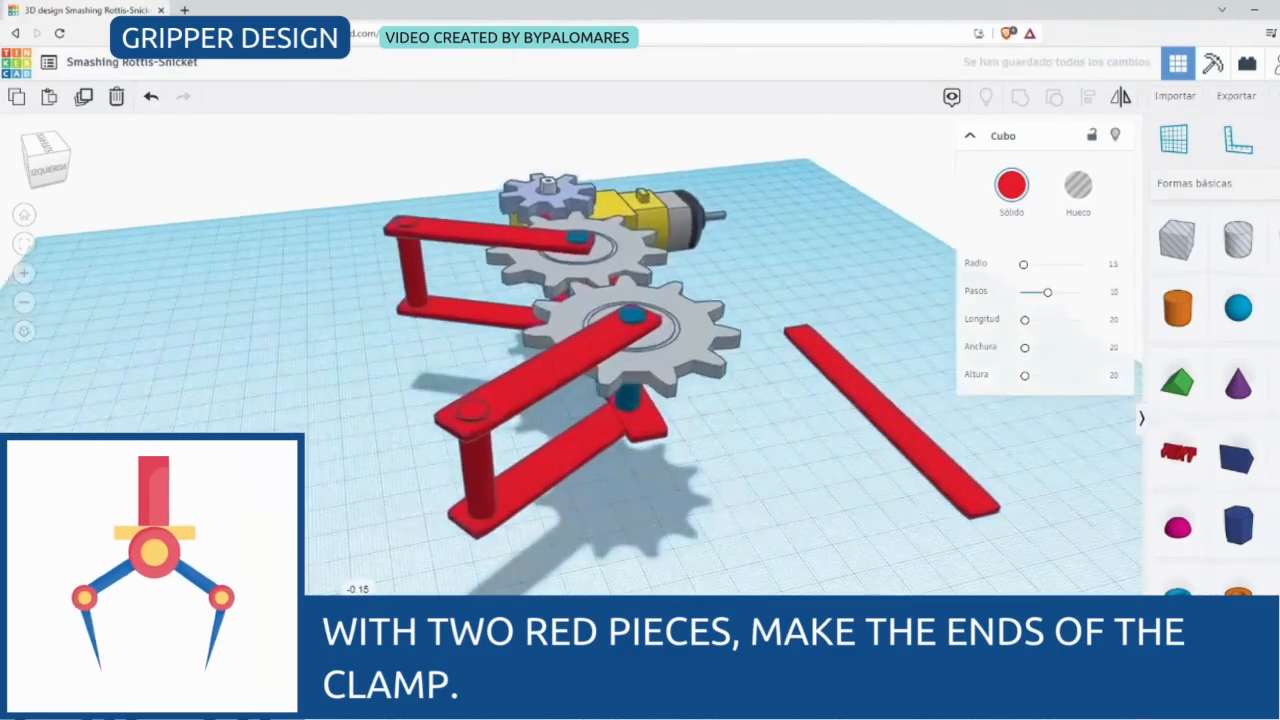
scroll(379, 553, down, 3)
click(57, 177)
mouse_move(57, 177)
mouse_down()
mouse_move(98, 168)
mouse_move(95, 145)
mouse_move(72, 158)
mouse_up()
shift+click(284, 606)
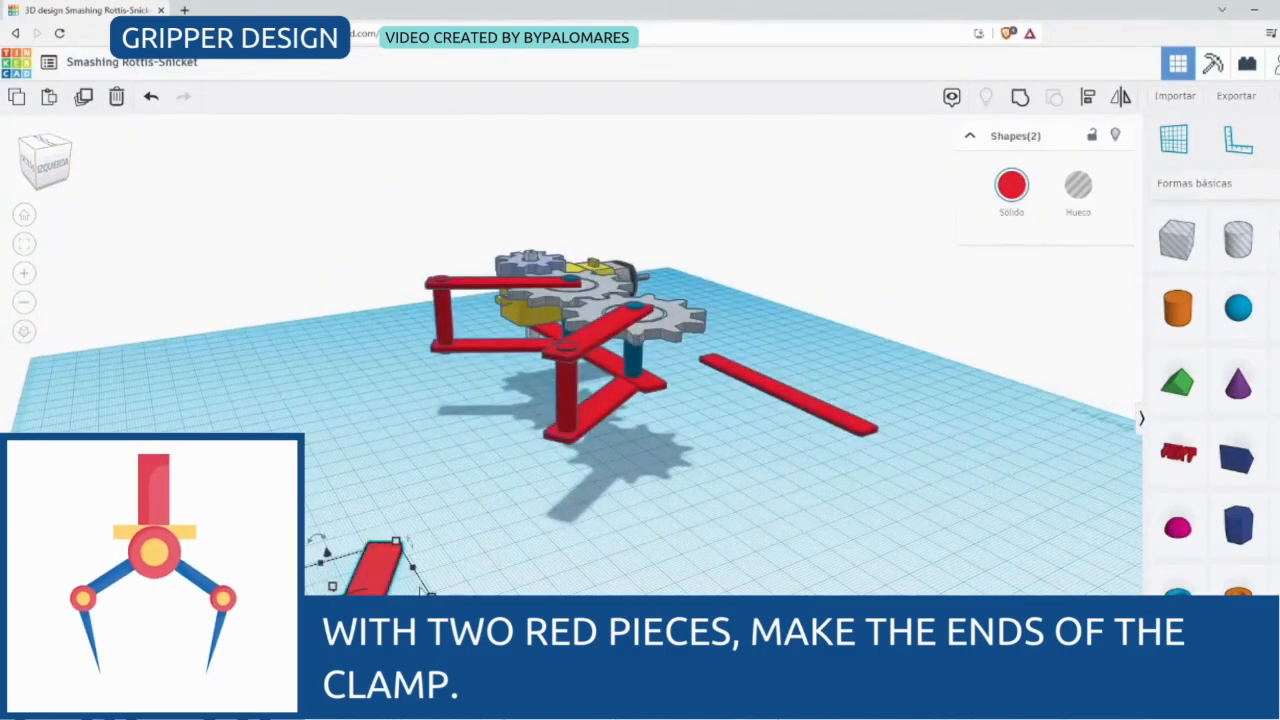
click(1020, 98)
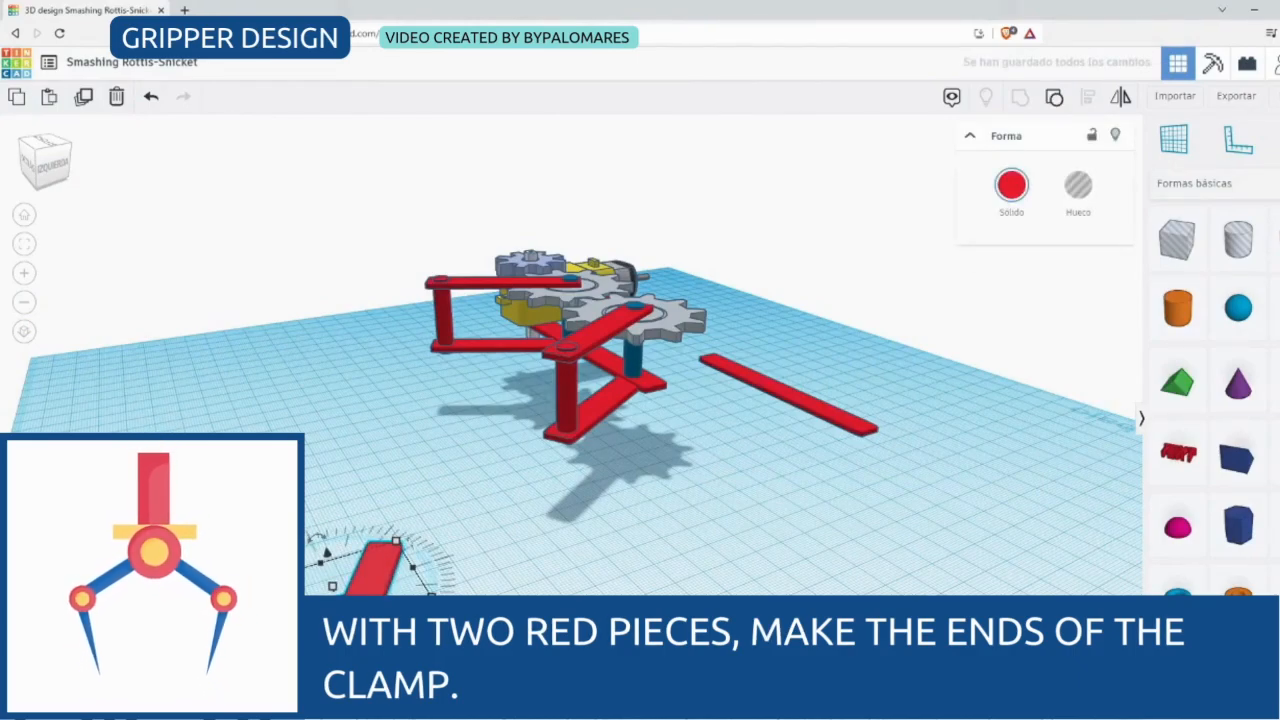
Raise the grouped clamp tip 33 mm above the workplane and fit it to the end of the nearer lower red arm
drag(326, 553, 310, 453)
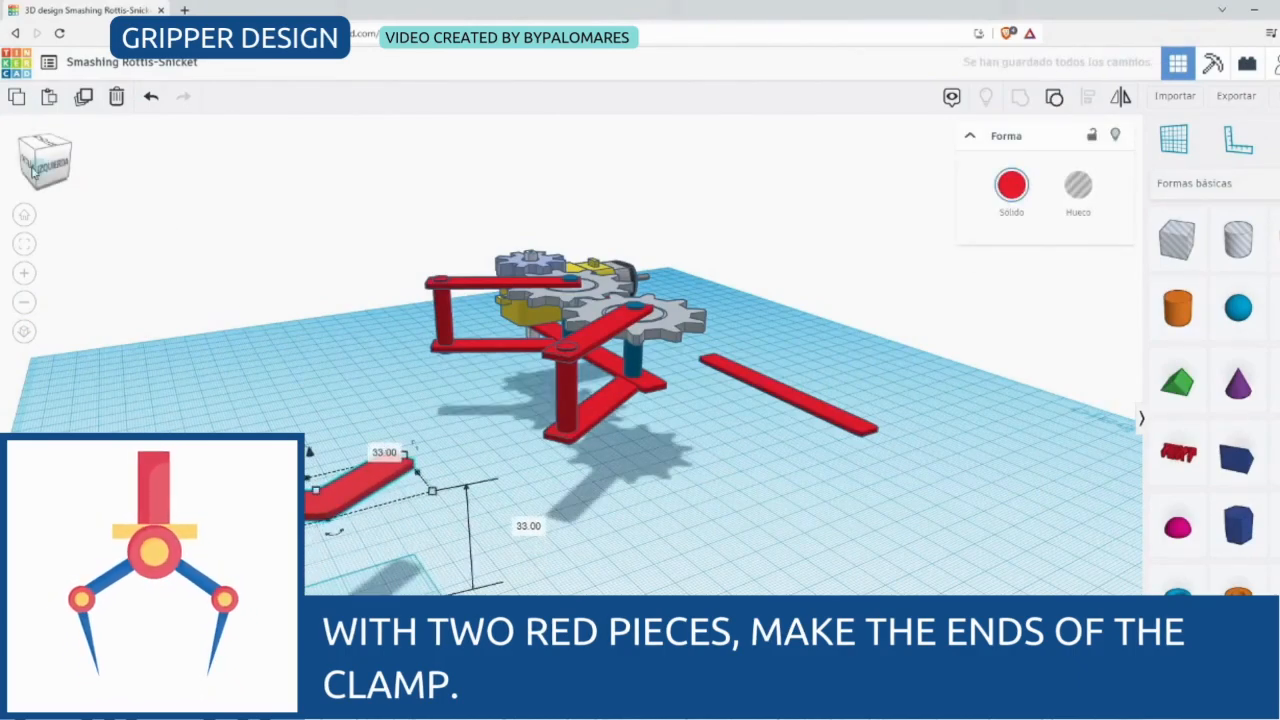
drag(47, 162, 20, 204)
drag(314, 530, 424, 497)
Colour the clamp tip blue and place a duplicate directly above it, beneath the upper red arm
click(1011, 185)
click(1124, 319)
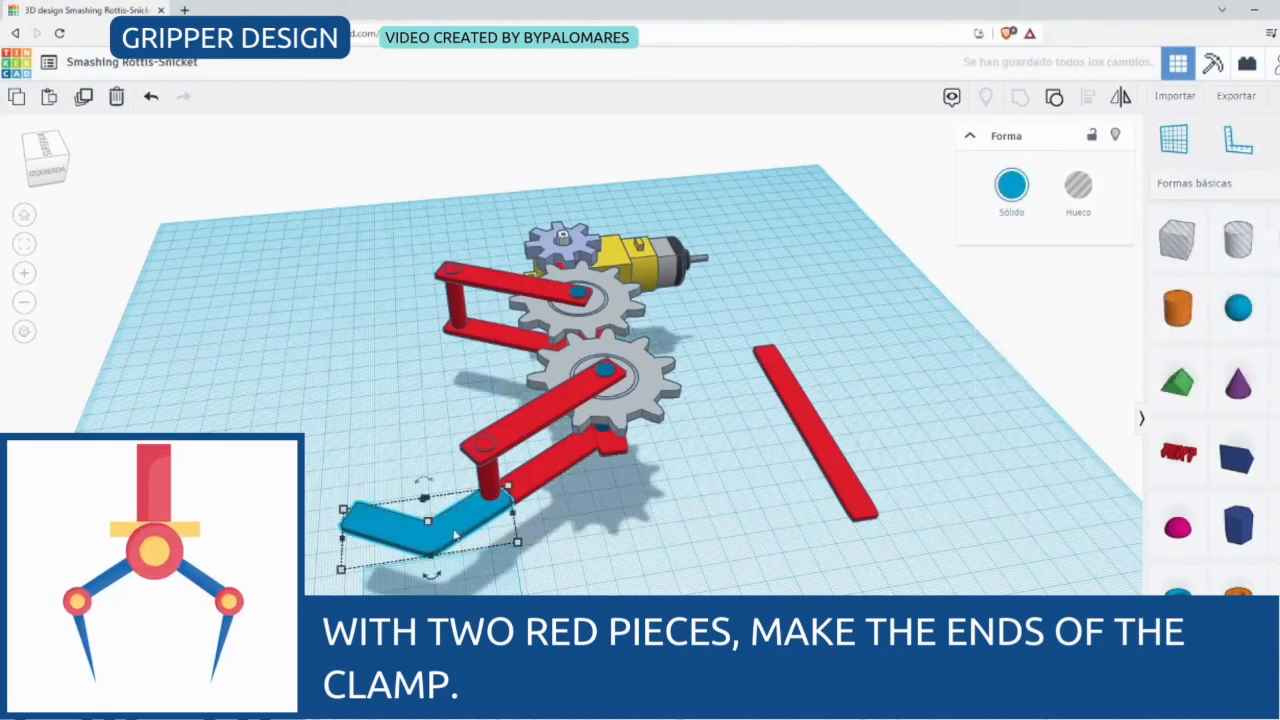
key(ctrl+v)
drag(510, 490, 413, 457)
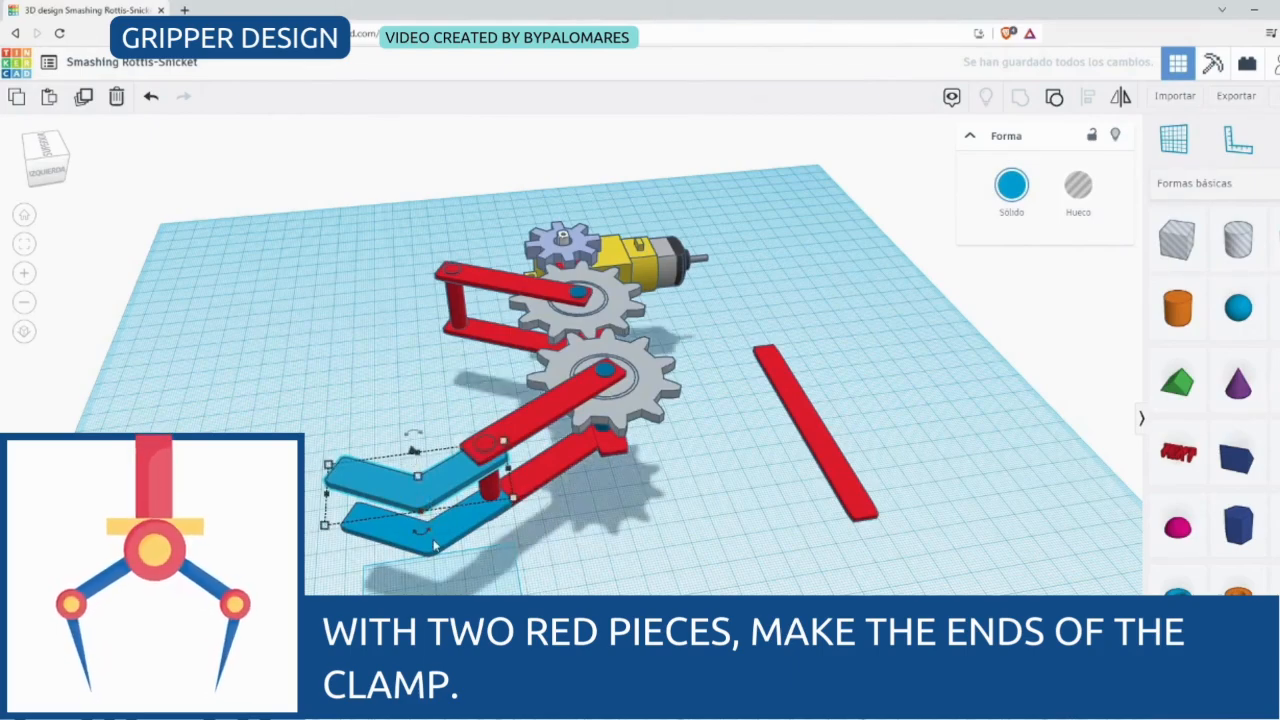
Align the upper and lower blue clamp tips with each other
shift+click(435, 543)
click(1089, 100)
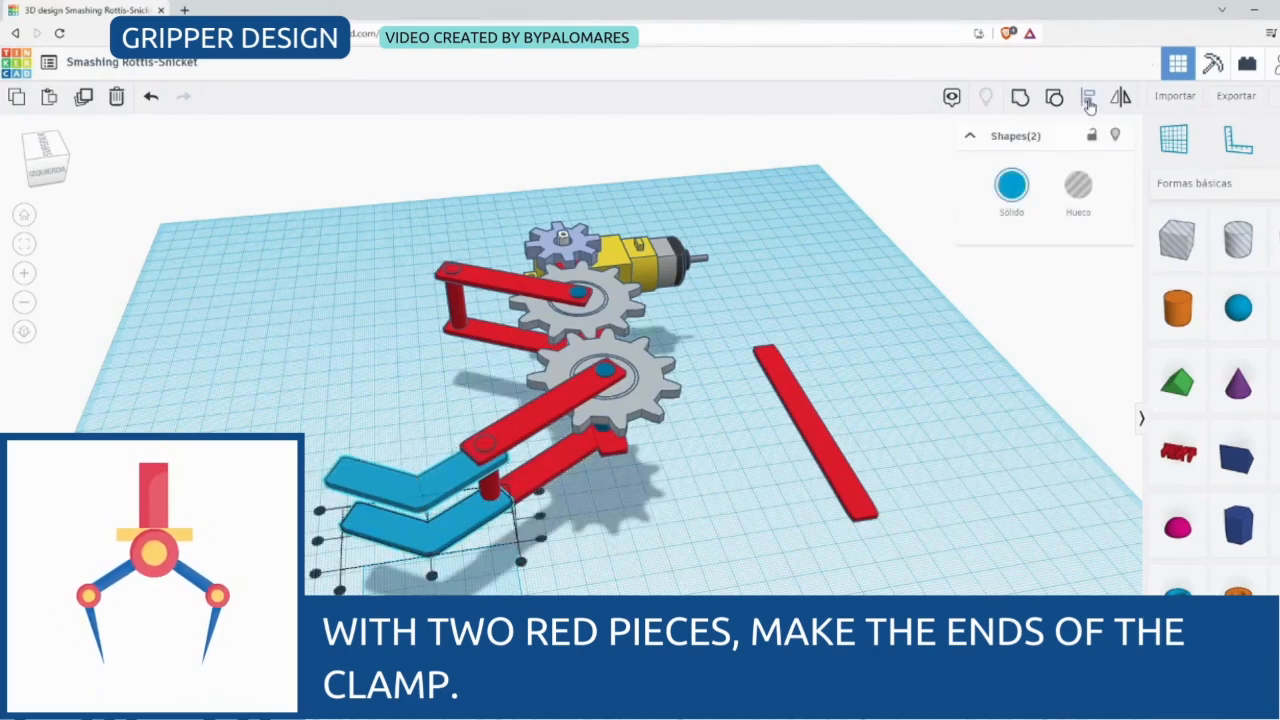
click(317, 541)
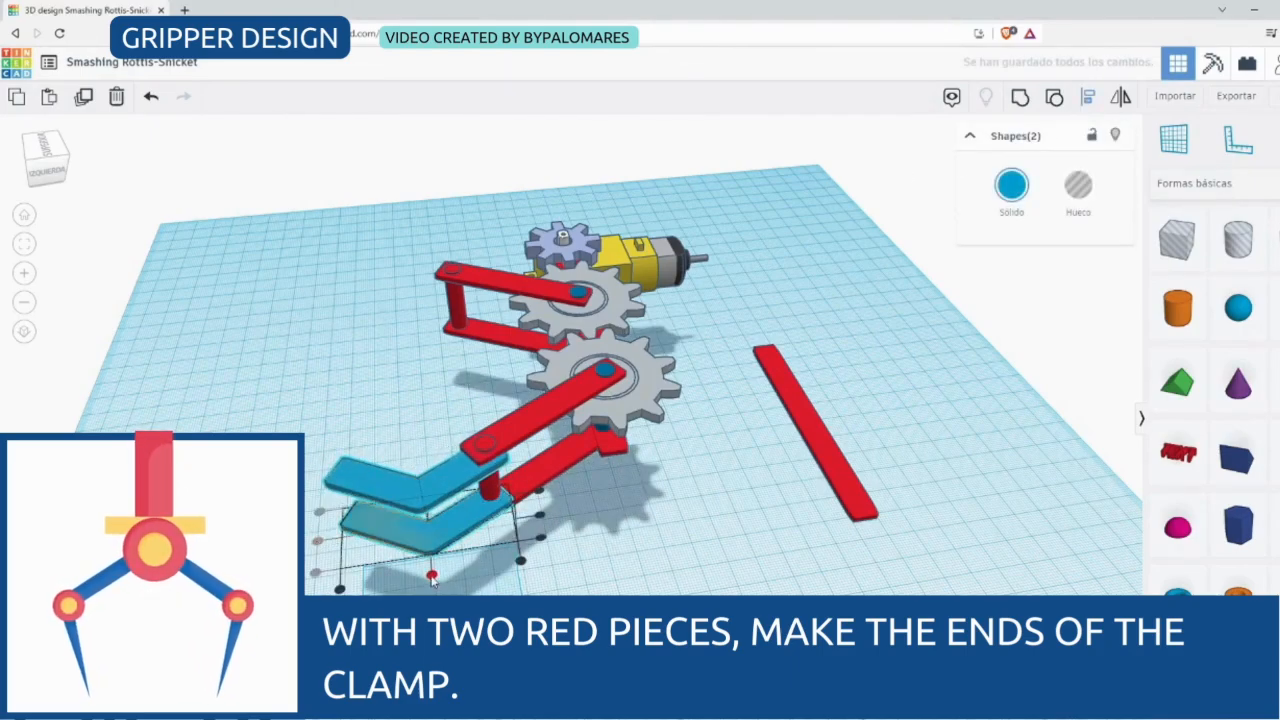
click(615, 592)
Duplicate the blue cylinder from the nearer gear and place the copy vertically through the free ends of both blue clamp tips
mouse_move(57, 178)
mouse_down()
mouse_move(57, 162)
mouse_move(101, 169)
mouse_move(61, 173)
mouse_up()
click(615, 370)
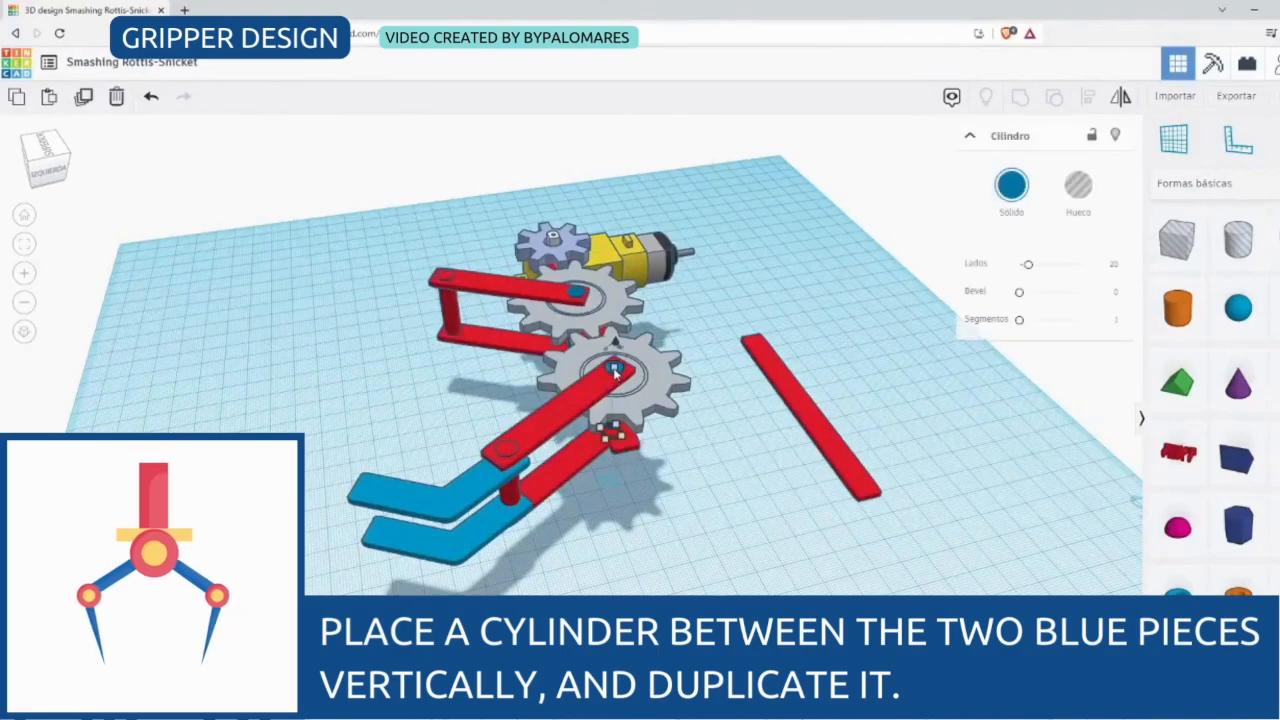
key(ctrl+d)
scroll(618, 370, up, 4)
drag(656, 342, 300, 530)
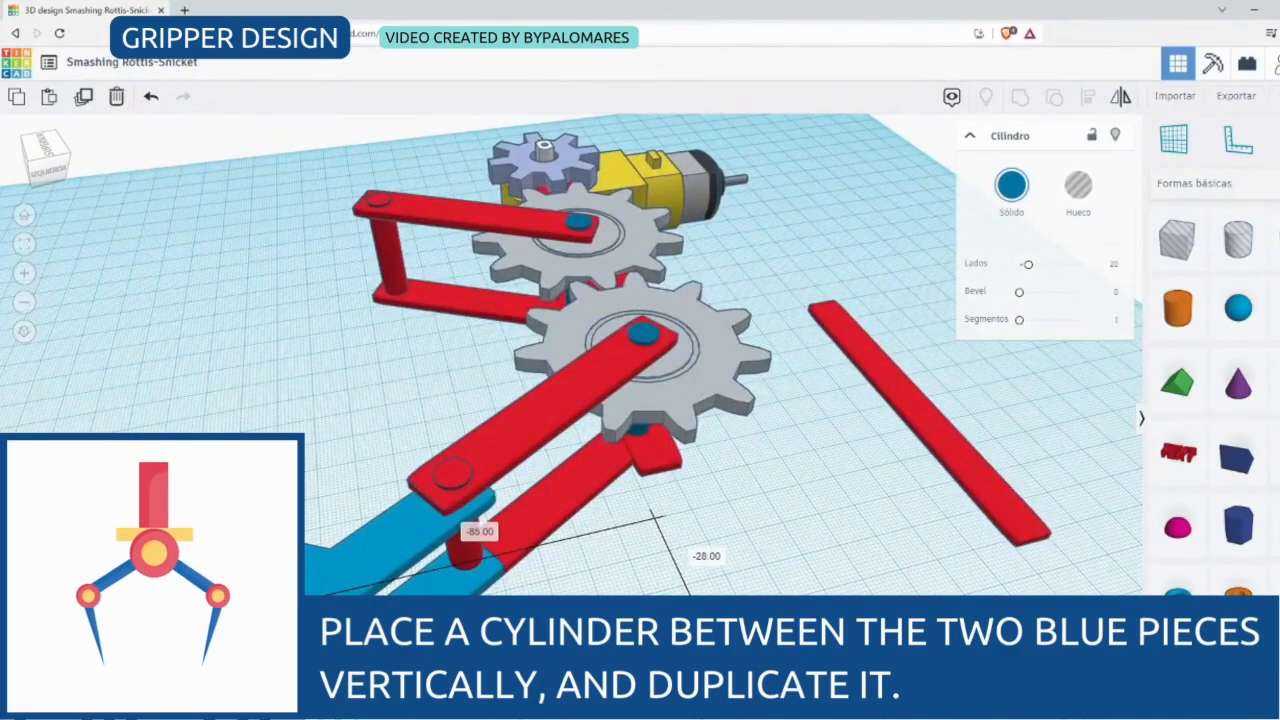
drag(47, 171, 59, 158)
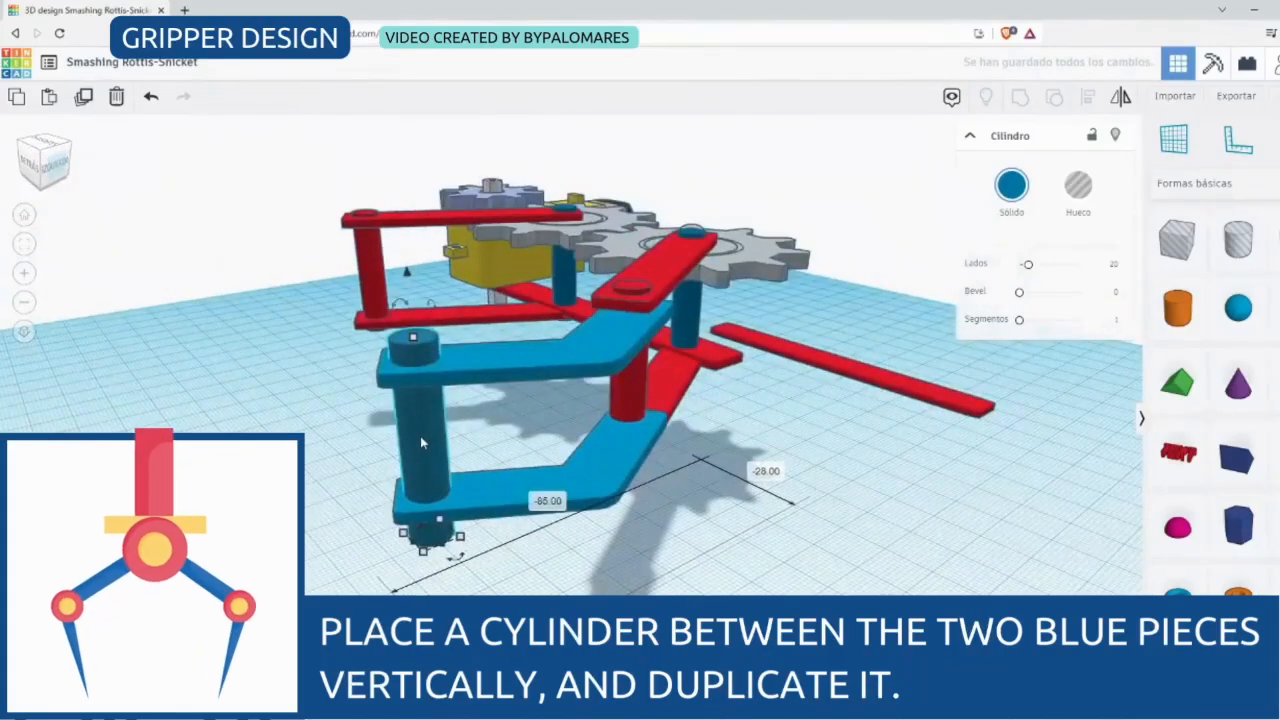
Group the vertical end cylinder with the upper and lower blue clamp tips
mouse_move(60, 168)
mouse_down()
mouse_move(74, 168)
mouse_move(45, 184)
mouse_move(58, 178)
mouse_move(47, 161)
mouse_up()
scroll(117, 281, down, 4)
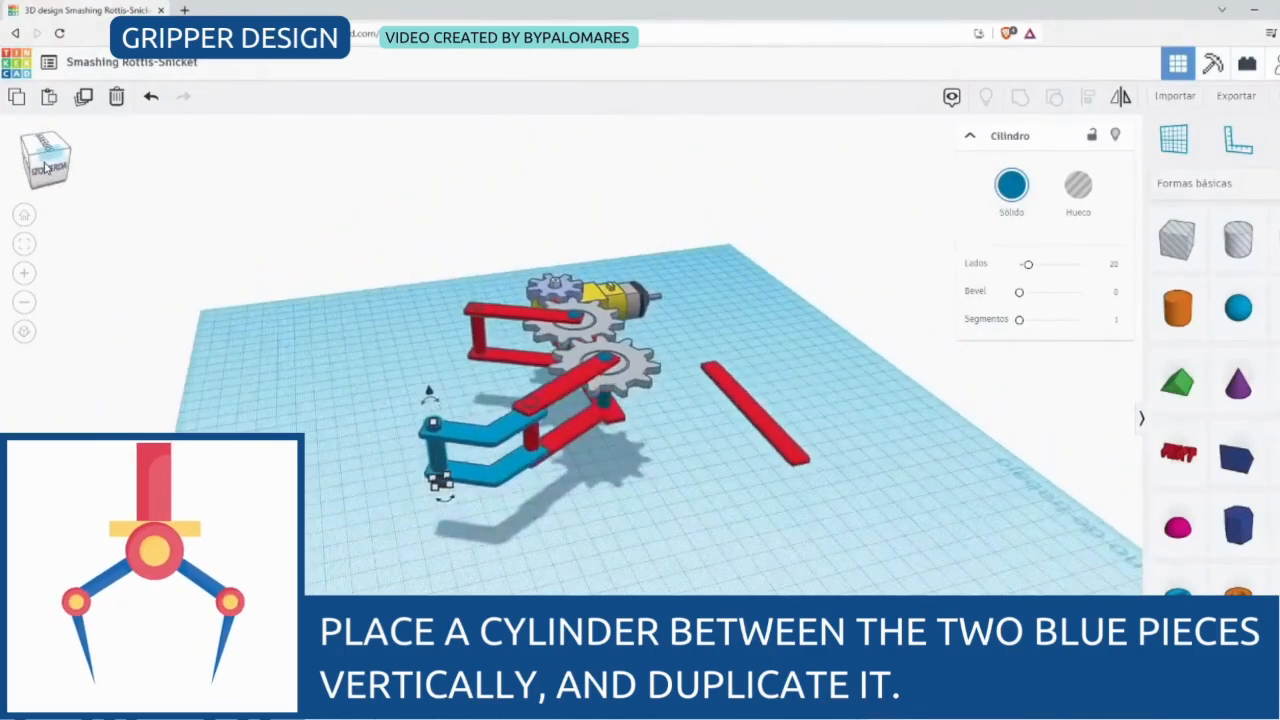
shift+click(477, 442)
shift+click(474, 482)
click(1020, 97)
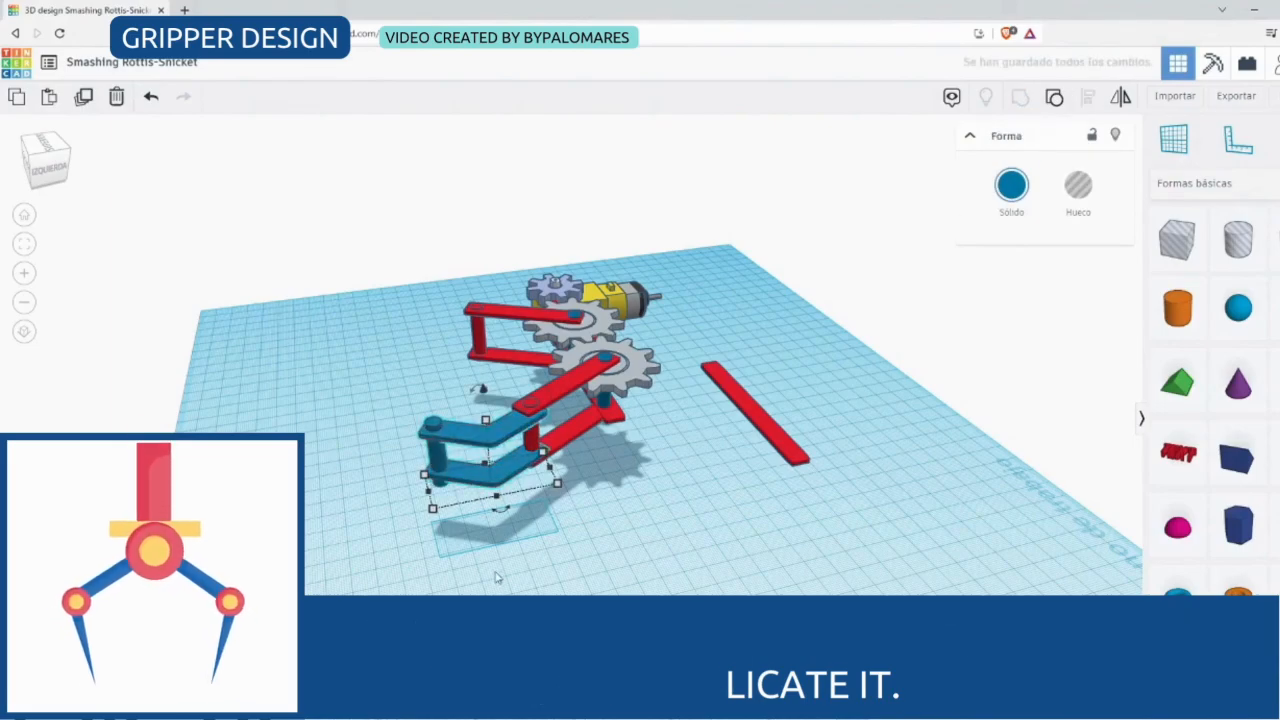
Duplicate the grouped clamp end, turn the copy 180 degrees, and place it at the end of the opposite red arm
key(ctrl+d)
drag(497, 492, 455, 395)
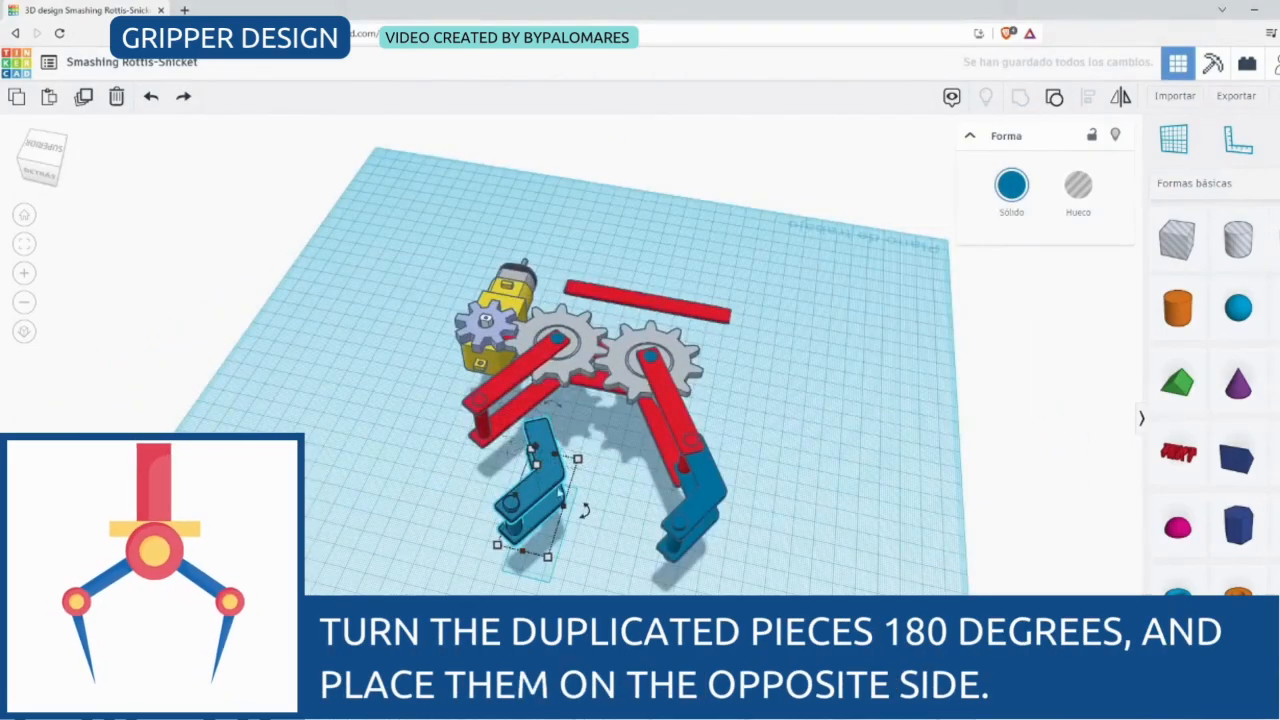
click(554, 401)
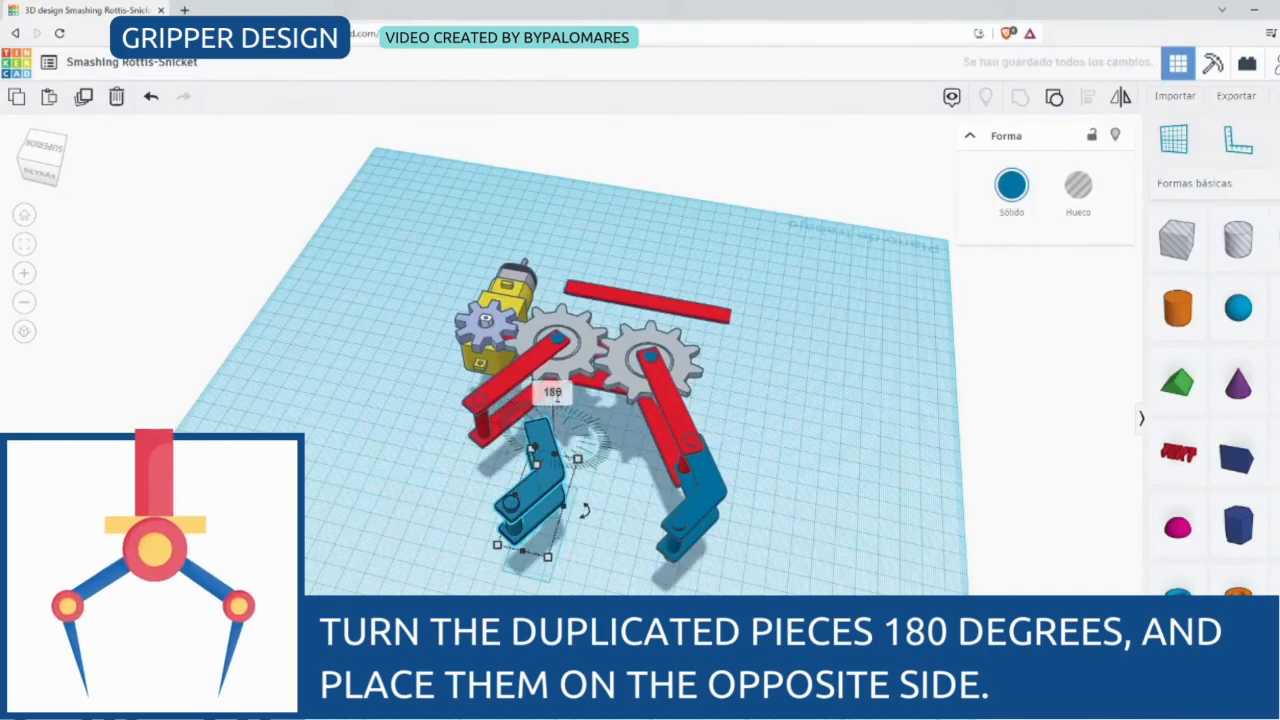
key(Return)
drag(521, 459, 440, 444)
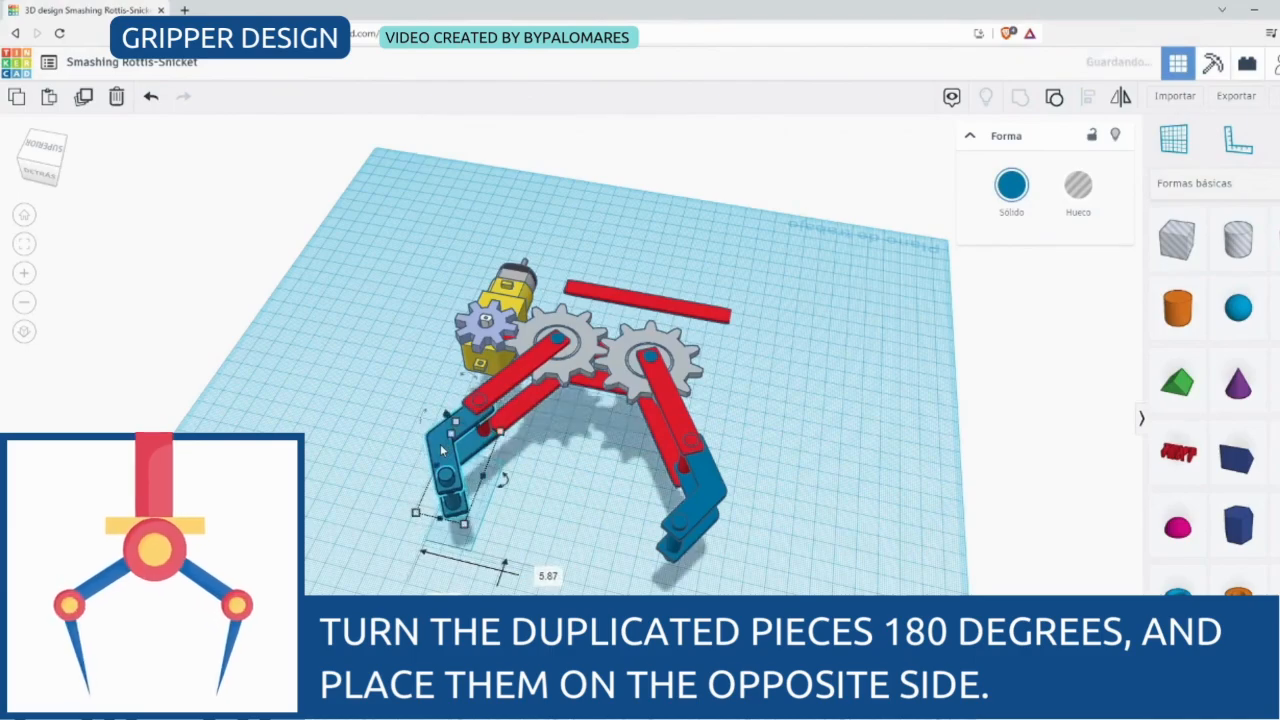
Adjust the height of the copied clamp end to 28 mm above the workplane so it meets the red arm bars
click(44, 170)
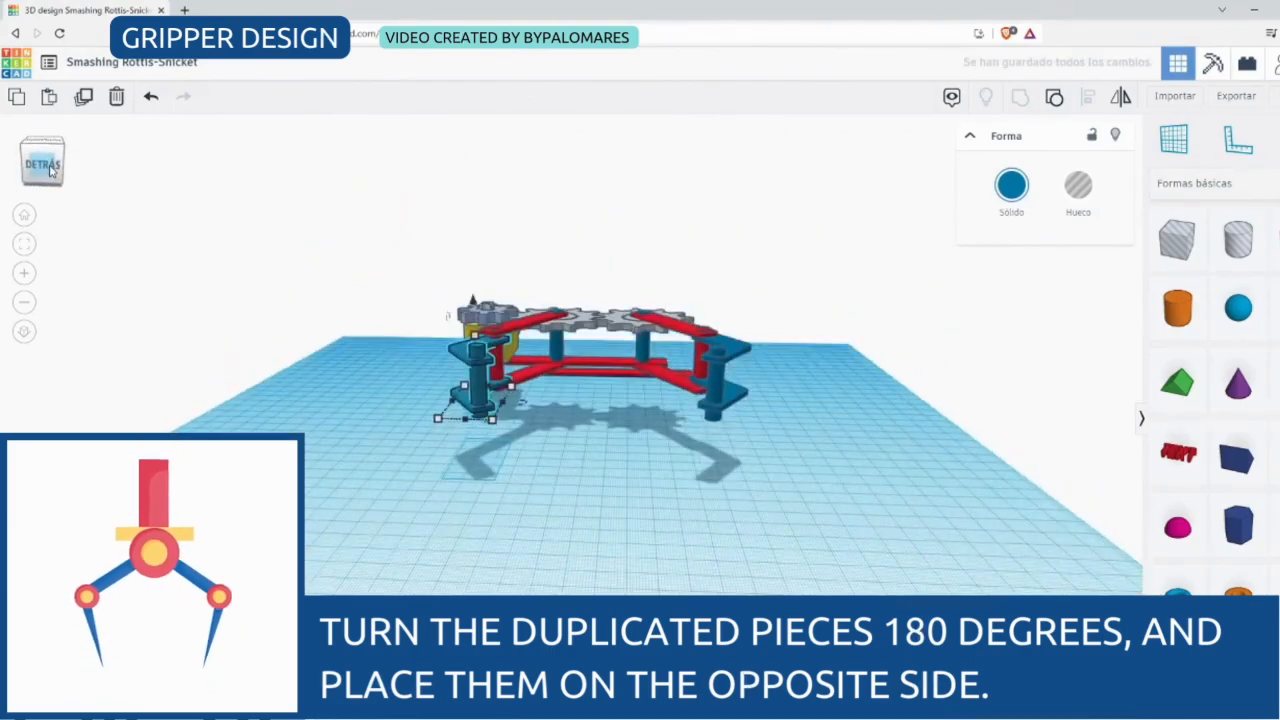
scroll(646, 456, up, 4)
drag(397, 235, 397, 227)
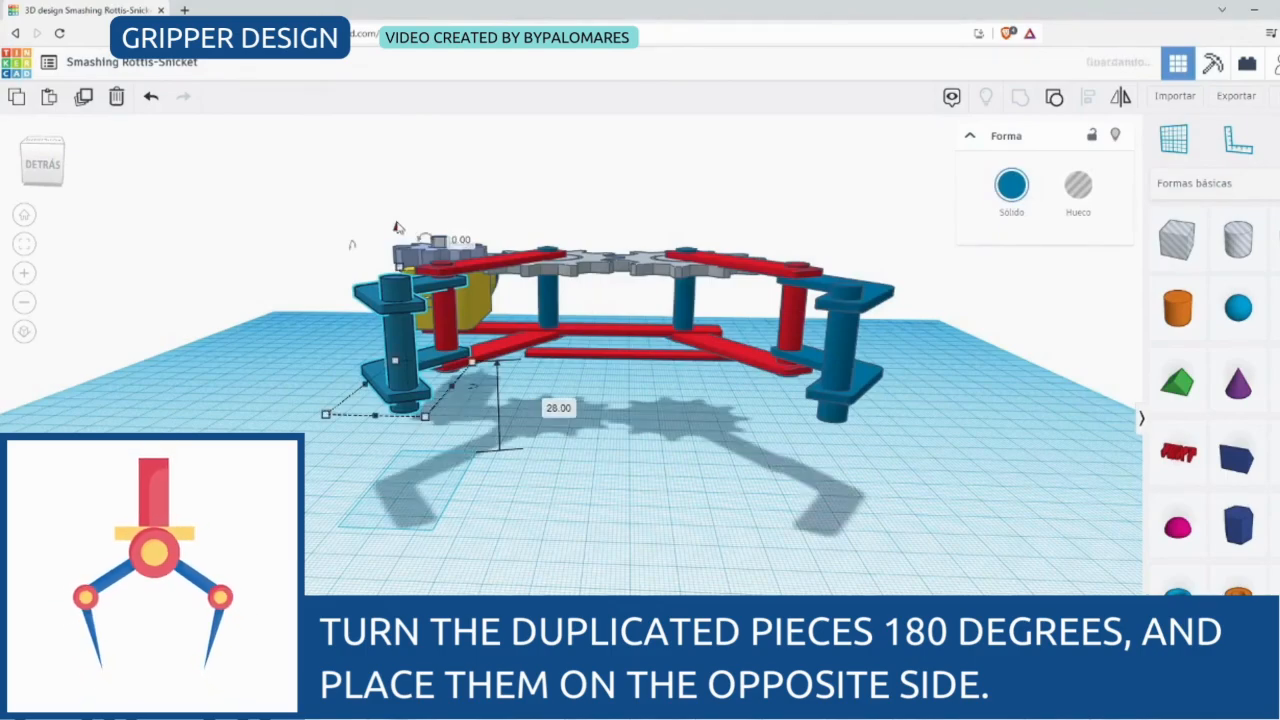
click(744, 211)
Select the blue end cylinders of both clamp ends and align them with each other
drag(58, 170, 40, 172)
click(38, 173)
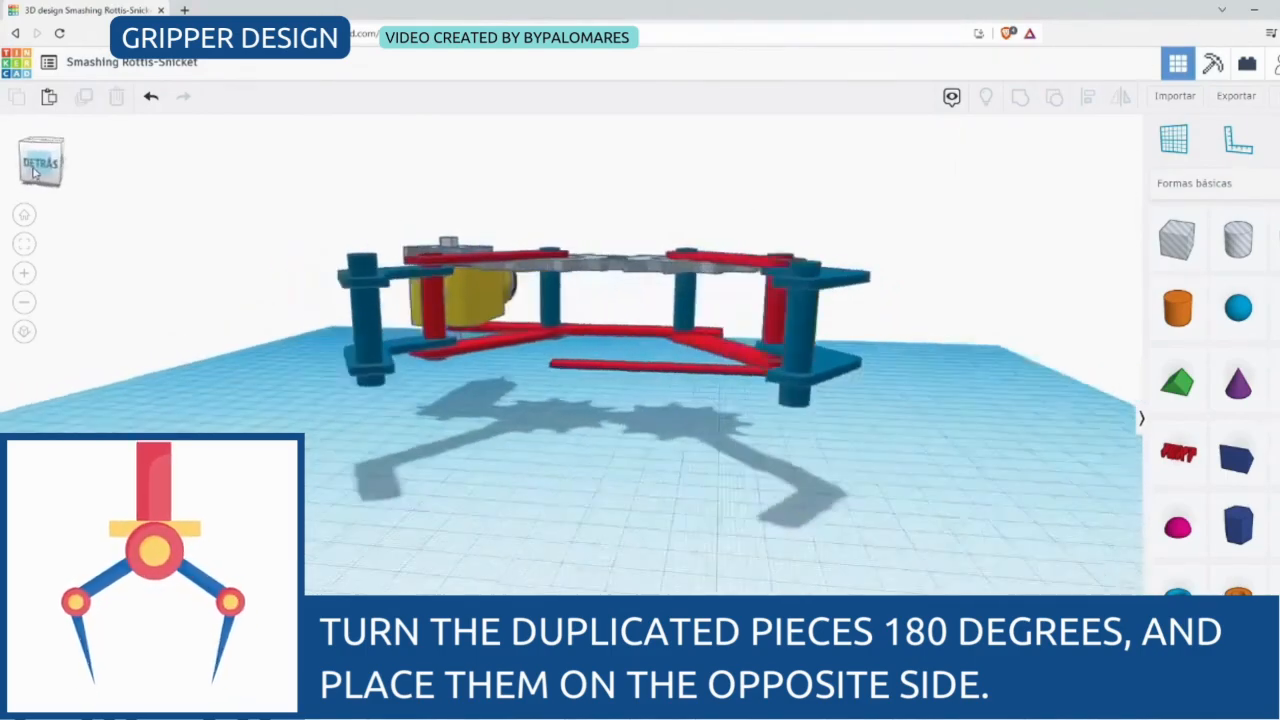
drag(464, 474, 464, 473)
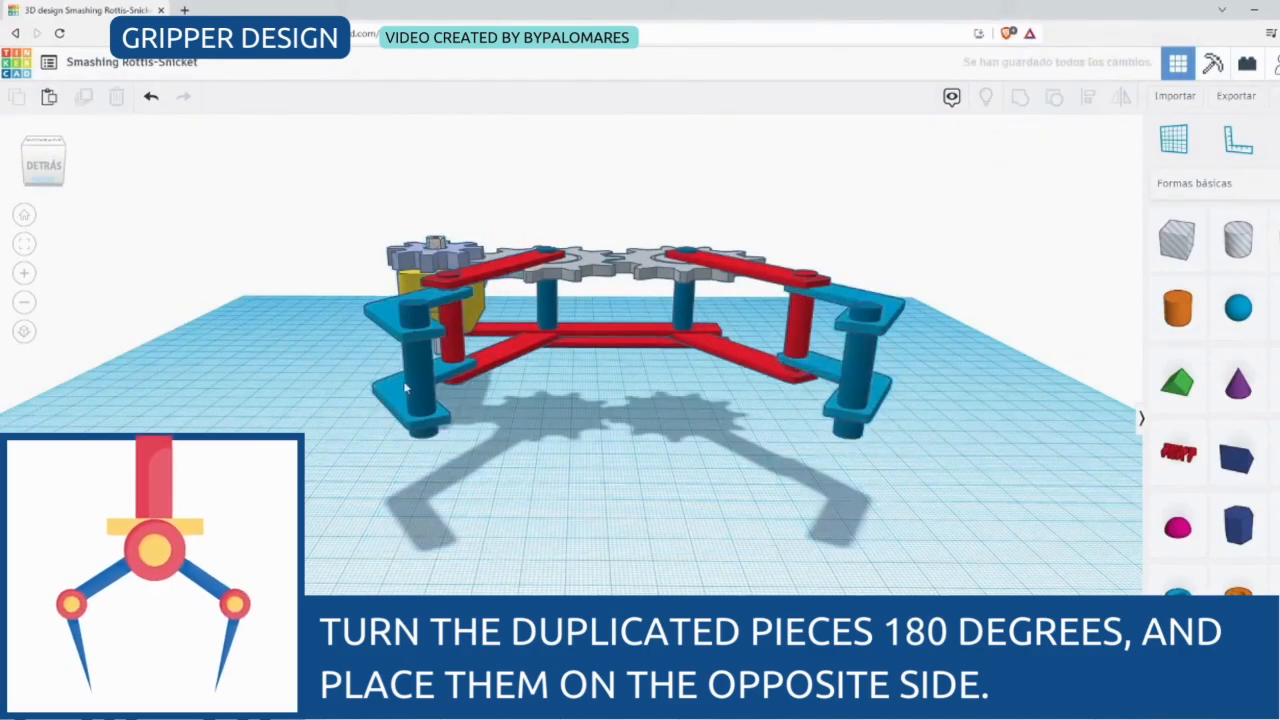
click(407, 388)
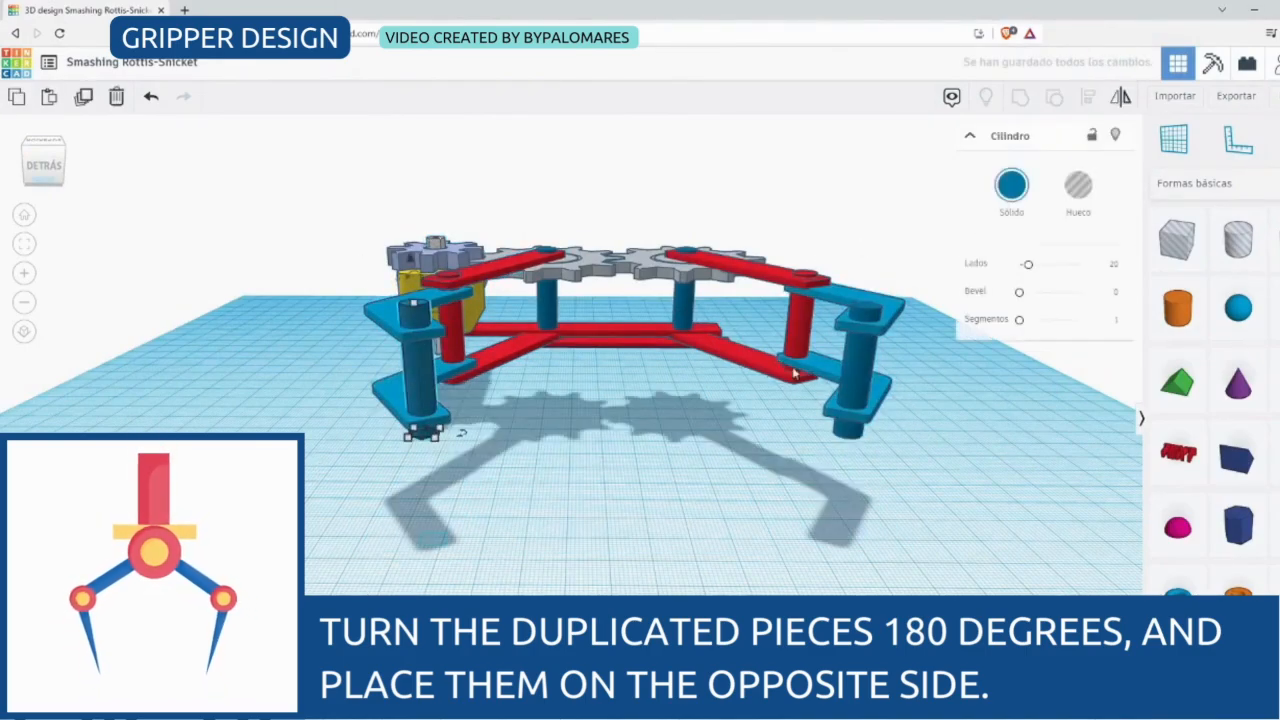
shift+click(851, 372)
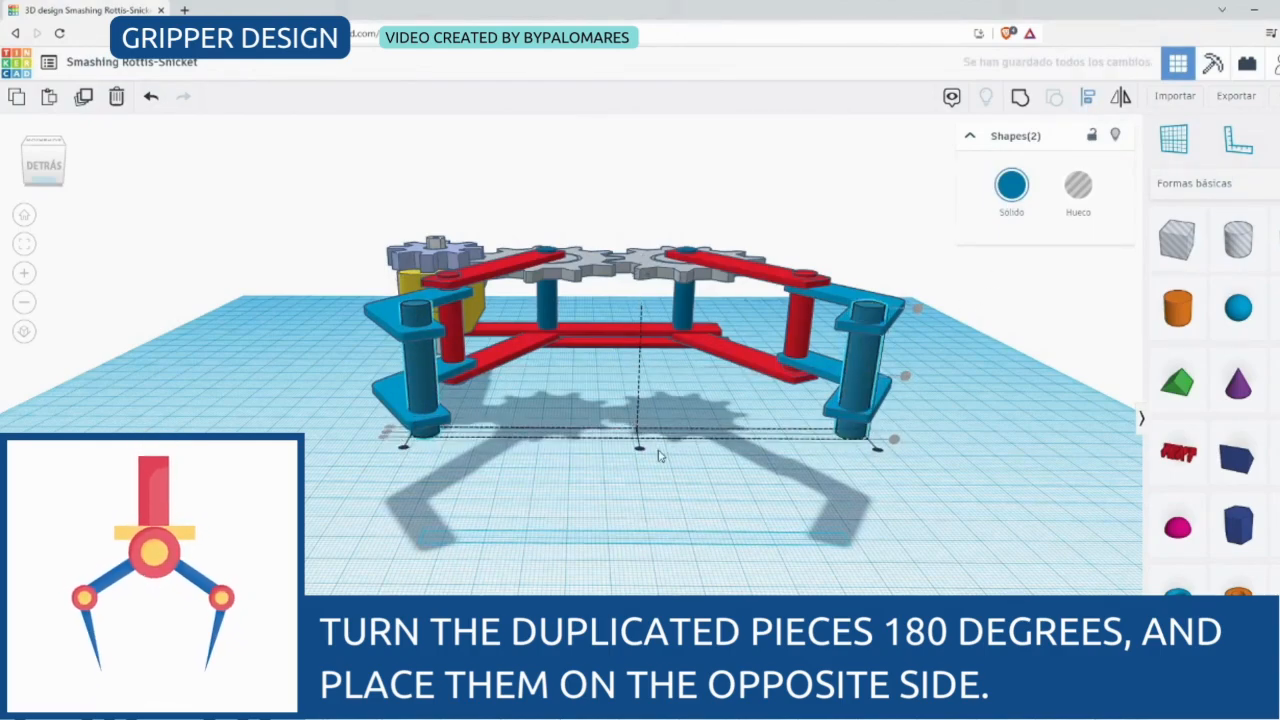
click(28, 142)
click(300, 323)
Rotate the loose red bar crosswise to the gripper's base bar, duplicate it, and set the two bars parallel with a small gap
drag(44, 160, 114, 174)
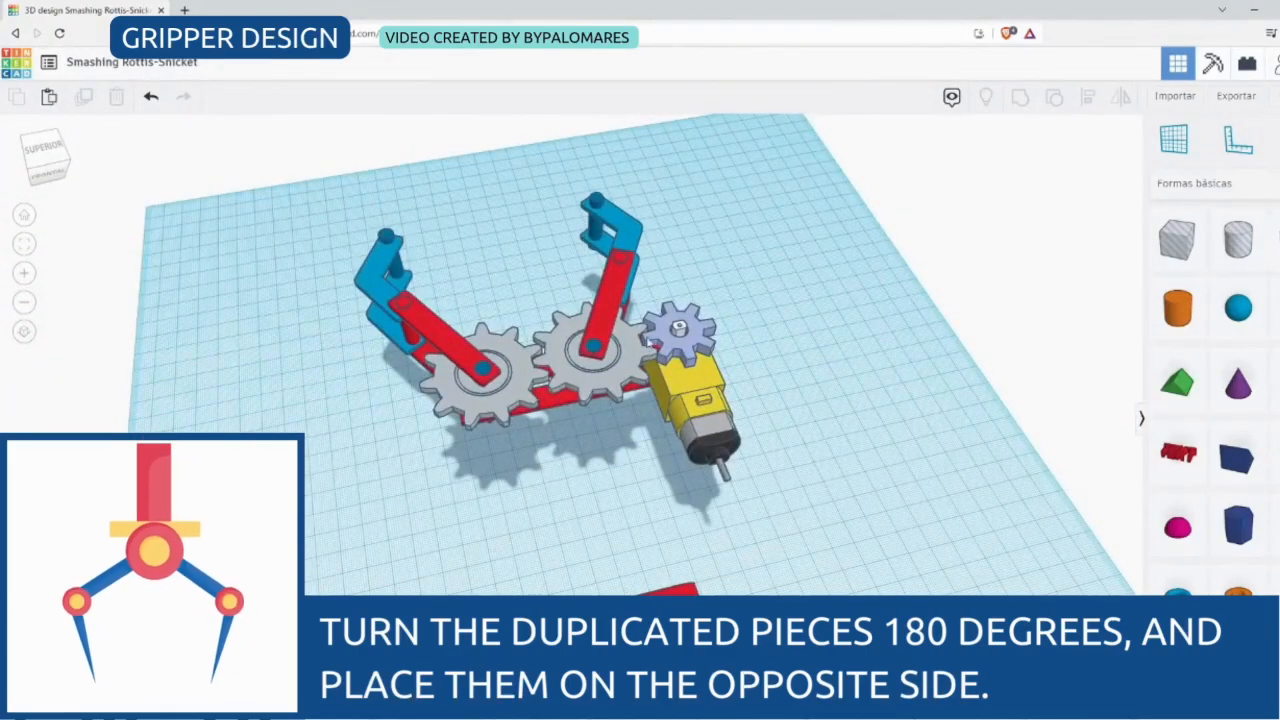
right_drag(562, 450, 595, 532)
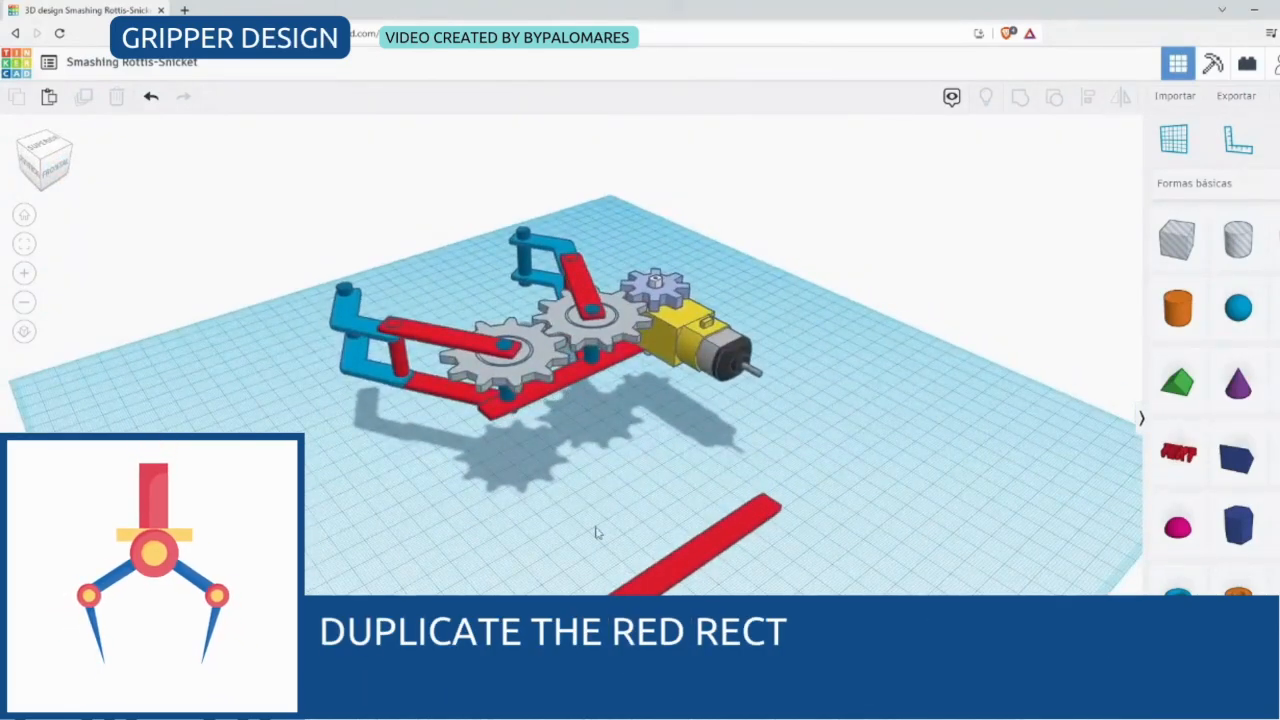
click(690, 555)
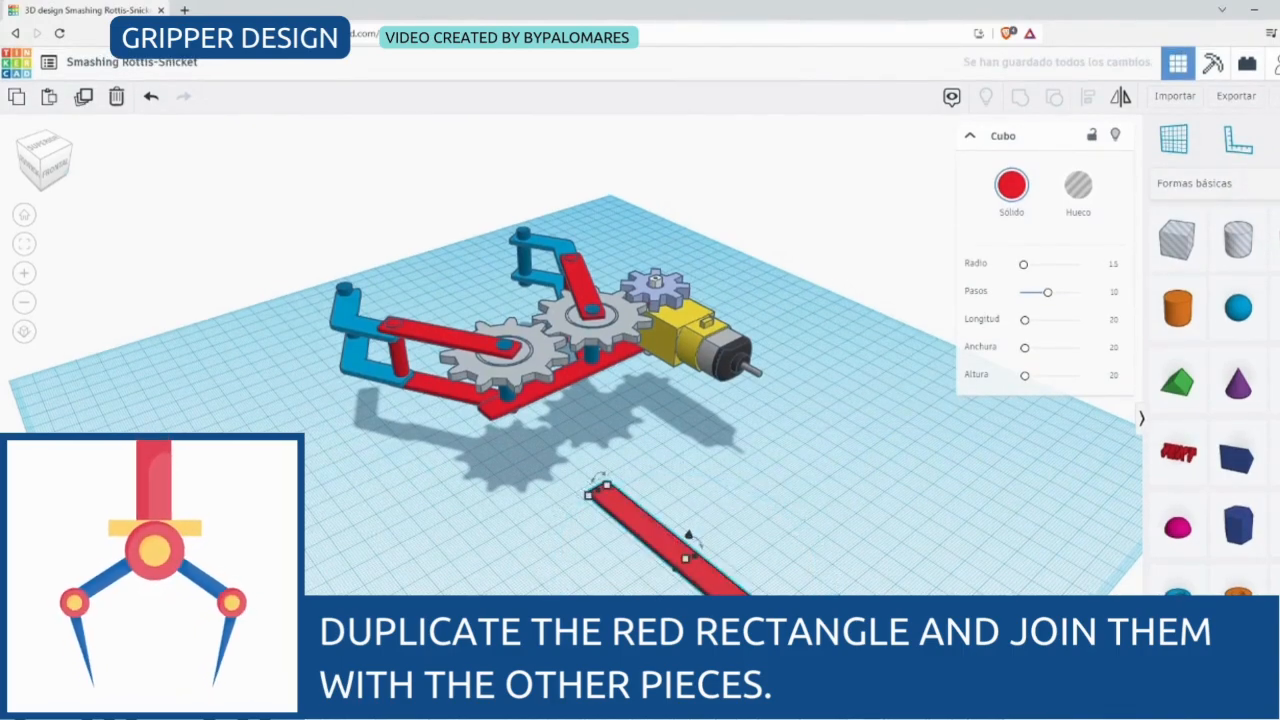
key(ctrl+d)
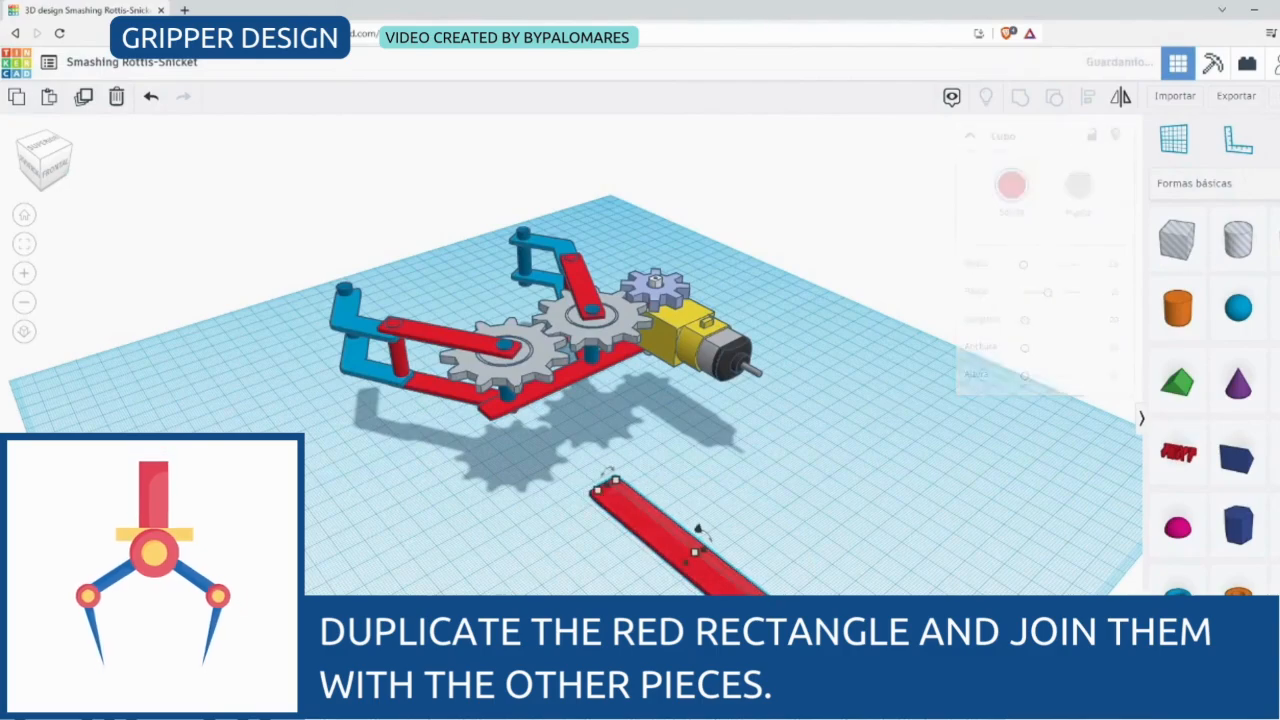
drag(688, 536, 808, 580)
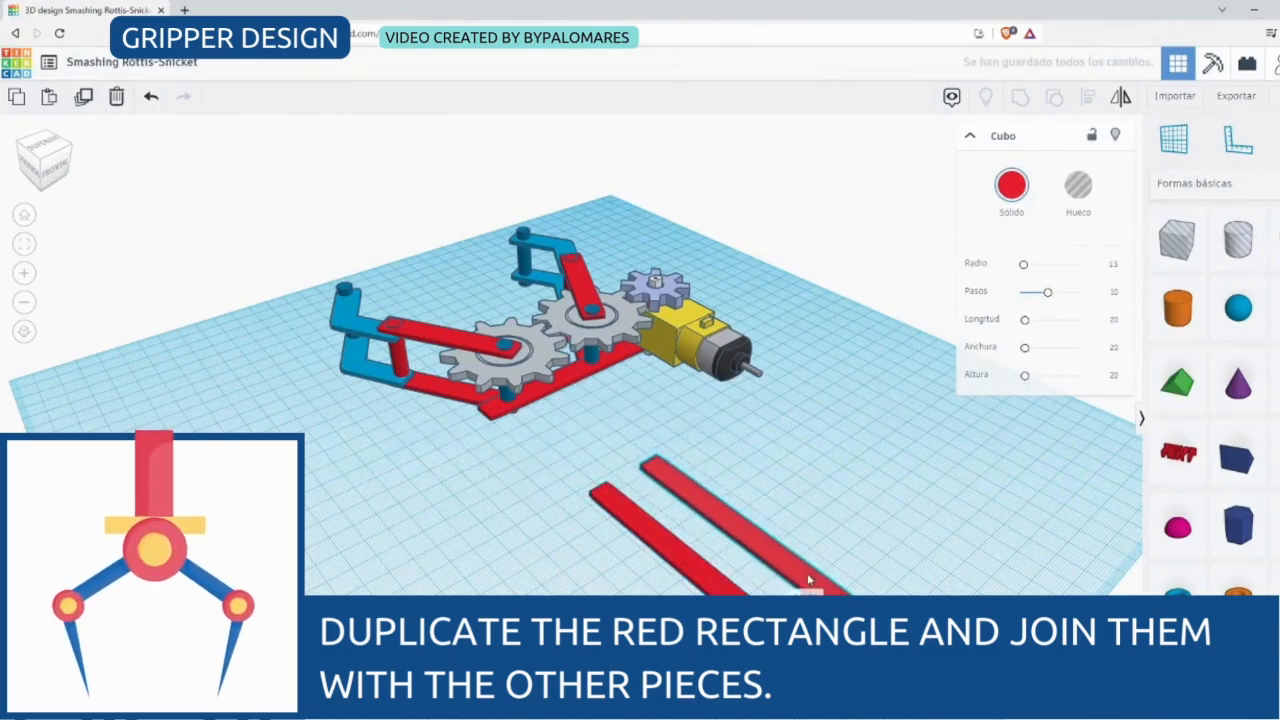
drag(668, 543, 683, 537)
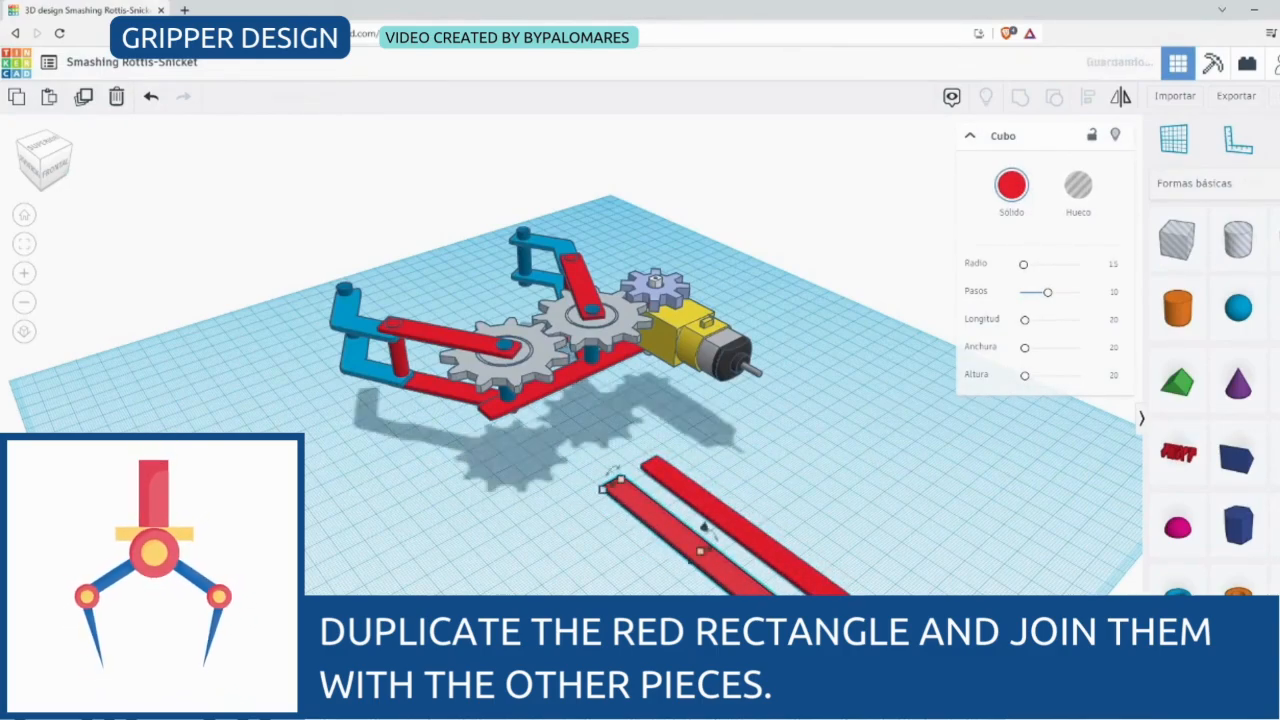
Group the two parallel red bars and join them to the gripper's base beneath the large gears, extending away from the clamp ends
shift+click(774, 563)
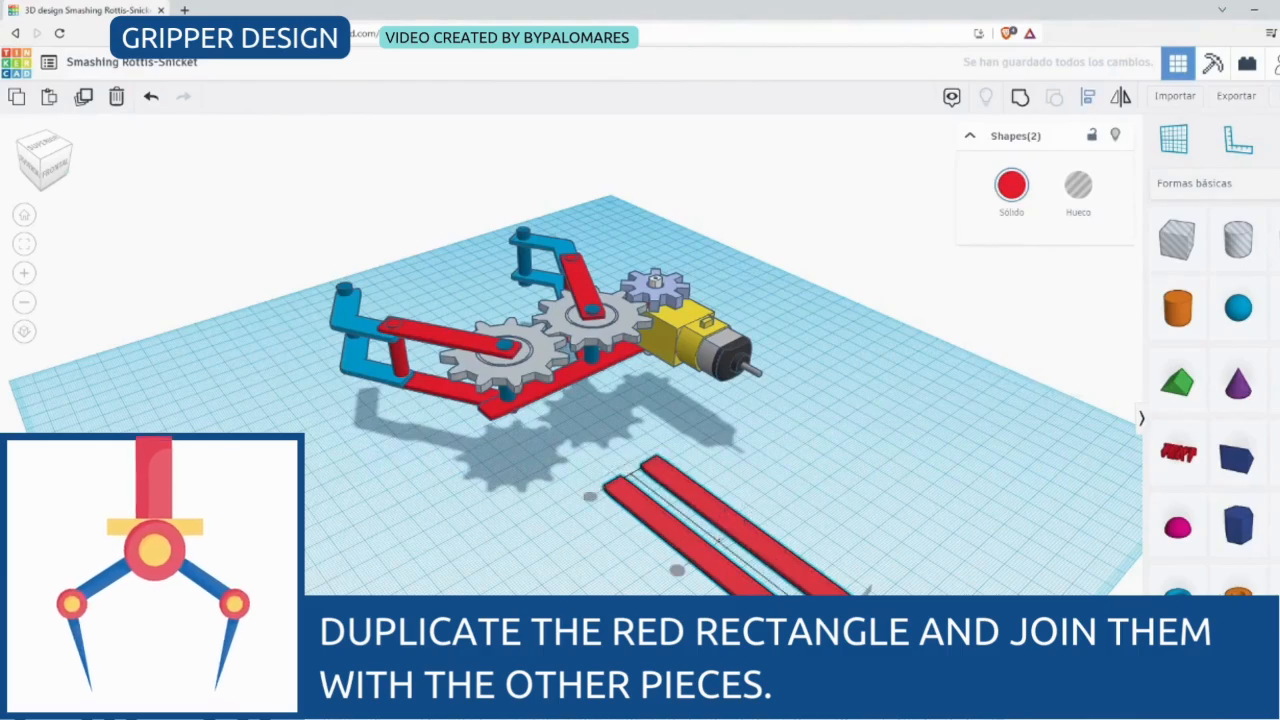
key(ctrl+g)
drag(725, 518, 672, 488)
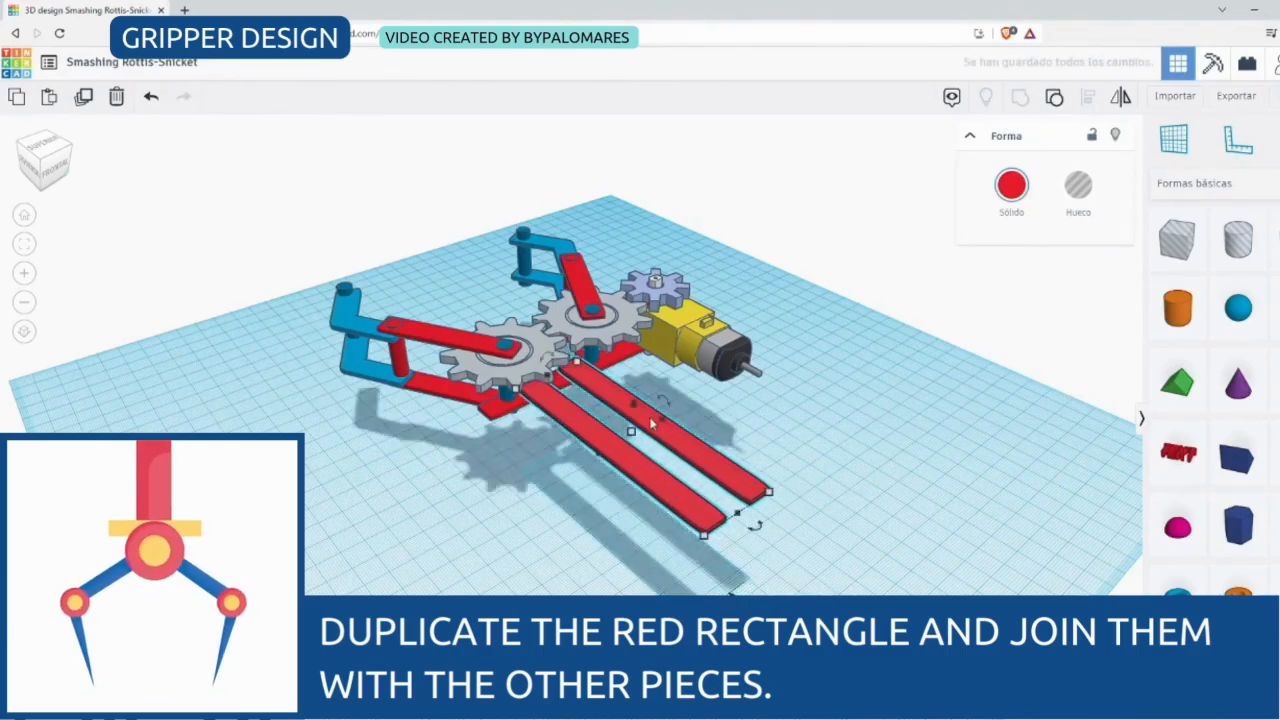
drag(47, 178, 76, 182)
click(708, 210)
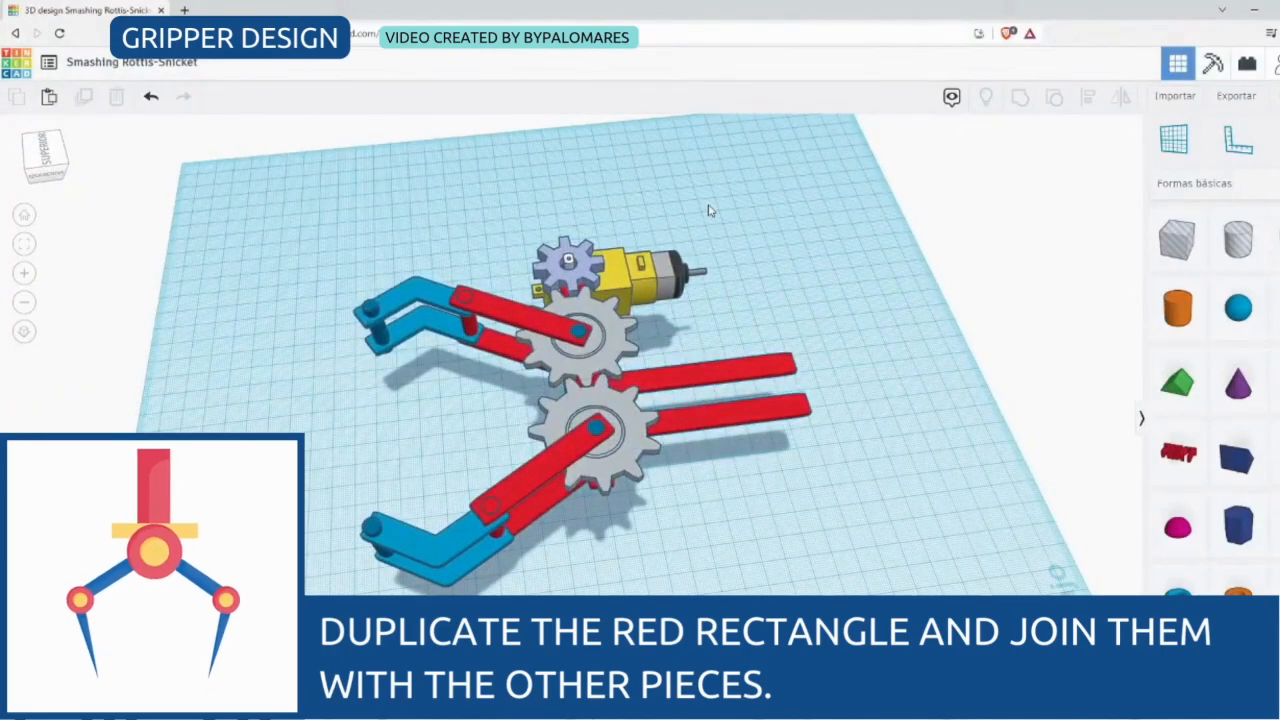
drag(60, 163, 519, 163)
right_drag(519, 163, 630, 163)
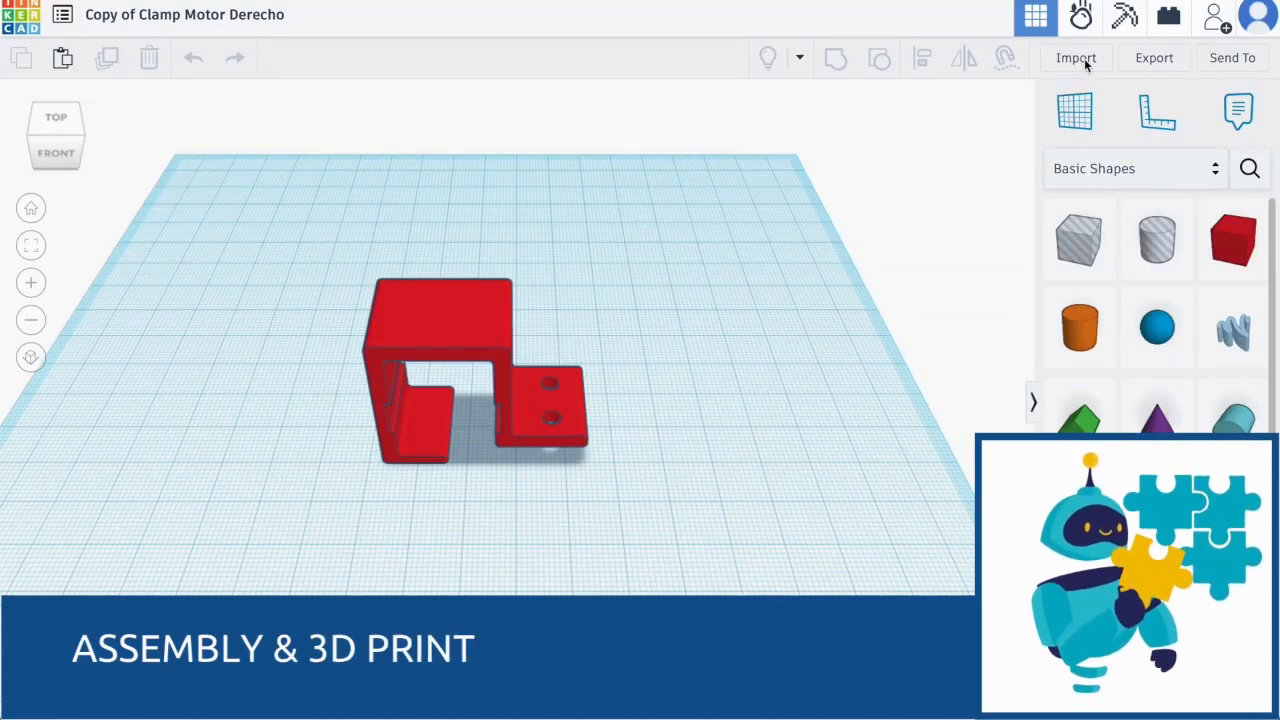
Open the export options for the clamp motor design and view its 3D printing choices
click(1157, 60)
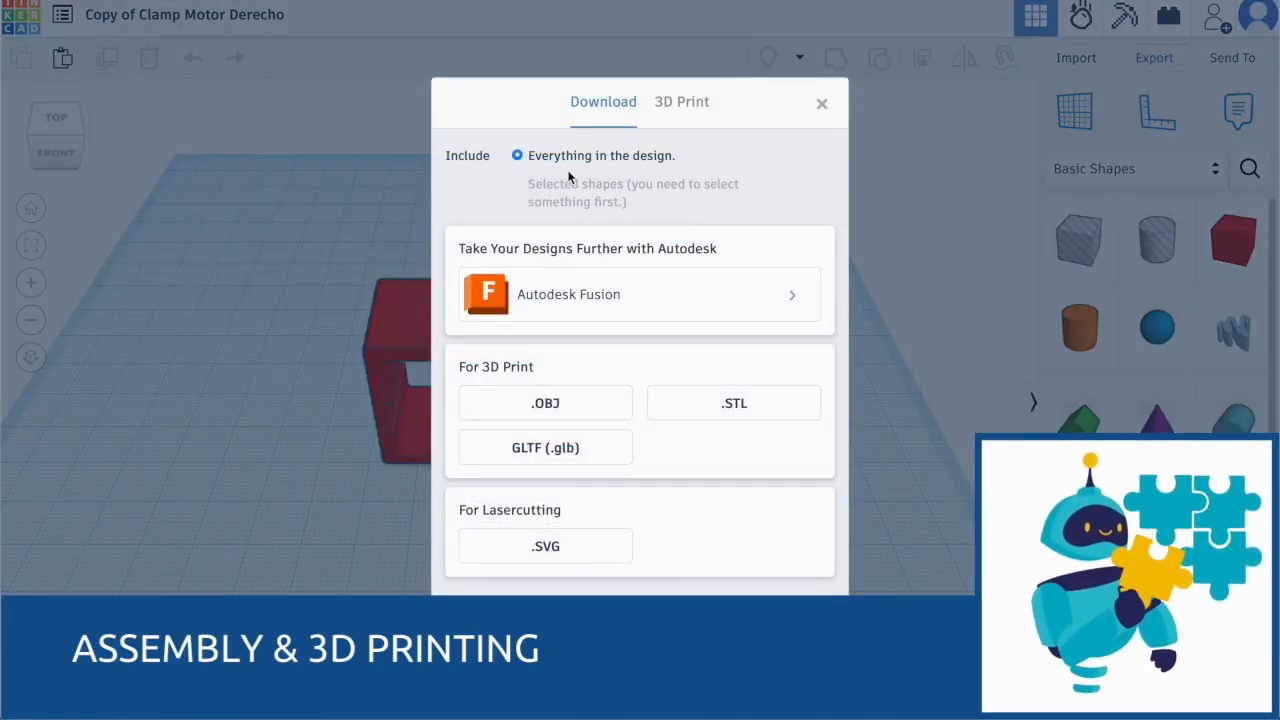
click(692, 104)
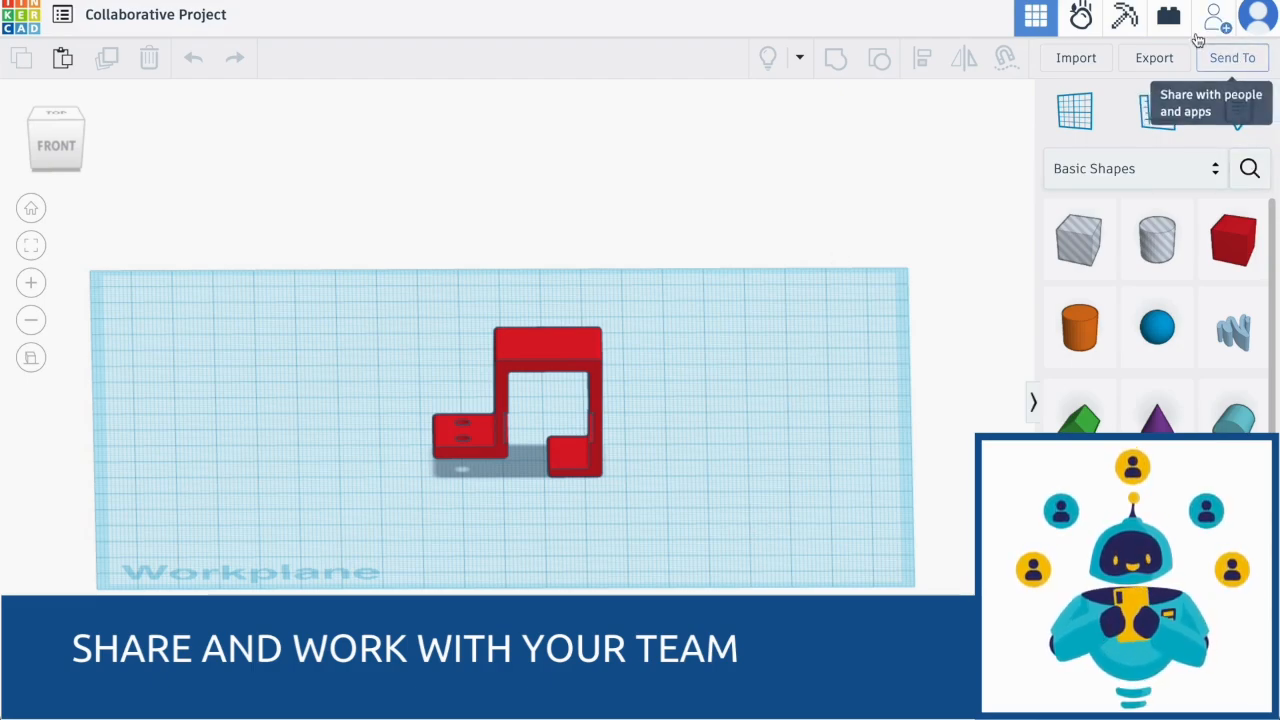
Open the sending options for the collaborative project and look through the sharing services down to inviting people
click(1228, 57)
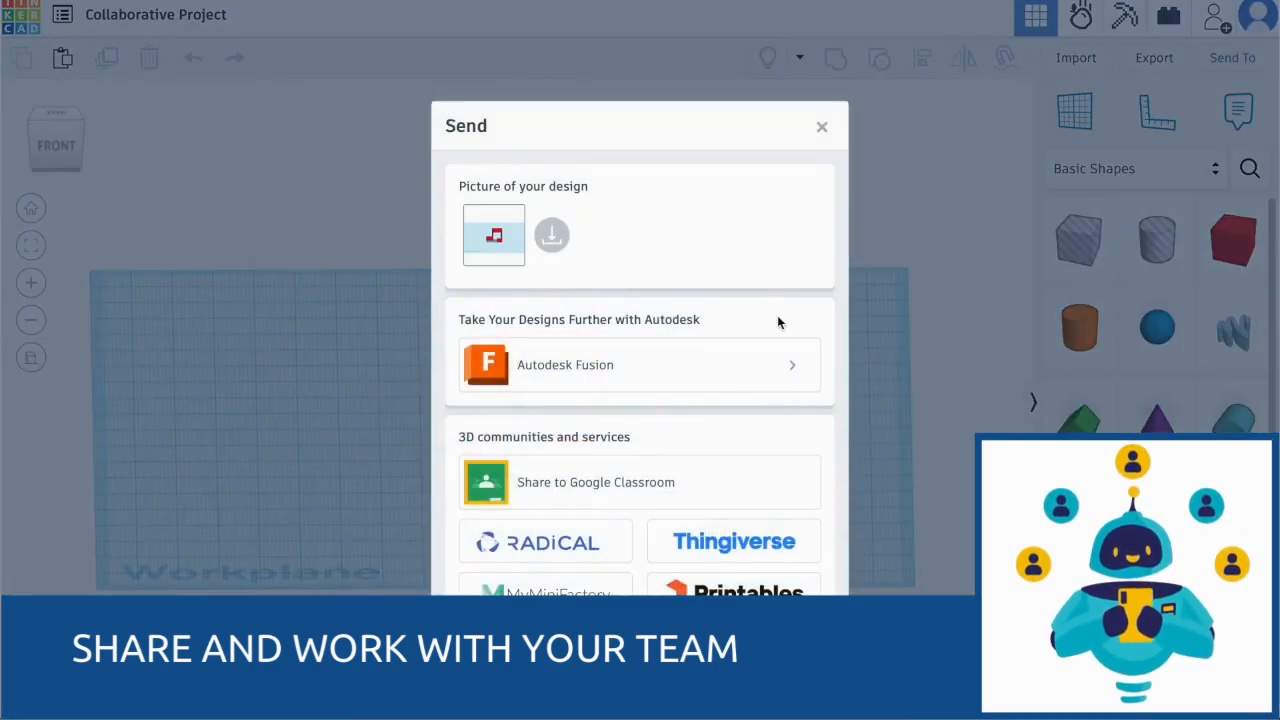
scroll(777, 322, down, 2)
scroll(777, 318, down, 3)
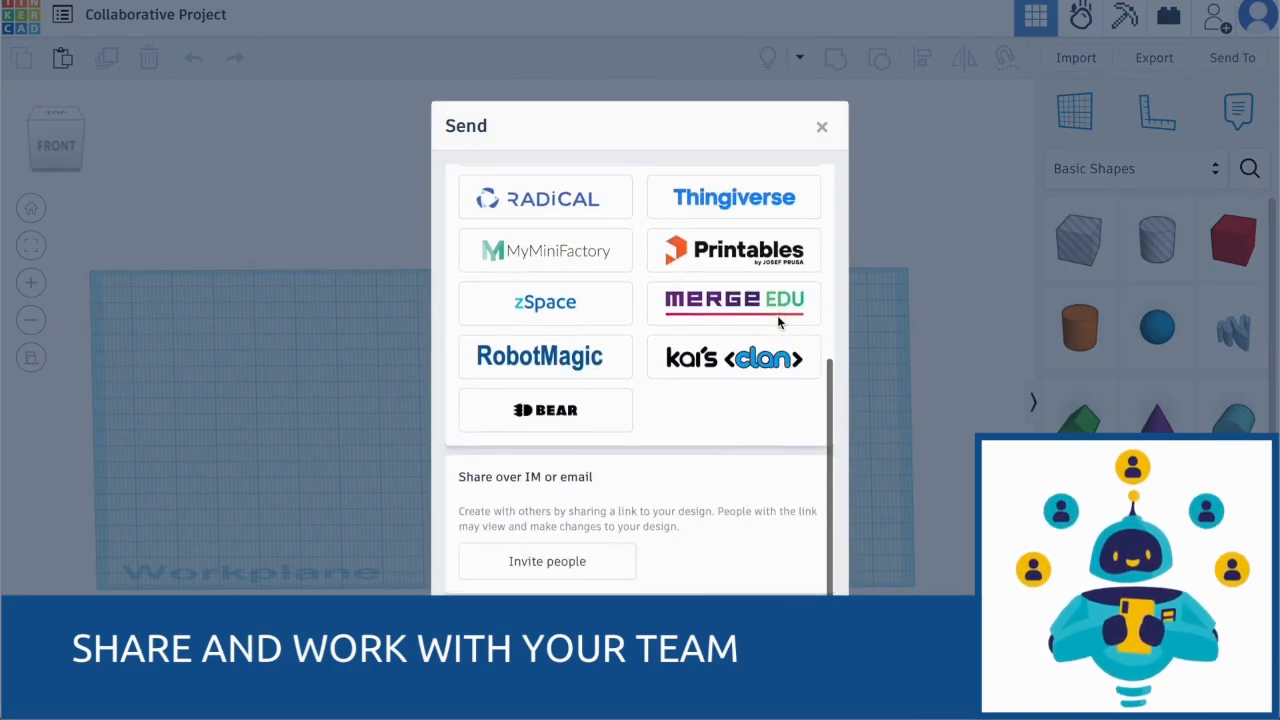